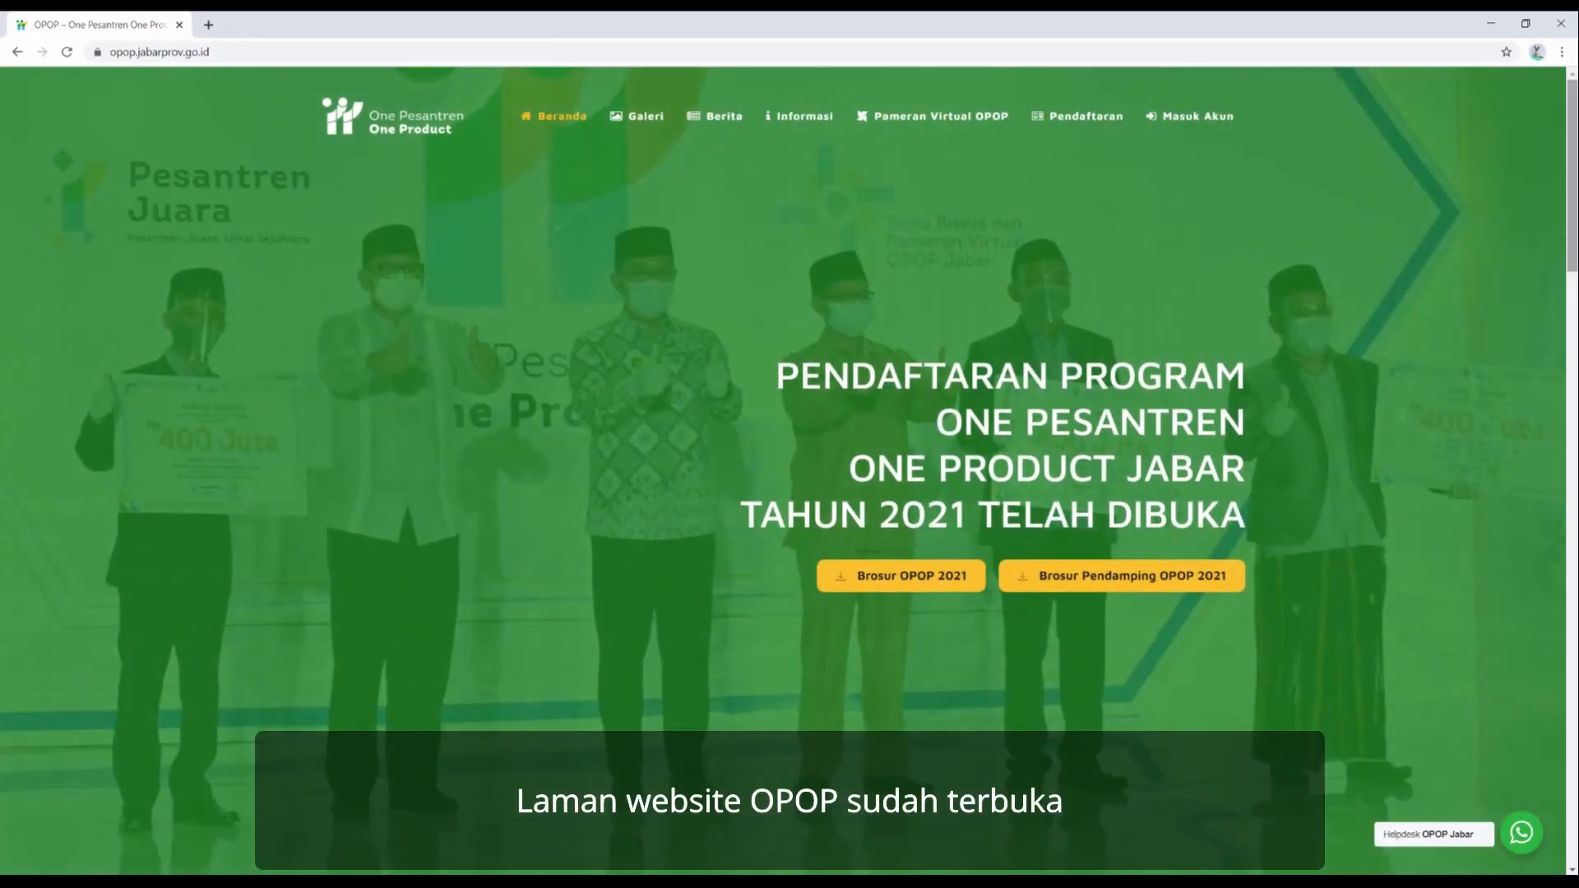
Step: Scroll down through the OPOP Jabar home page
scroll(789, 411, down, 1)
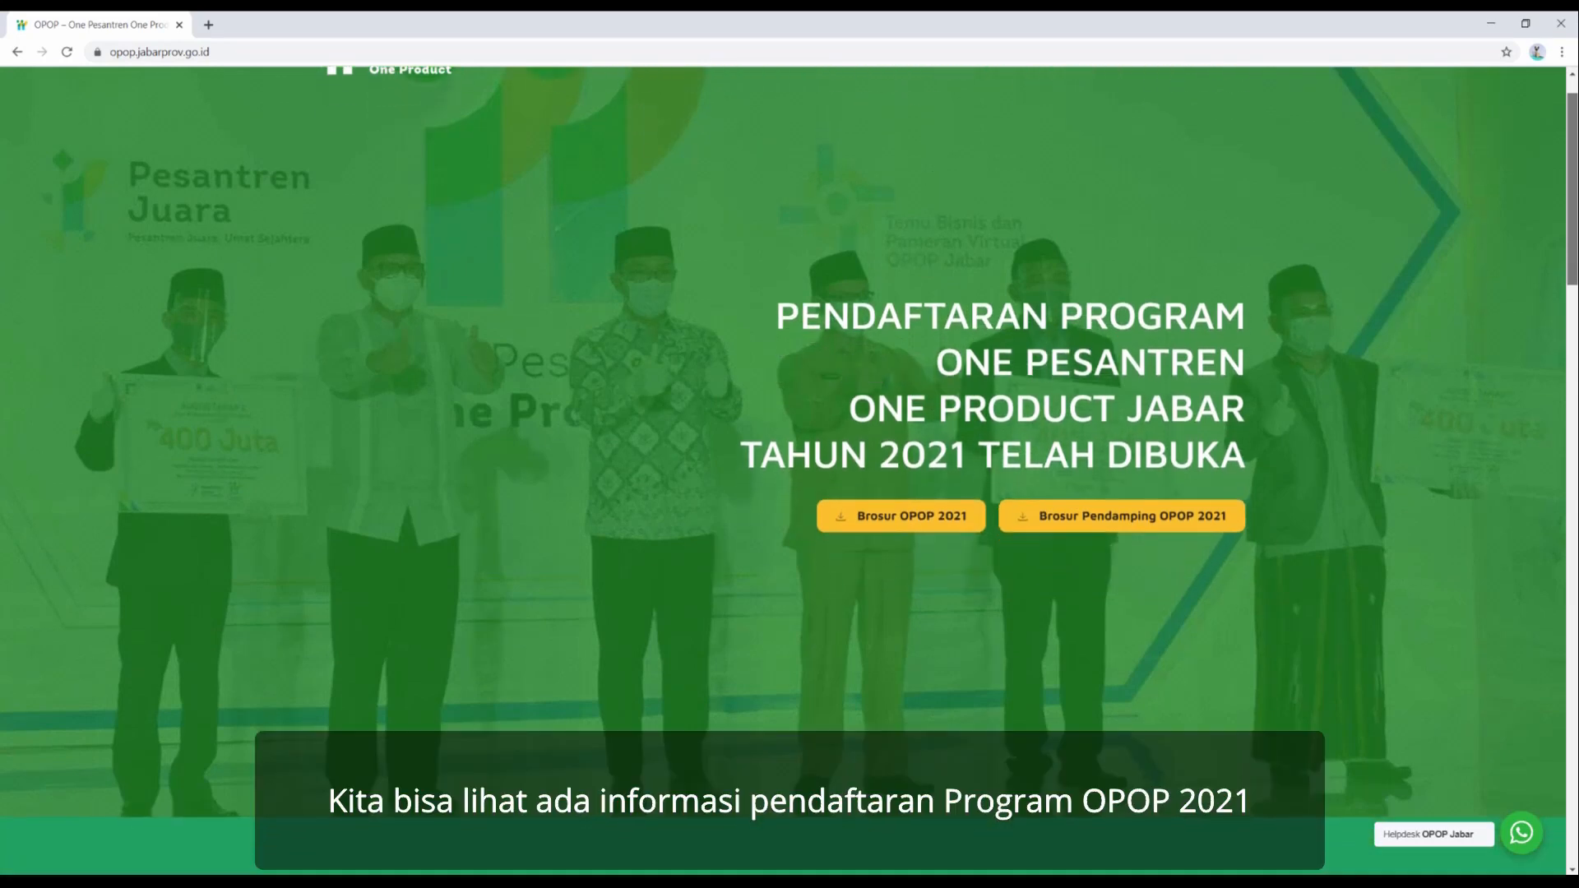
scroll(984, 244, down, 1)
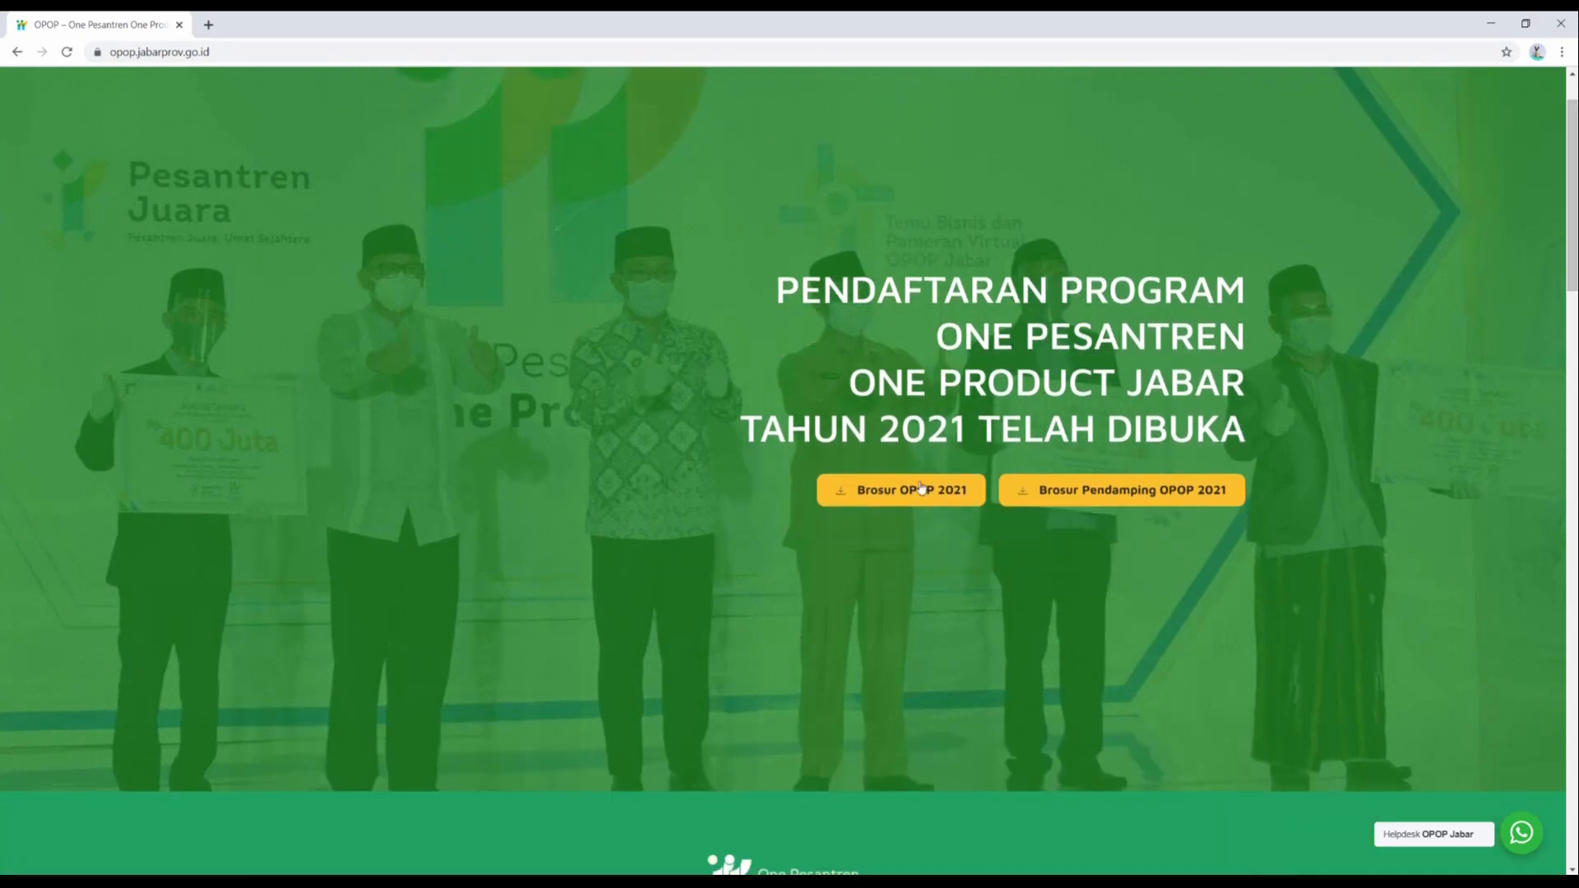
scroll(1199, 493, down, 2)
scroll(789, 494, down, 10)
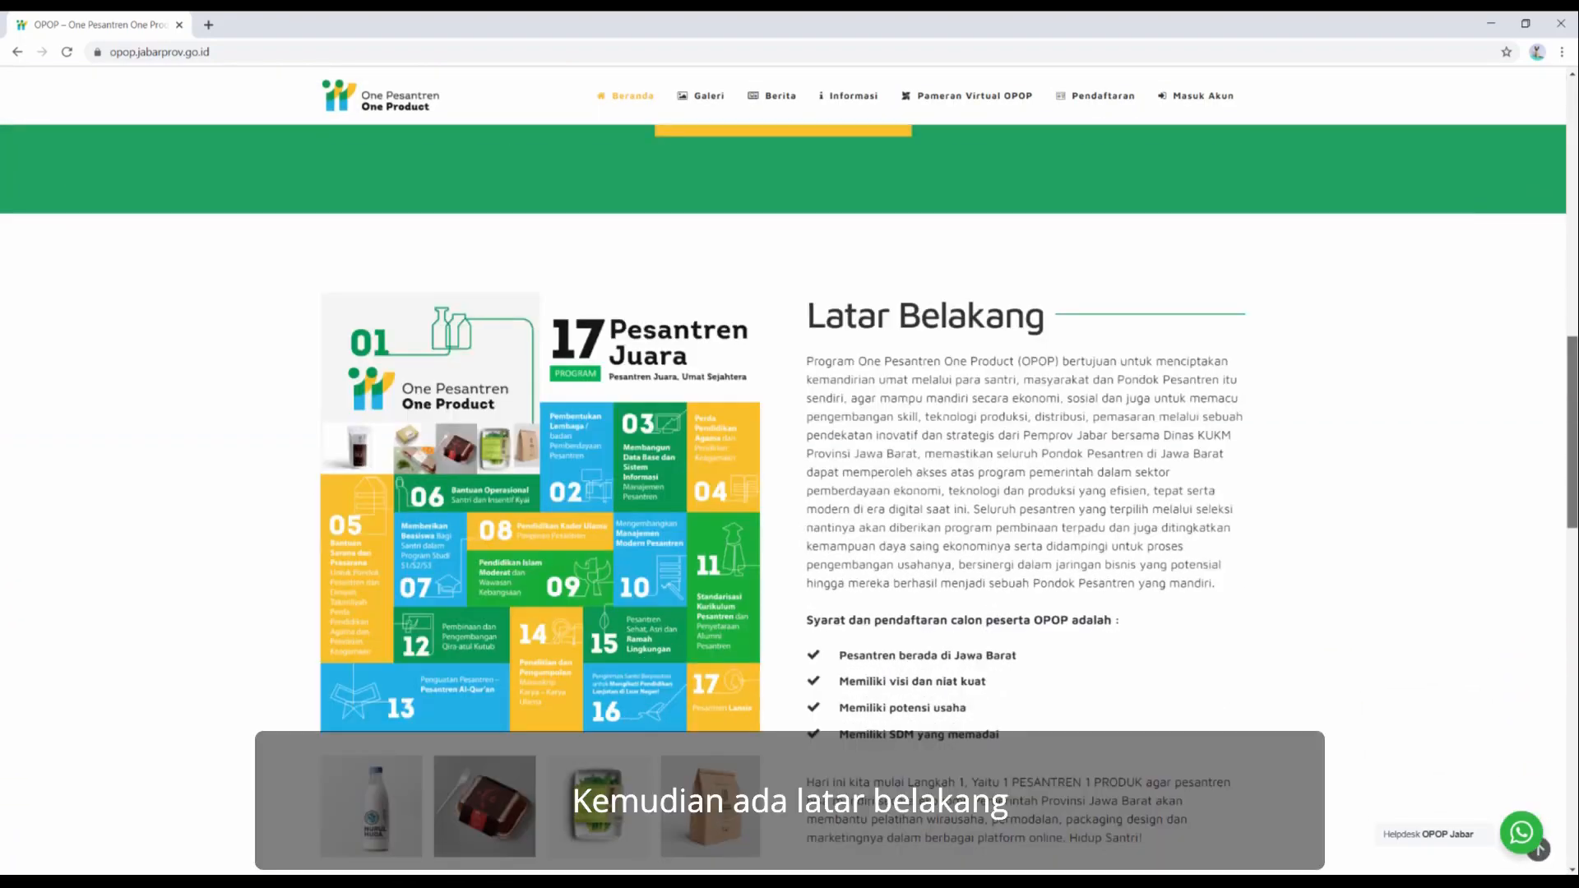
scroll(789, 494, down, 5)
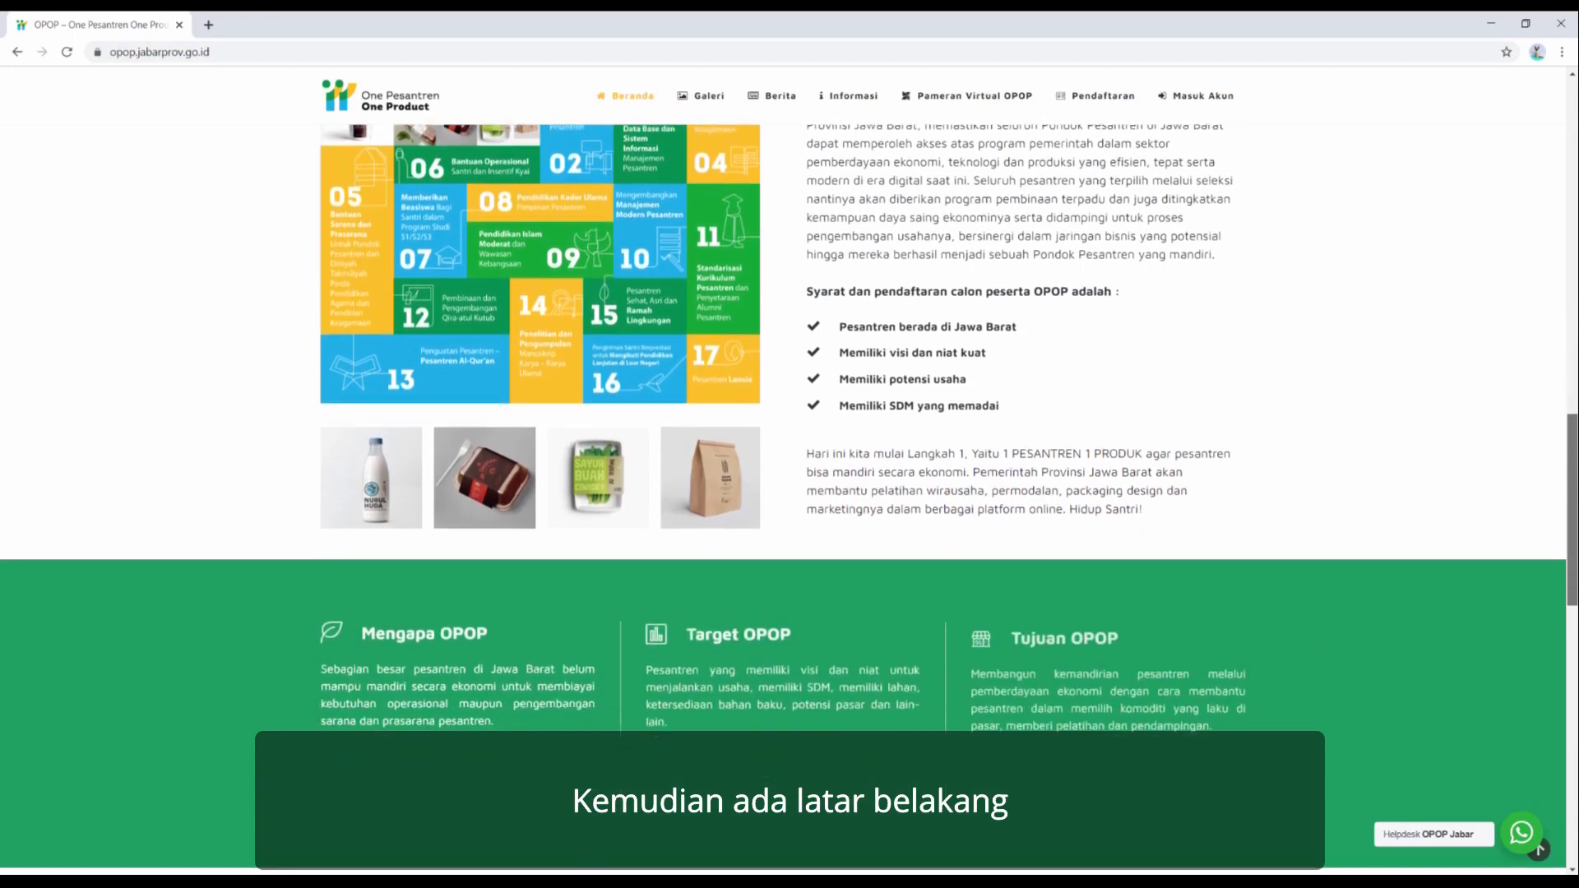
scroll(789, 493, down, 4)
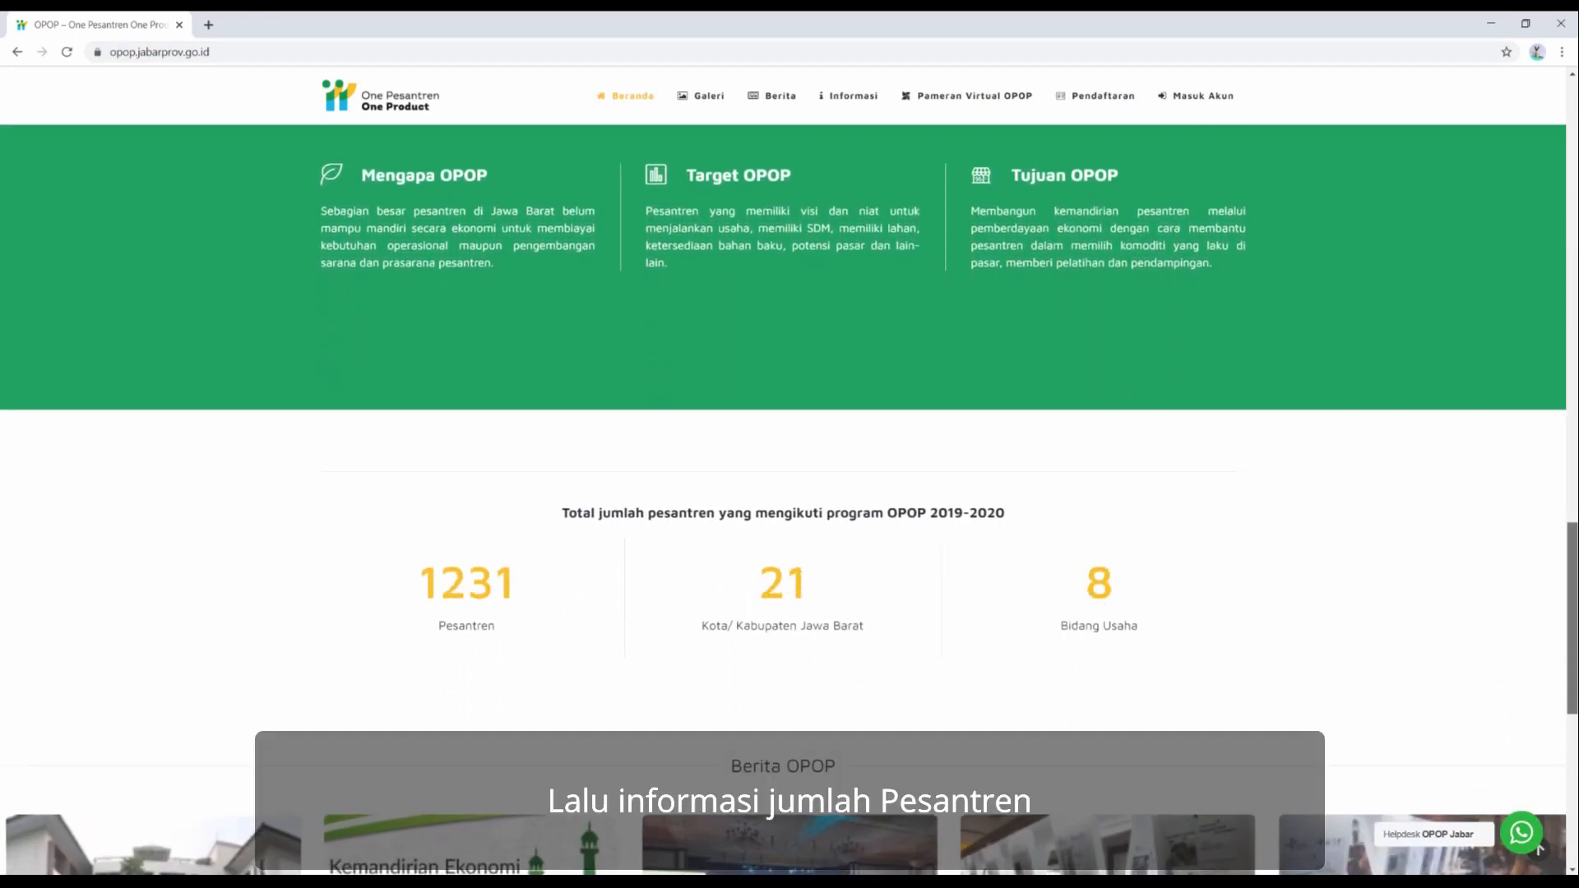
scroll(790, 493, down, 4)
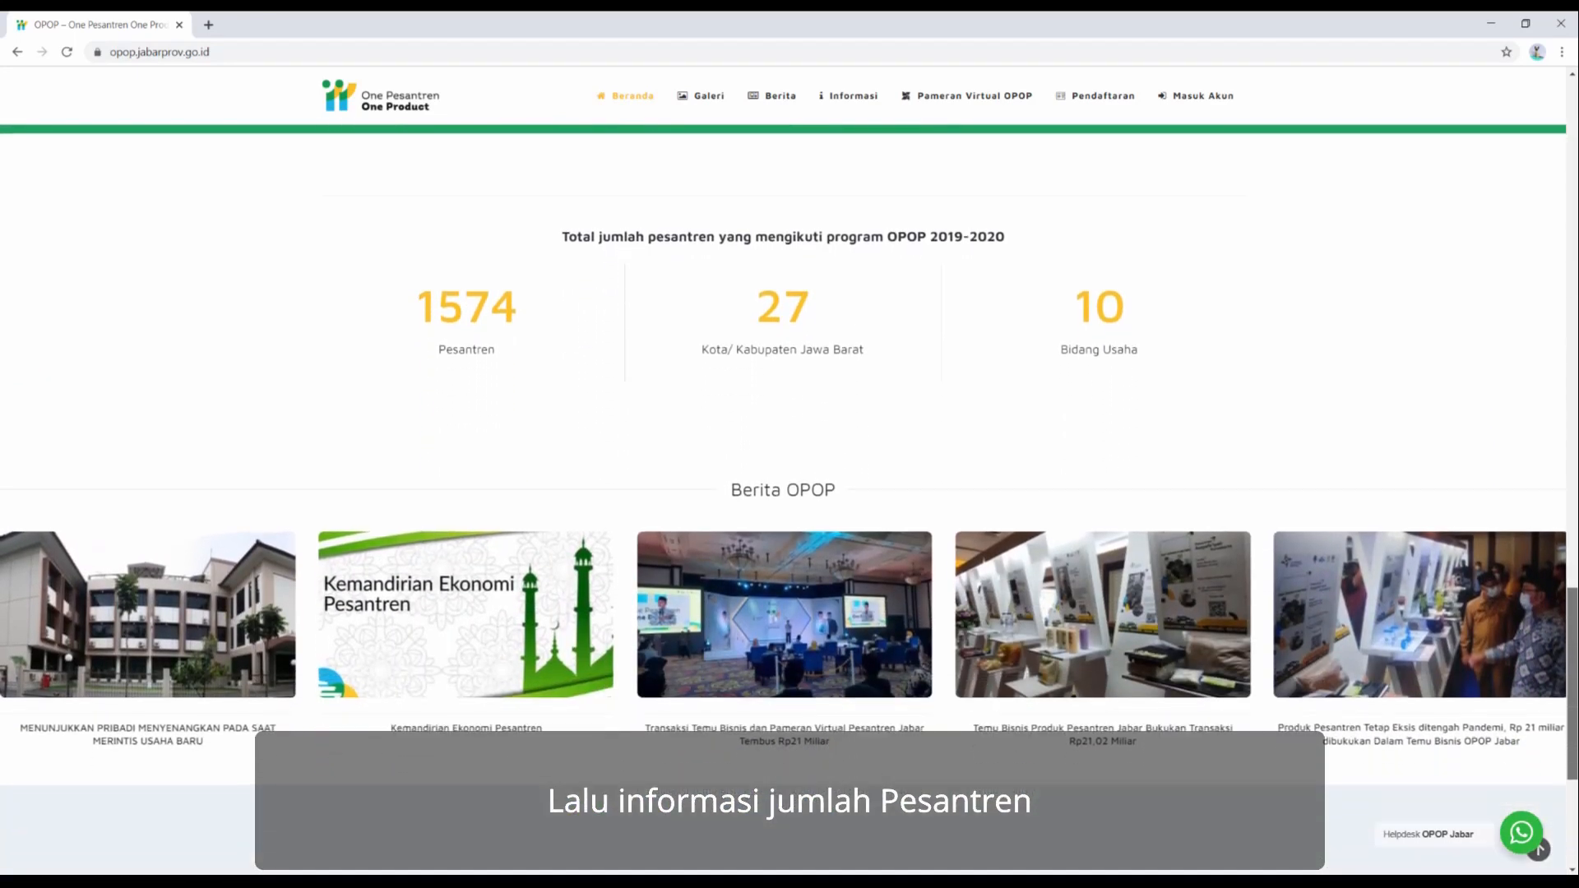
scroll(789, 494, down, 2)
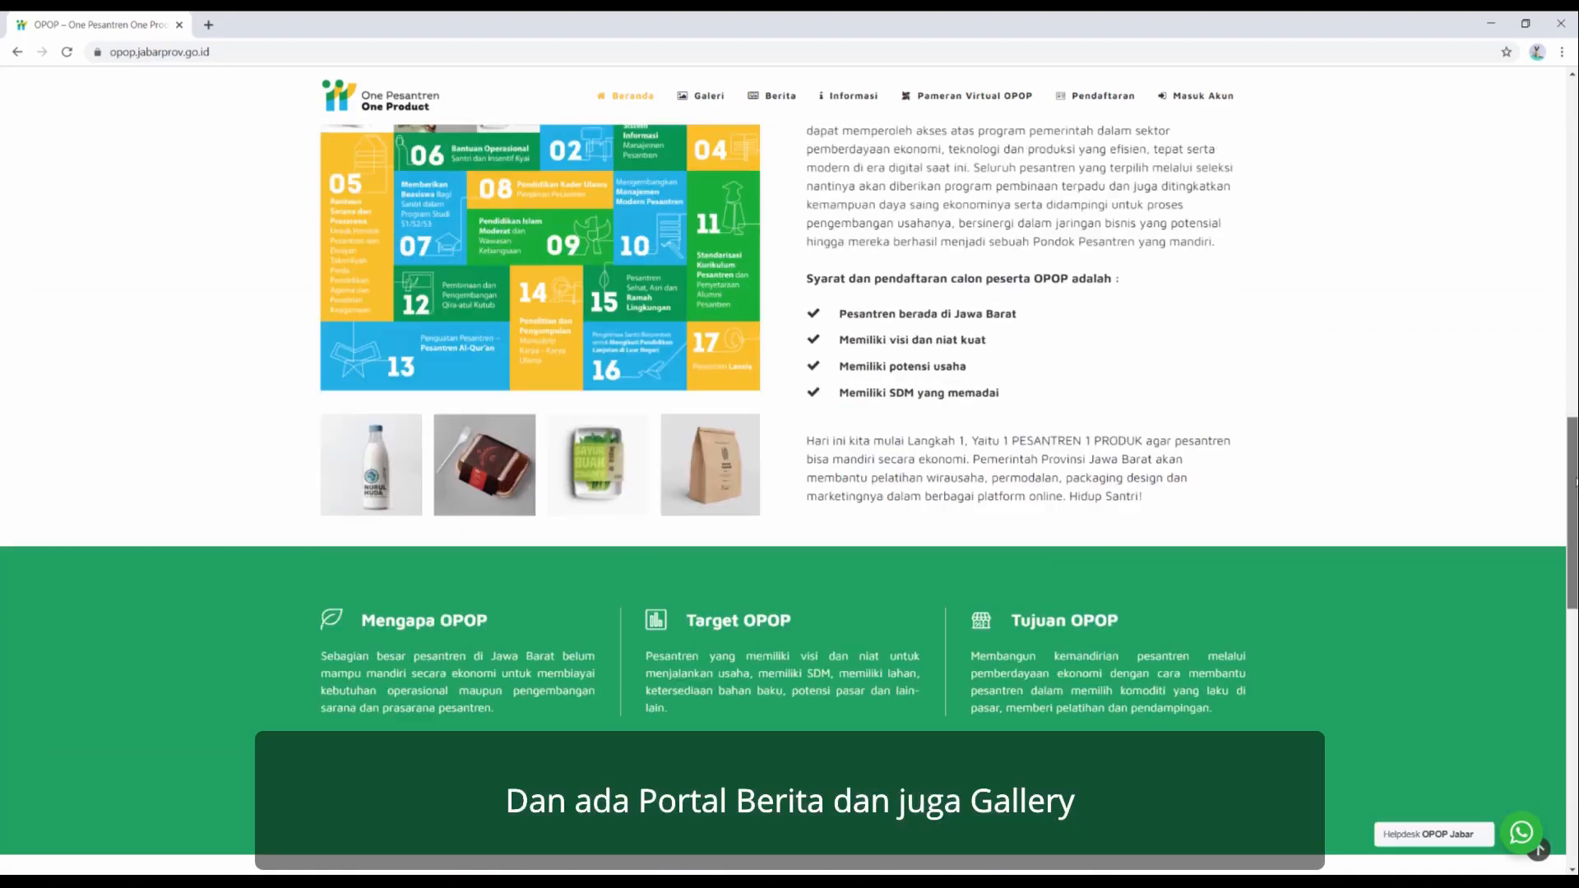
drag(1577, 483, 1544, 123)
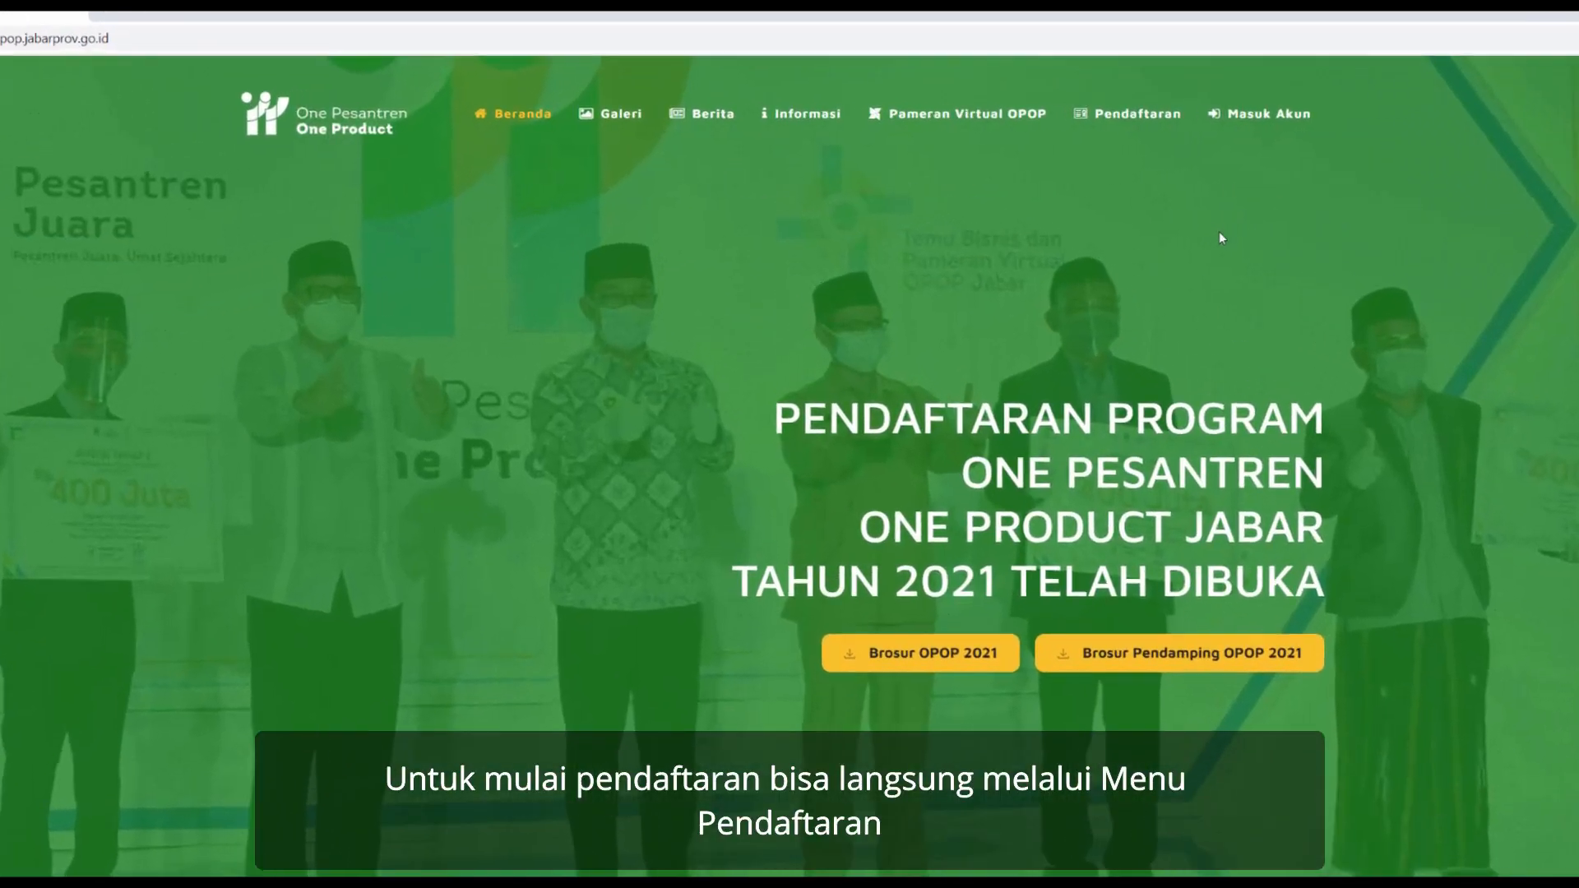
Step: Open Form Pendaftaran OPOP from the Pendaftaran OPOP 2021 section in a new tab
mouse_move(1090, 118)
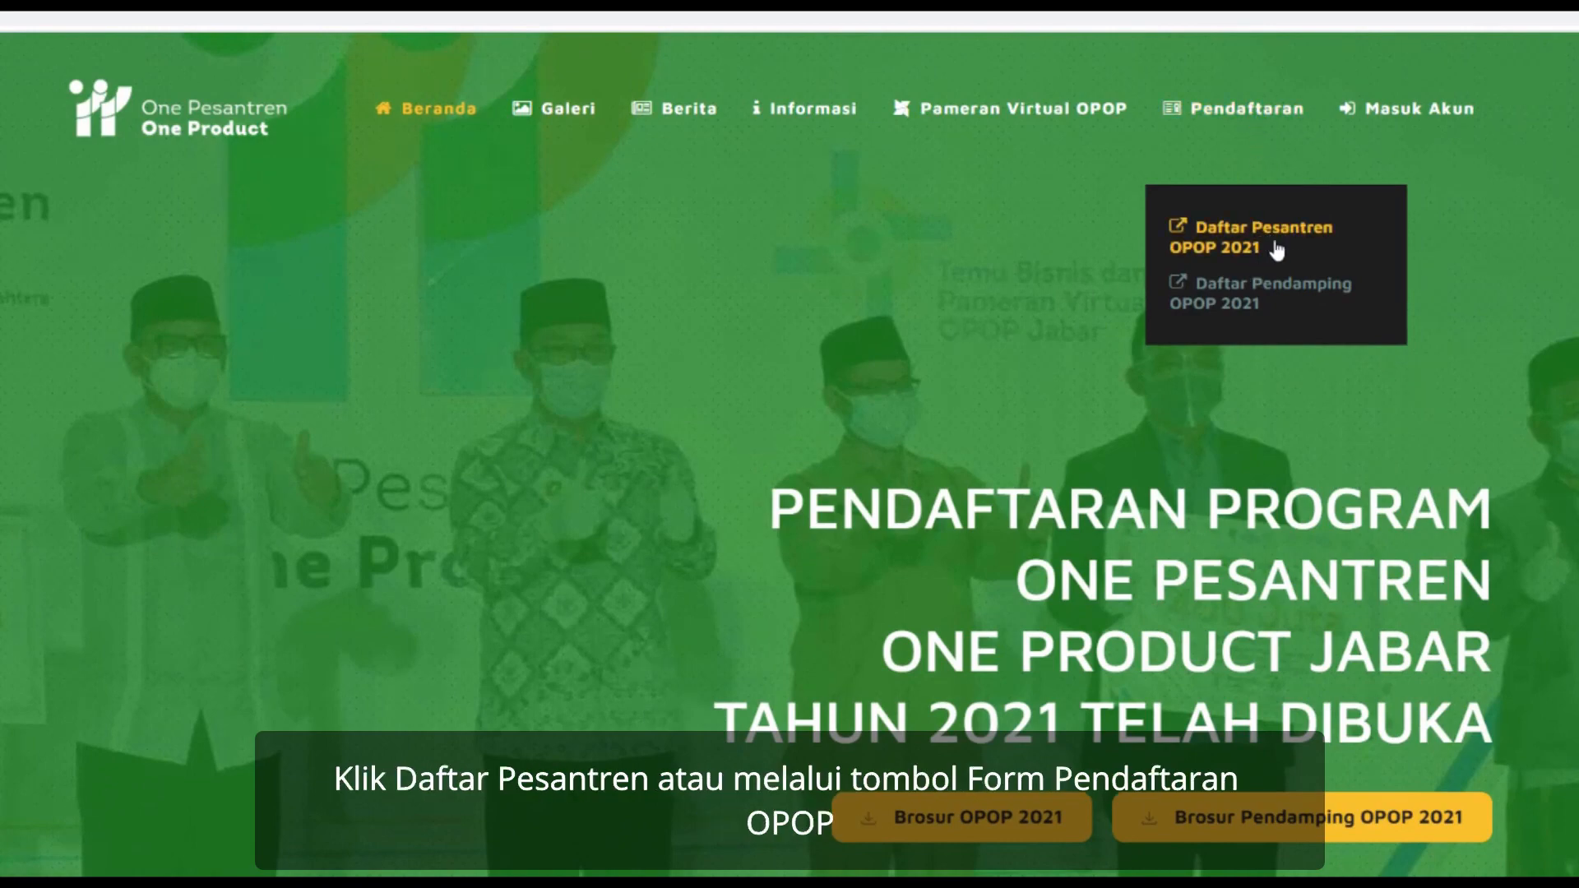
scroll(1279, 296, down, 10)
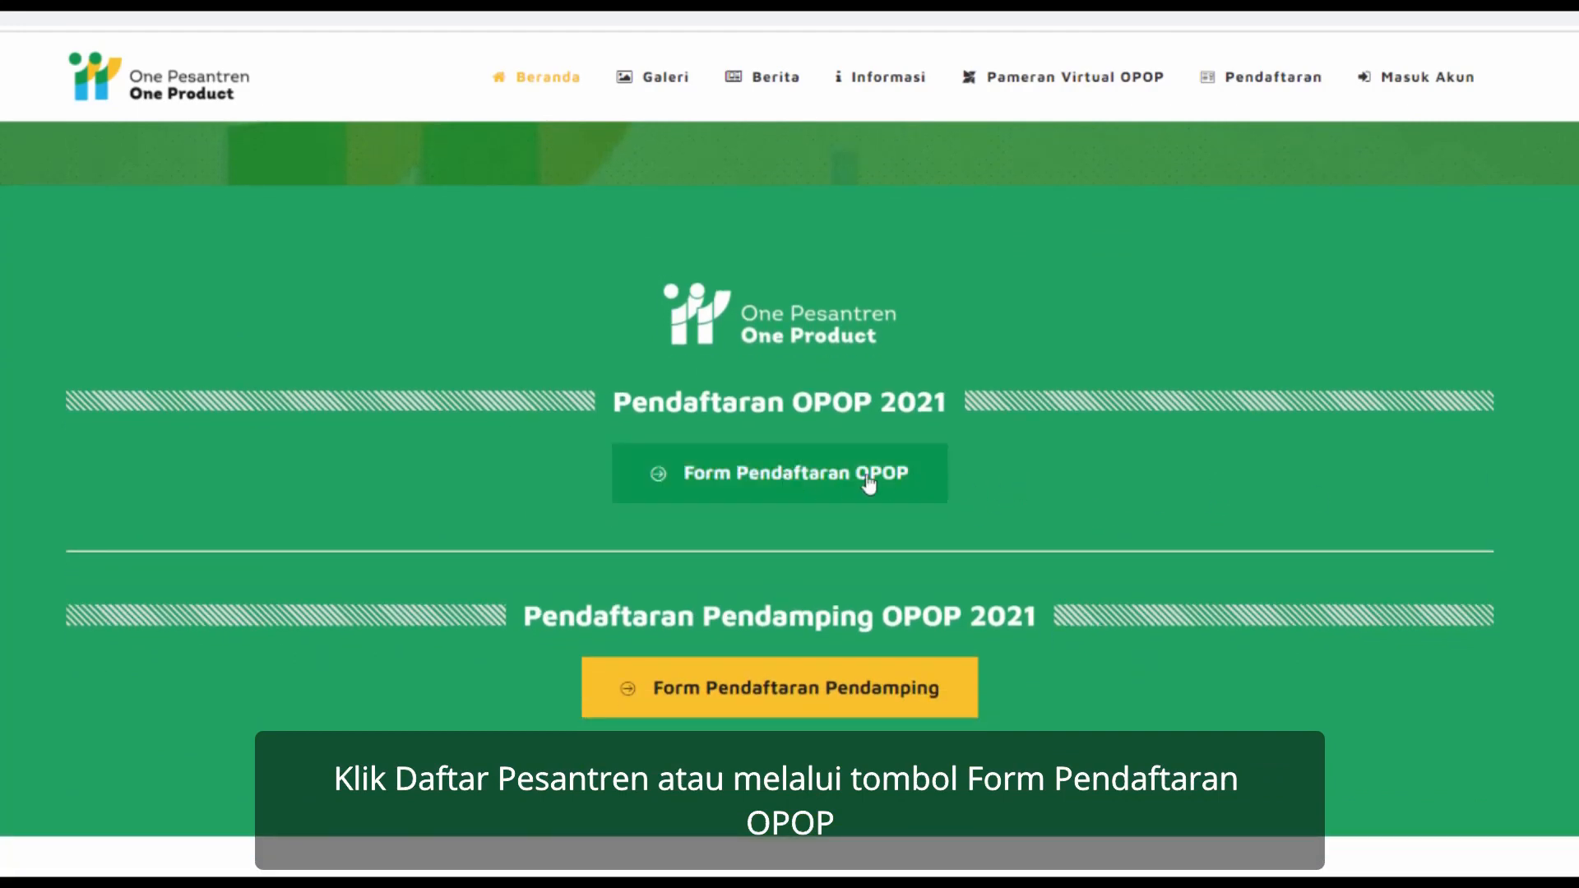
click(839, 490)
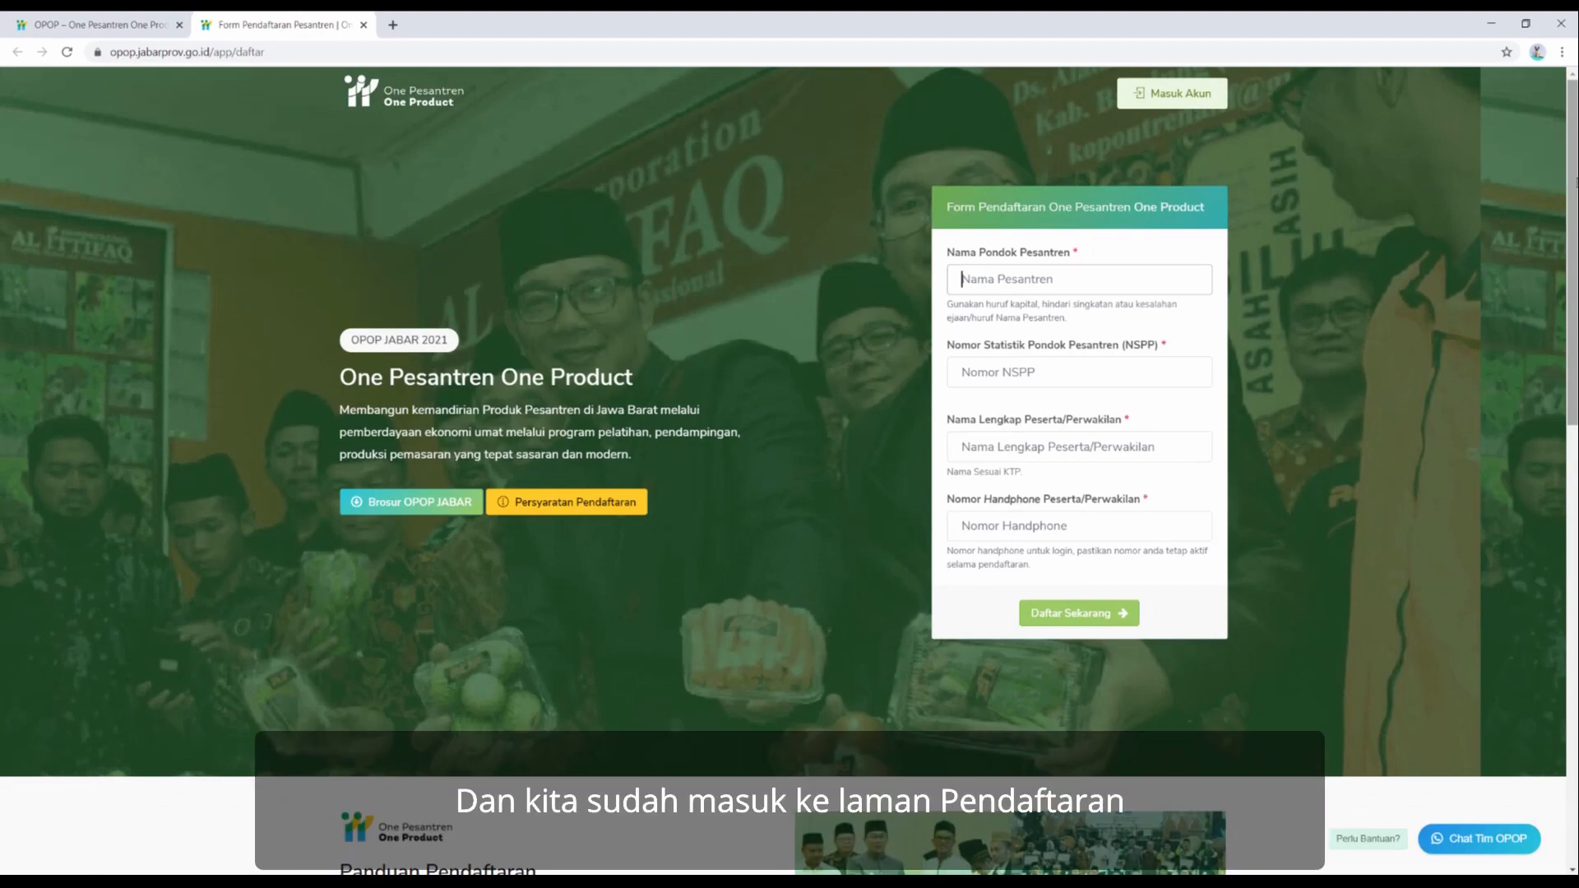
scroll(789, 493, down, 7)
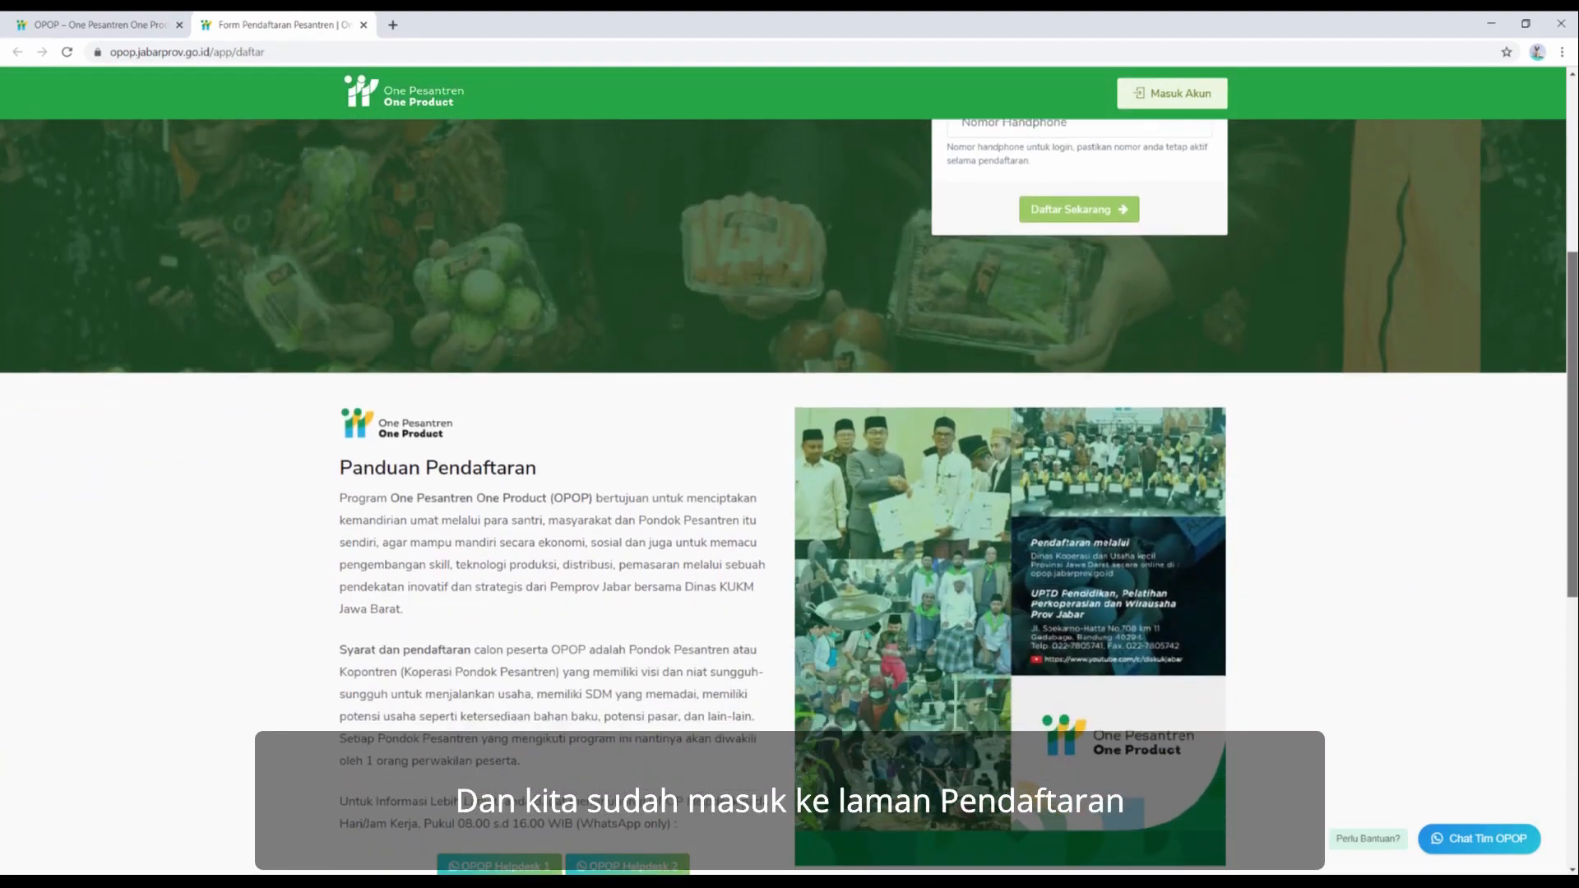
scroll(789, 494, down, 5)
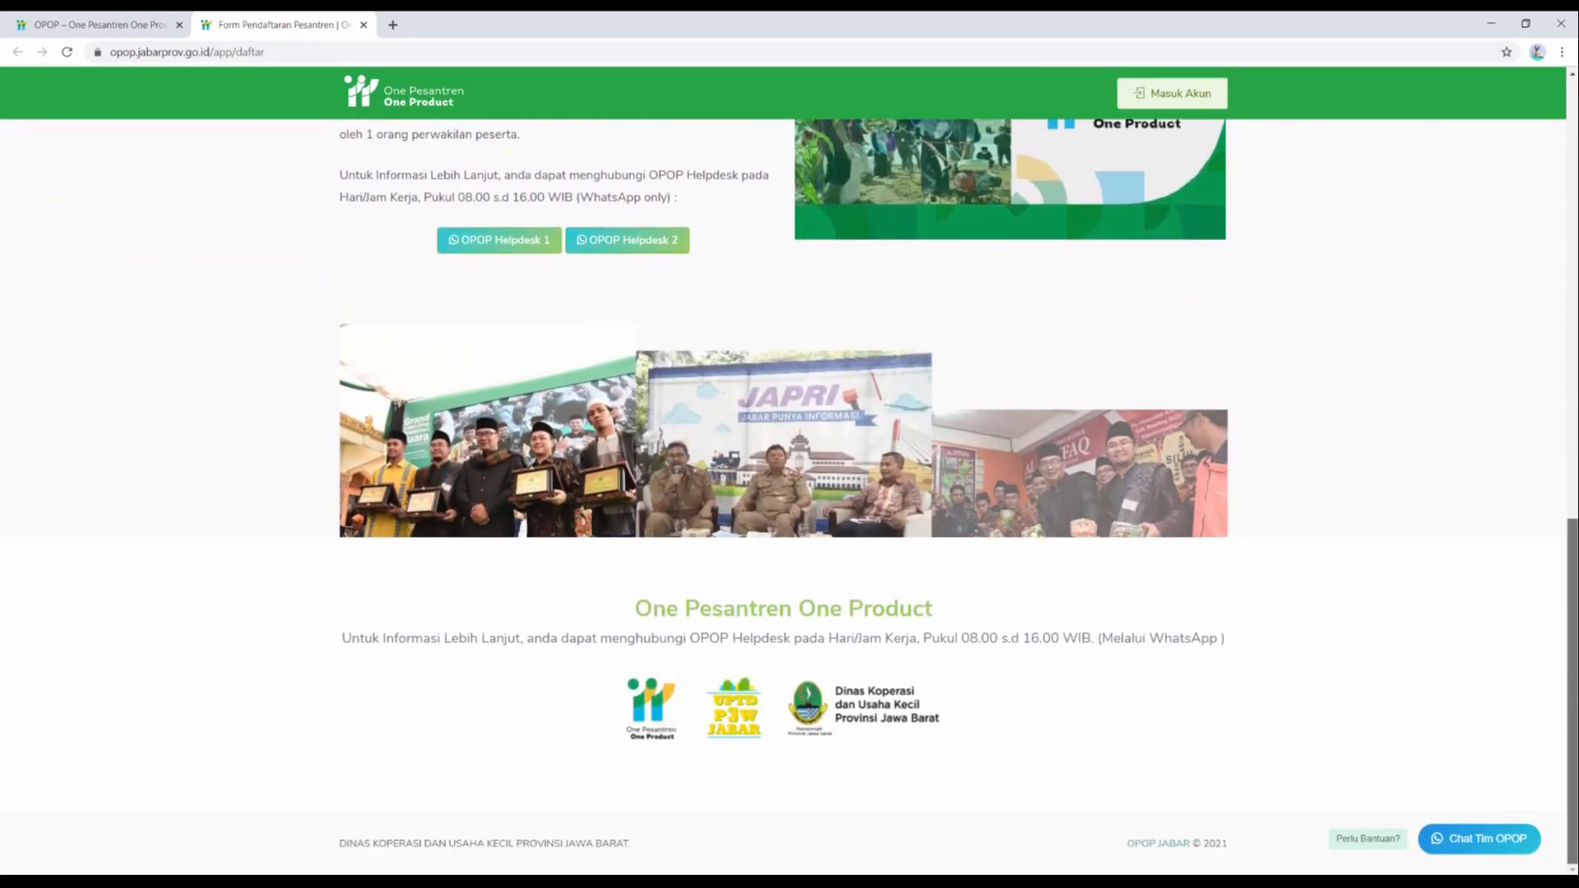
scroll(790, 493, up, 4)
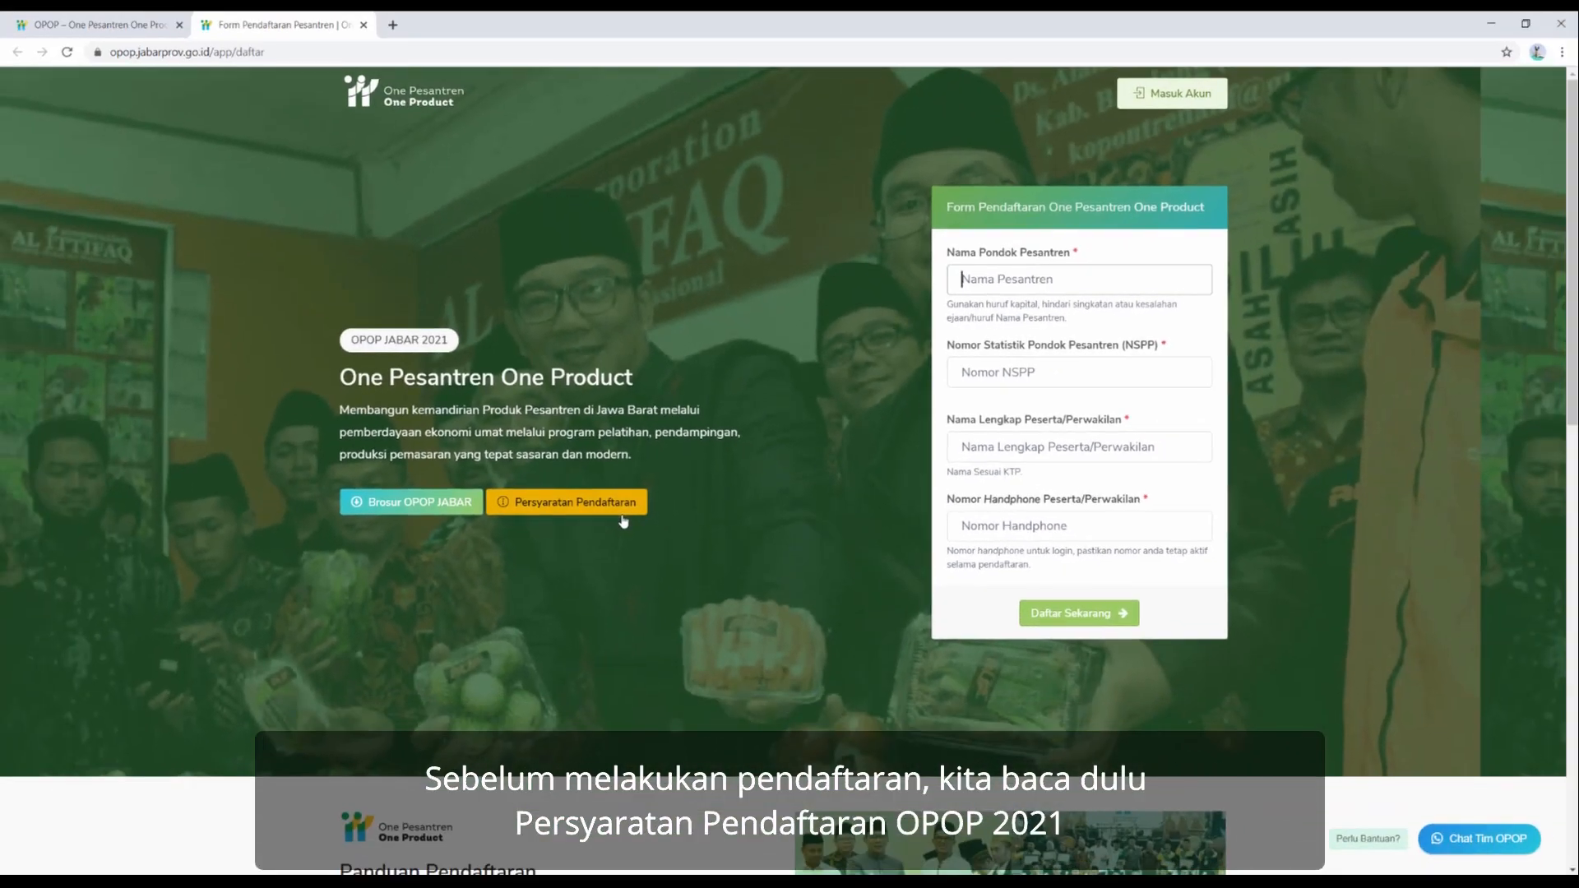
Step: Show the Persyaratan Pendaftaran list and highlight the pesantren and business profile requirements
click(623, 520)
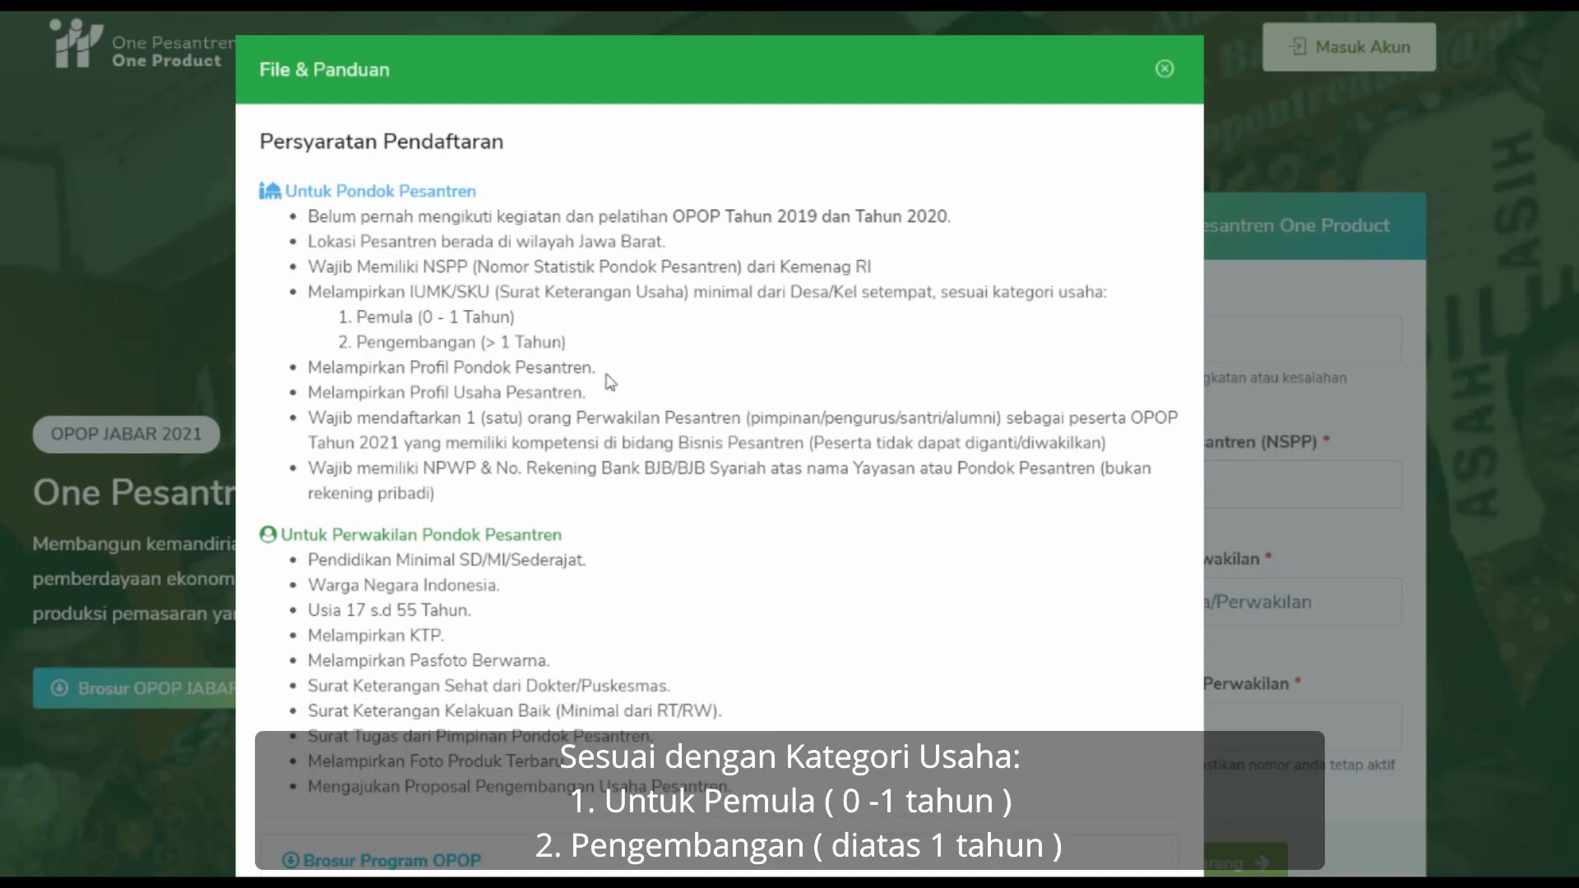
drag(315, 371, 611, 399)
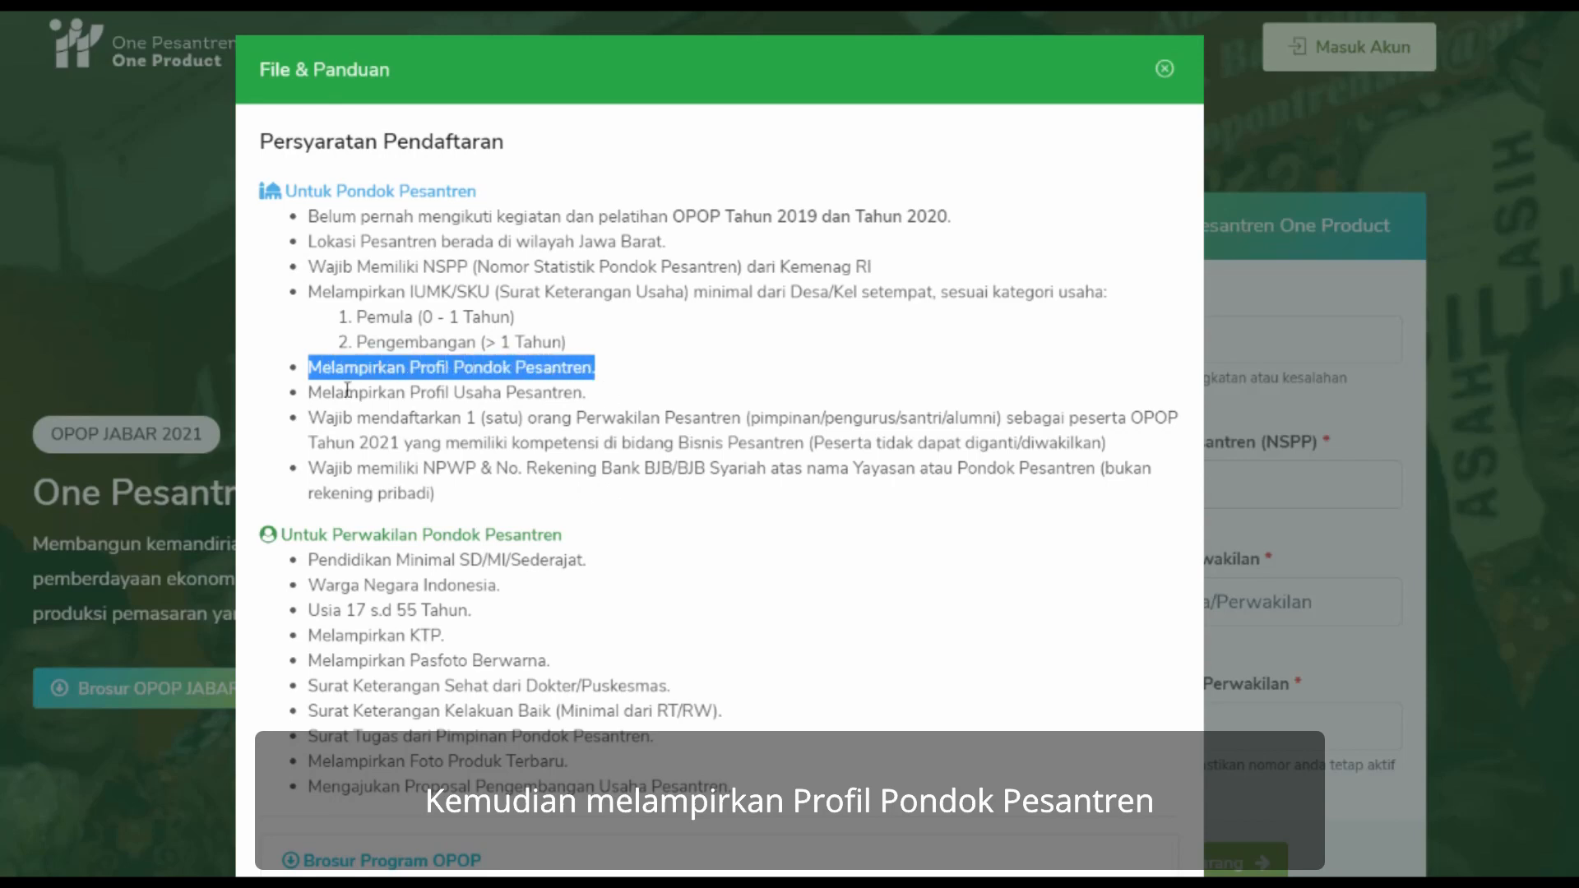
drag(309, 392, 649, 397)
click(649, 397)
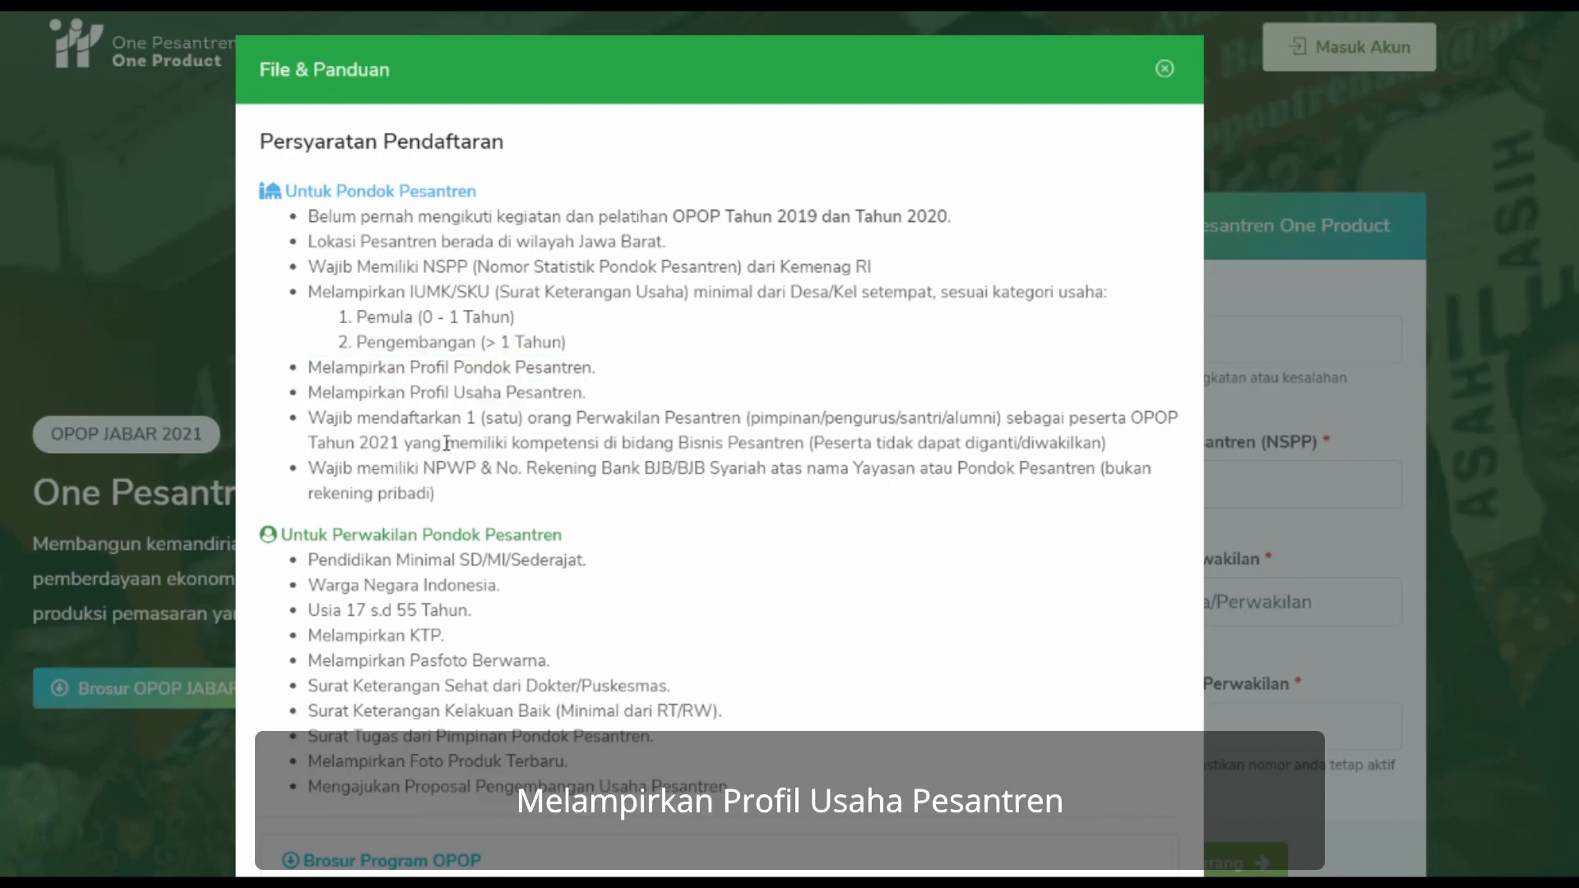
Step: Highlight the one-representative requirement and the words santri and alumni
drag(314, 419, 741, 415)
click(774, 433)
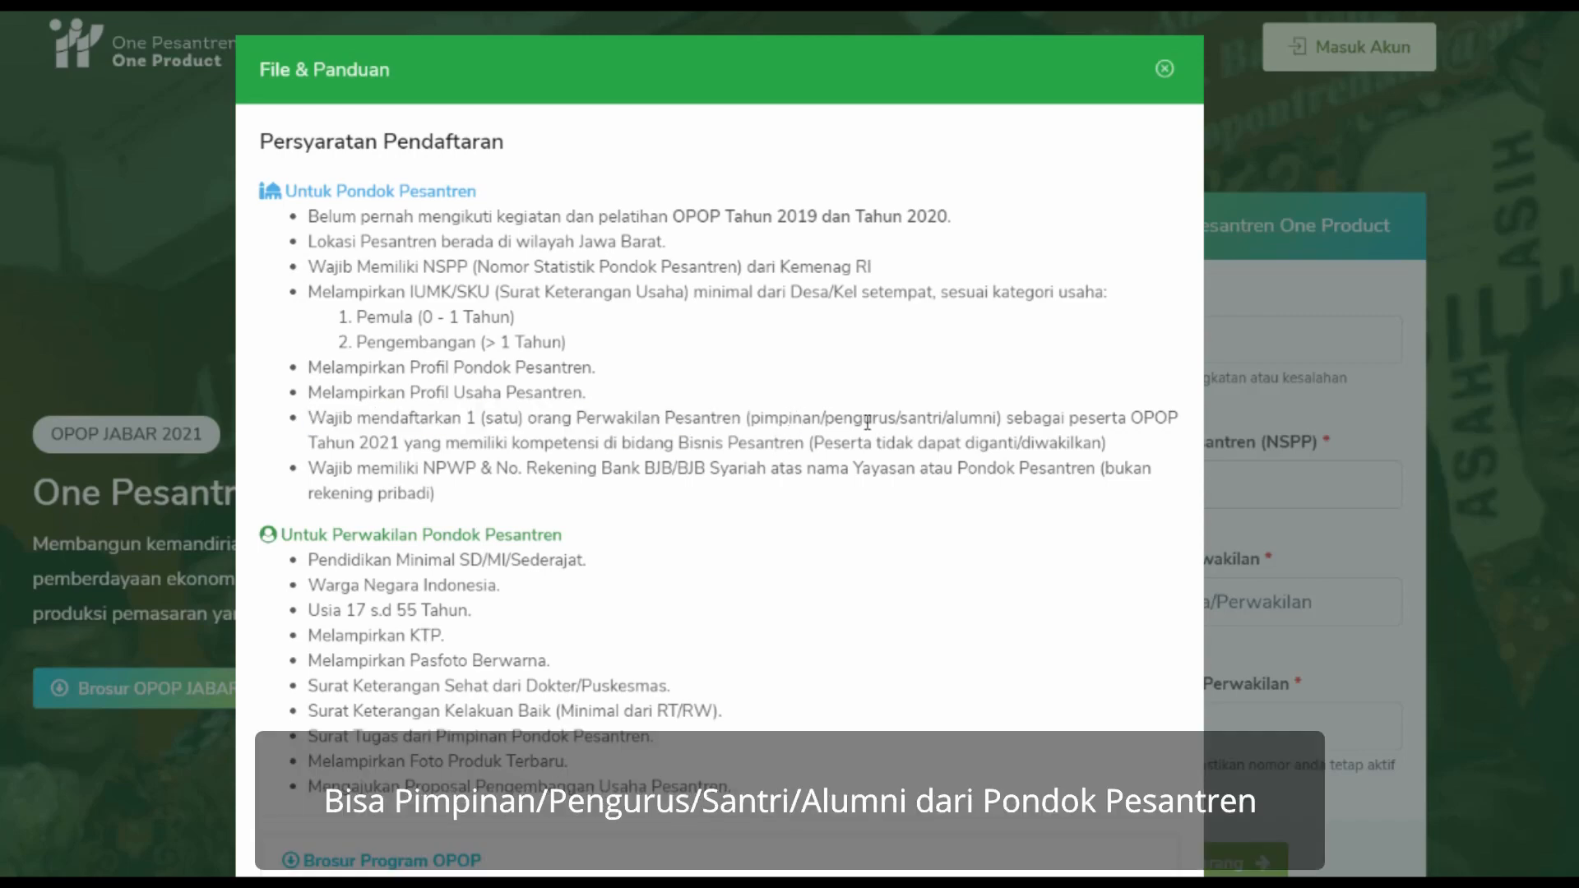
double_click(922, 423)
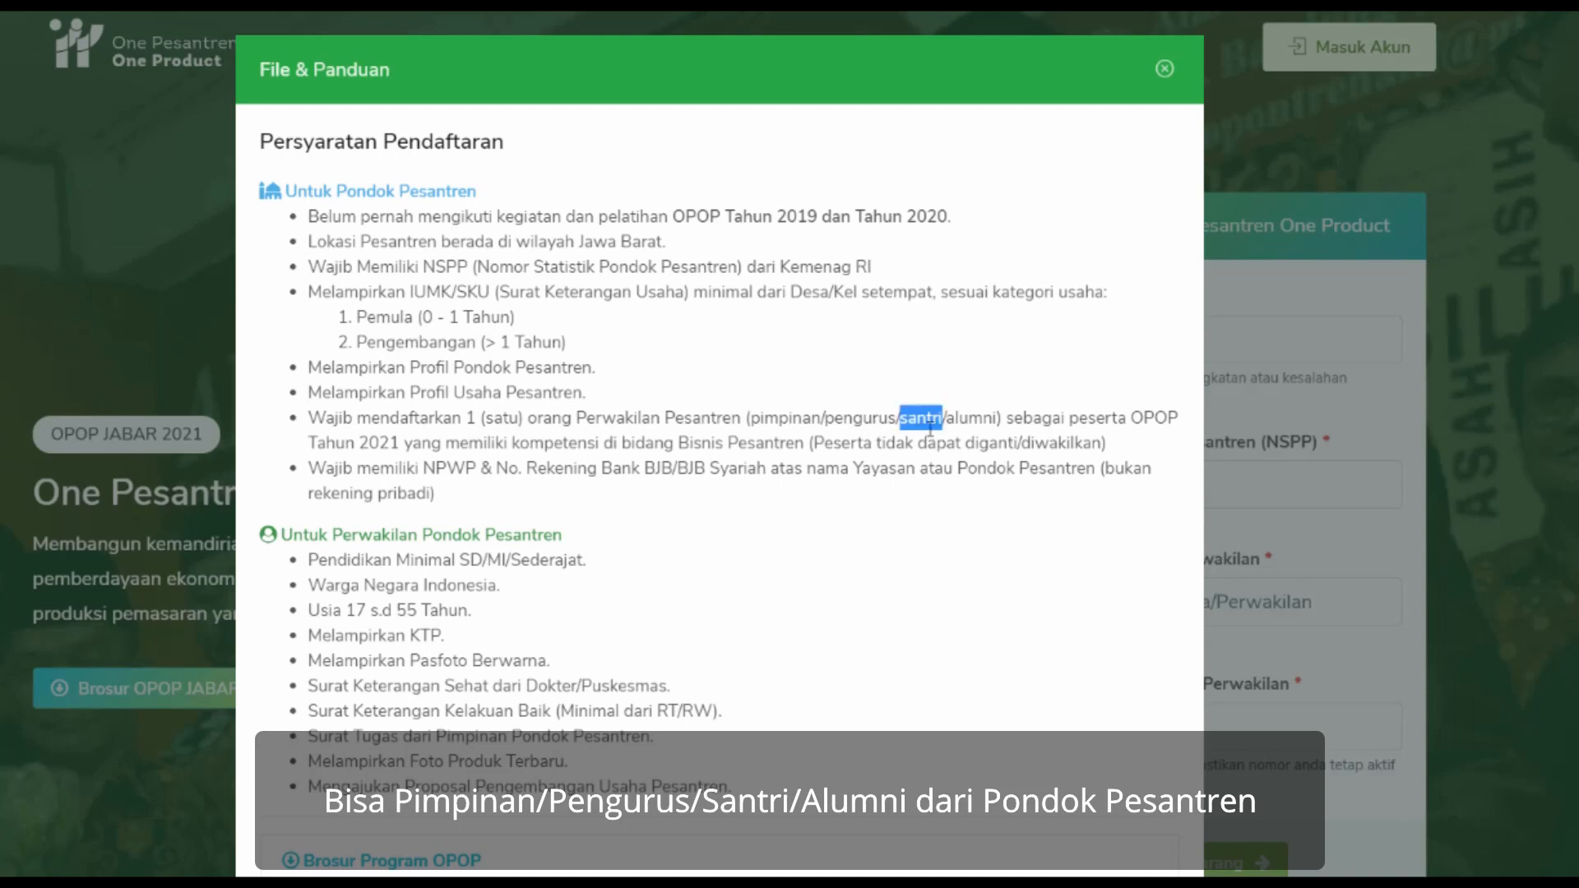
double_click(973, 421)
click(984, 449)
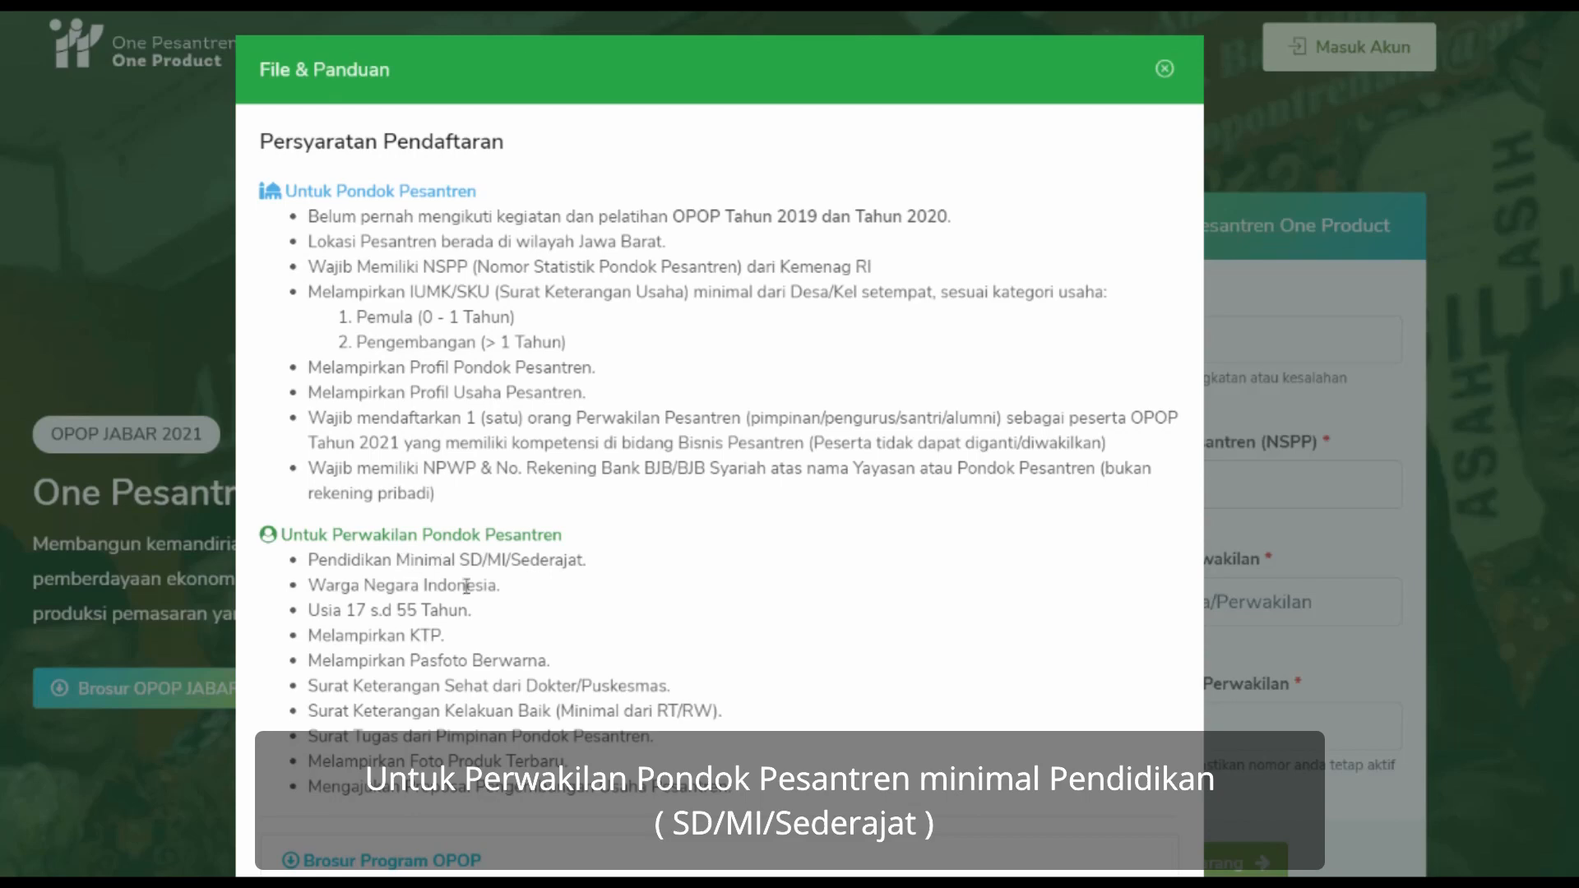
scroll(498, 617, down, 1)
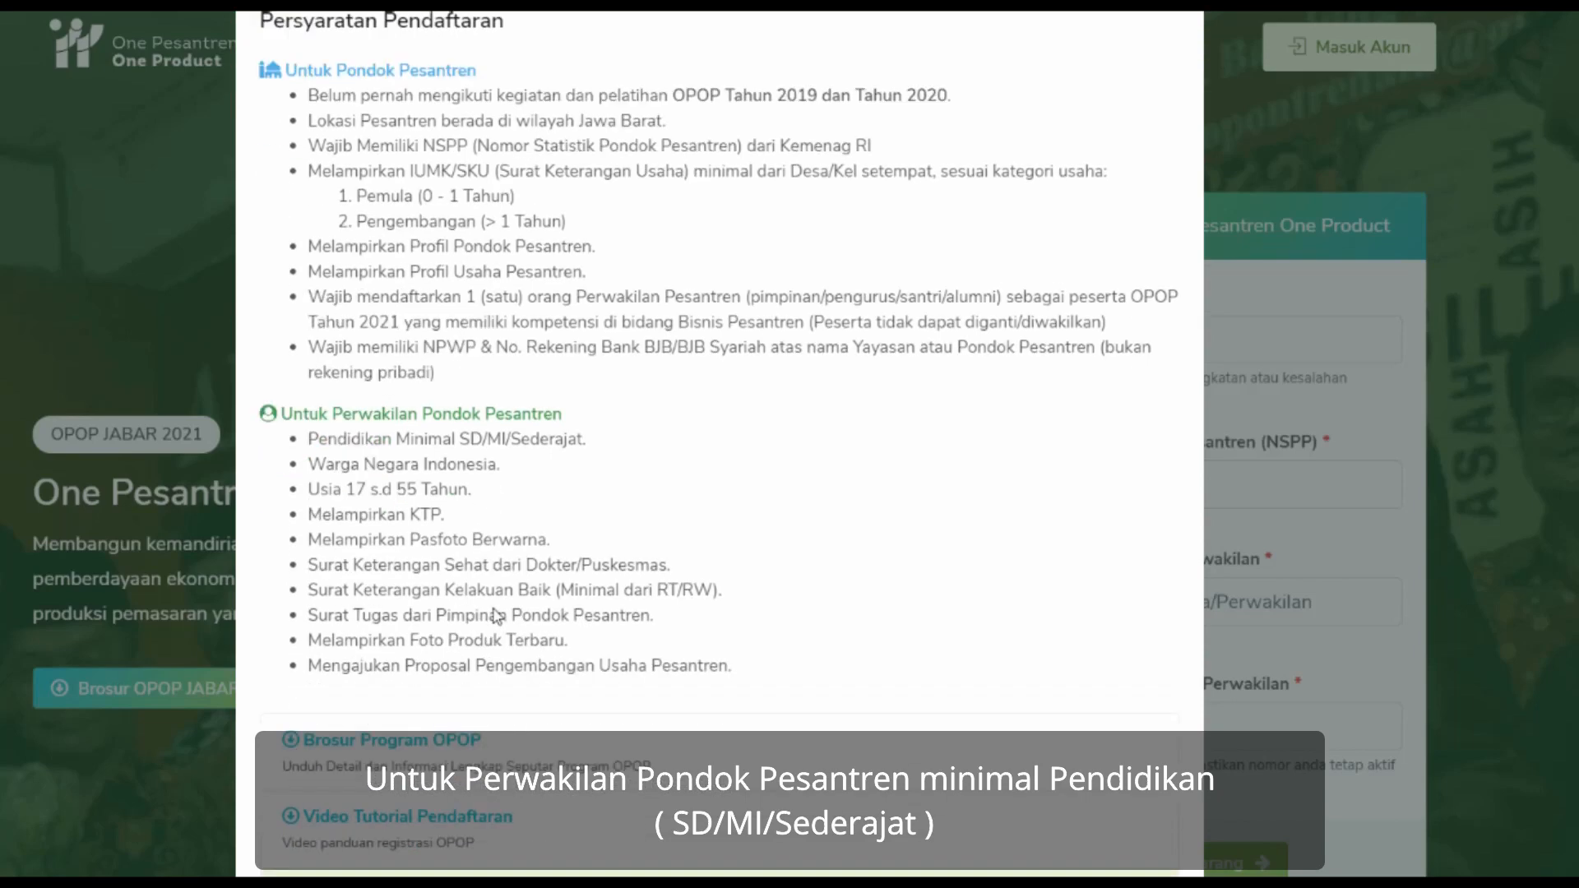
double_click(346, 467)
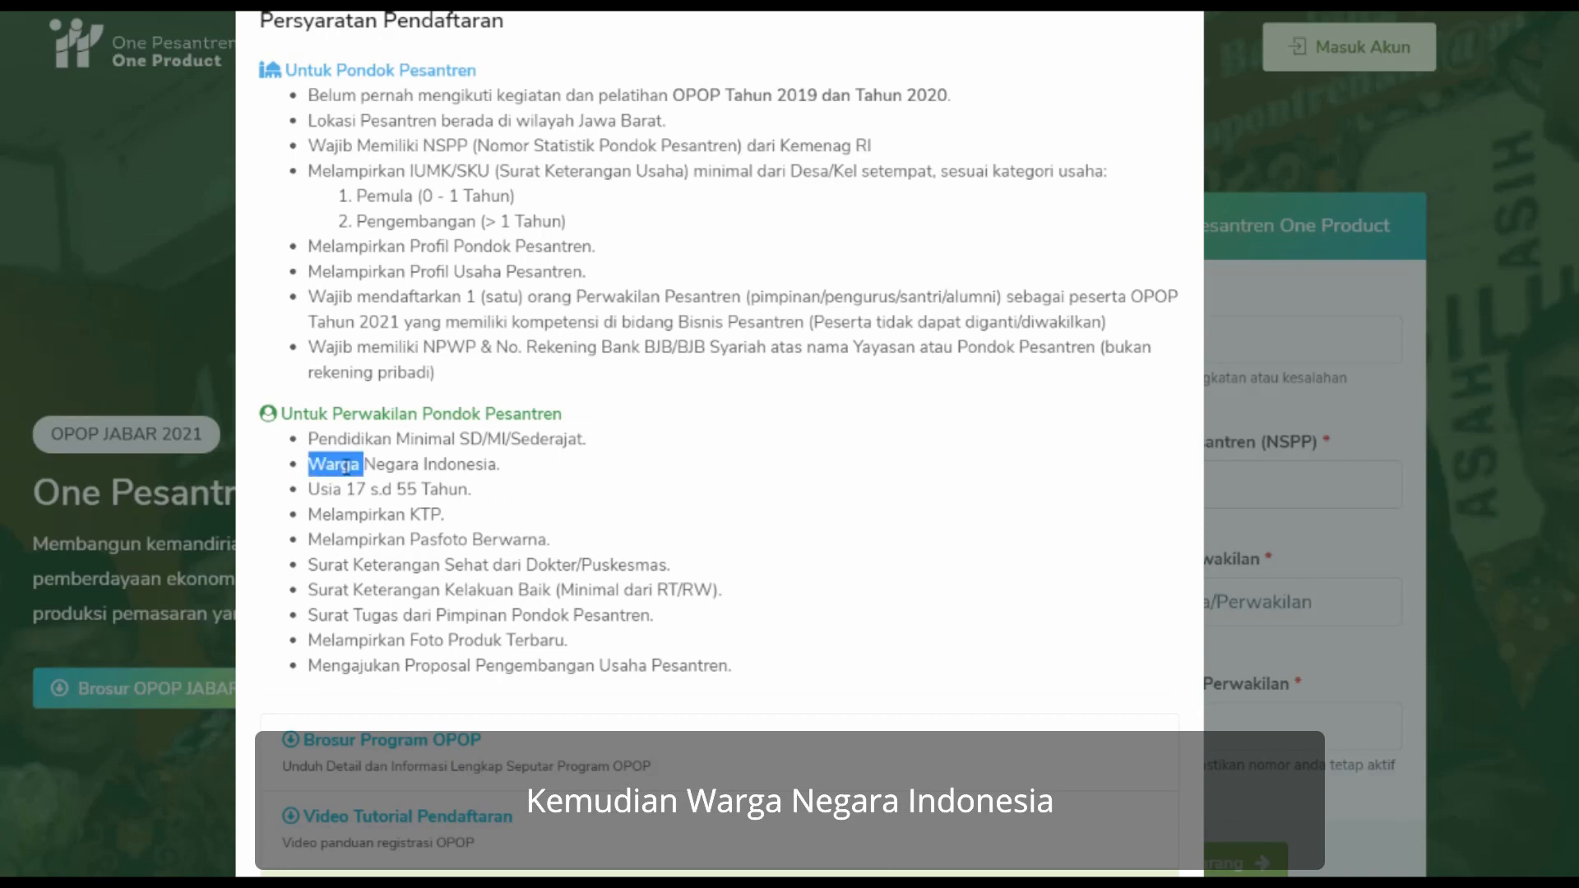
triple_click(346, 467)
click(537, 504)
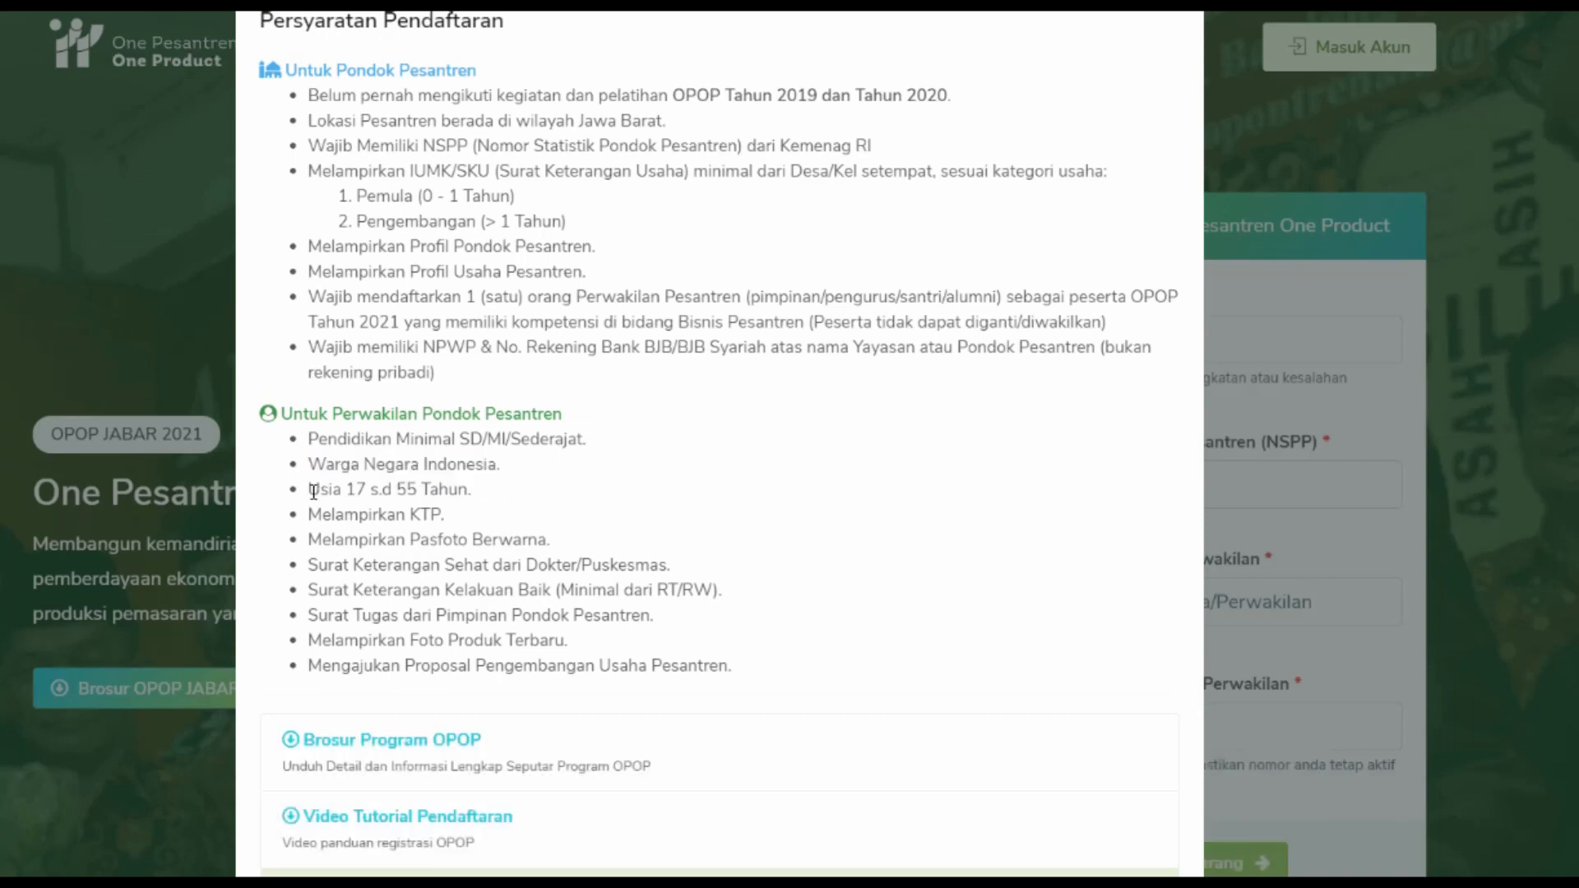
drag(314, 492, 607, 514)
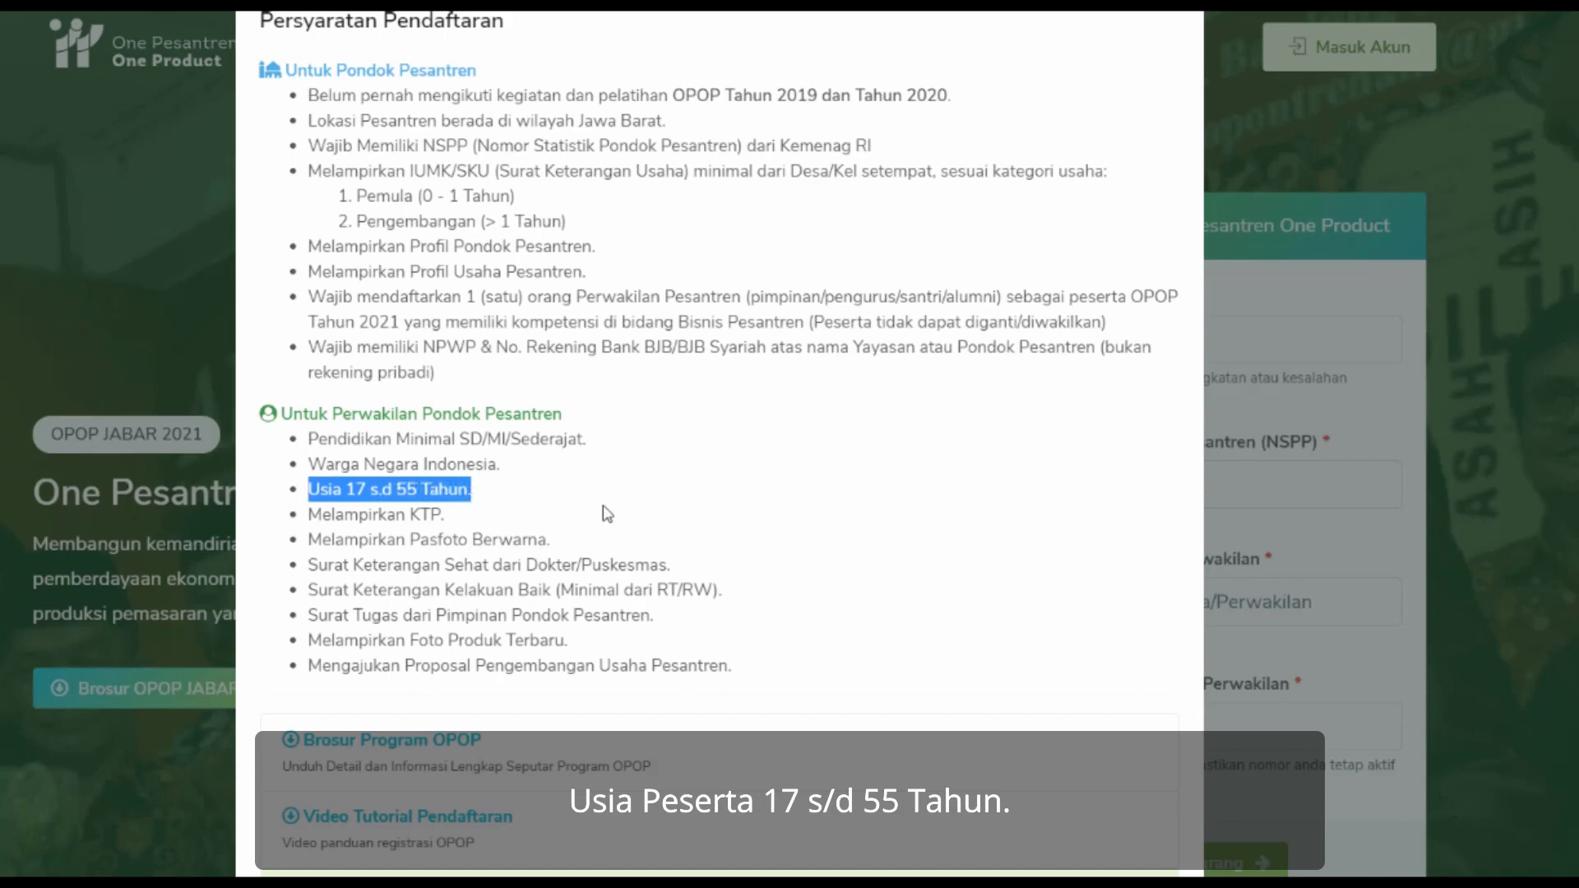
click(607, 514)
drag(309, 515, 445, 516)
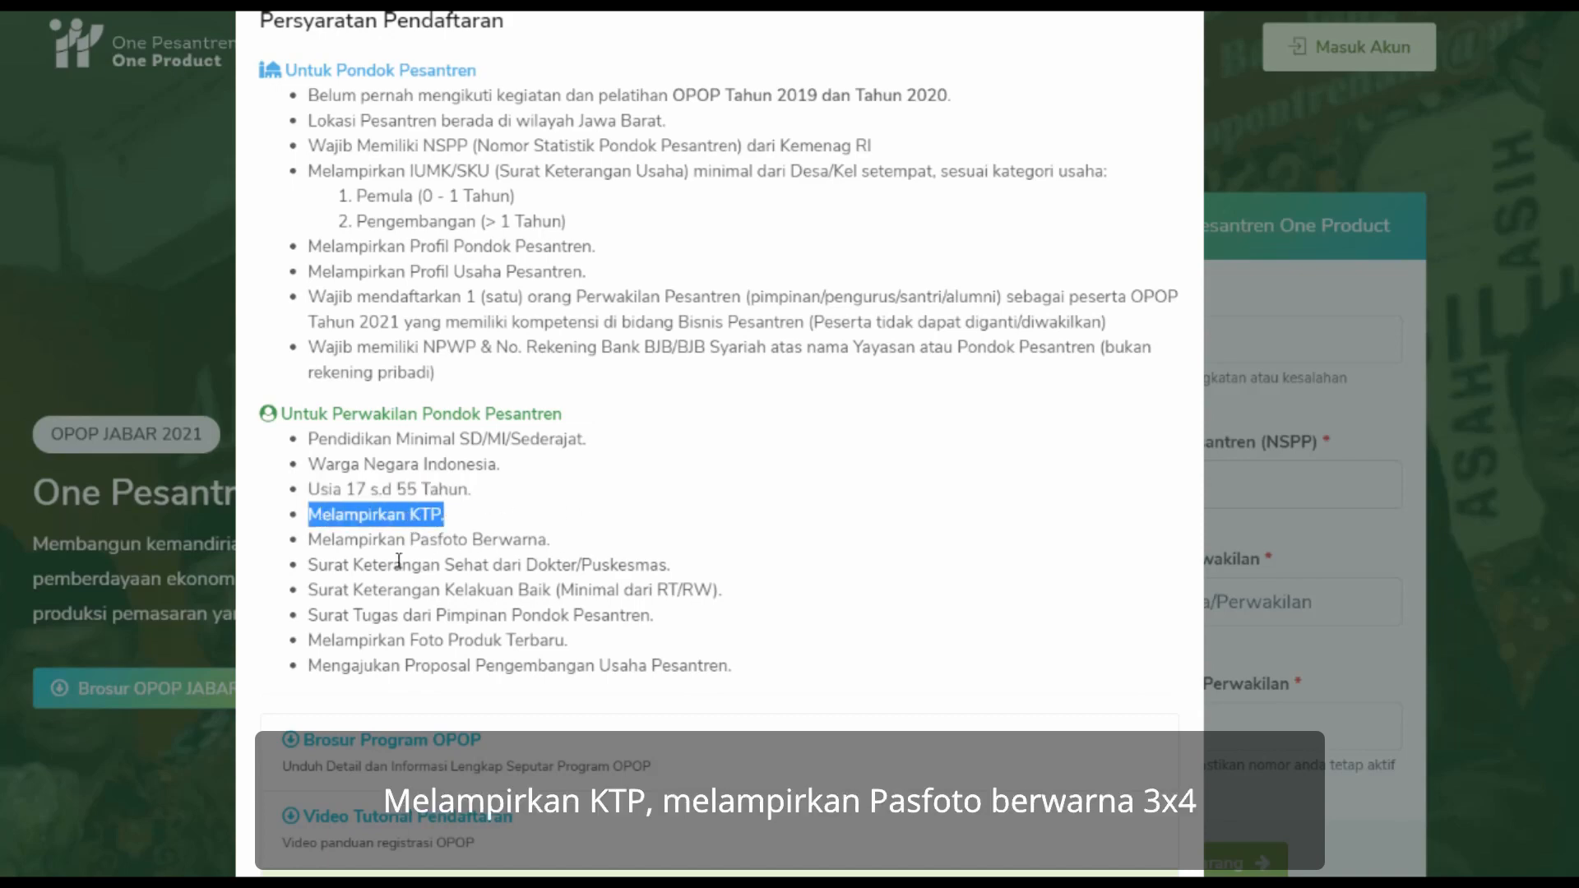
drag(312, 541, 562, 546)
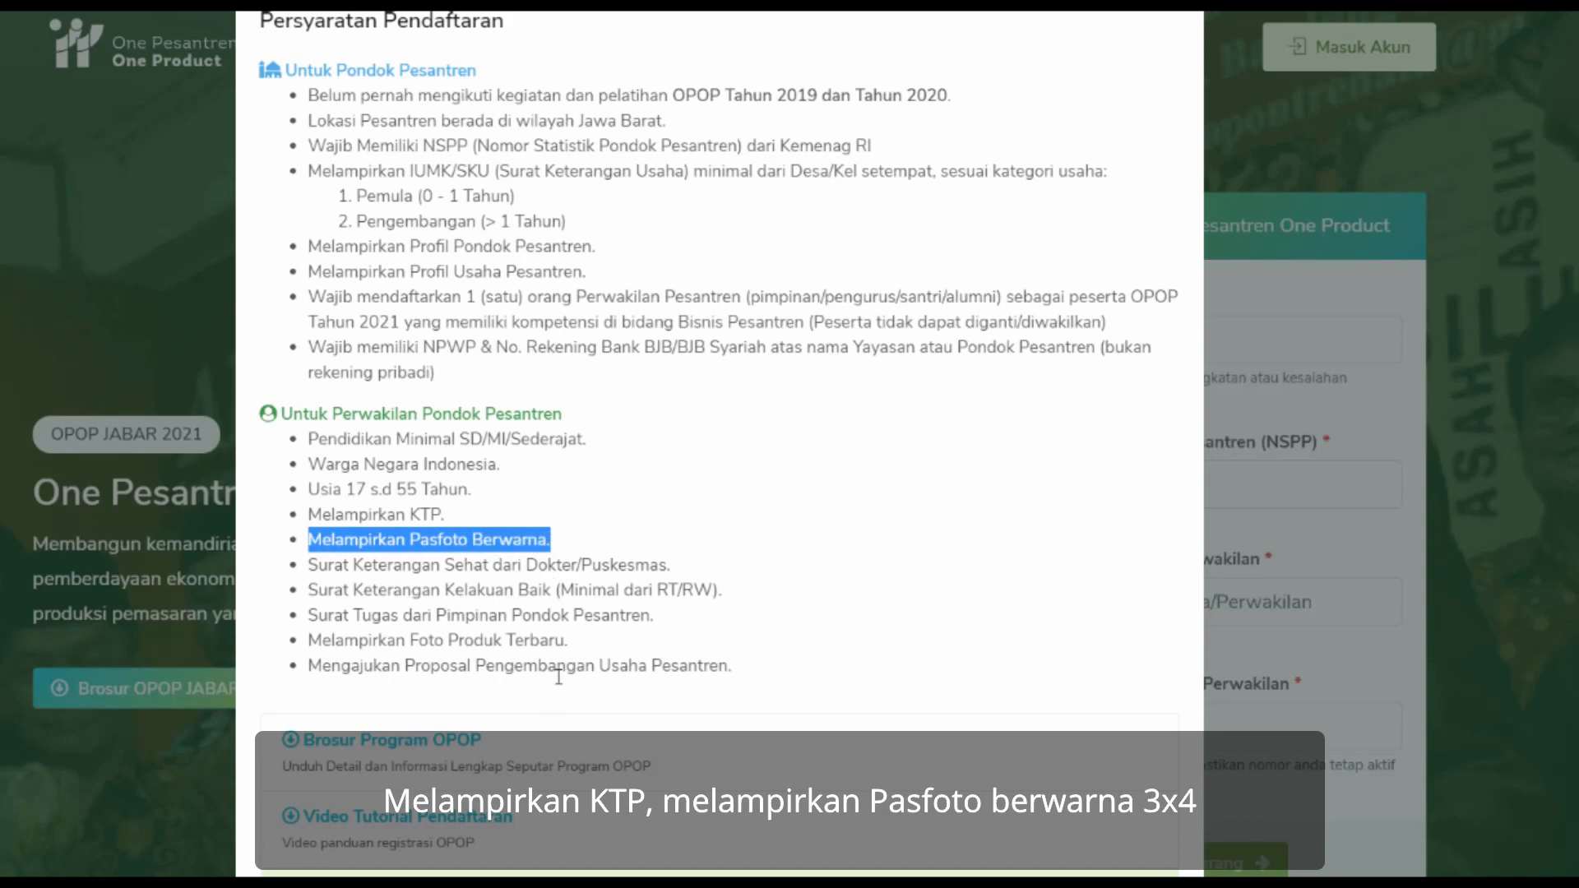
click(617, 667)
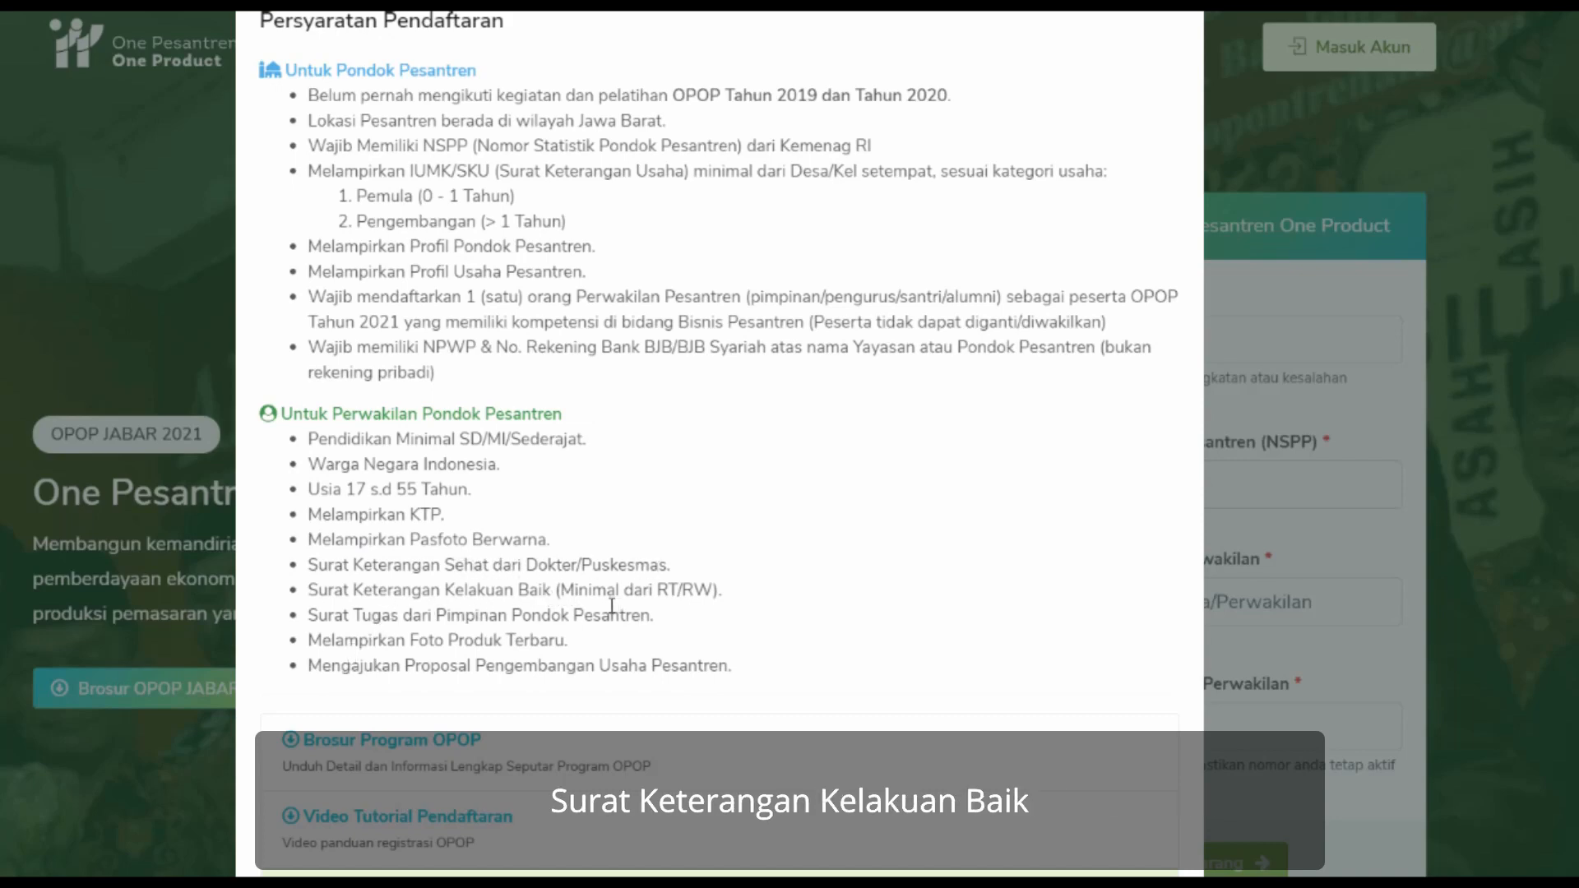
drag(309, 615, 737, 627)
click(737, 628)
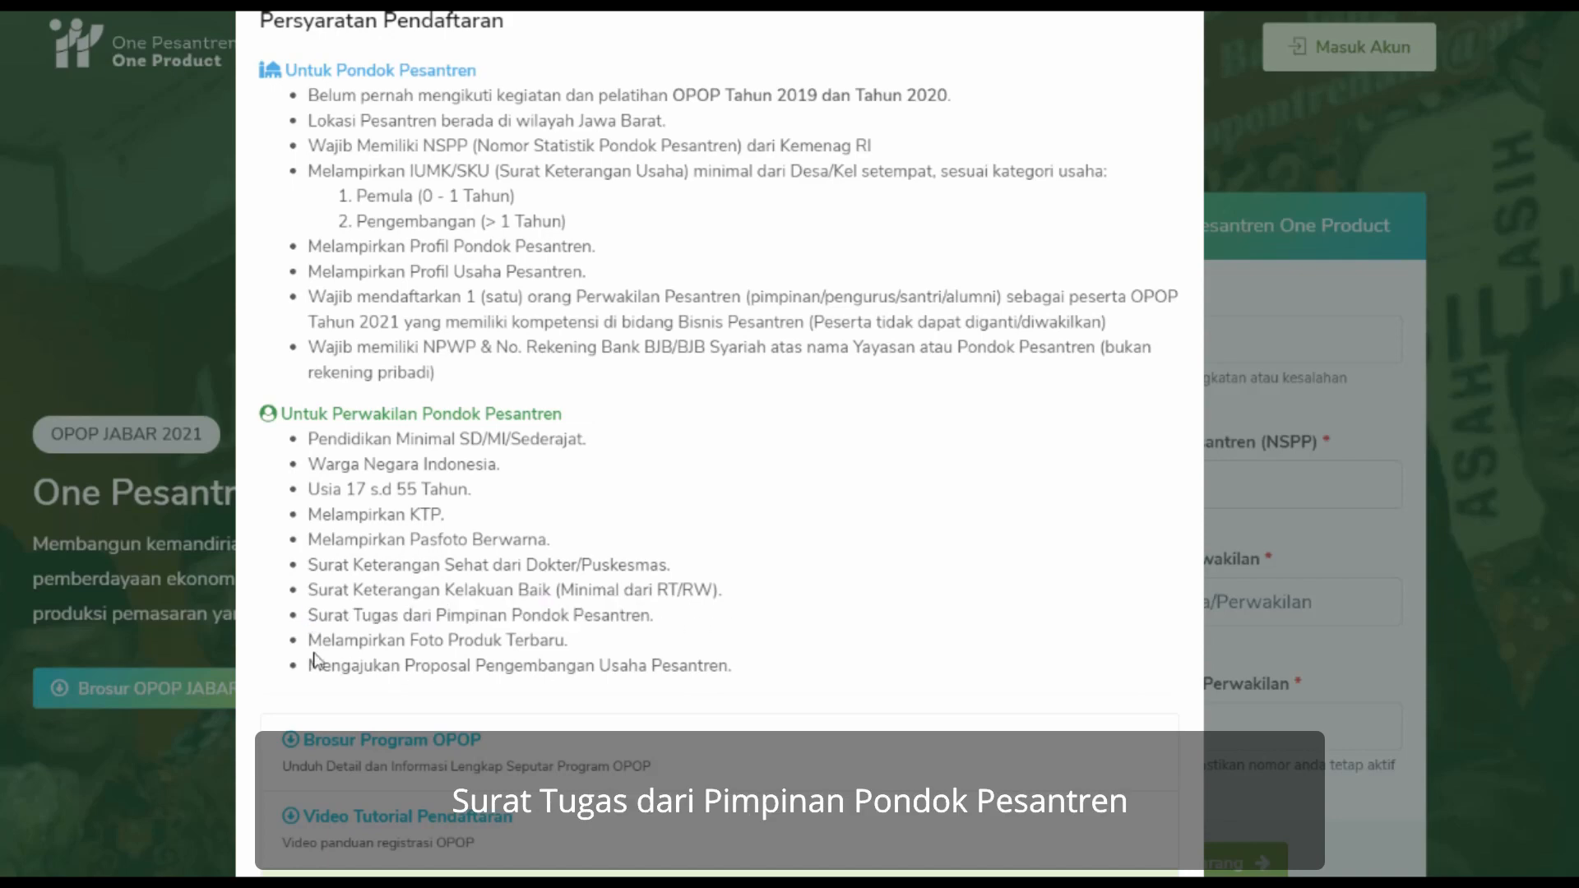
drag(309, 640, 628, 653)
click(633, 651)
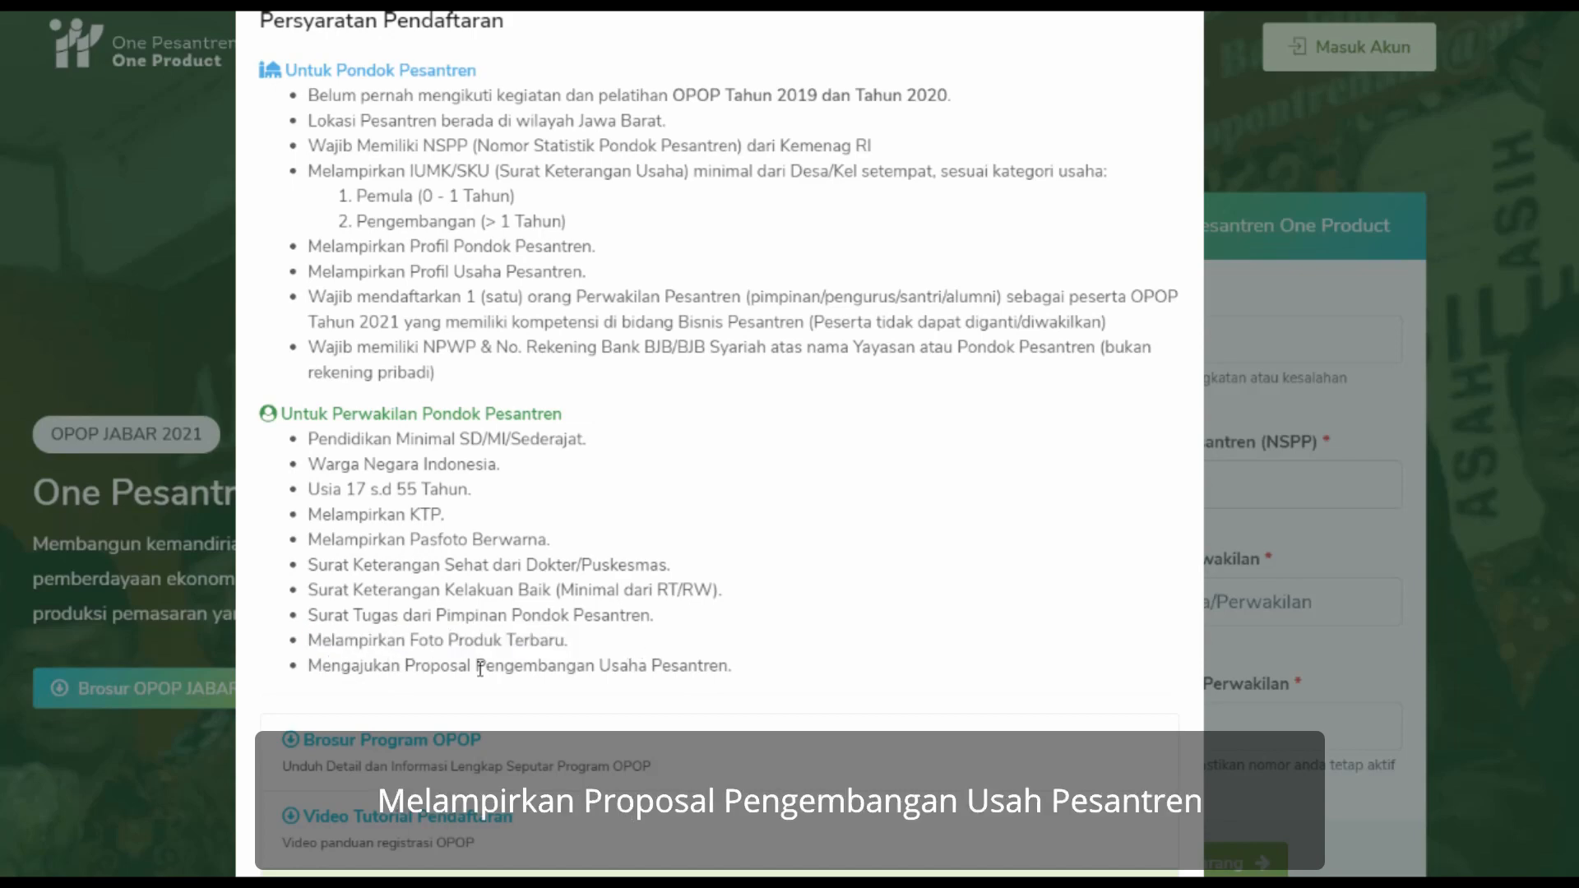
drag(312, 666, 771, 673)
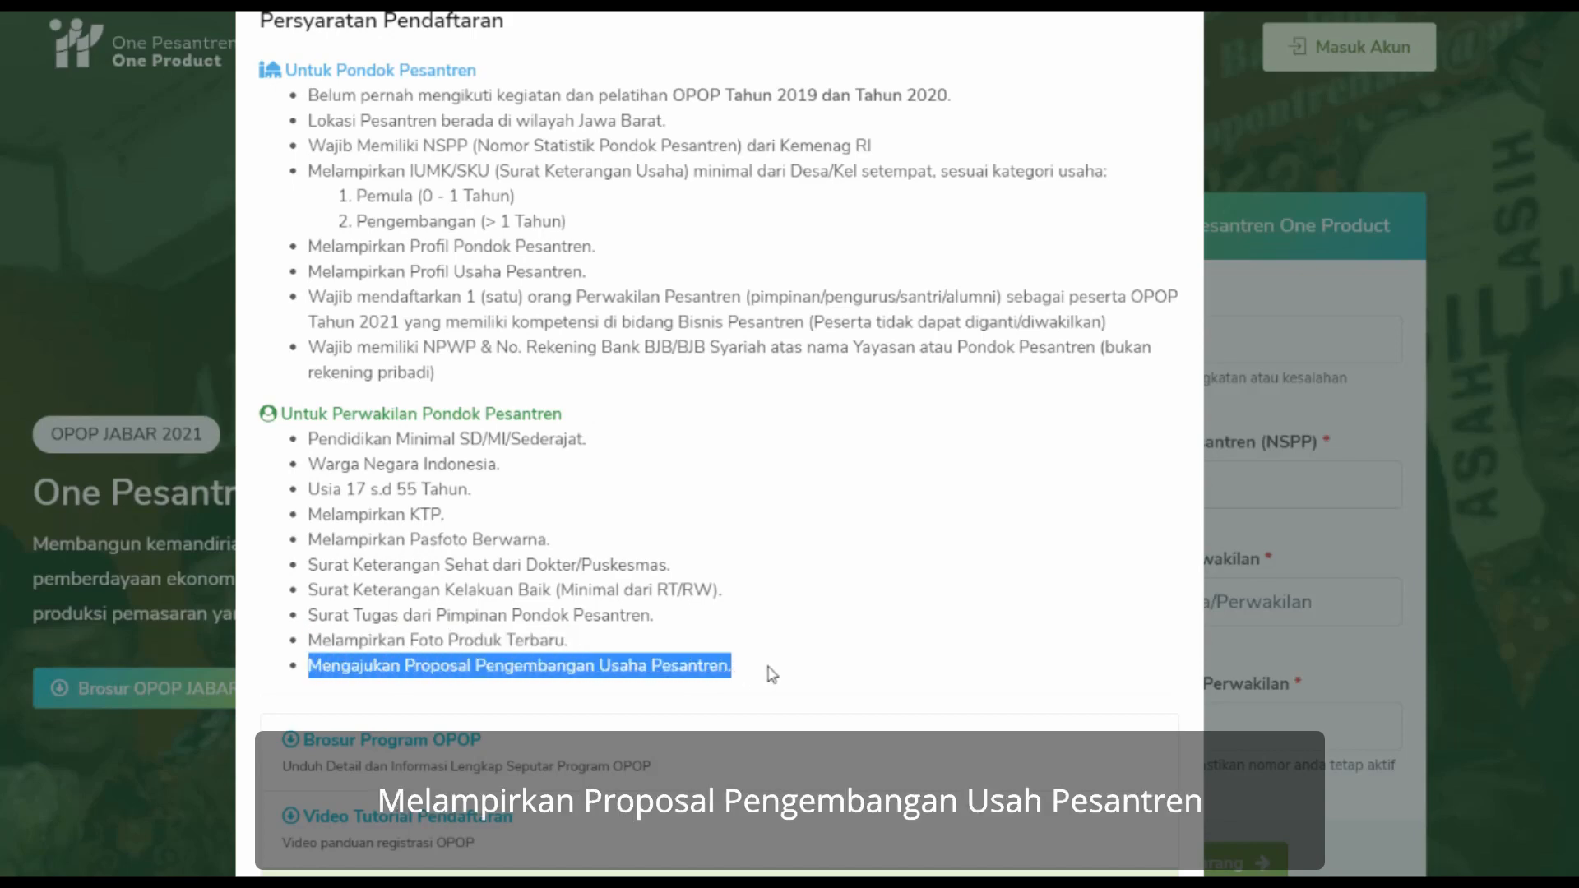
click(819, 641)
scroll(459, 697, down, 3)
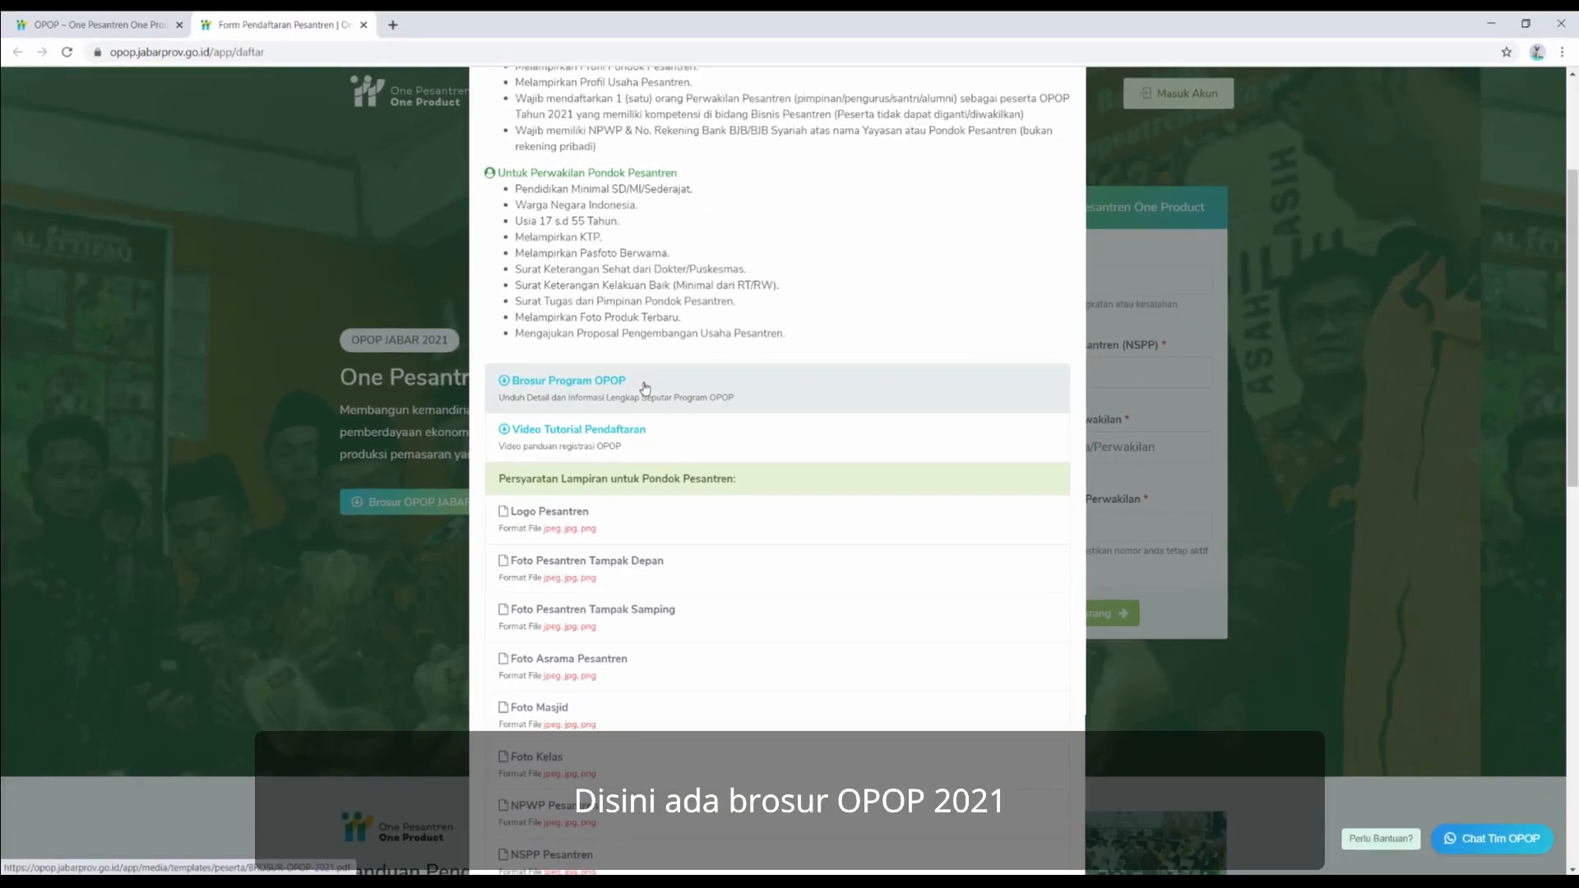
Step: Read both pages of BROSUR-OPOP-2021.pdf in a new tab, then return to the registration form
click(645, 387)
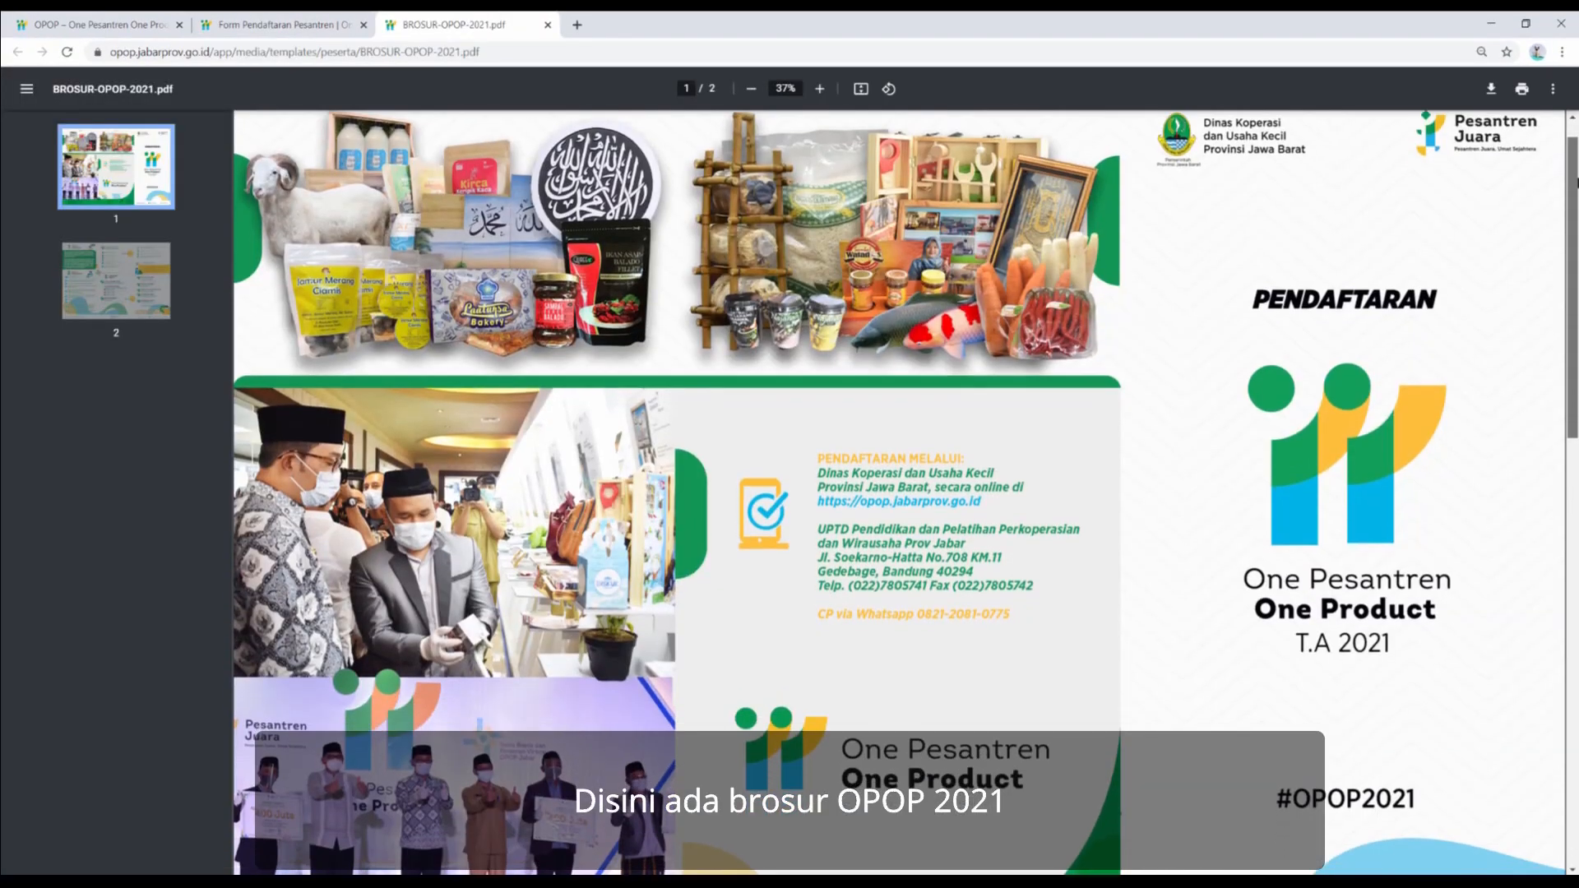
scroll(904, 493, down, 10)
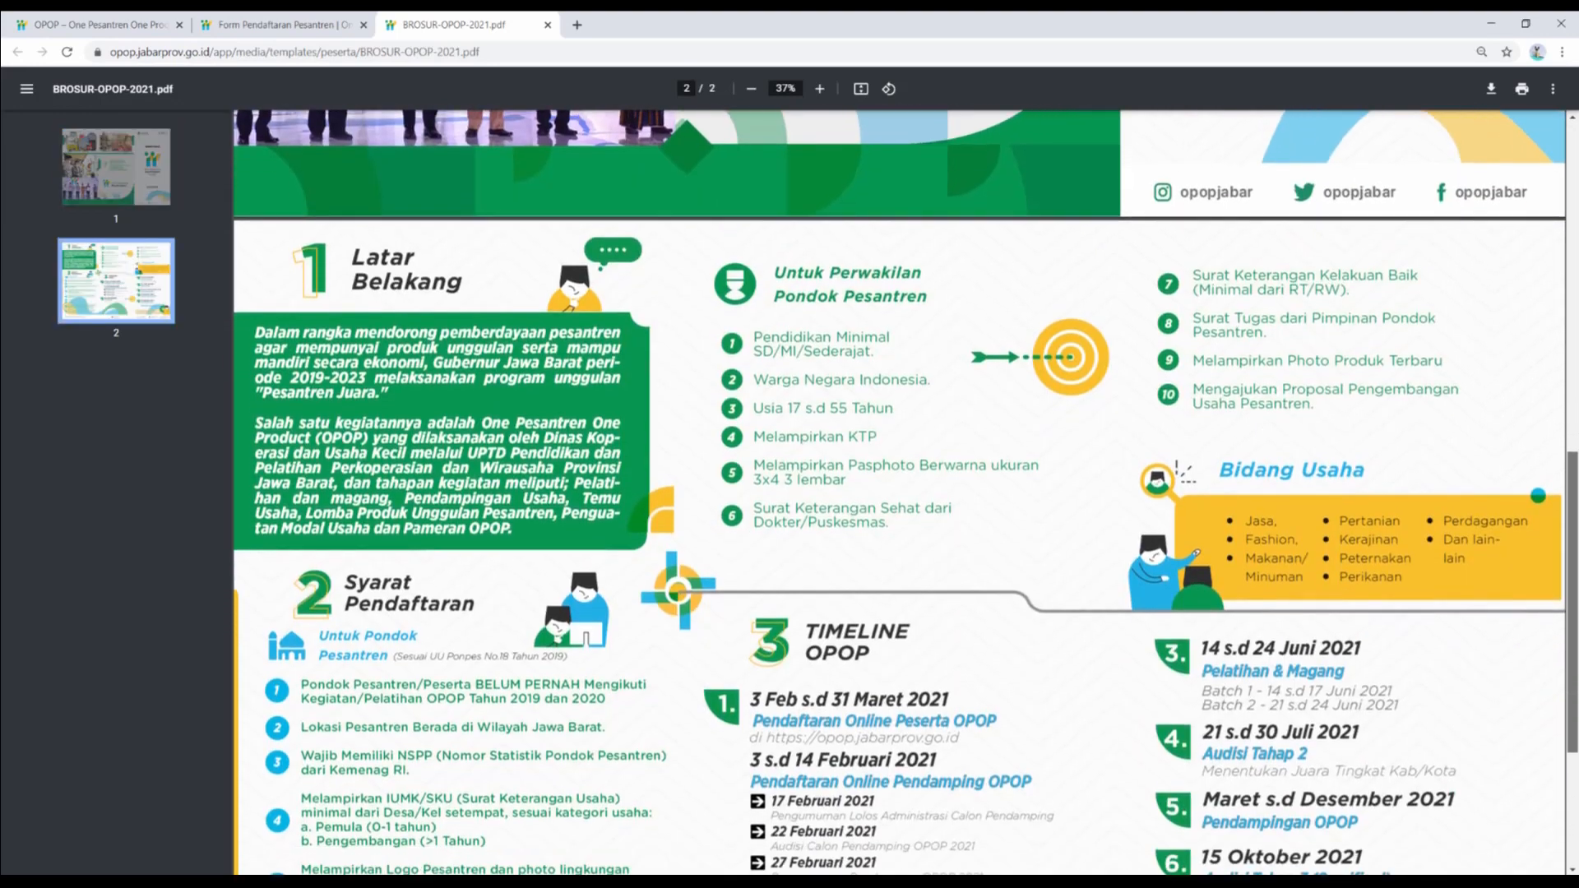
scroll(883, 449, down, 3)
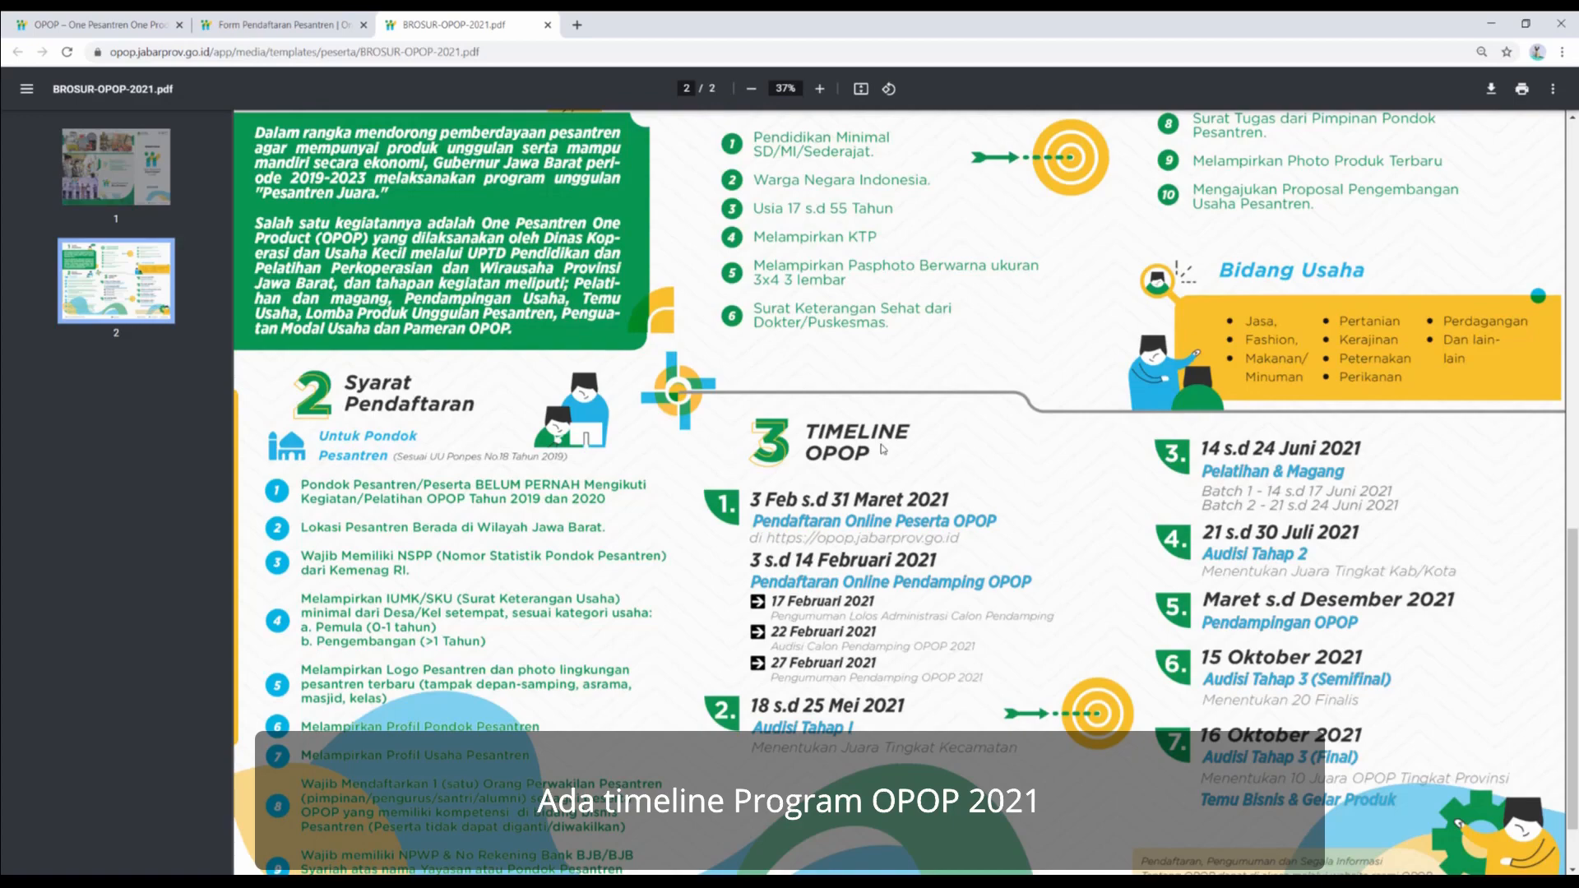
scroll(962, 458, down, 2)
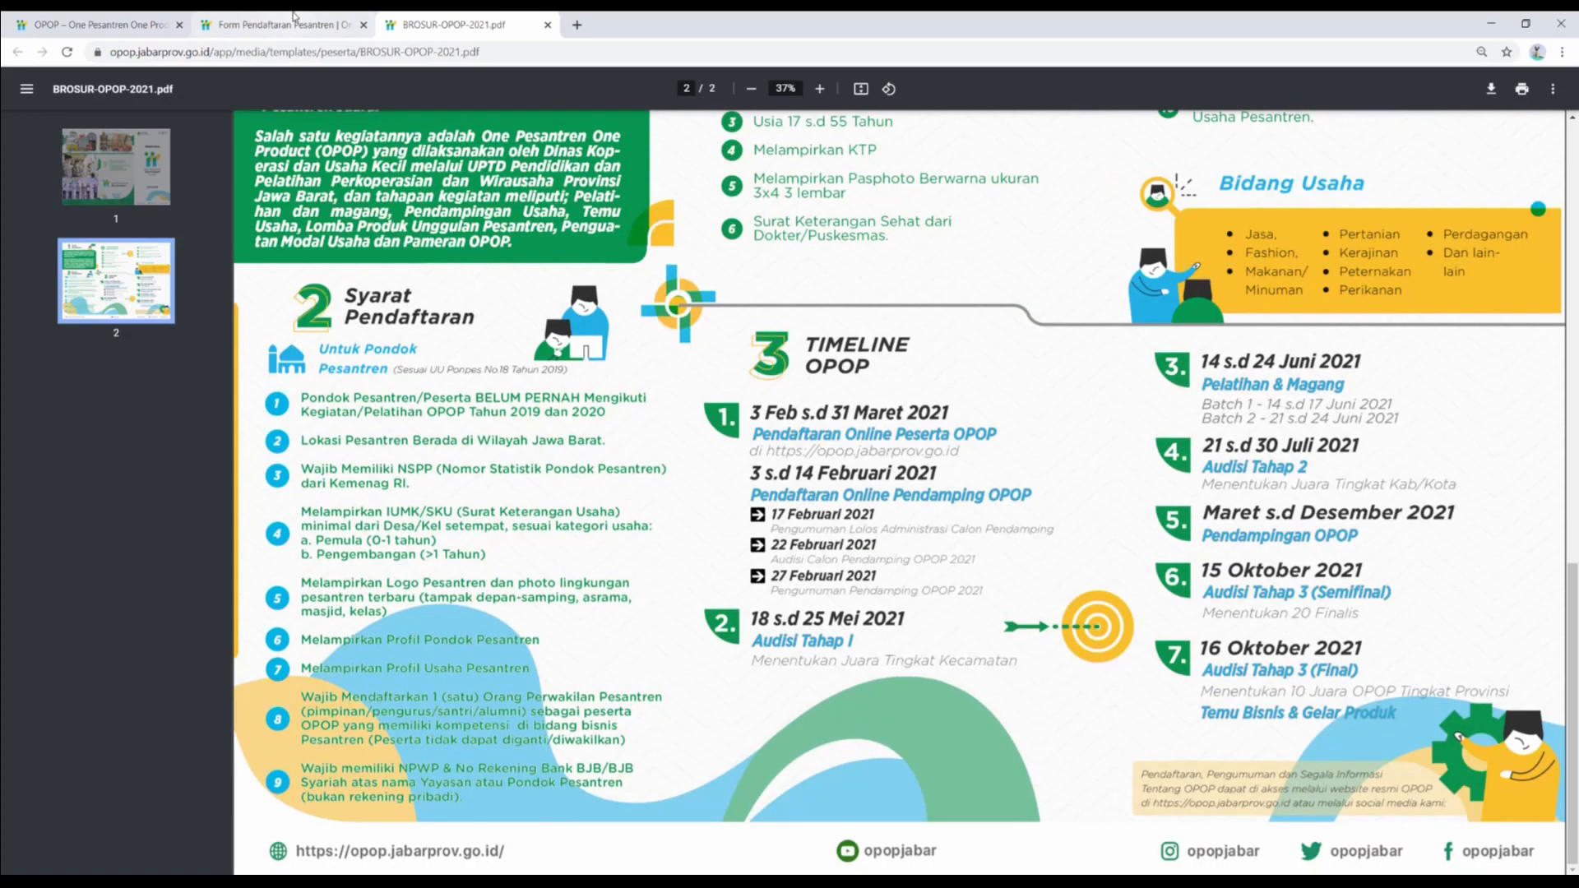
click(293, 17)
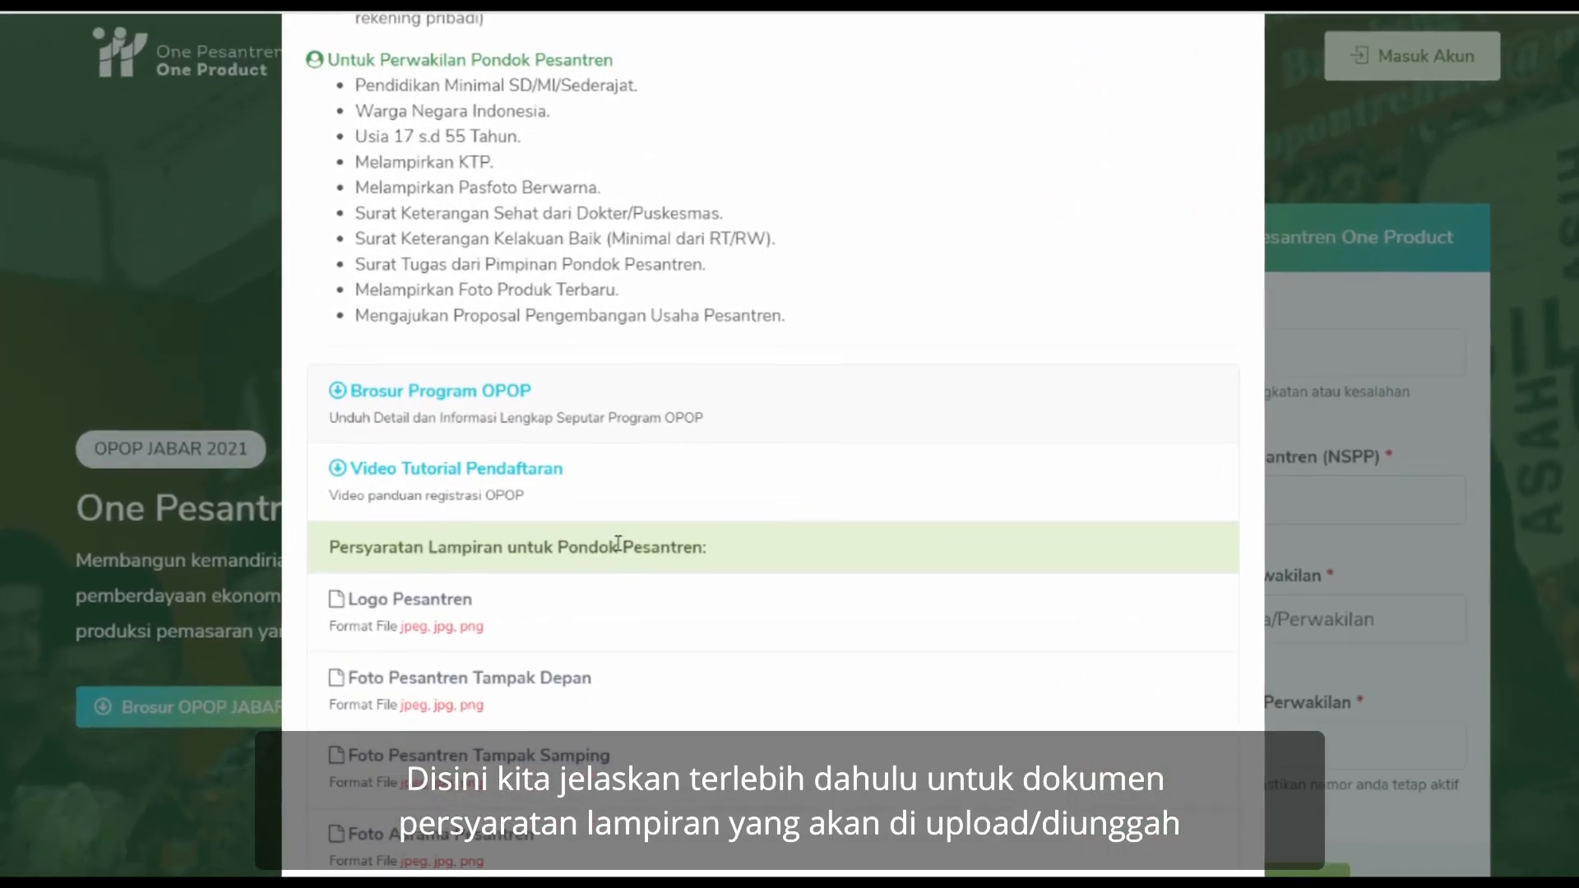
Step: Highlight the Foto Asrama, Foto Masjid, Foto Kelas, NPWP and NSPP Pesantren requirements
scroll(632, 560, down, 2)
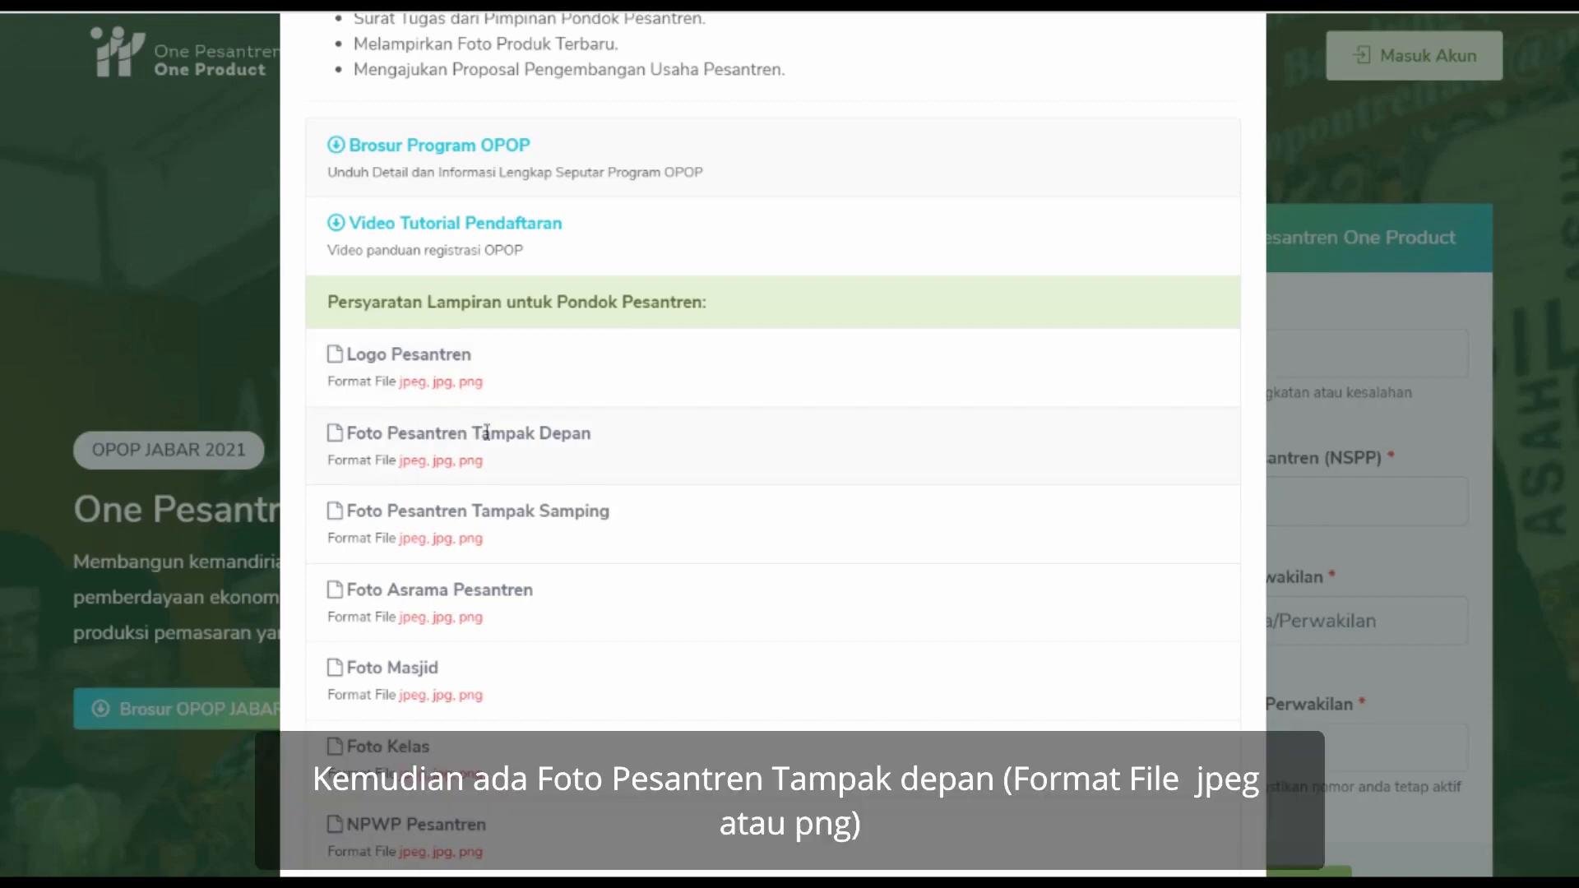
scroll(637, 448, down, 1)
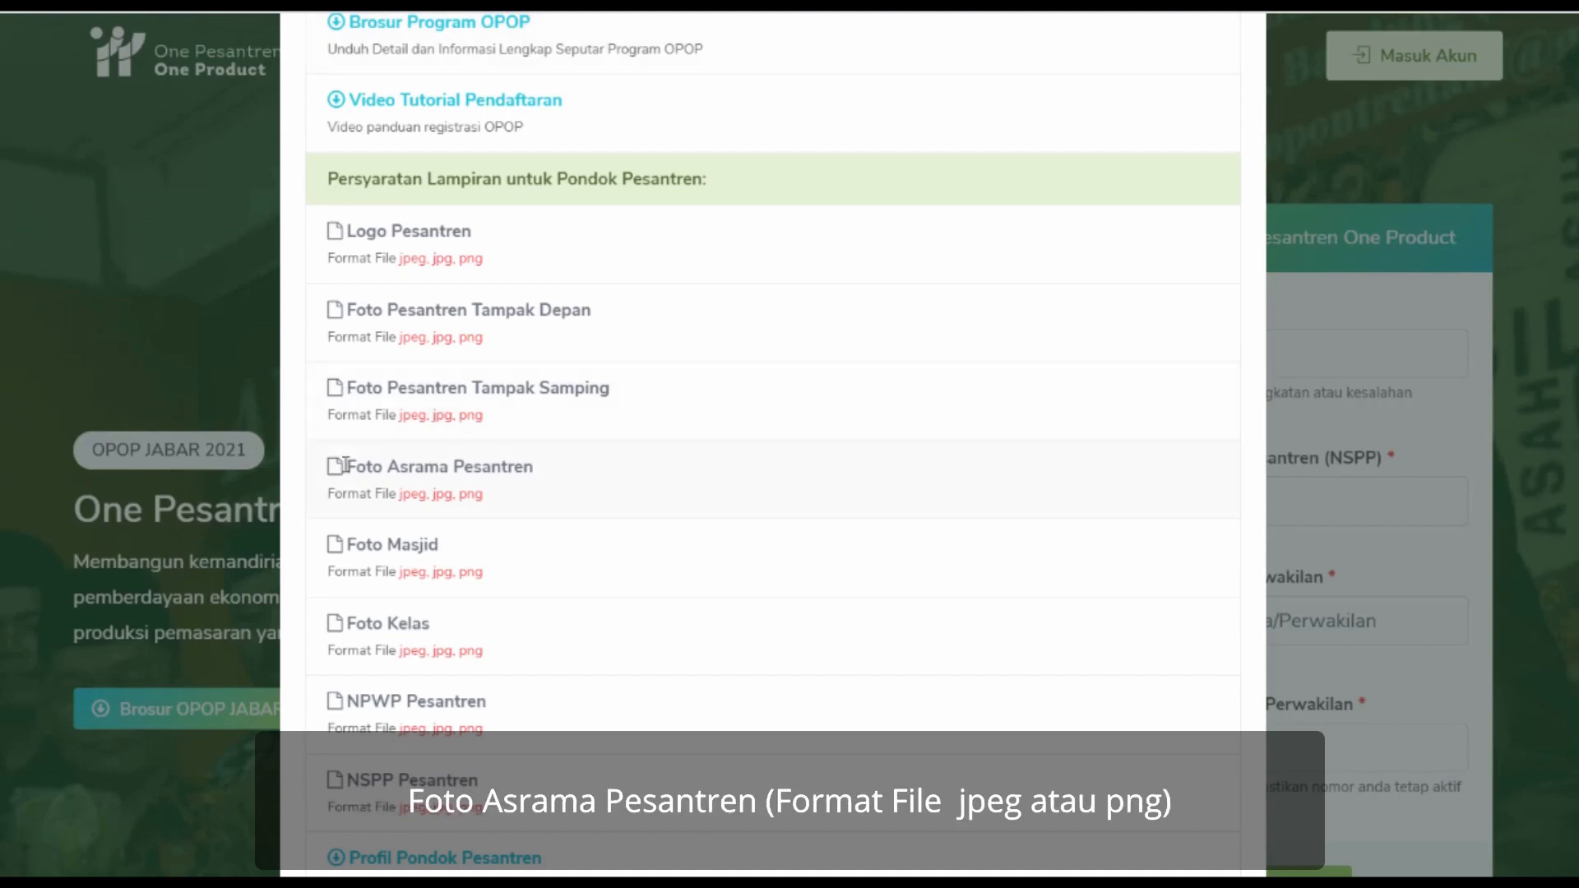
drag(342, 466, 576, 467)
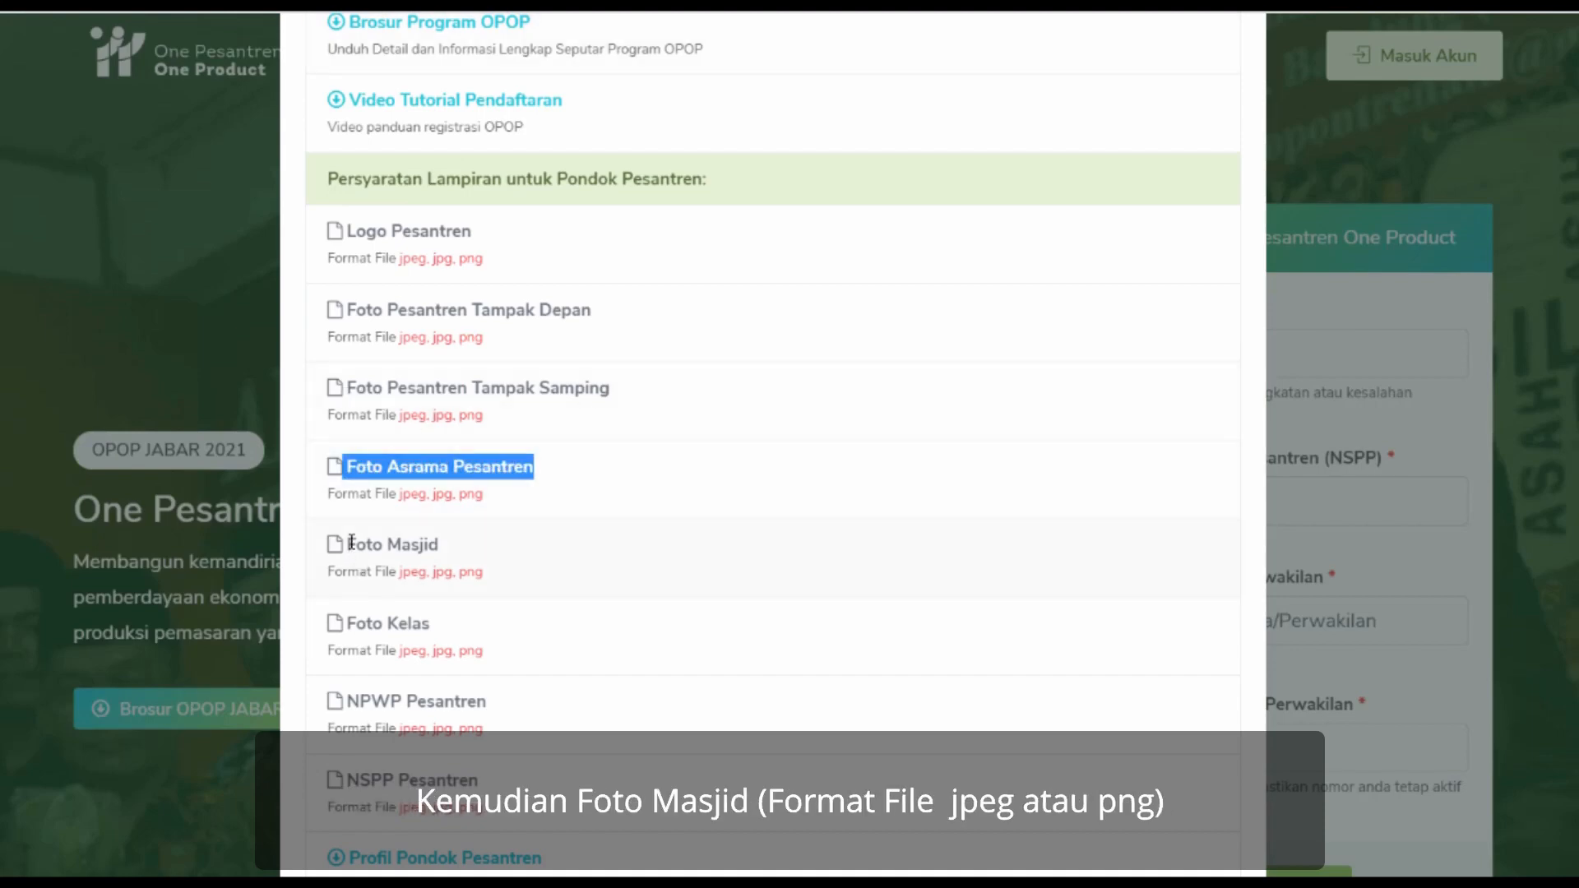
drag(347, 543, 440, 544)
drag(342, 623, 484, 643)
click(504, 700)
drag(352, 704, 521, 712)
drag(347, 779, 500, 790)
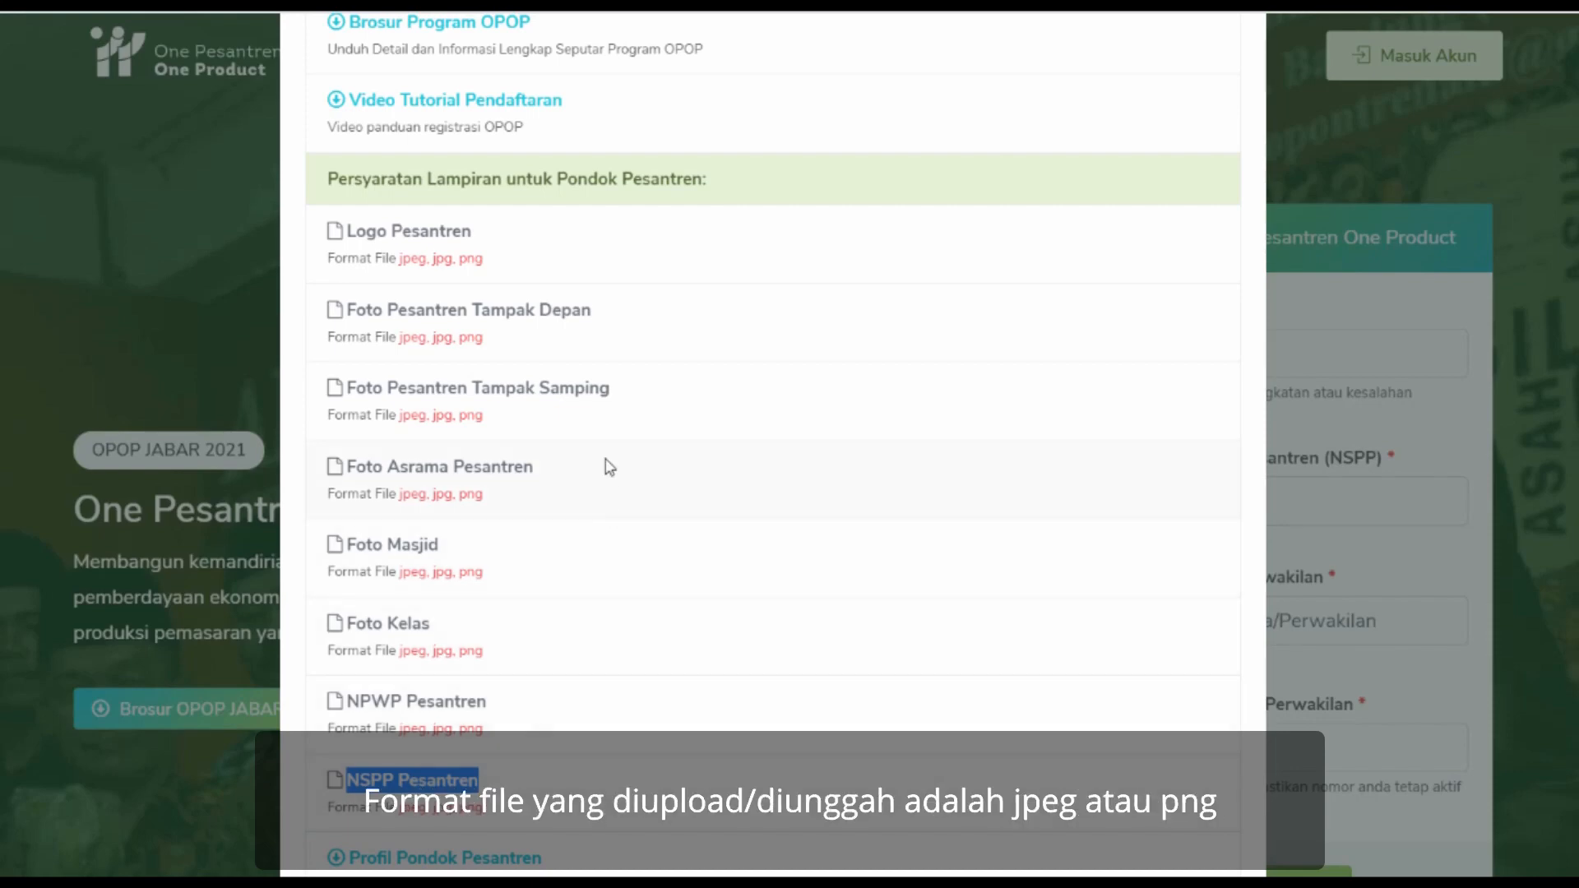
click(640, 620)
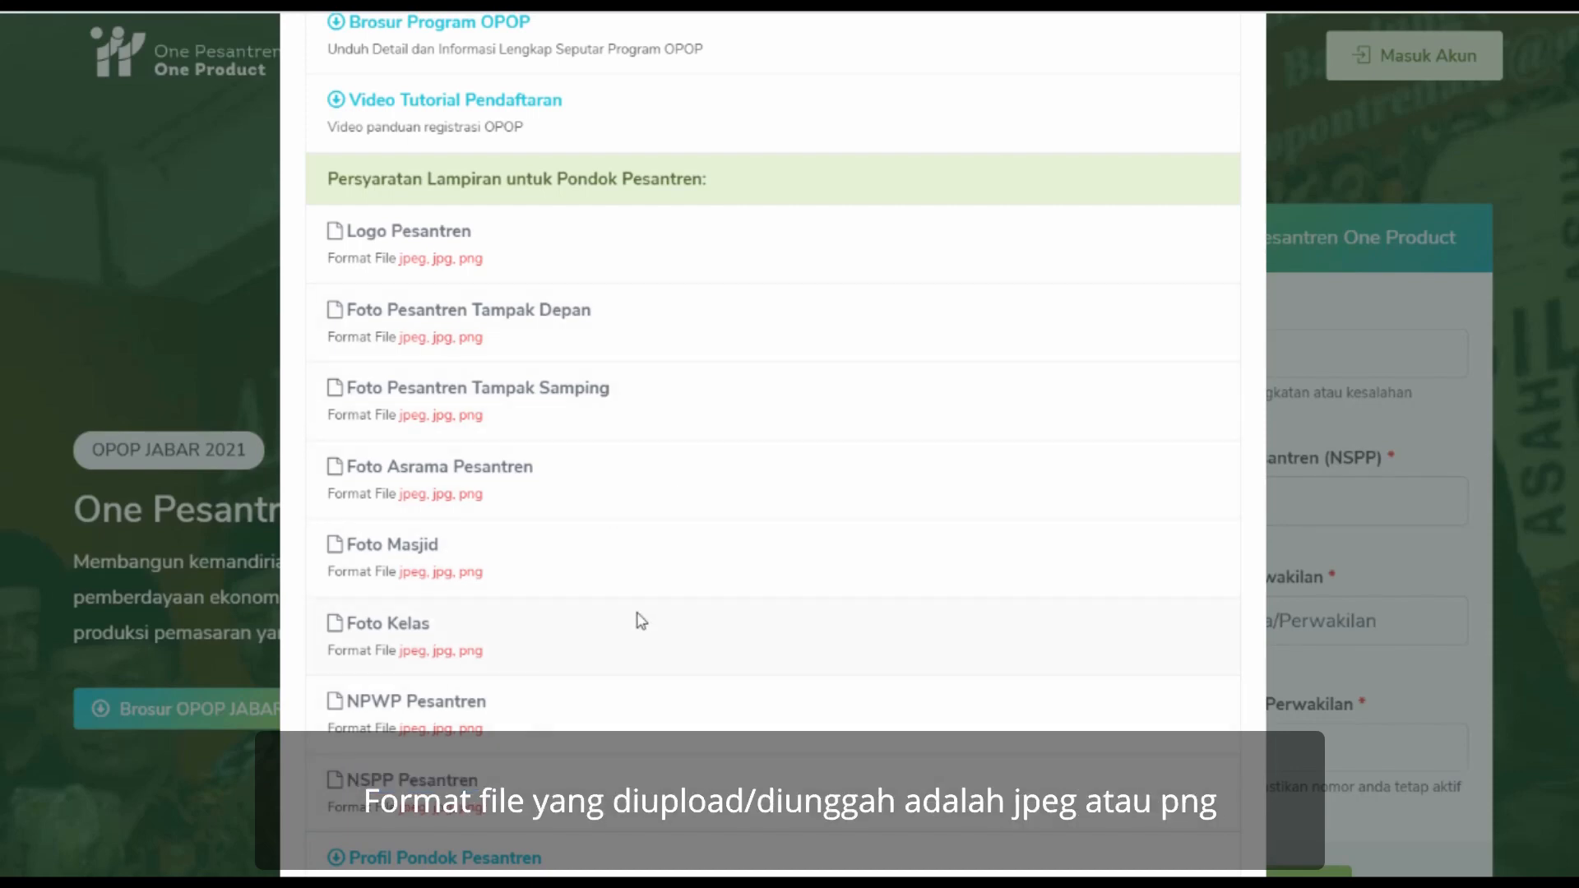
Step: Download the Profil Pondok Pesantren sample template and open it in Word
scroll(641, 621, down, 2)
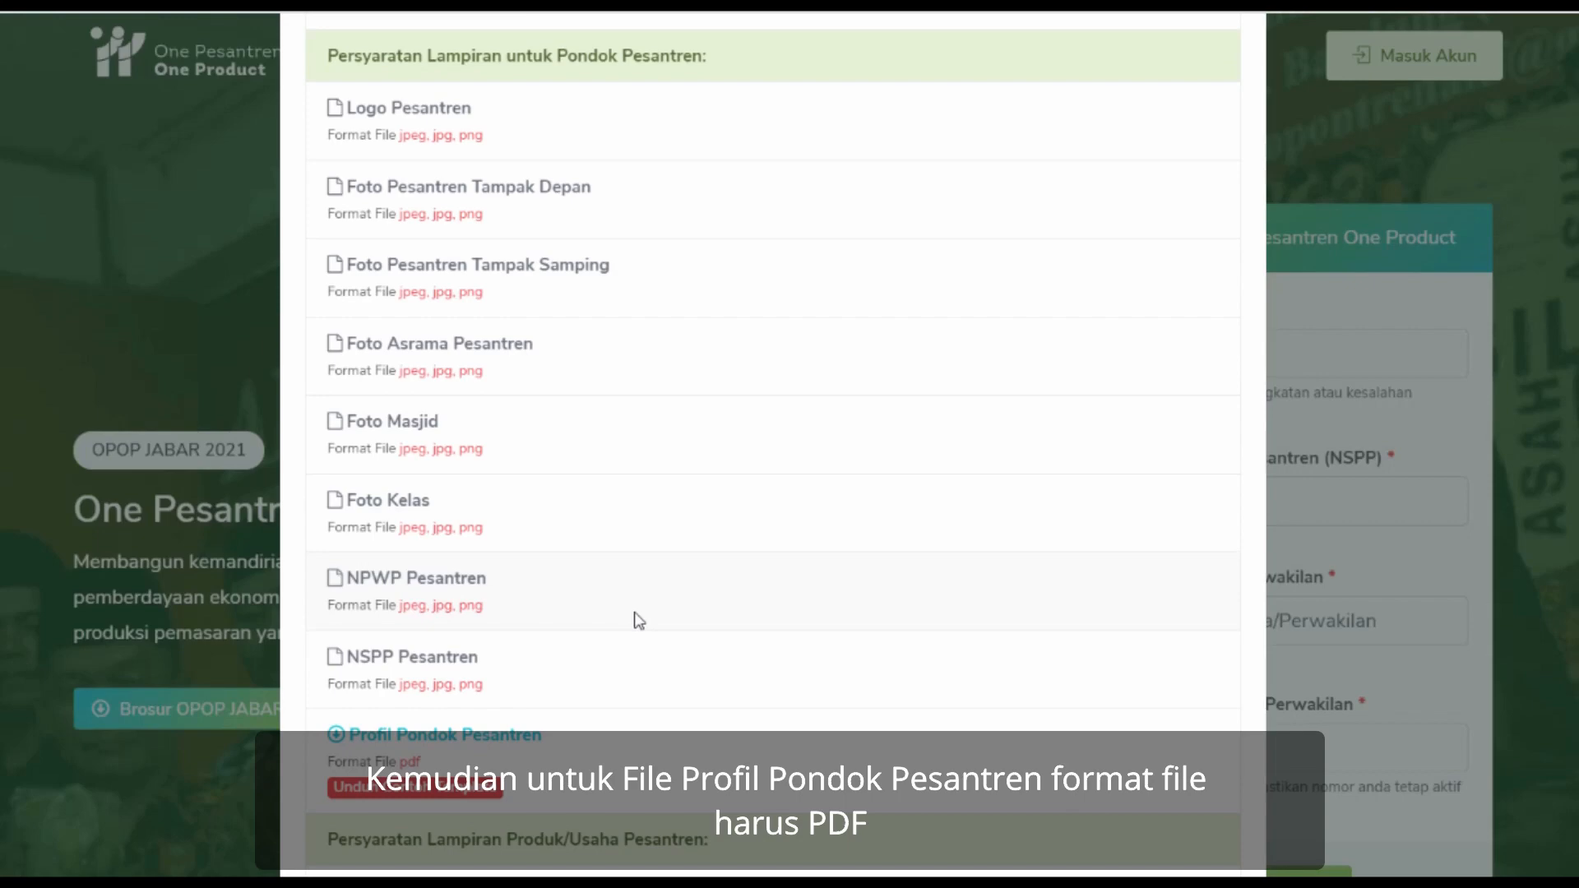
scroll(640, 620, down, 3)
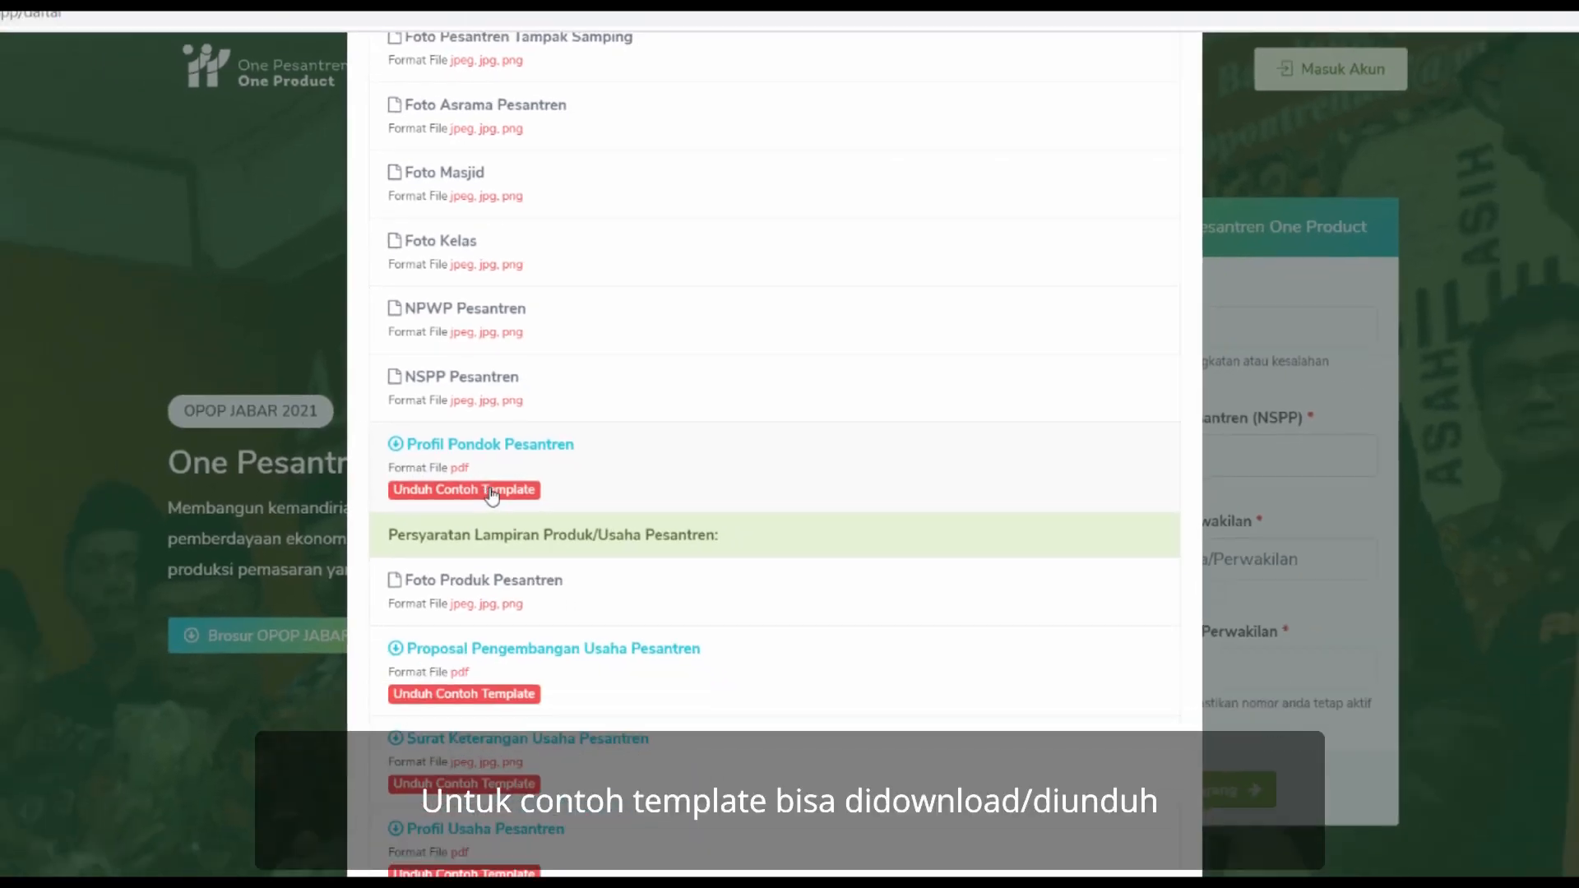
click(445, 543)
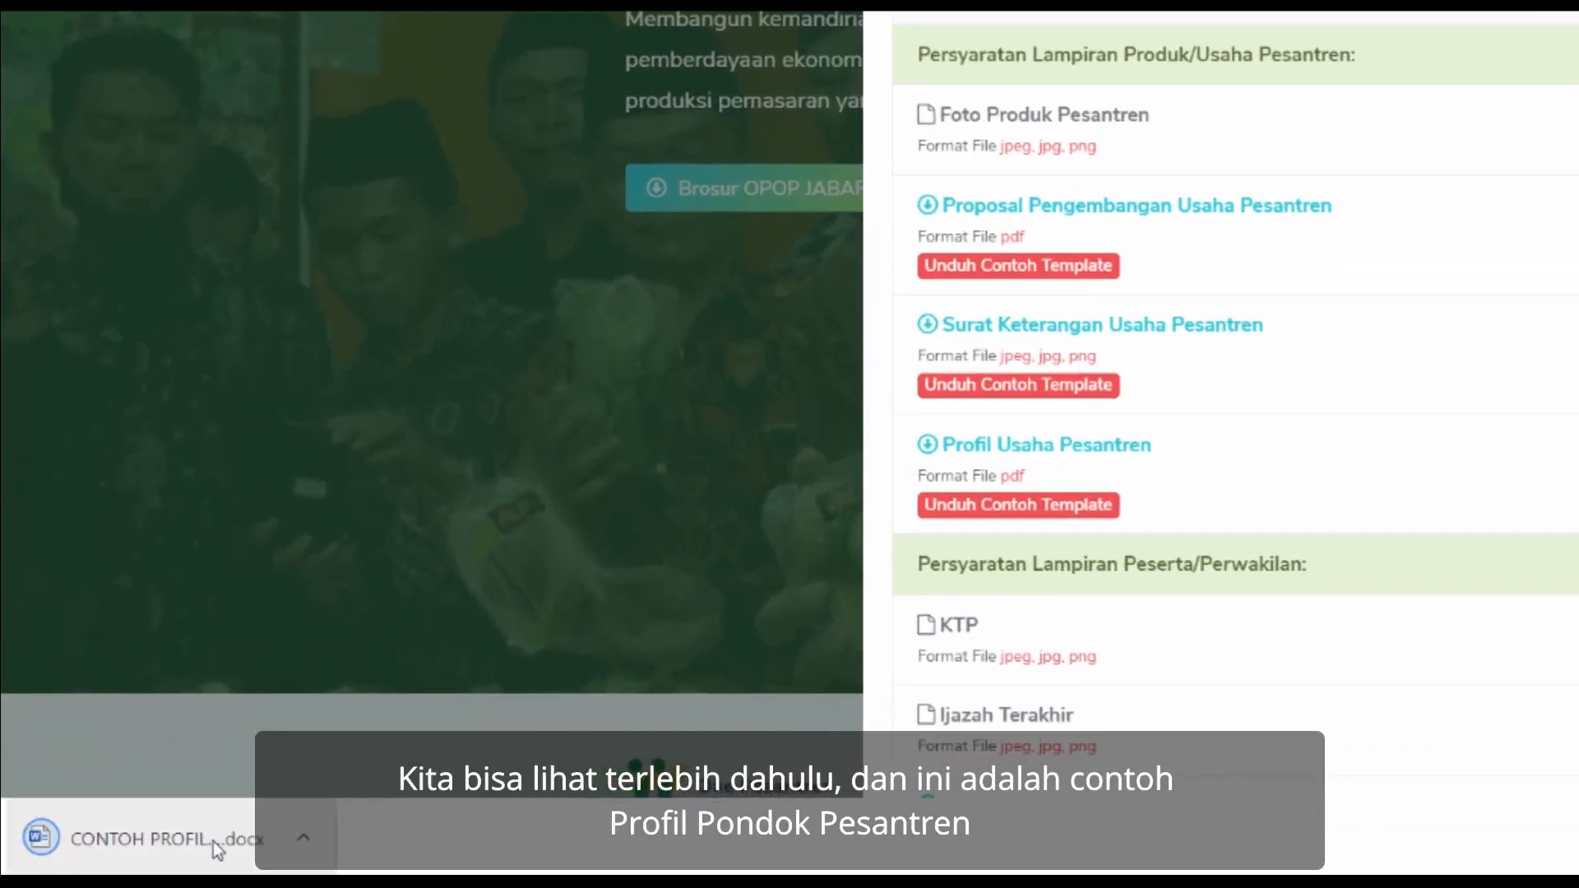
click(33, 851)
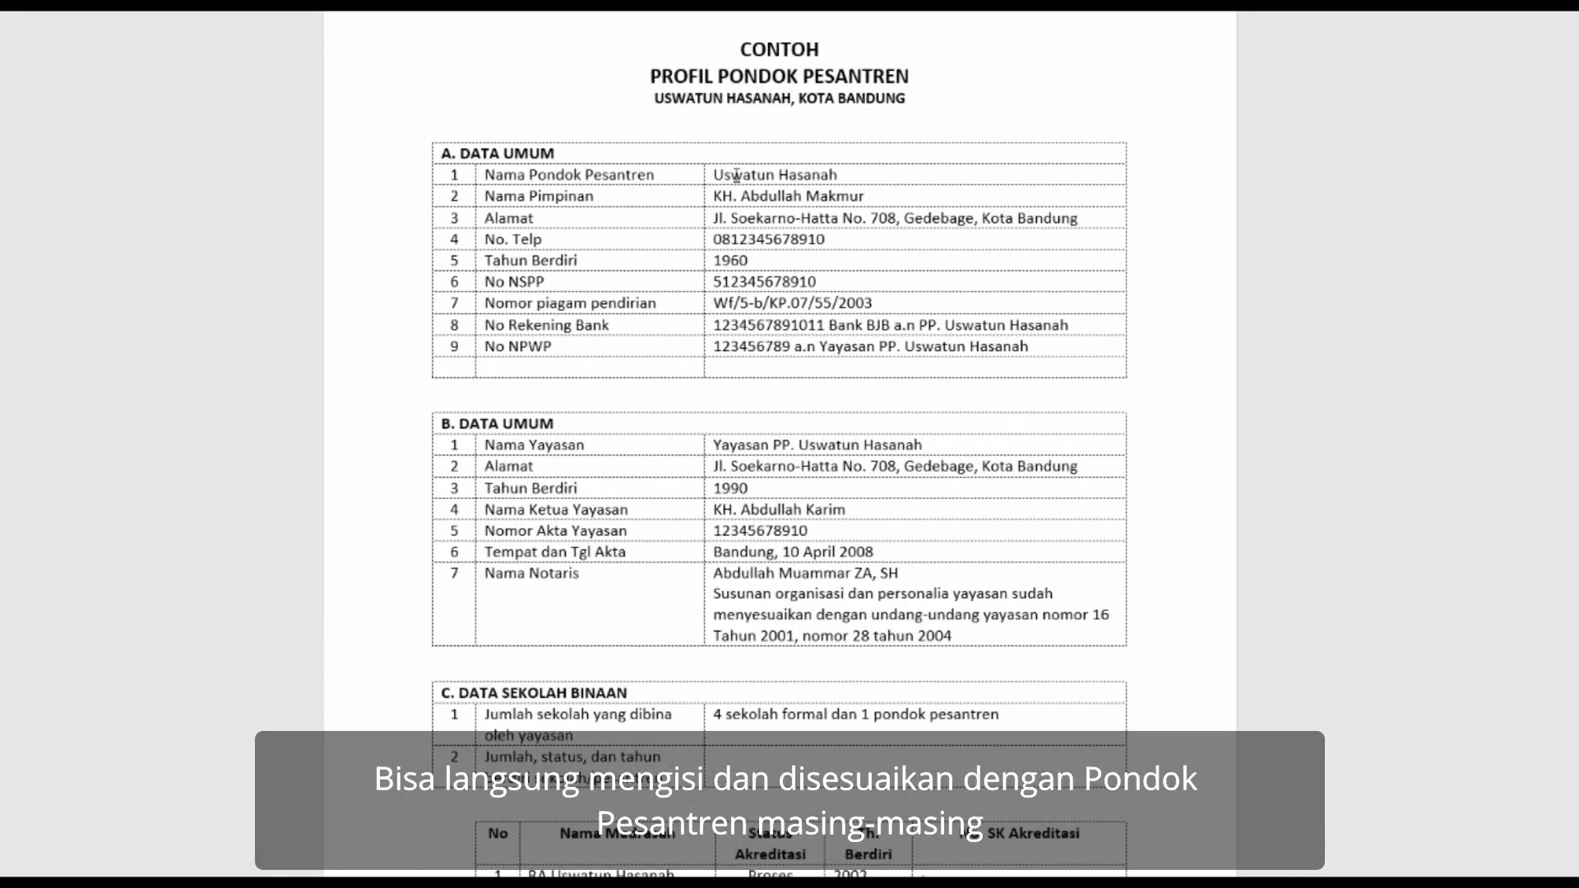
Step: Review the sample profile in Word, highlighting the example name and scrolling to Data Sekolah
drag(736, 175, 885, 191)
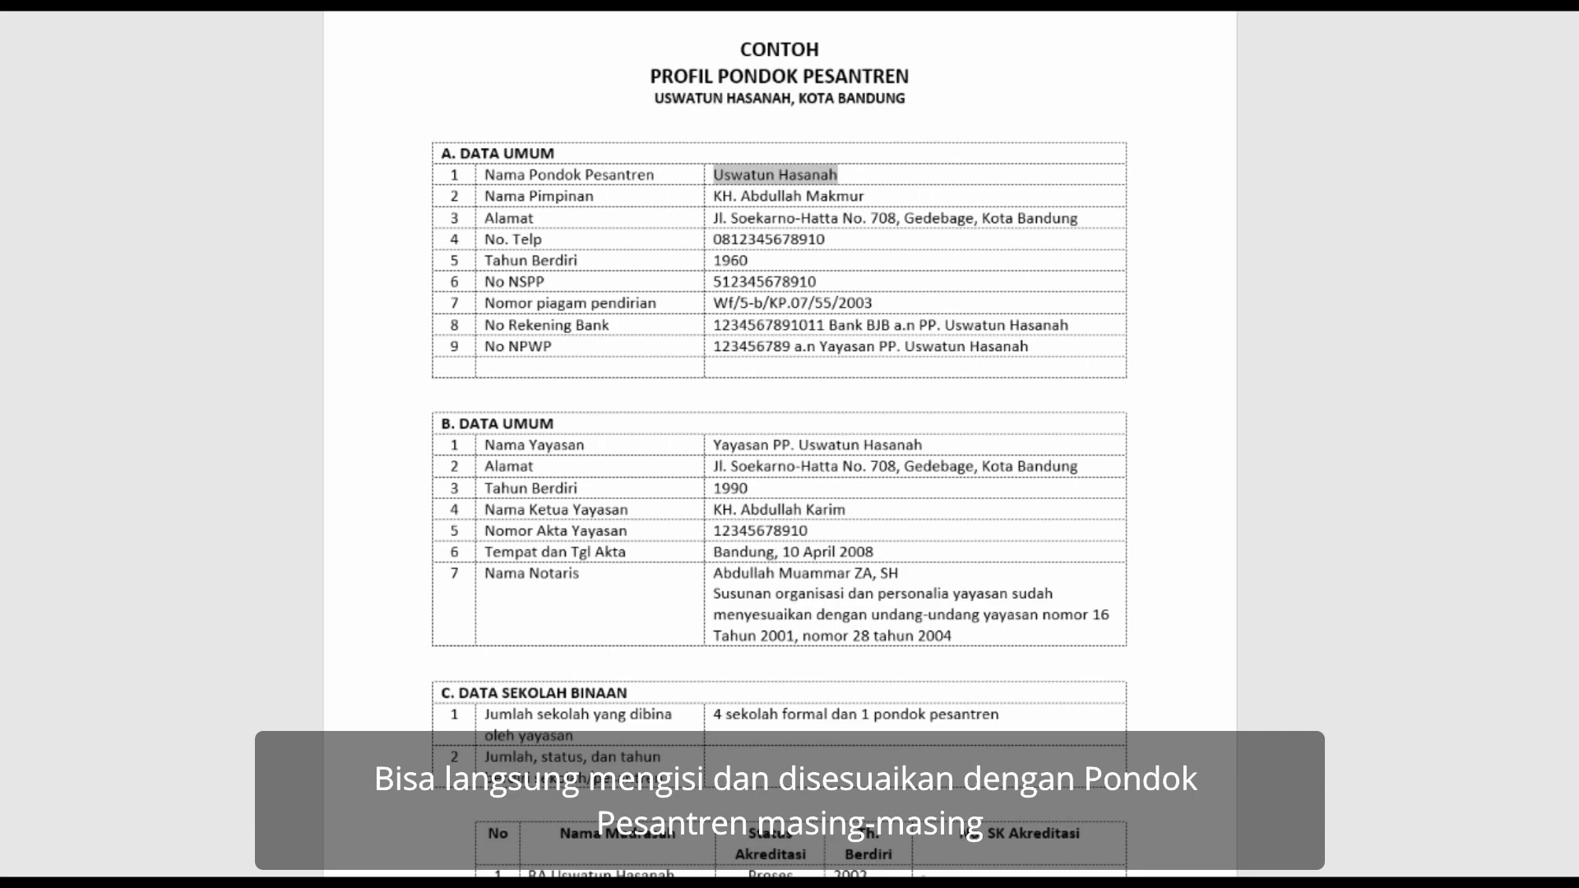
scroll(780, 444, down, 5)
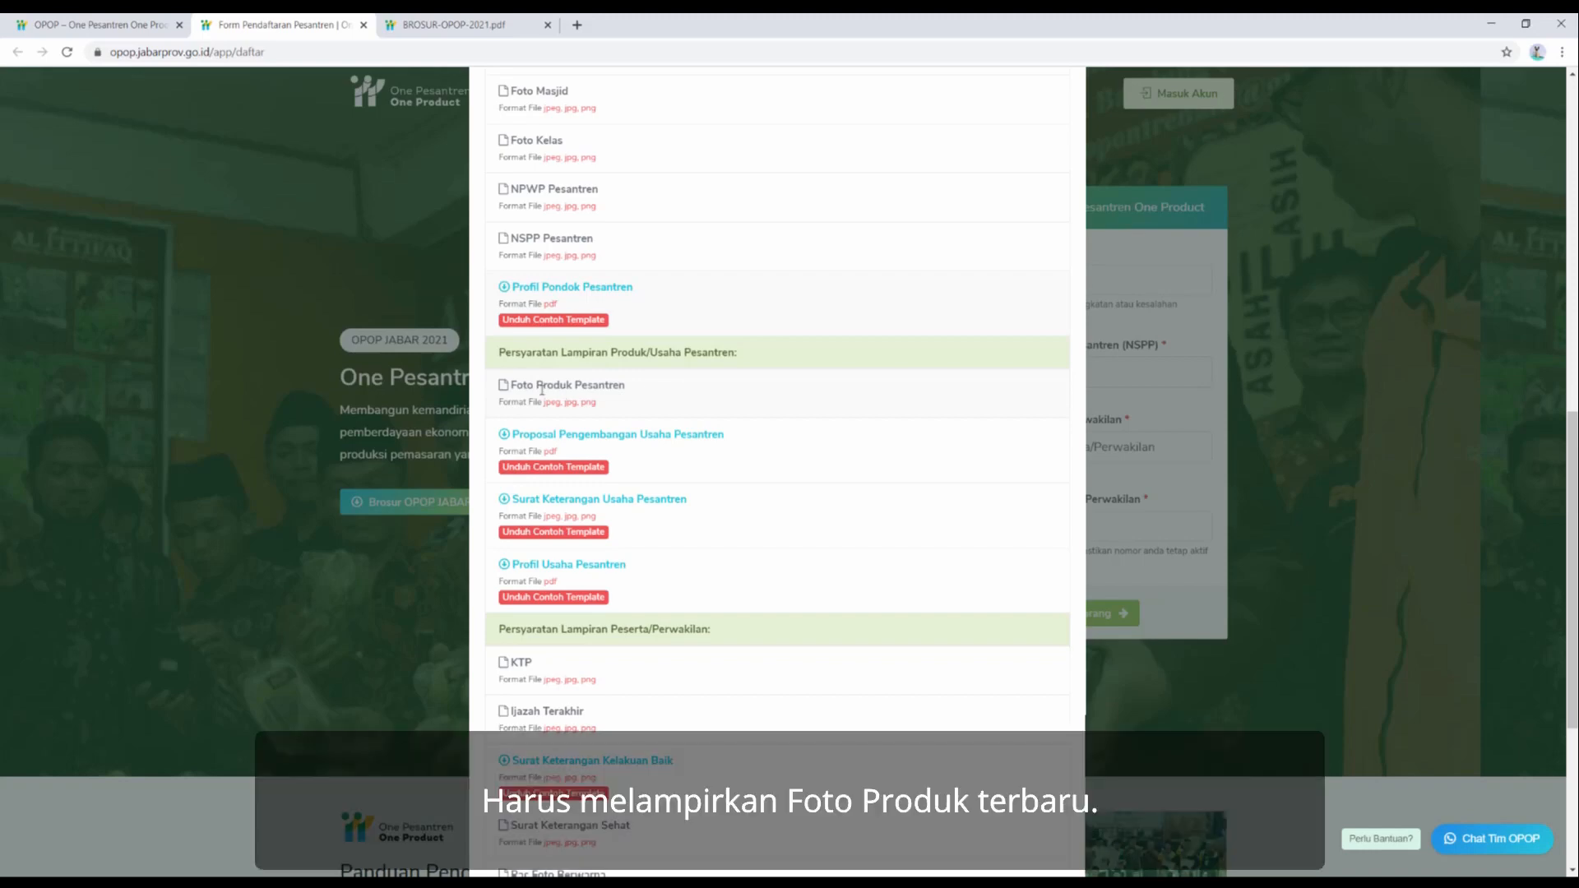
Step: Check the Foto Produk requirement and download the Proposal Pengembangan Usaha Pesantren sample template
drag(509, 387, 656, 390)
click(604, 388)
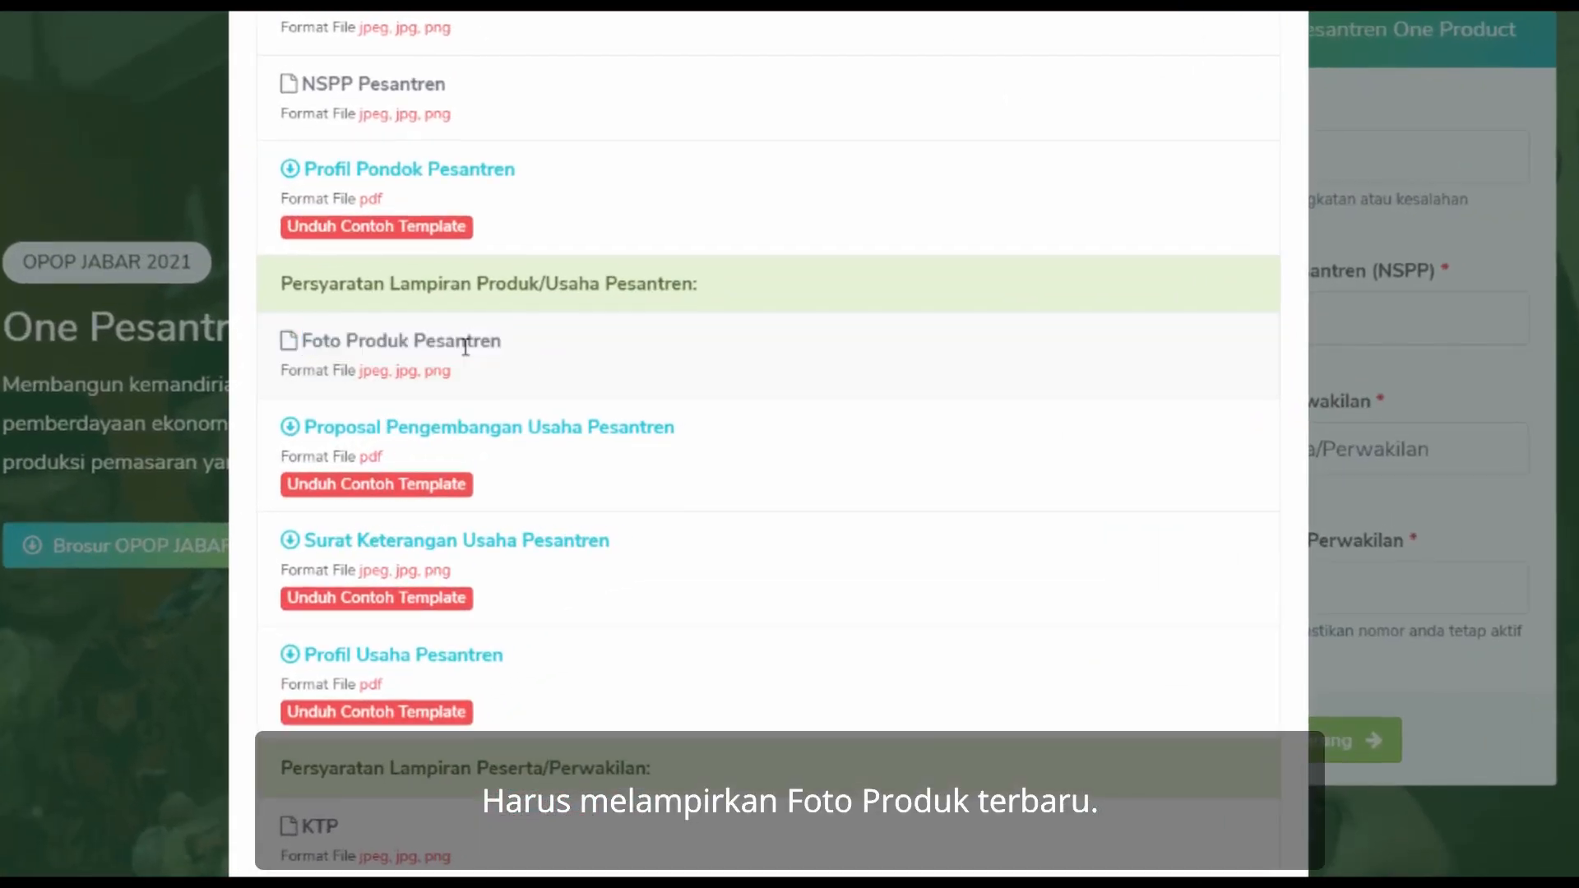
scroll(466, 347, down, 2)
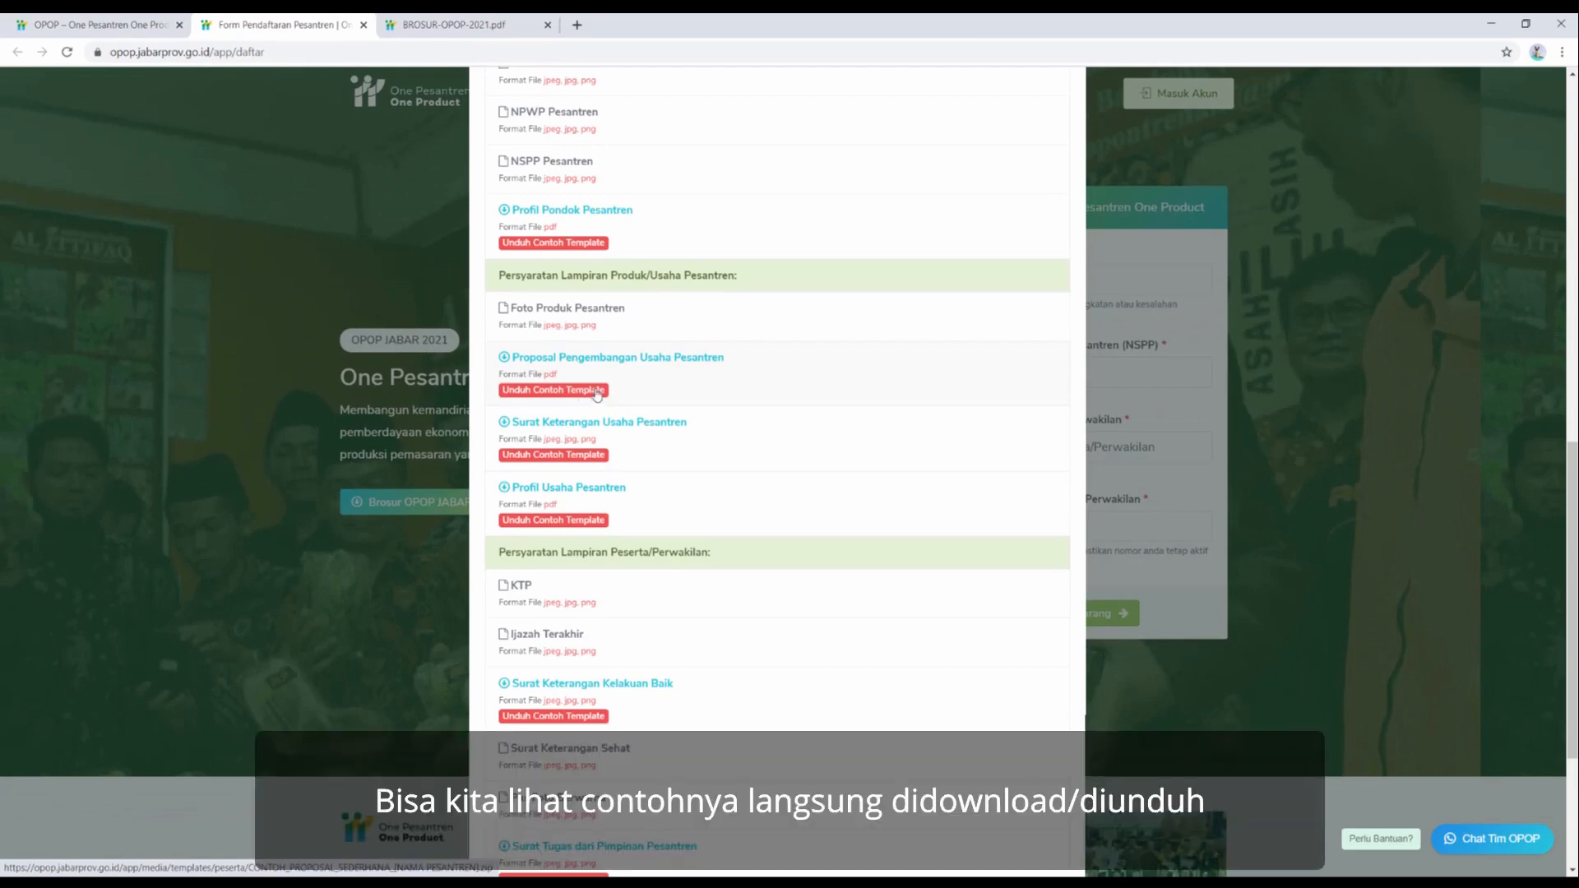
click(584, 391)
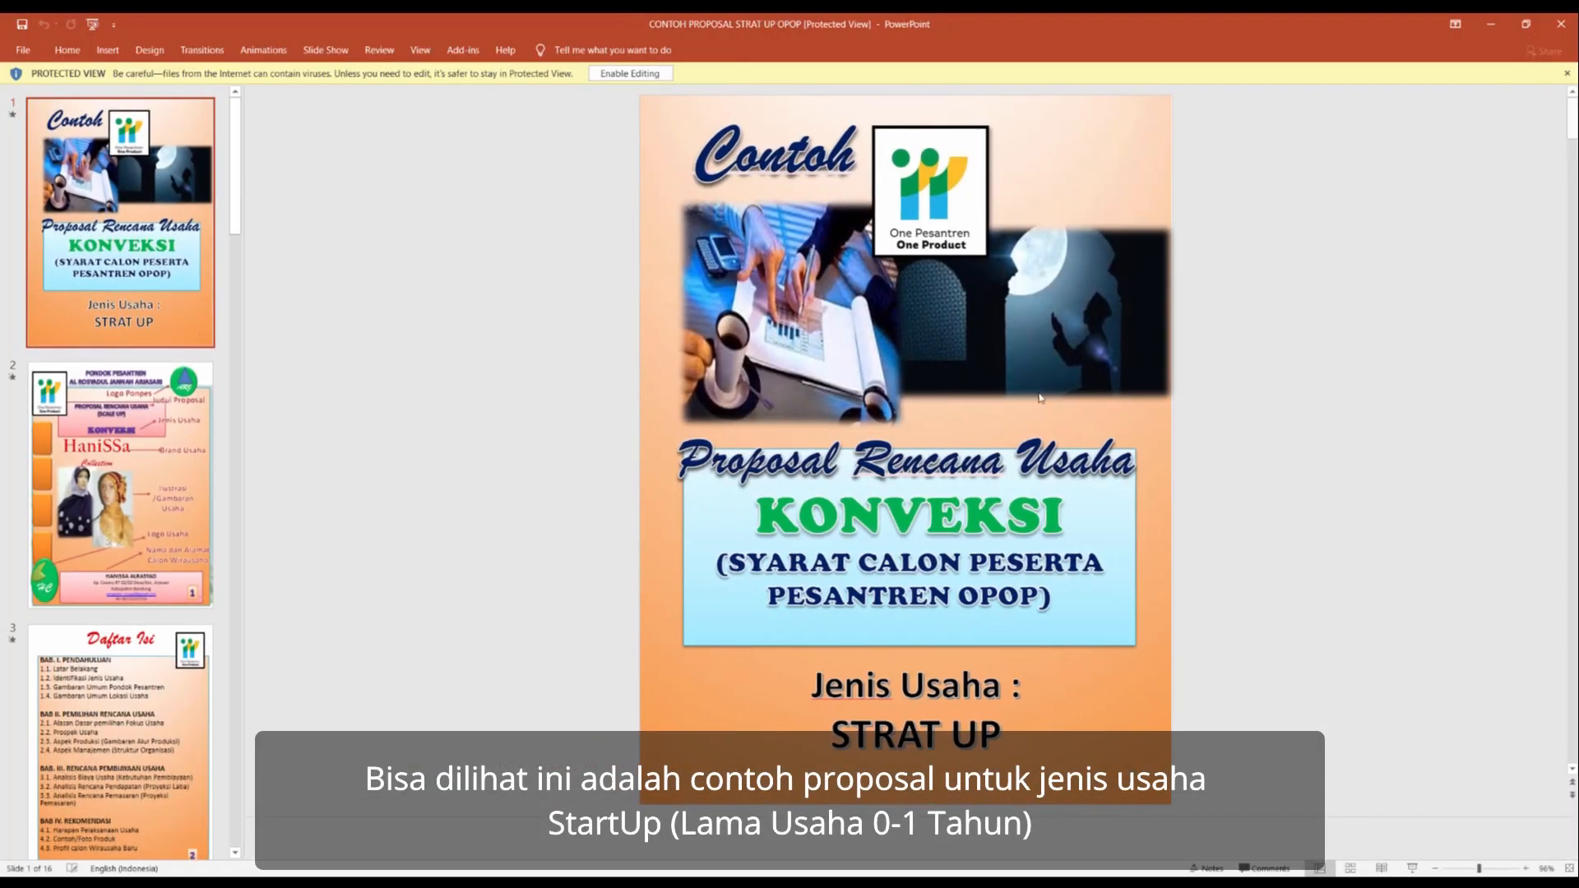
Step: Browse the StartUp sample proposal slides, then open and browse the SCALE UP proposal
click(1572, 127)
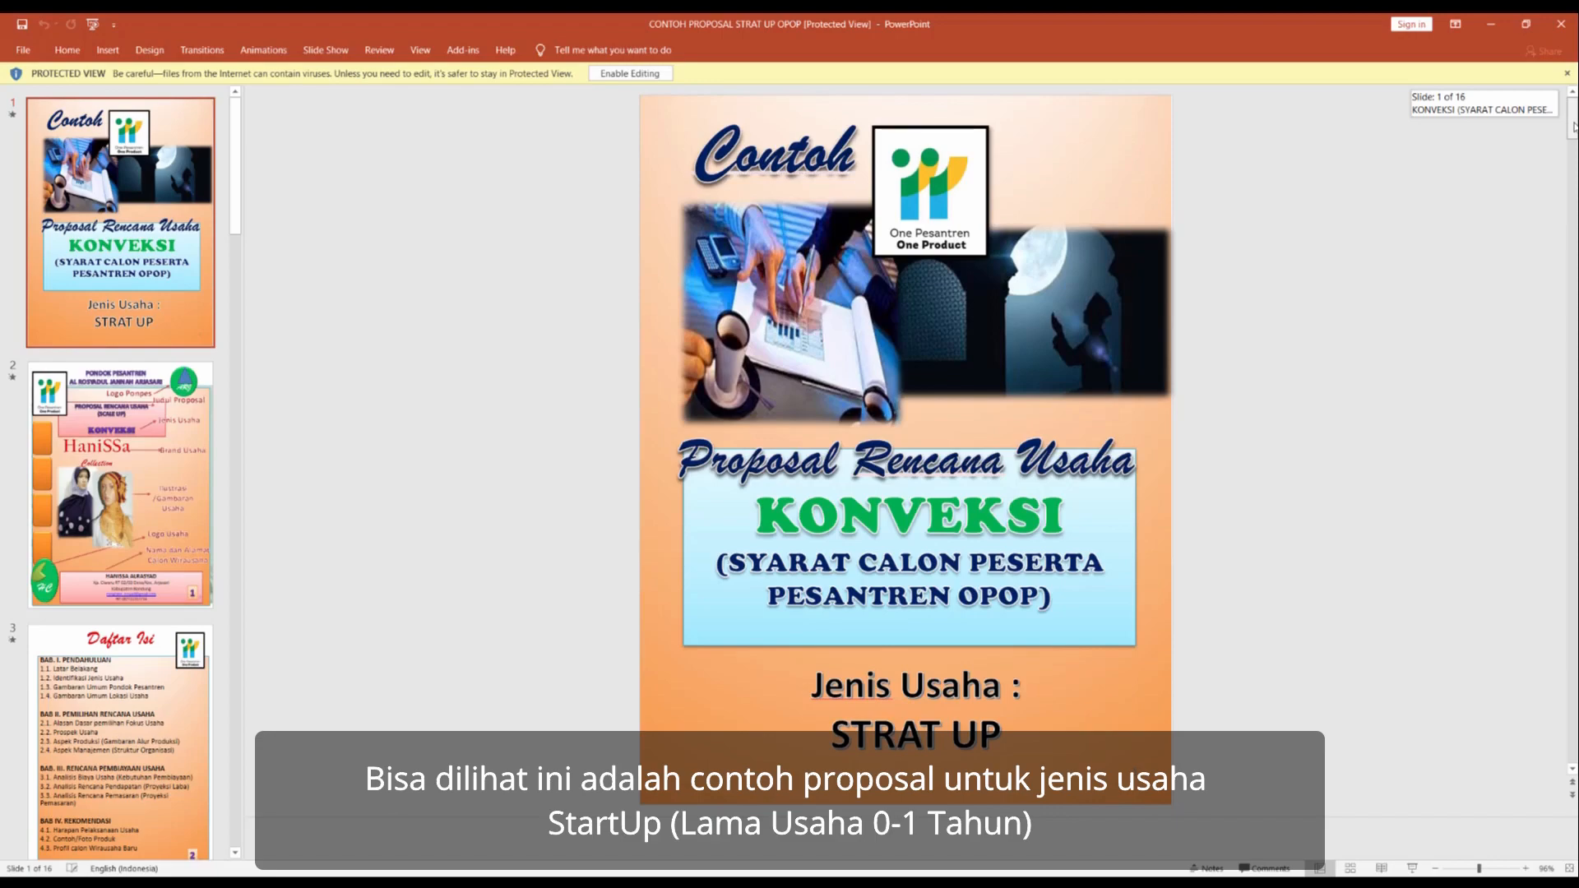
drag(1572, 128, 1572, 549)
scroll(1375, 338, down, 1)
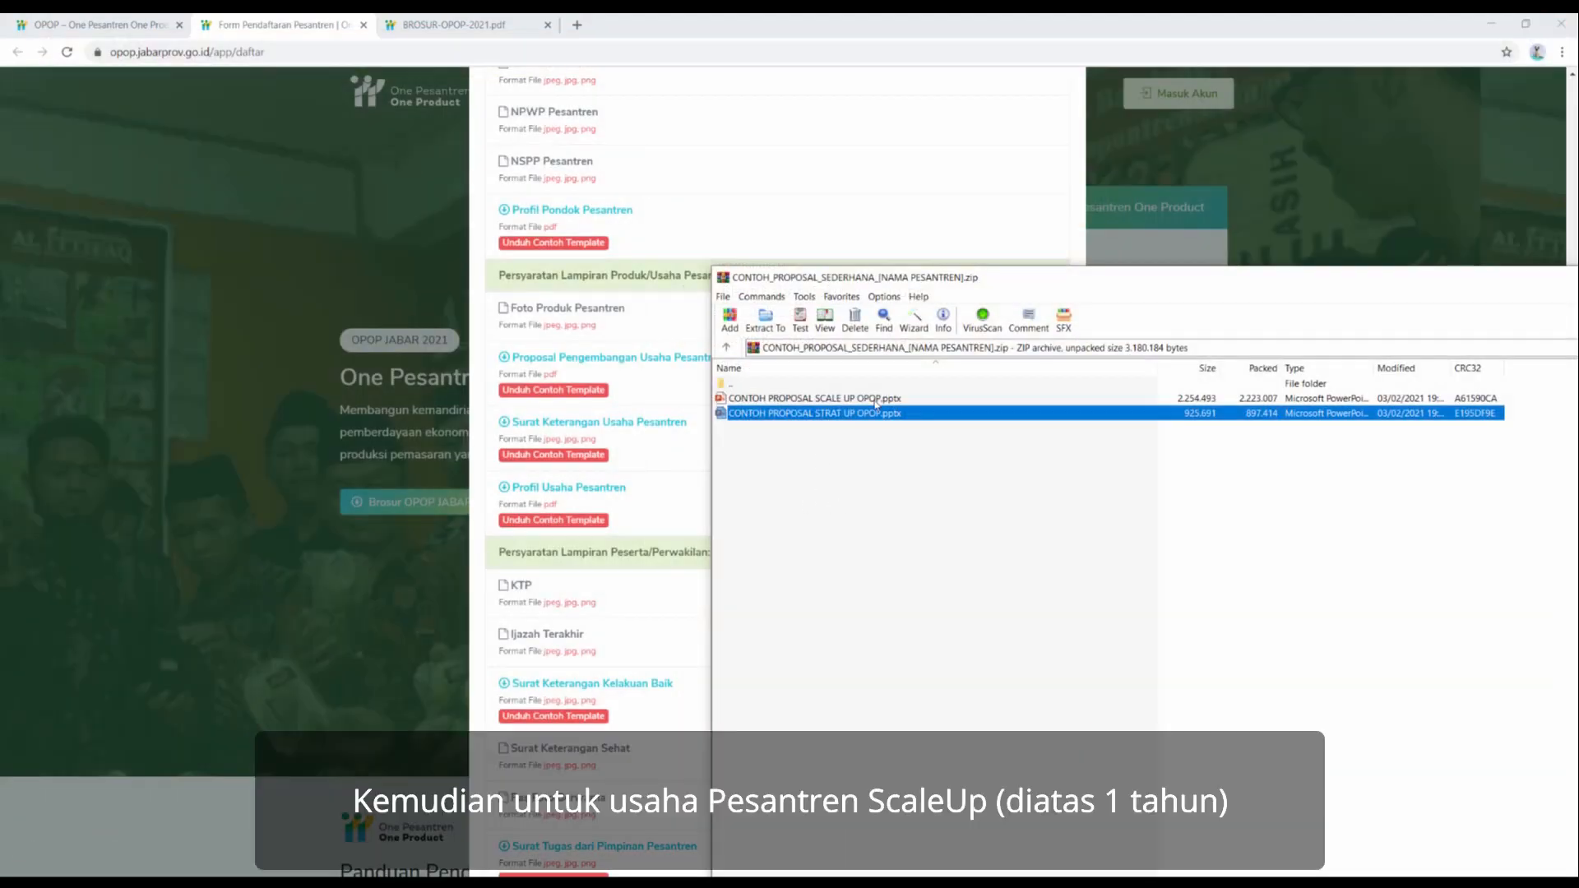
double_click(877, 399)
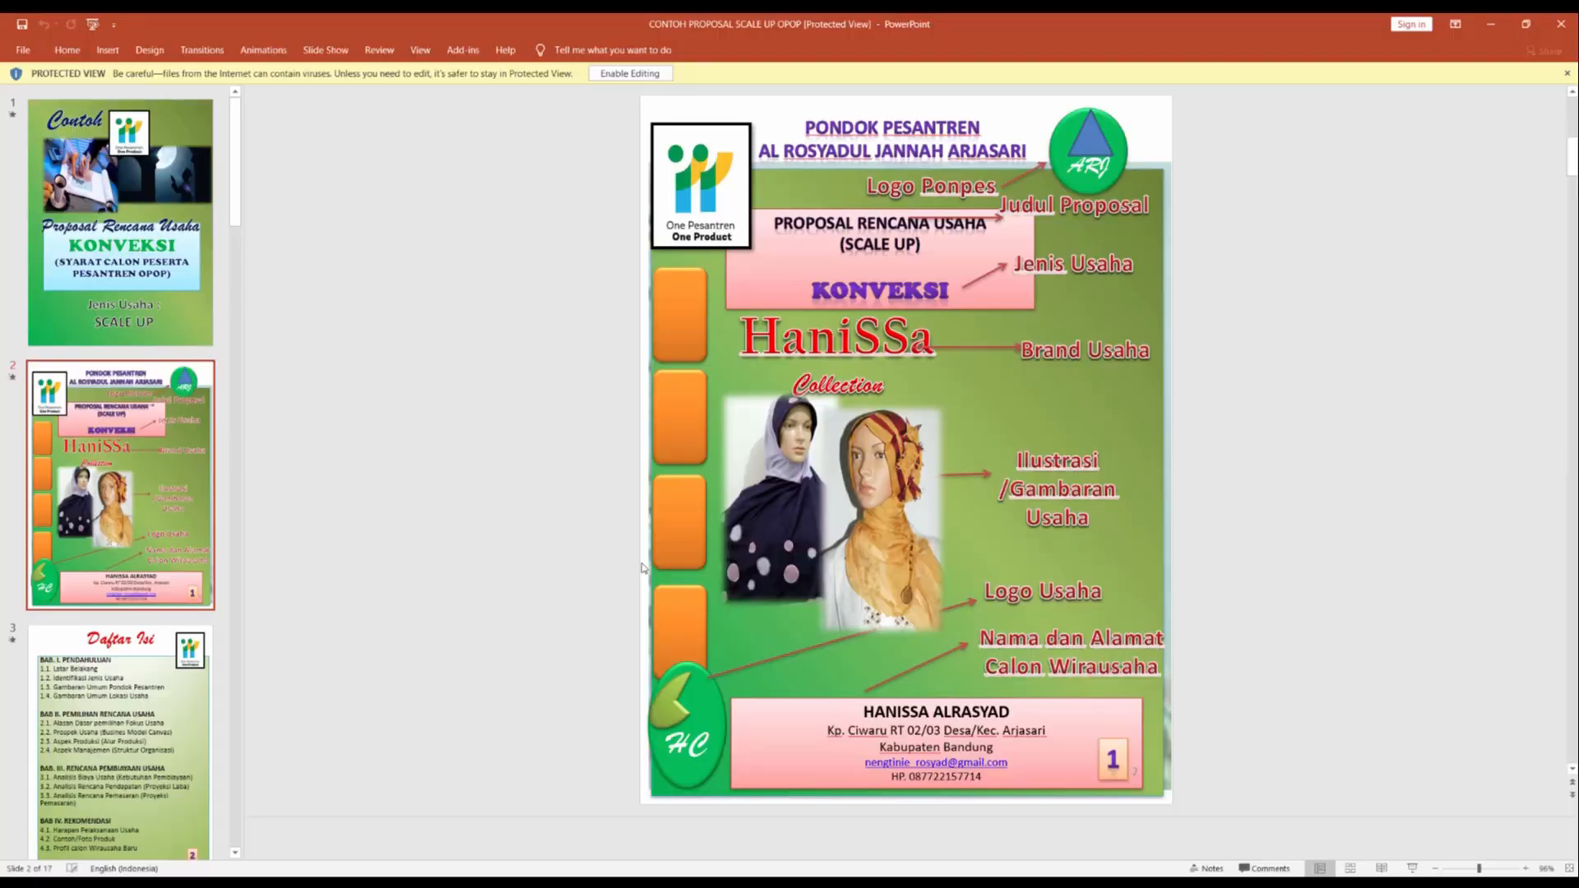
scroll(642, 567, down, 3)
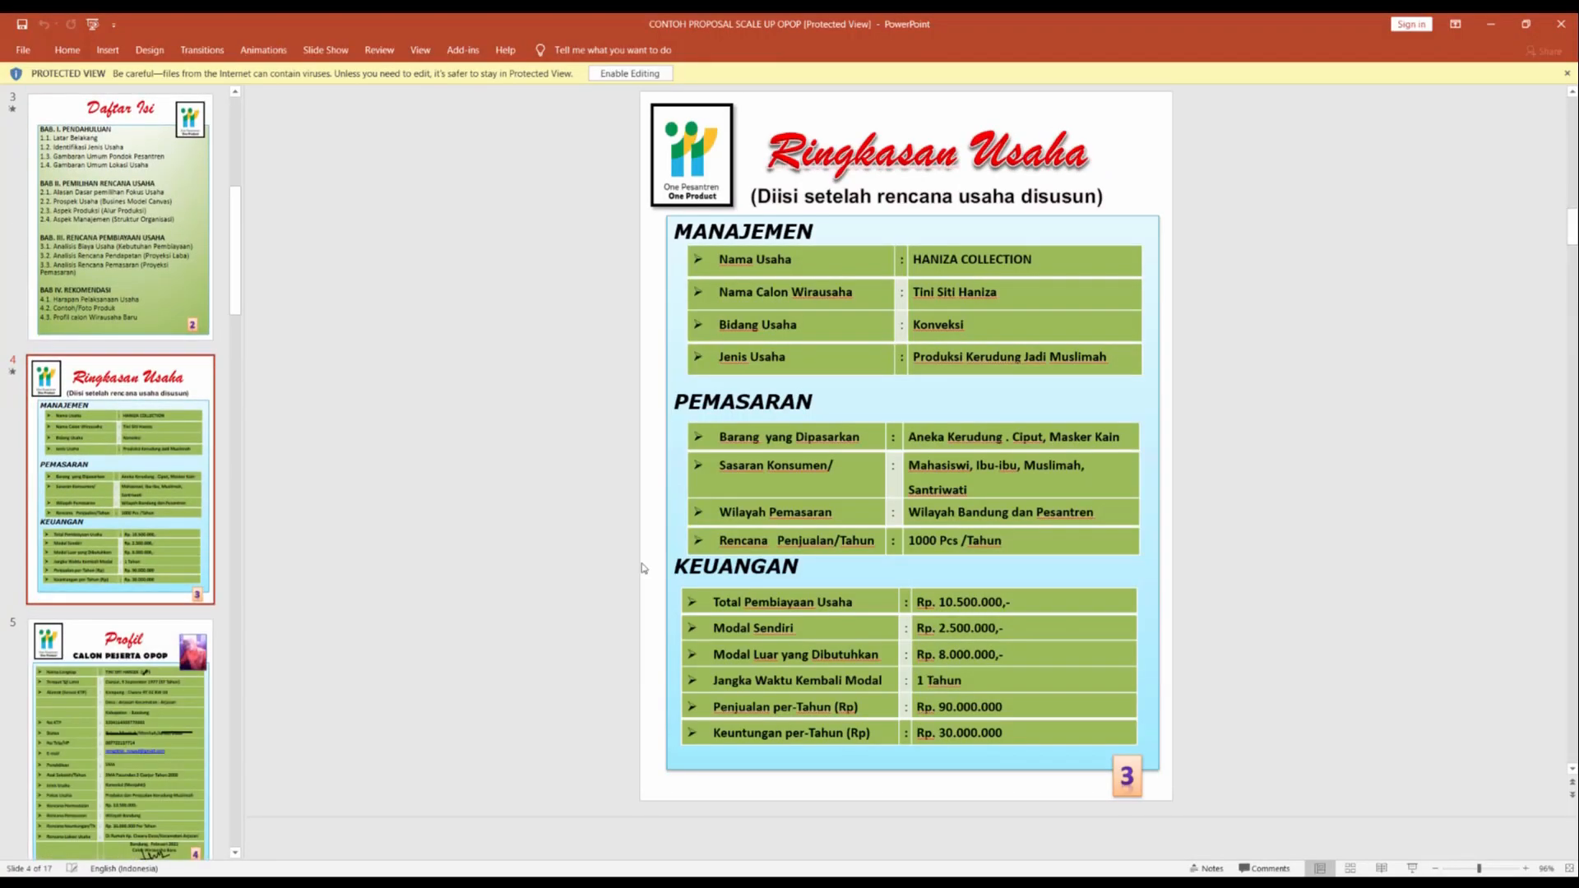
scroll(642, 567, down, 1)
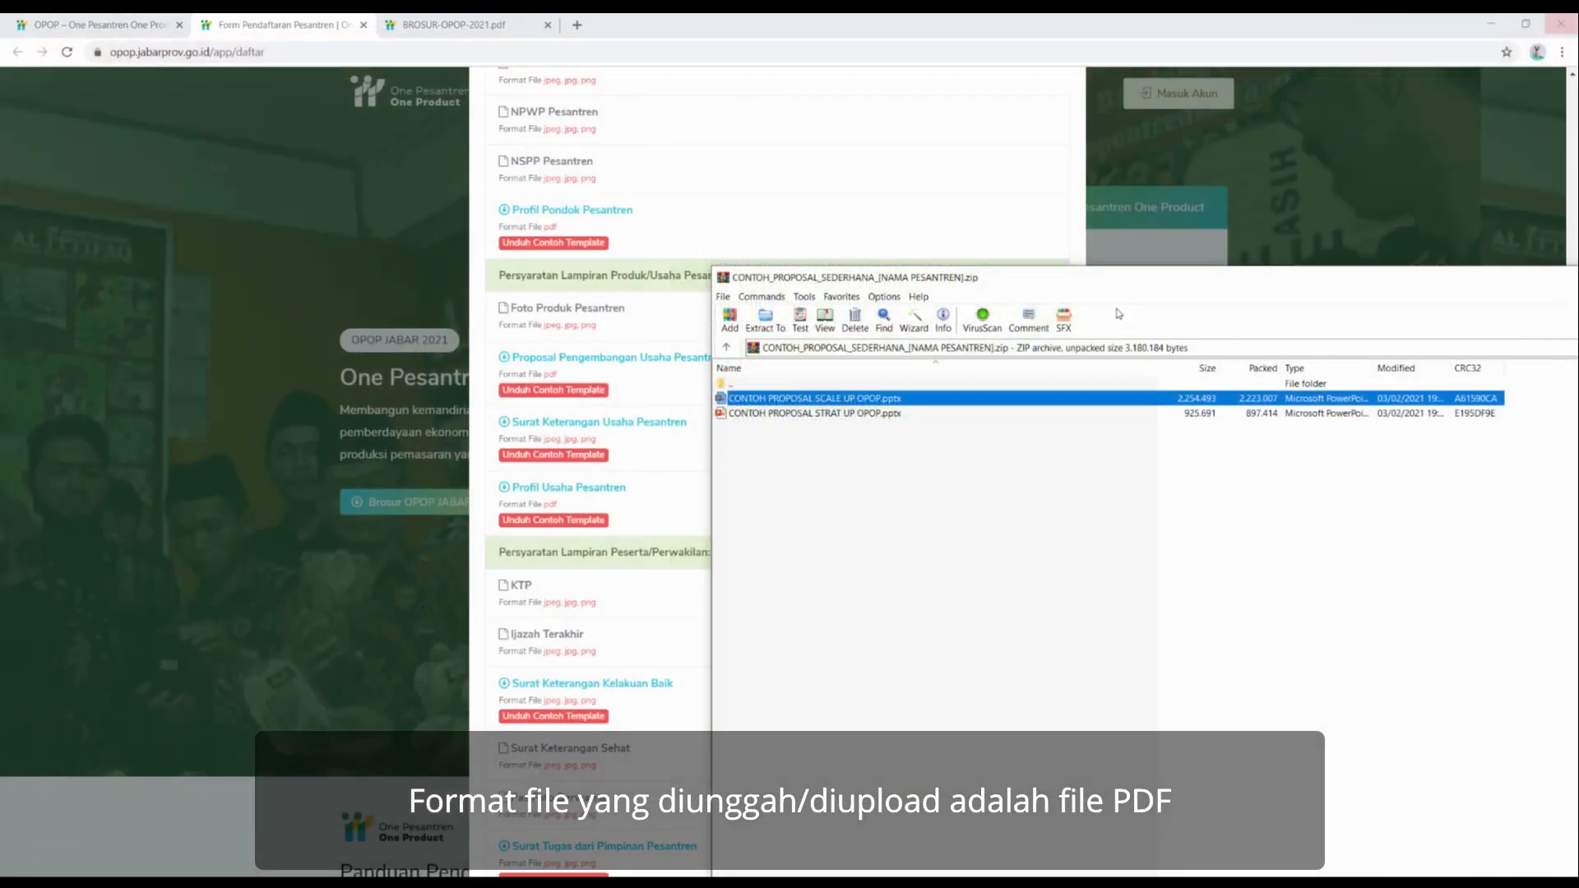
drag(1385, 290, 912, 290)
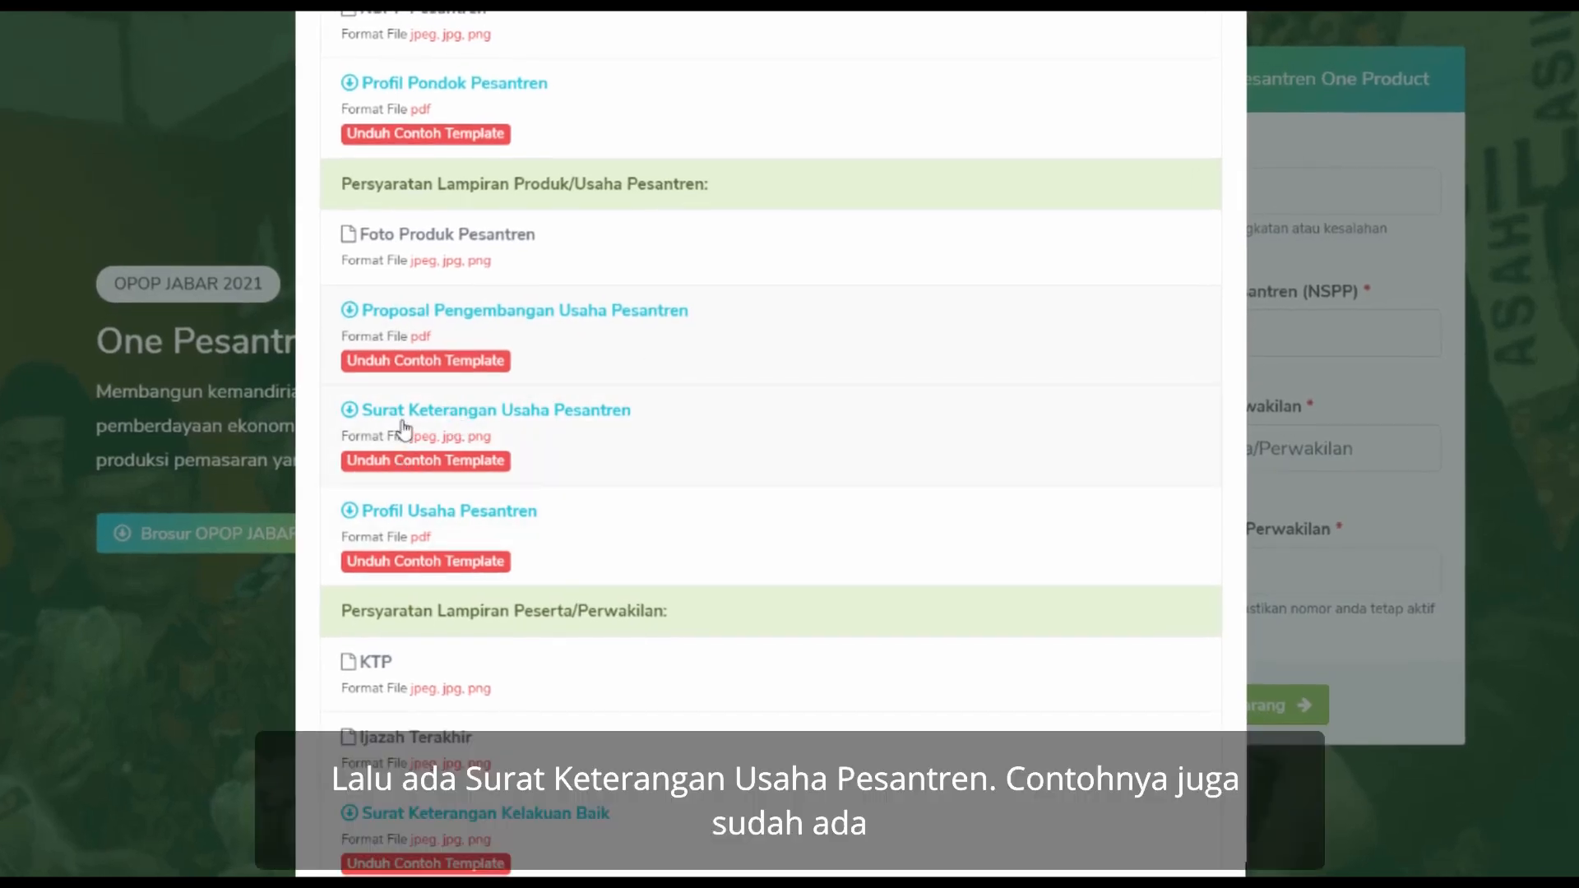
Step: Download the Surat Keterangan Usaha template and open it in Word at the Nama fields
drag(376, 411, 606, 416)
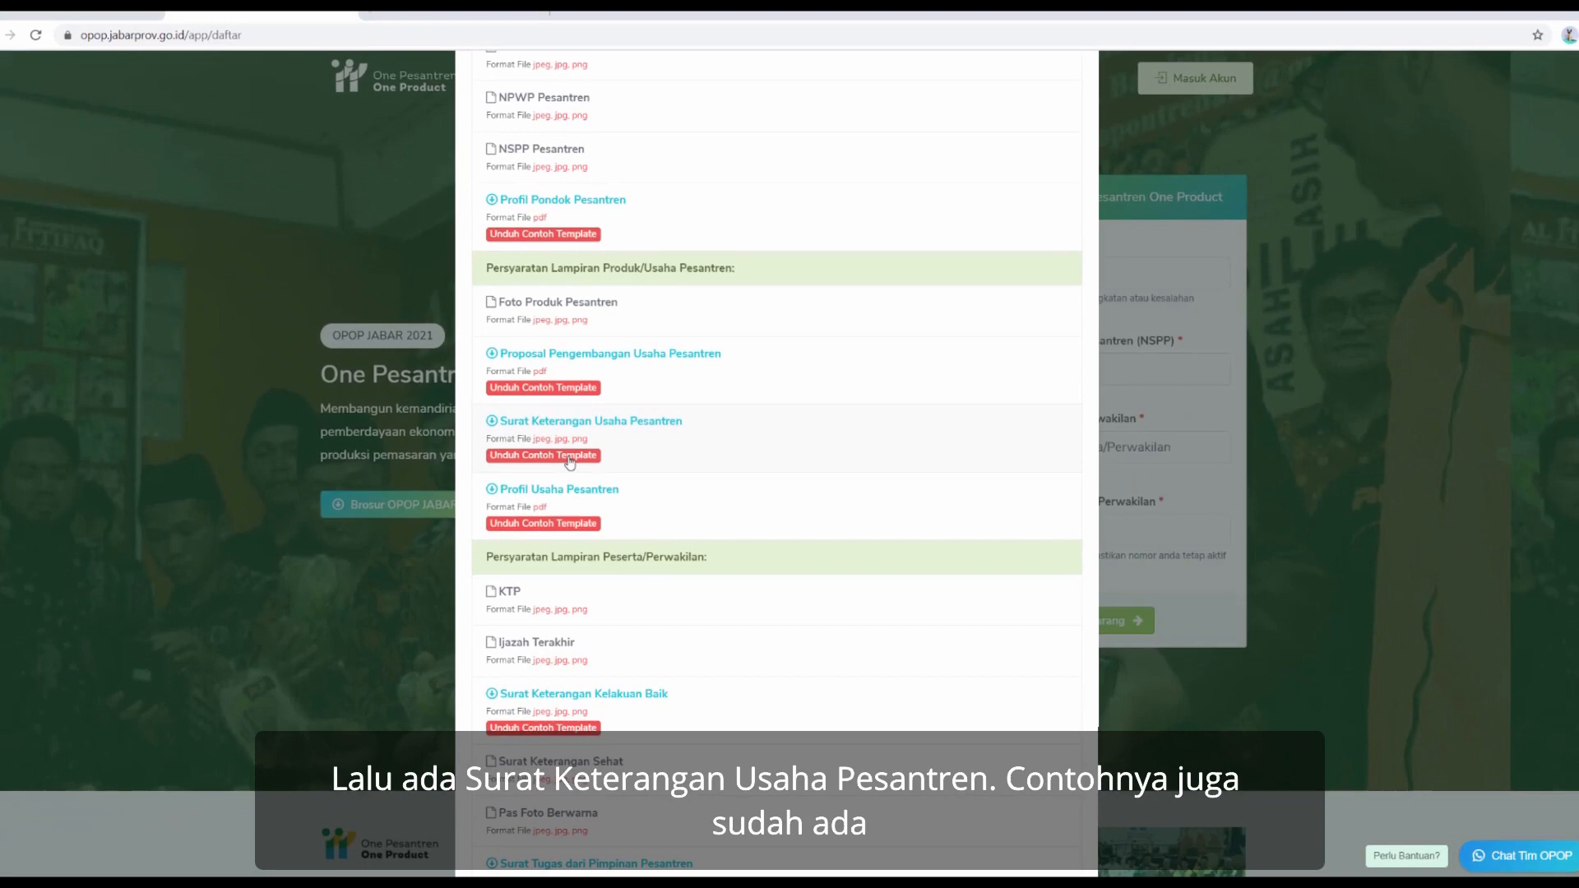
click(488, 461)
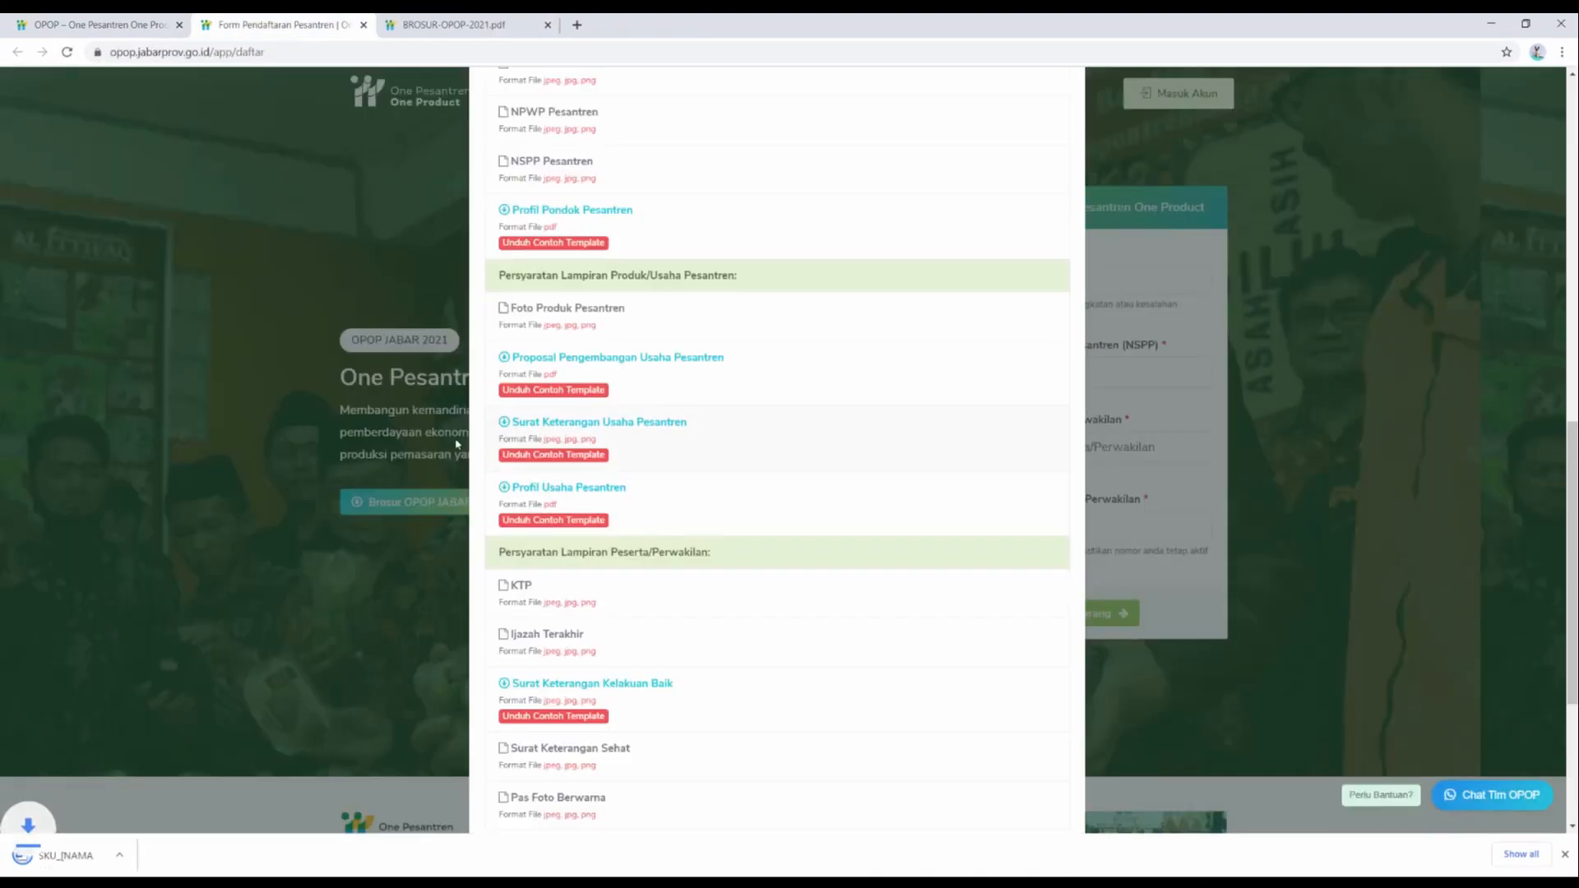
click(86, 865)
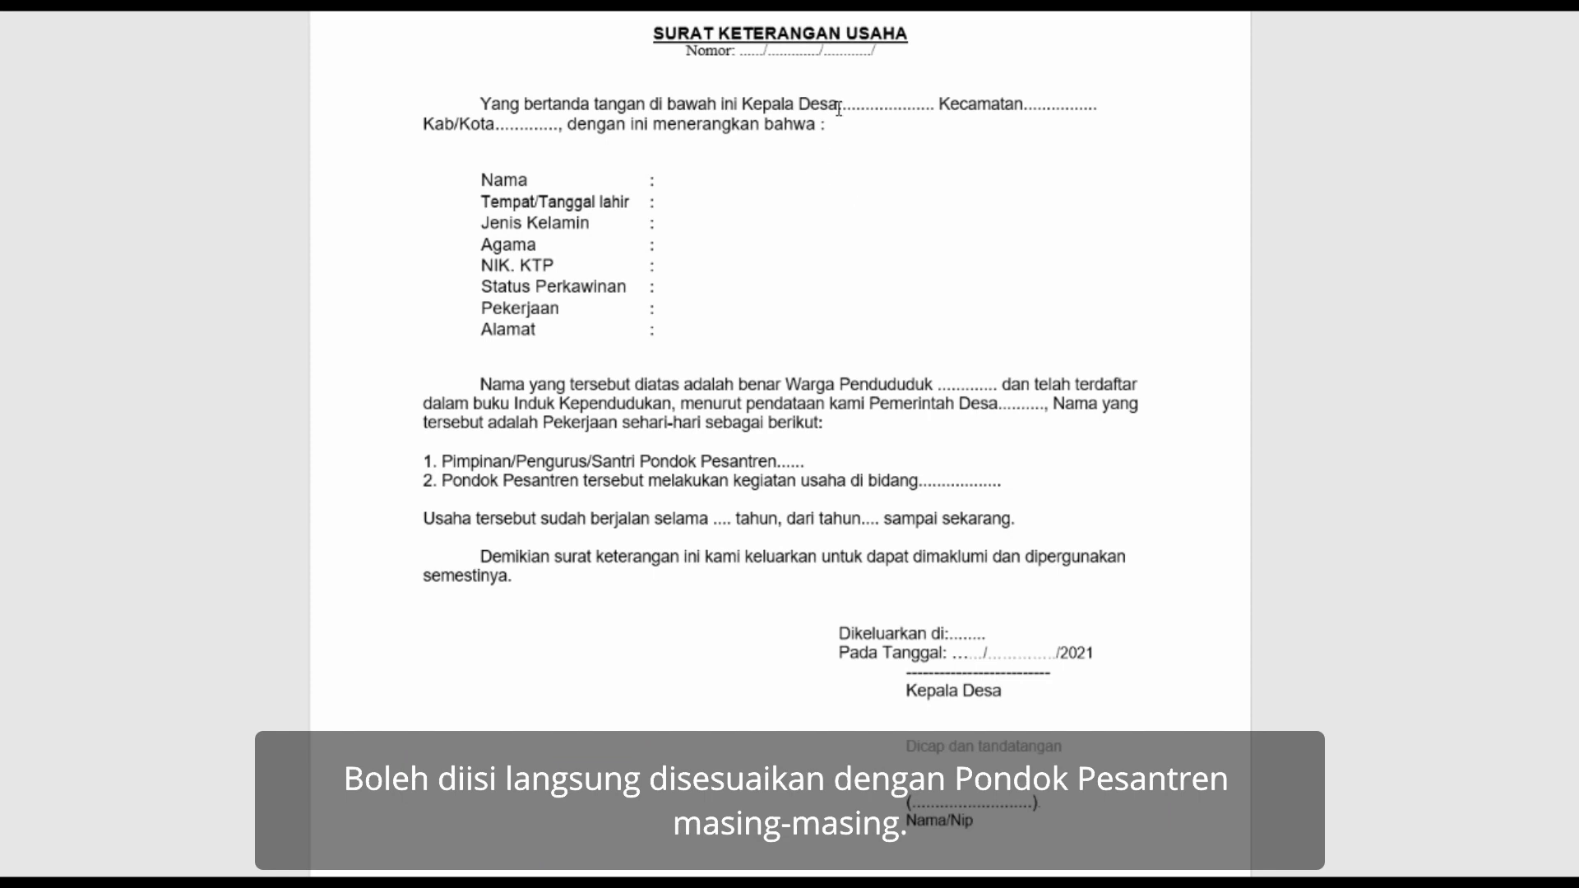
click(683, 183)
click(695, 209)
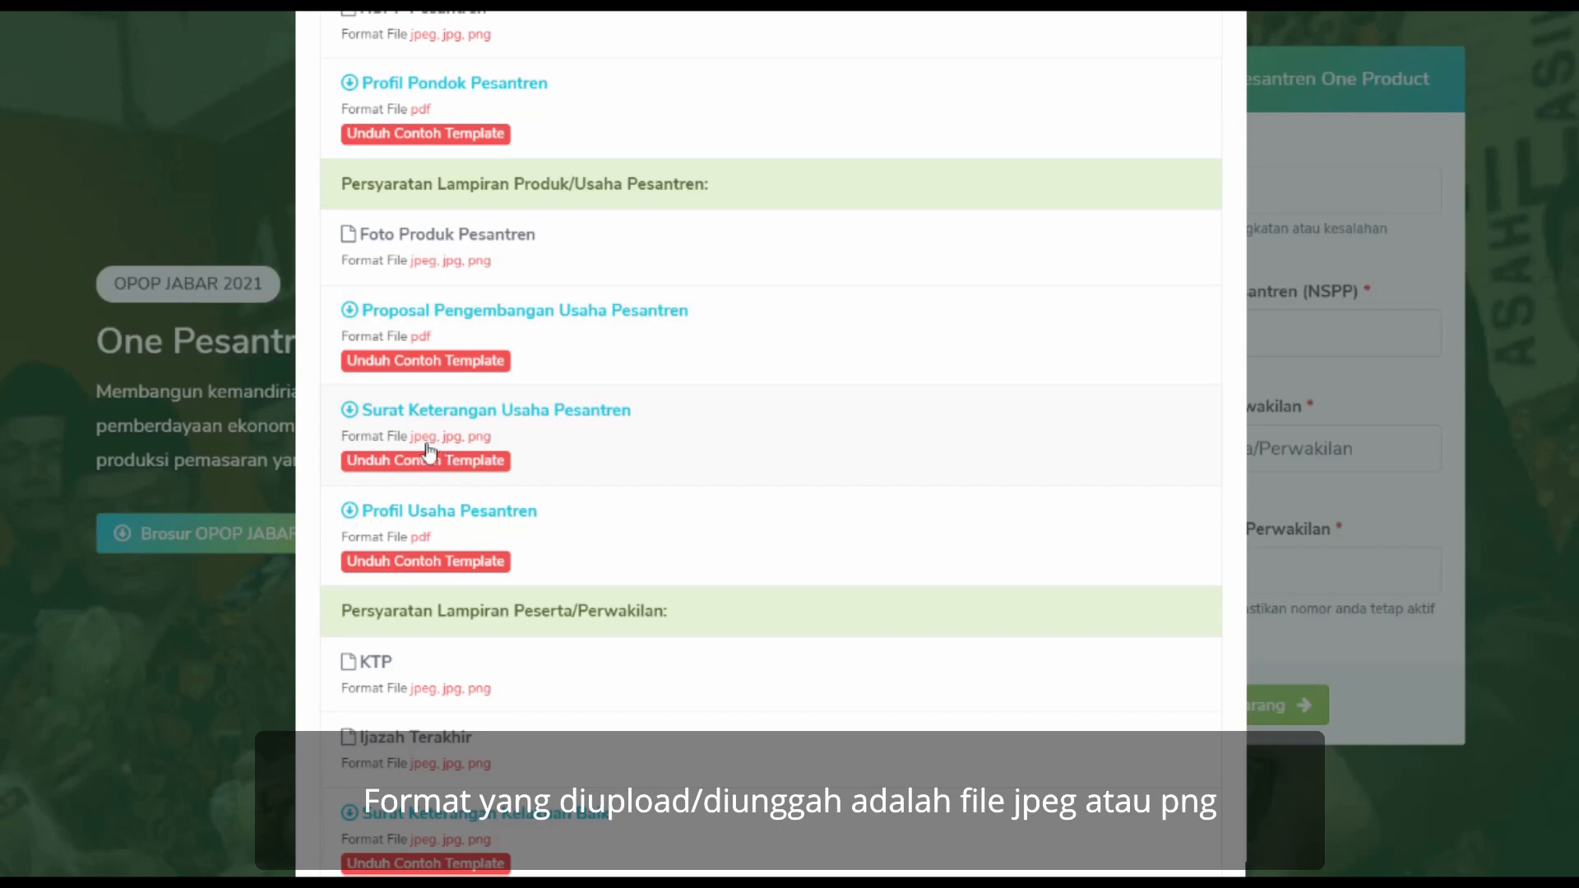
Step: Download and open the Profil Usaha Pesantren template, then mark the KTP and Ijazah Terakhir requirements
scroll(534, 468, down, 2)
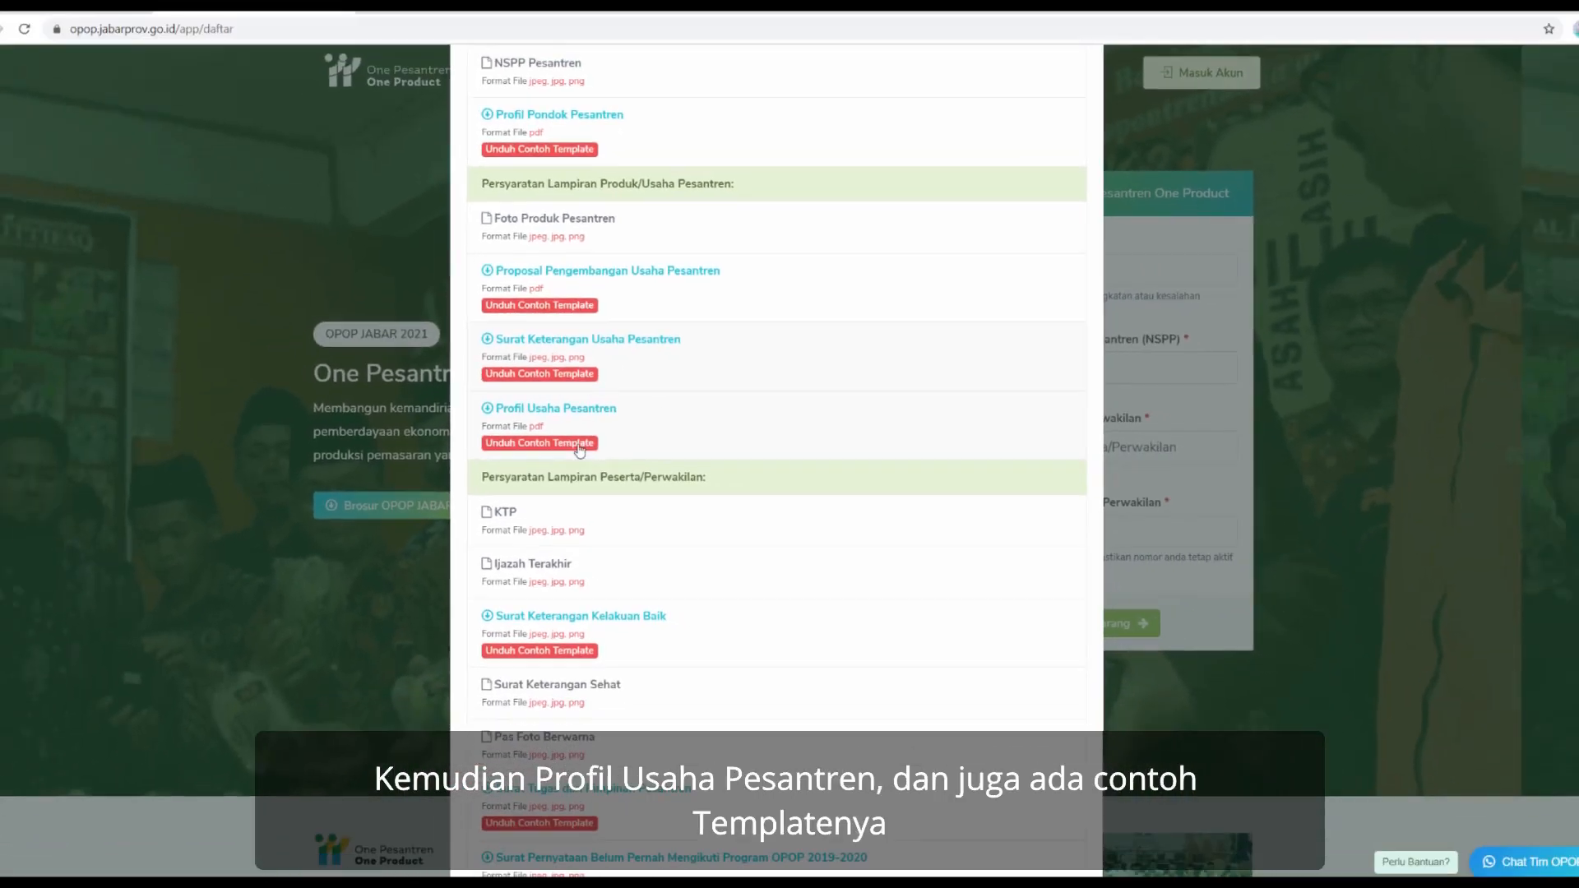
click(484, 442)
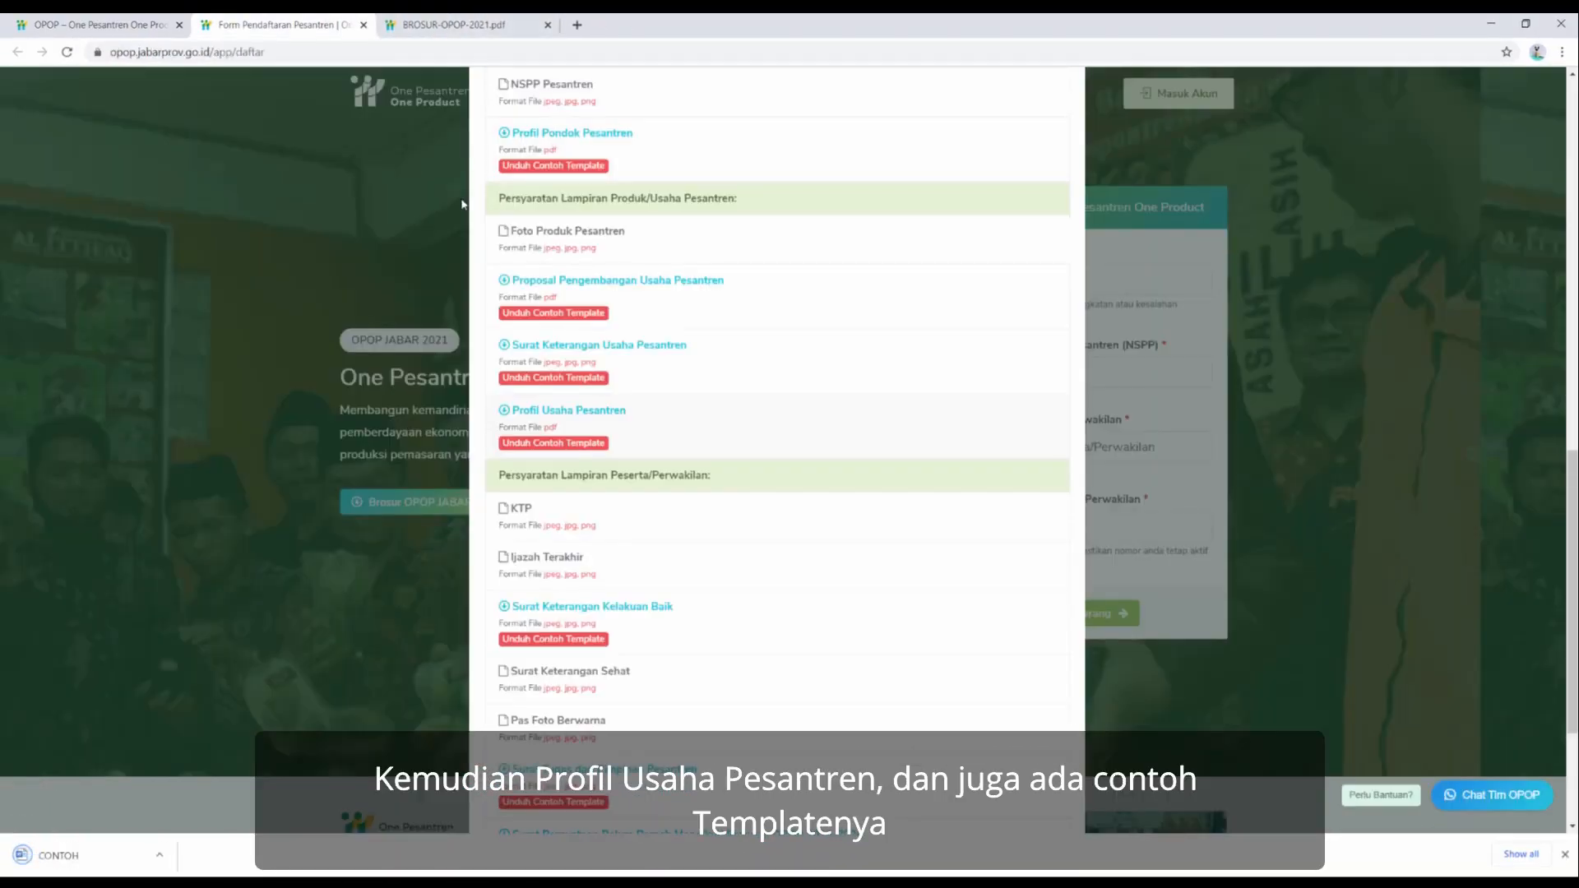
click(98, 857)
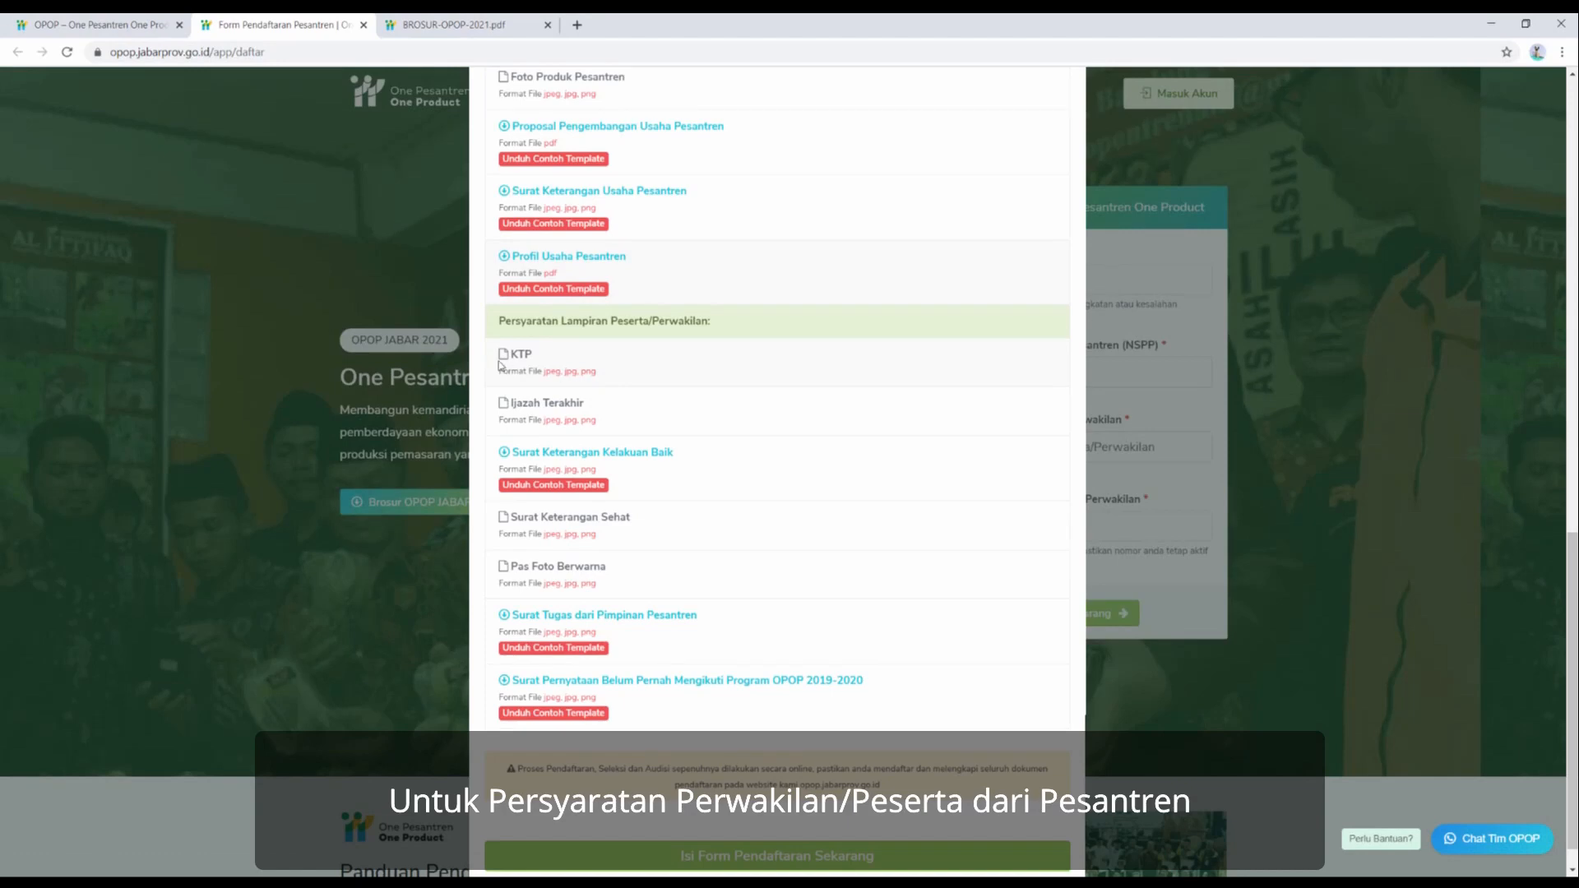
drag(512, 355, 543, 359)
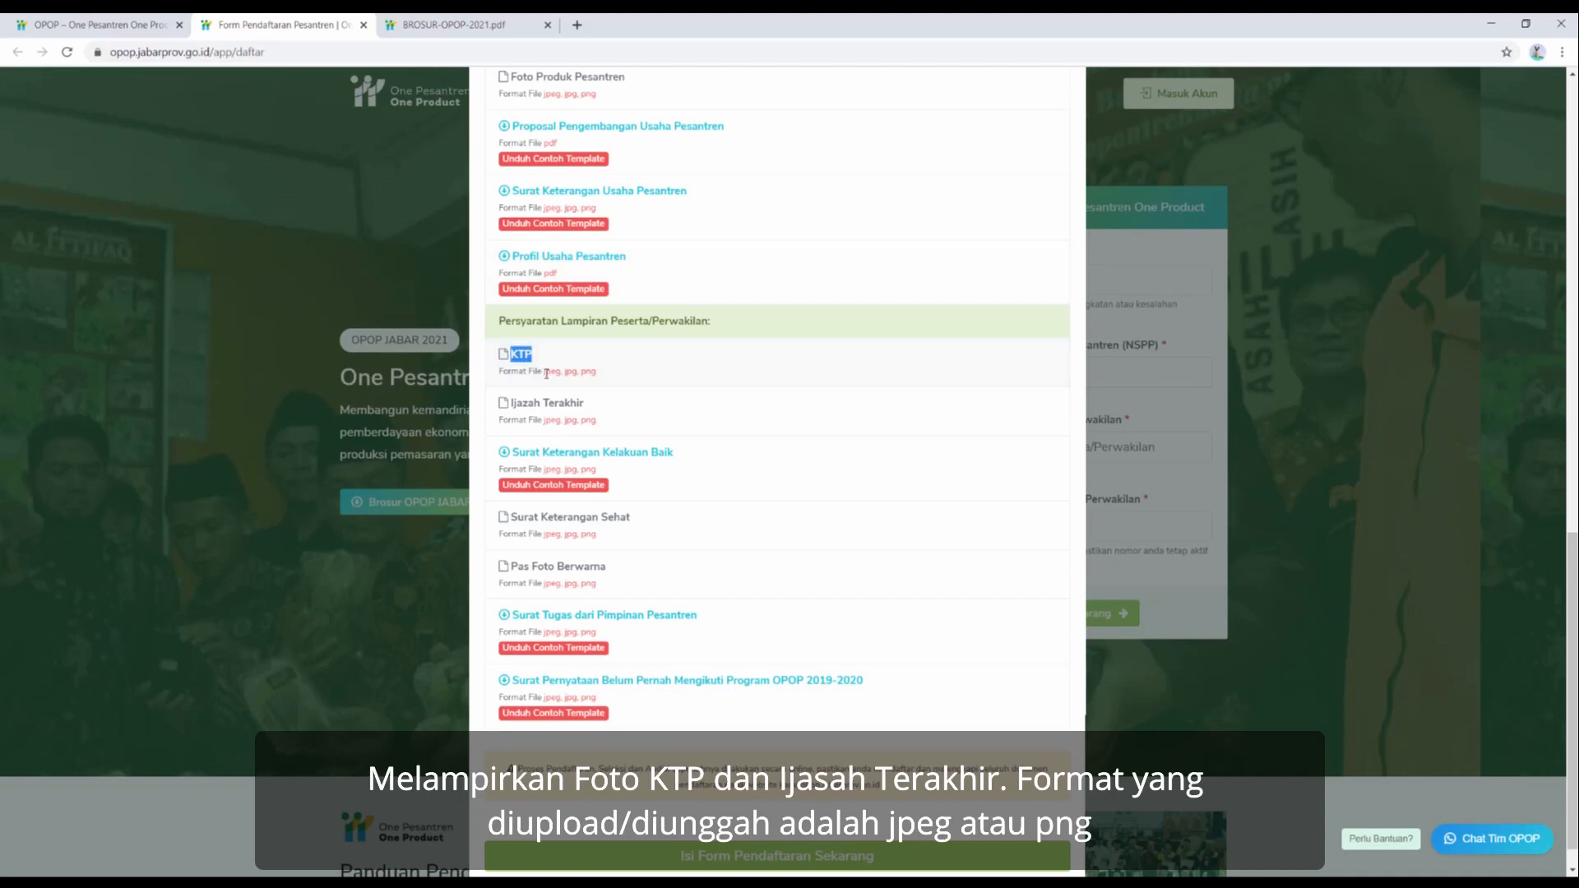
drag(510, 403, 601, 411)
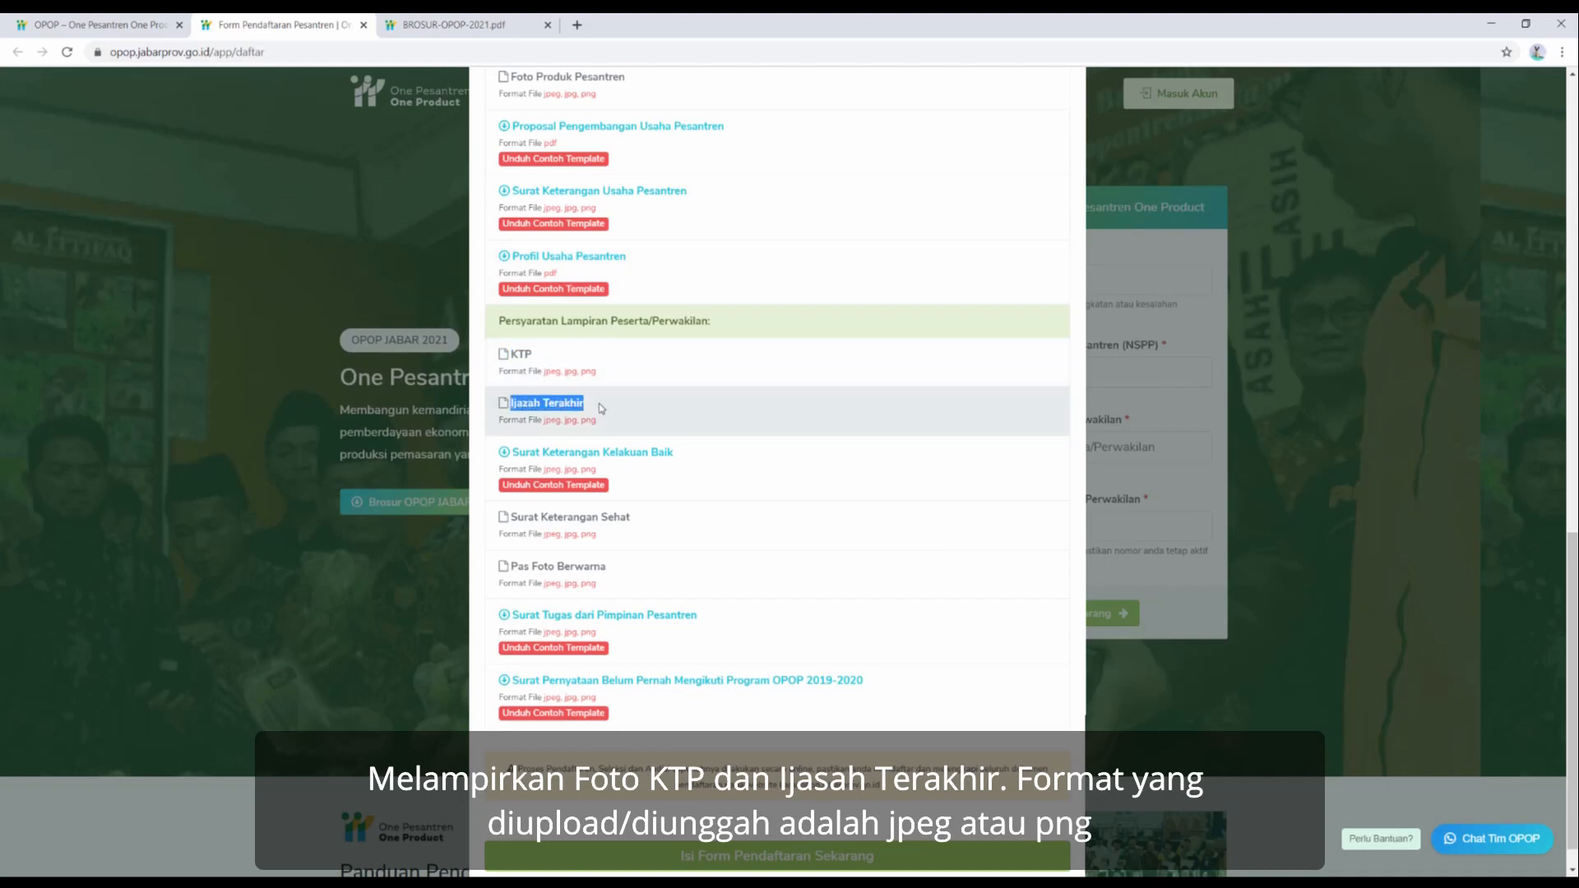
click(628, 407)
Step: Download the Surat Keterangan Kelakuan Baik and OPOP 2019-2020 Surat Pernyataan templates
scroll(628, 407, down, 1)
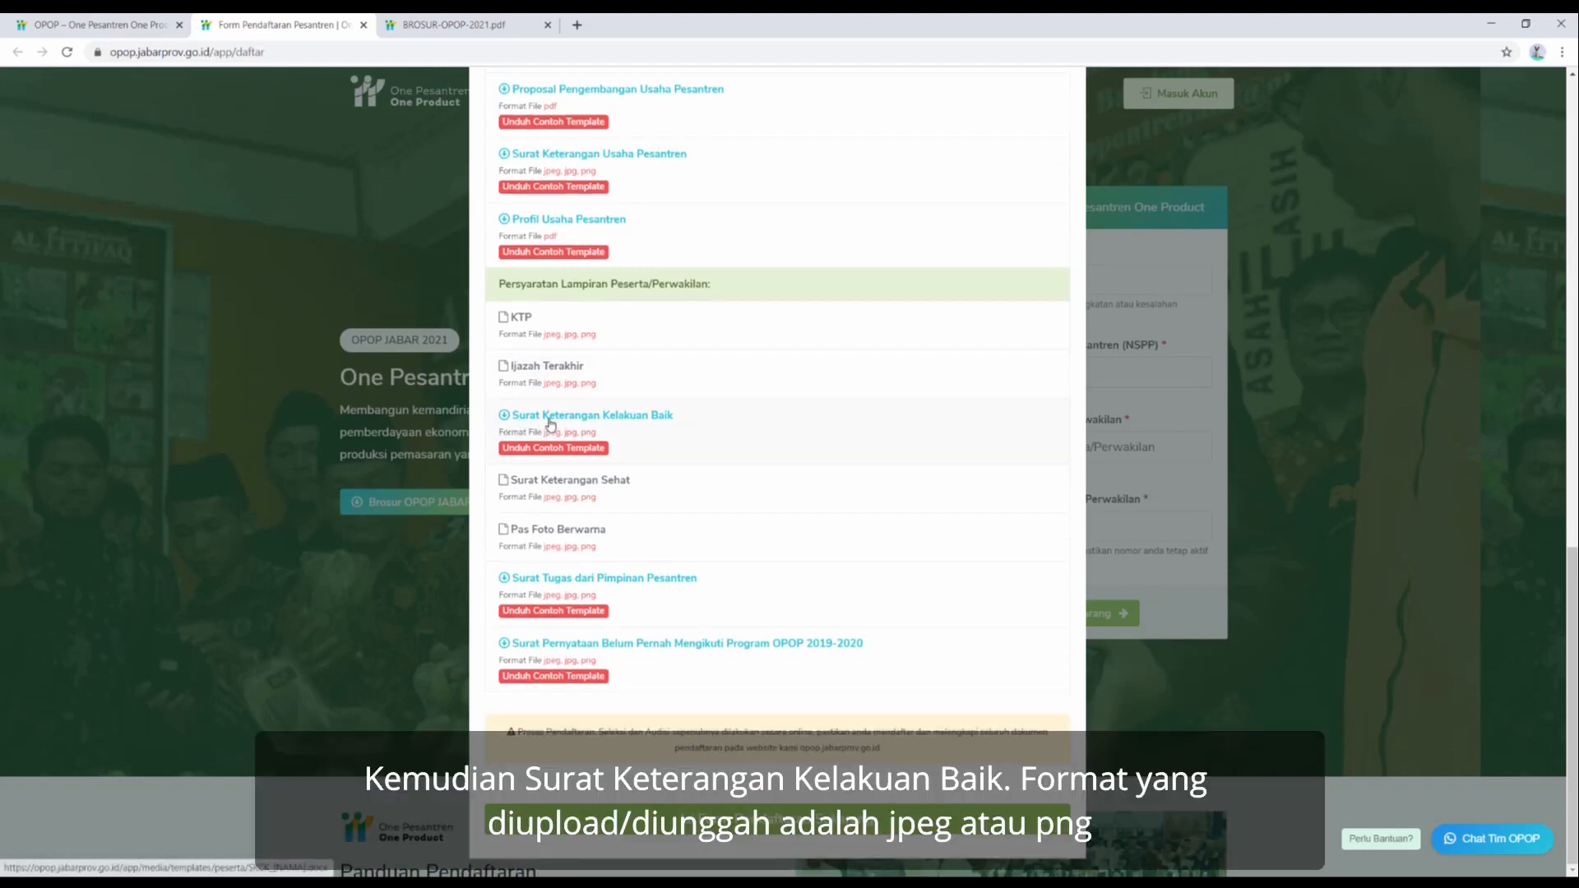
click(564, 455)
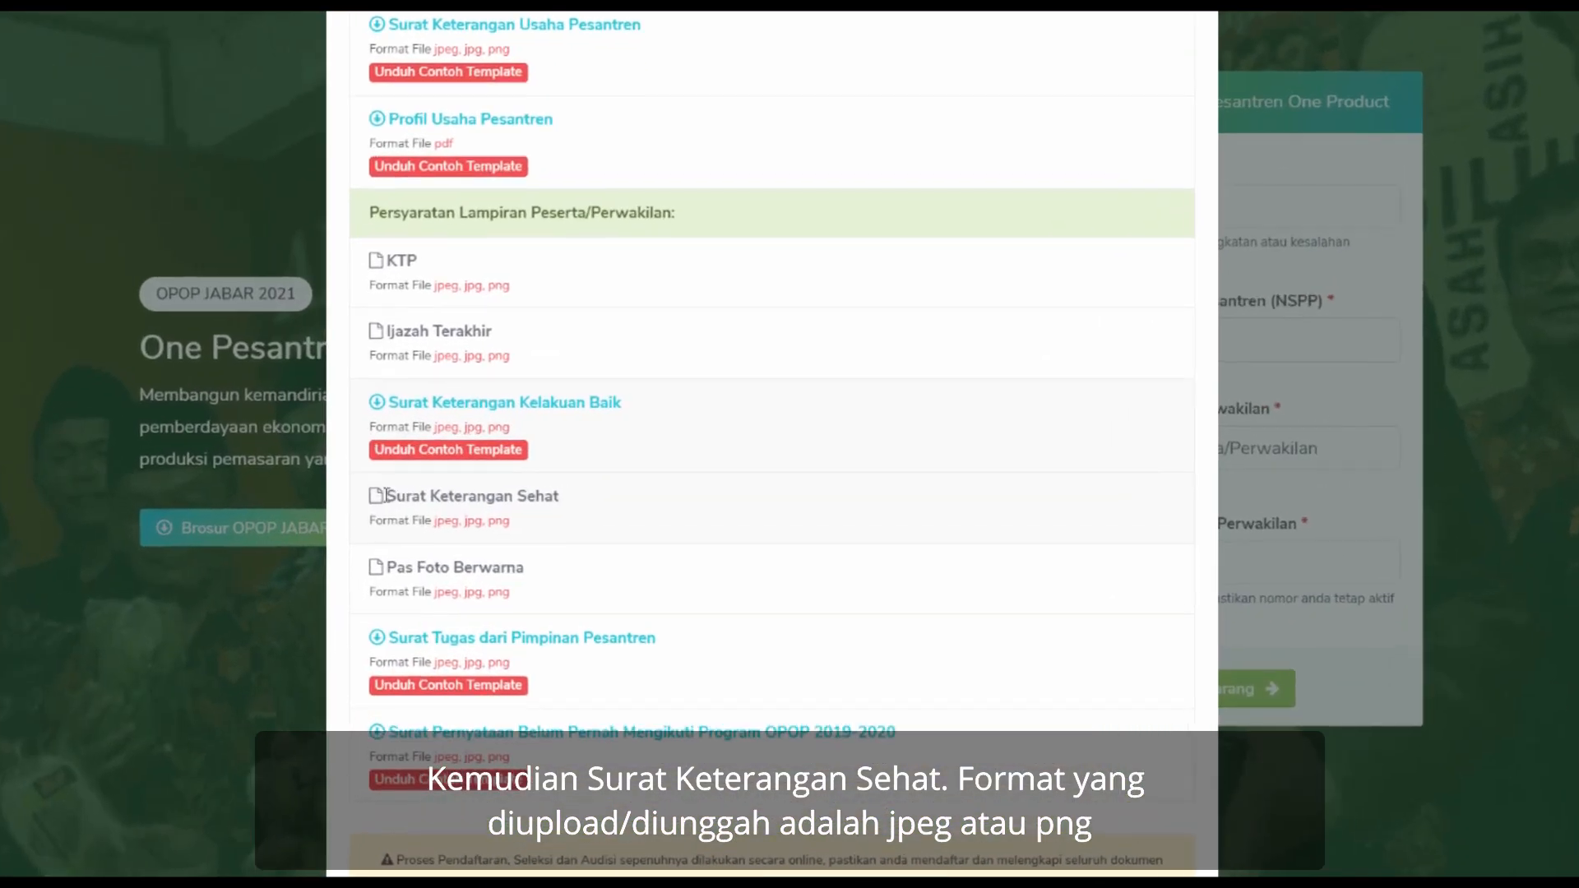
drag(509, 481, 685, 482)
click(391, 578)
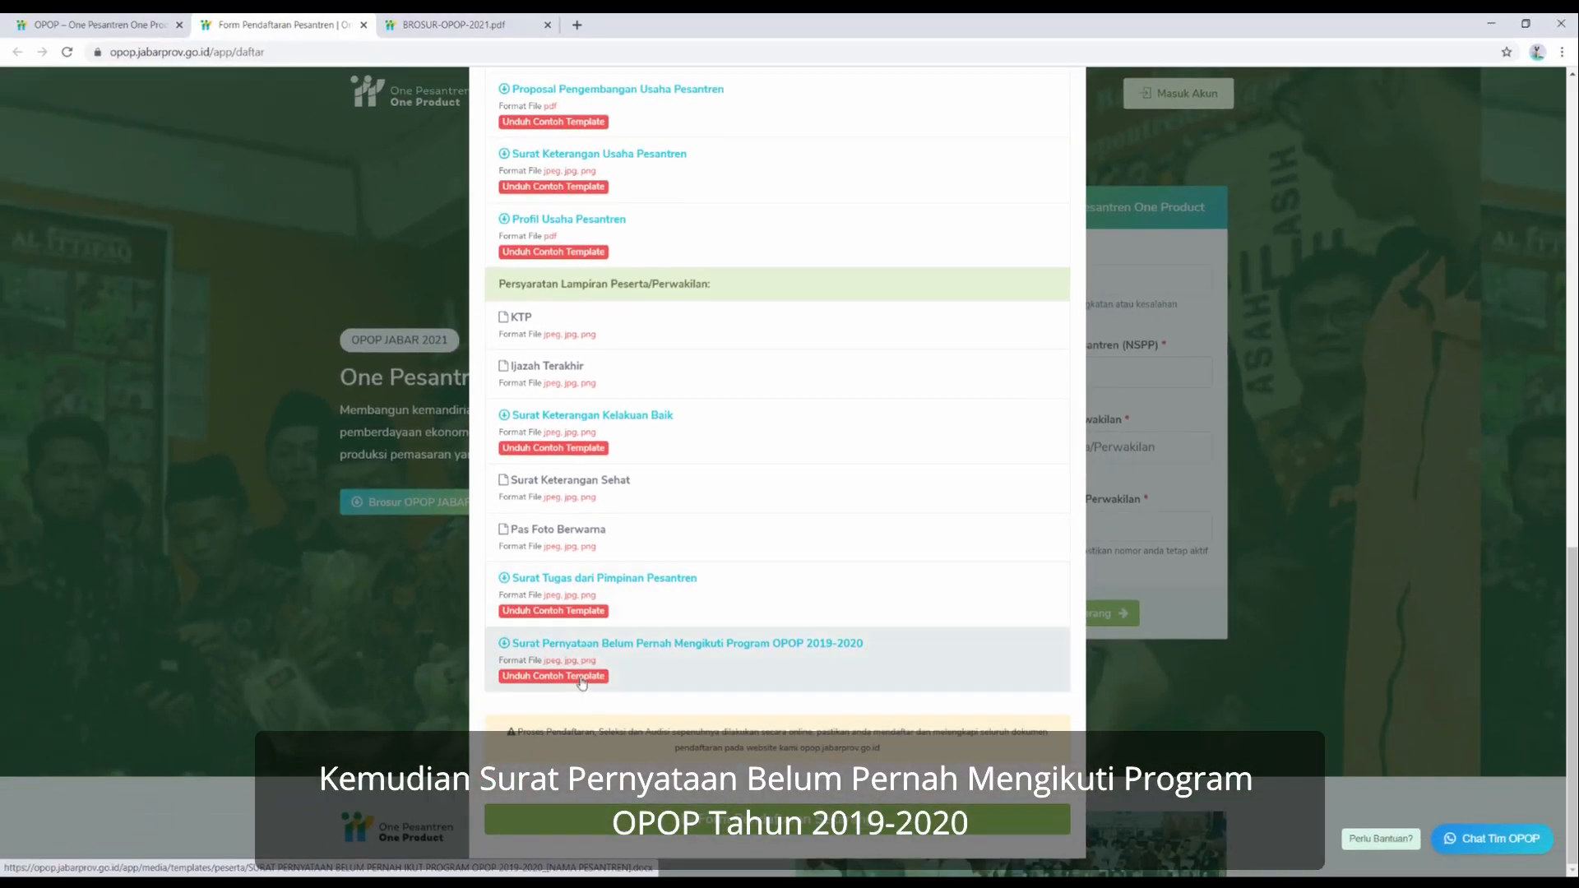
click(582, 678)
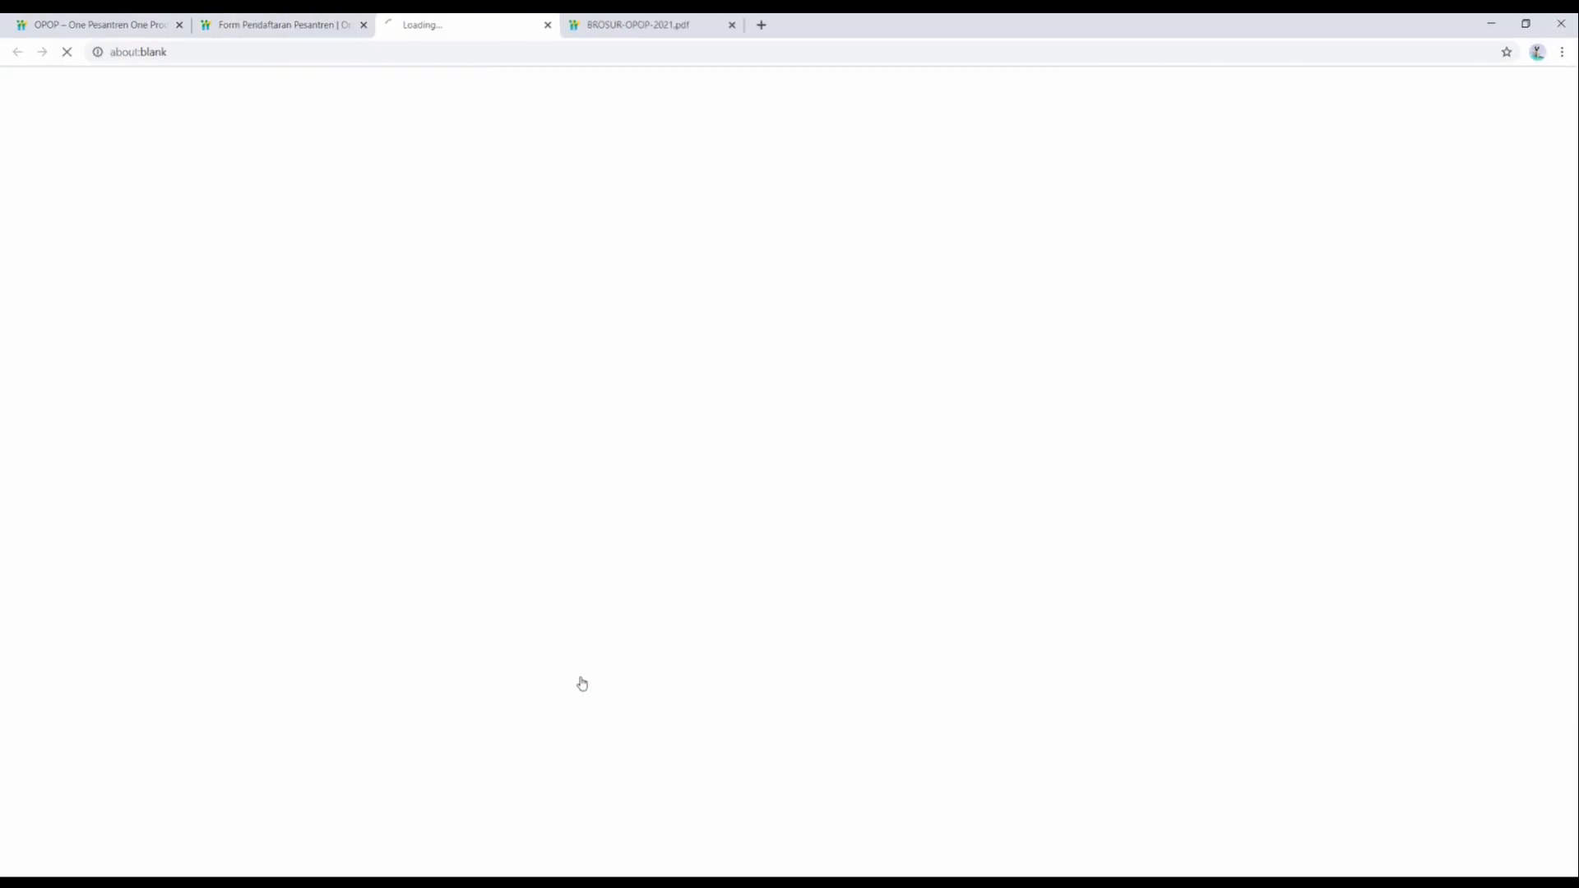
Step: Open the SURAT PERNYATAAN .docx in Word and scroll through the statement letter
click(91, 855)
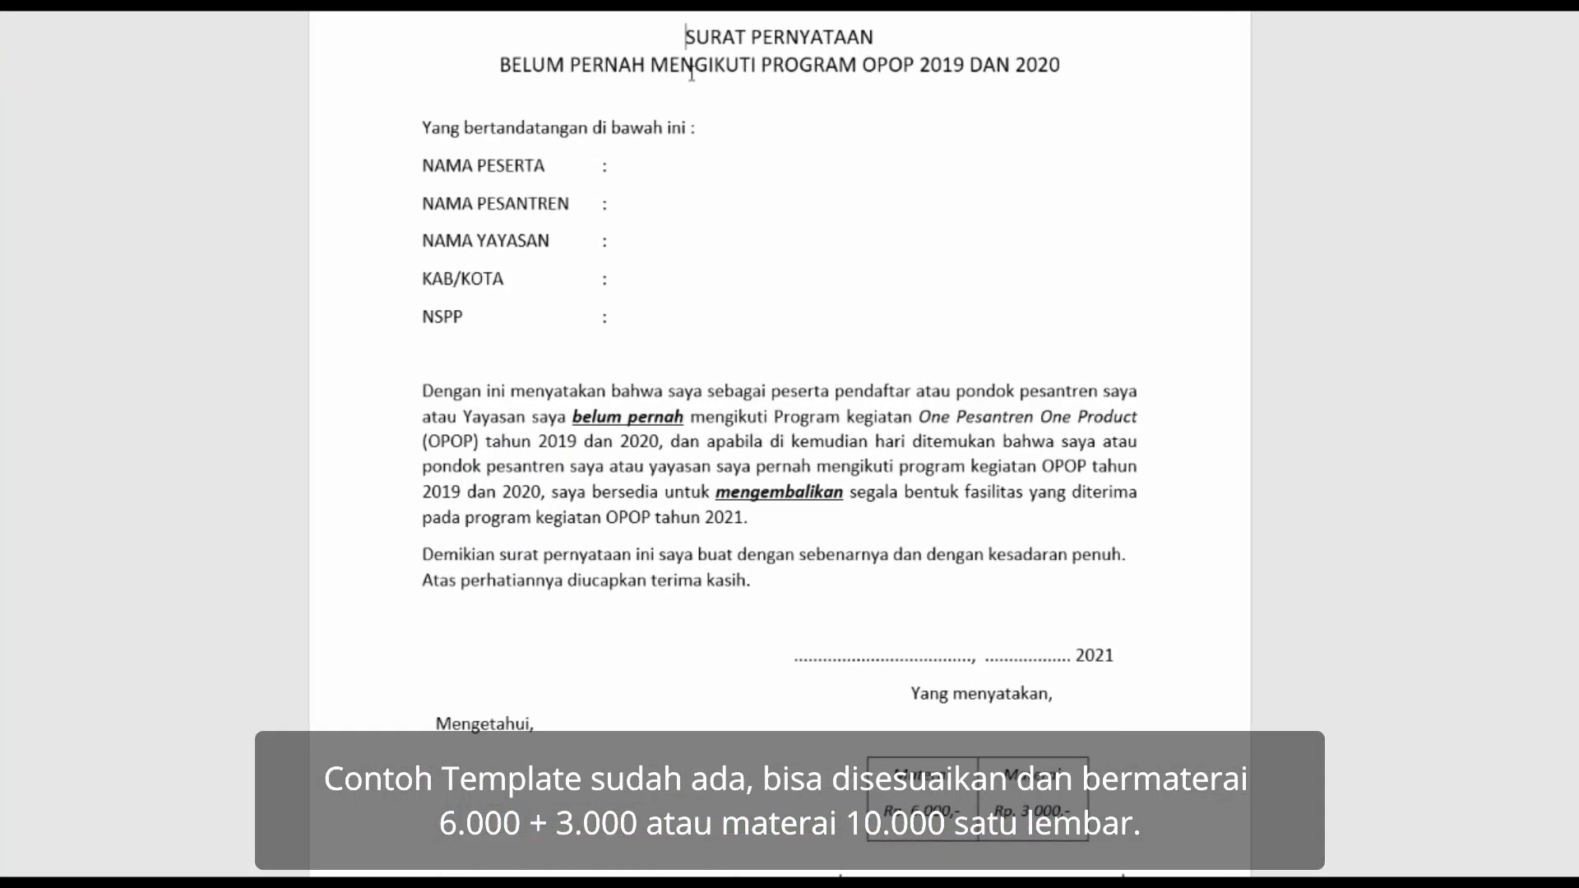
scroll(853, 494, down, 3)
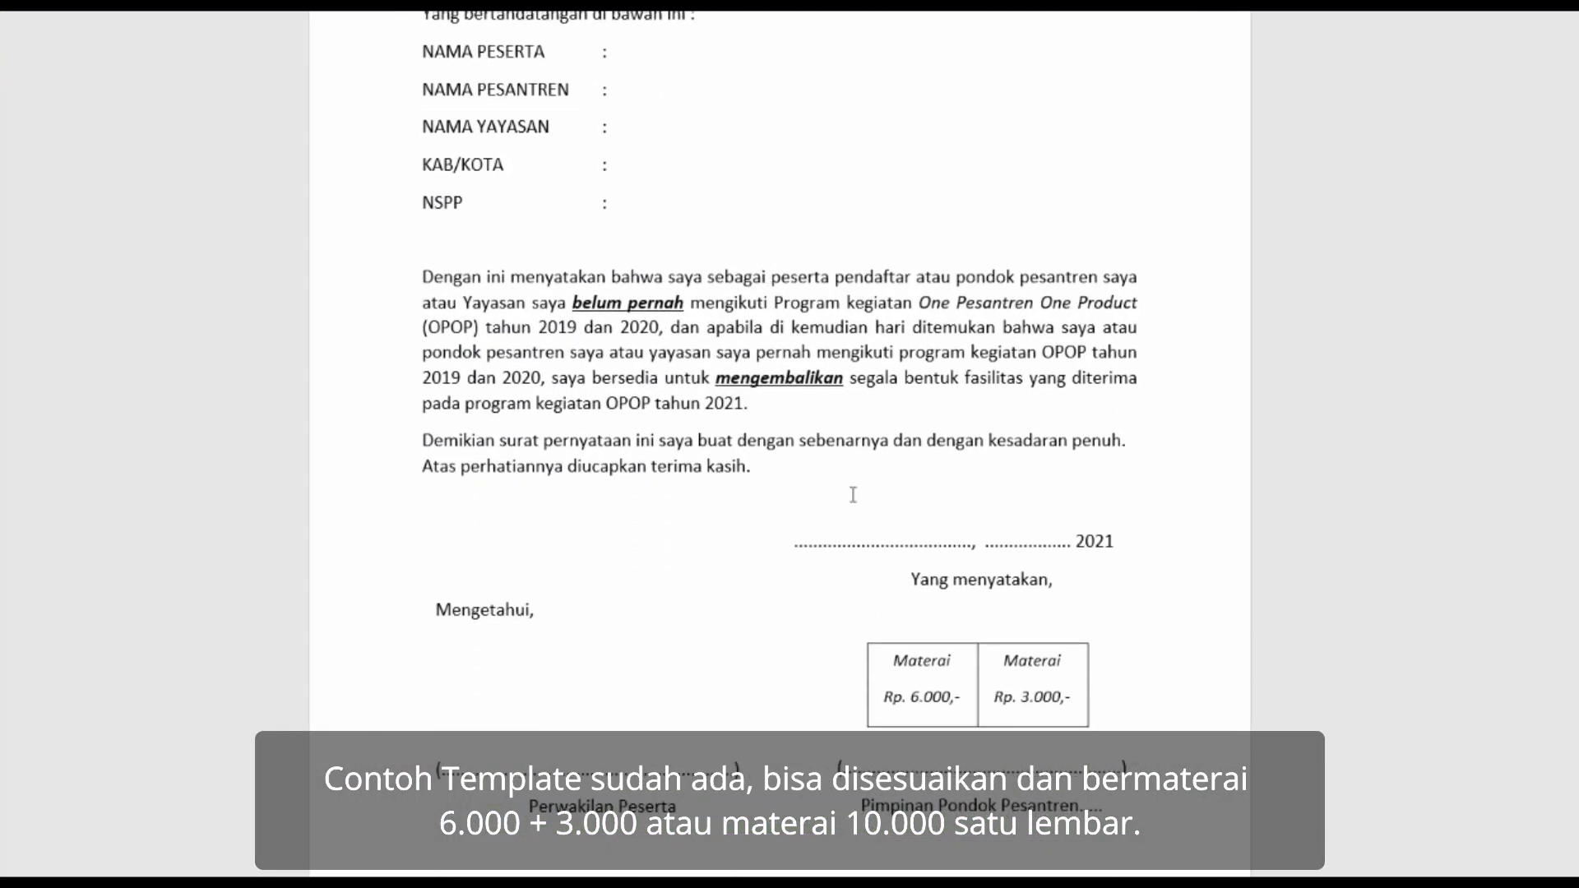
scroll(918, 609, down, 1)
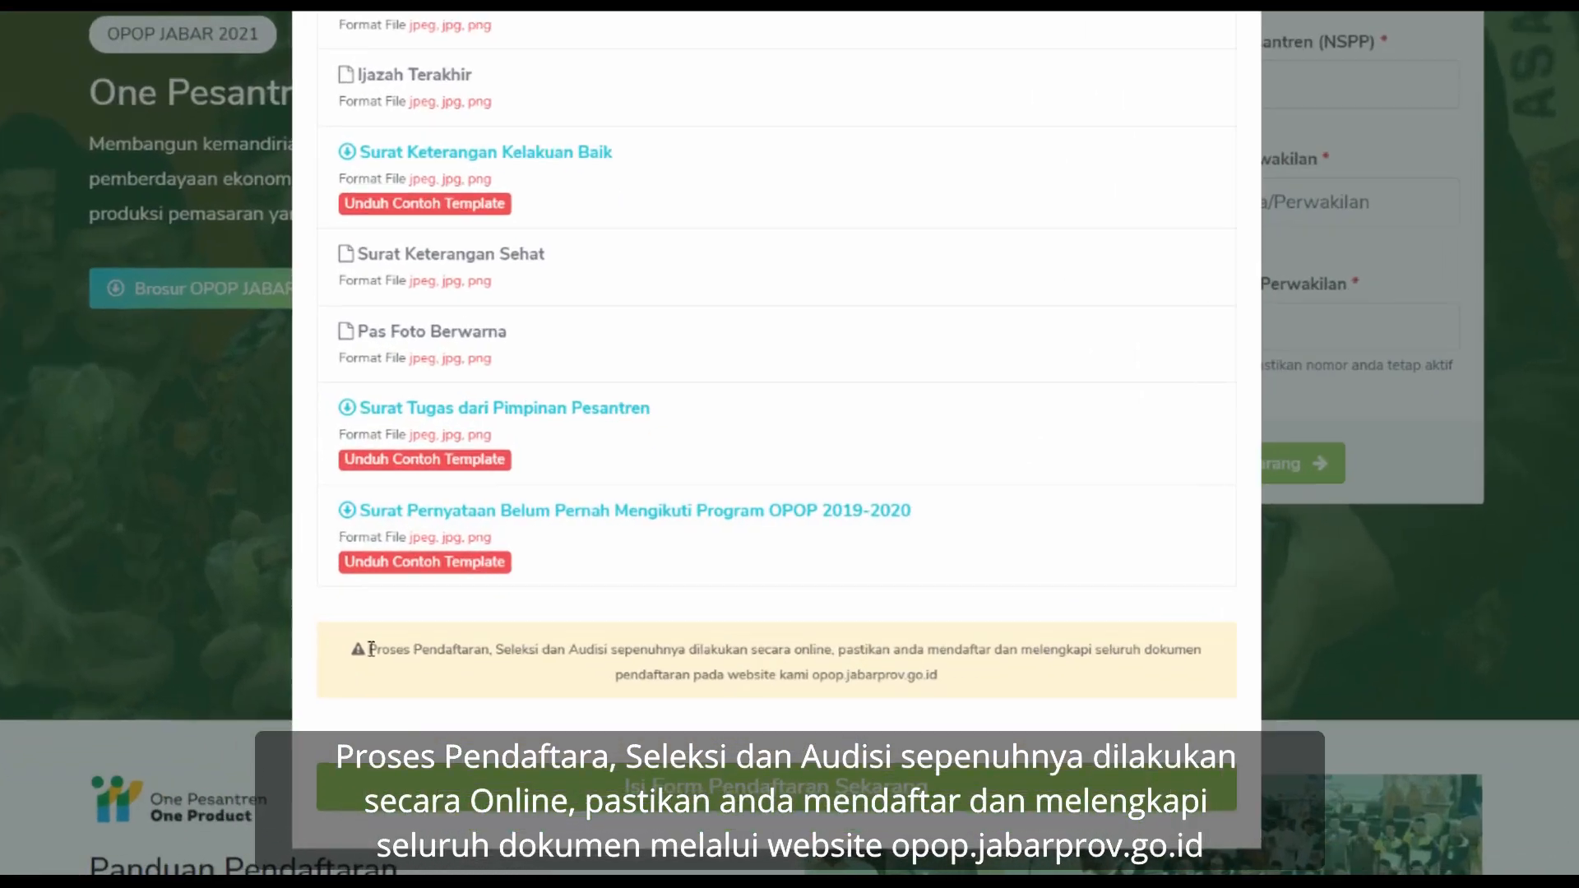
Step: Read the online registration notice, then close the requirements list to reach the registration form
drag(518, 731, 729, 733)
drag(683, 602, 984, 644)
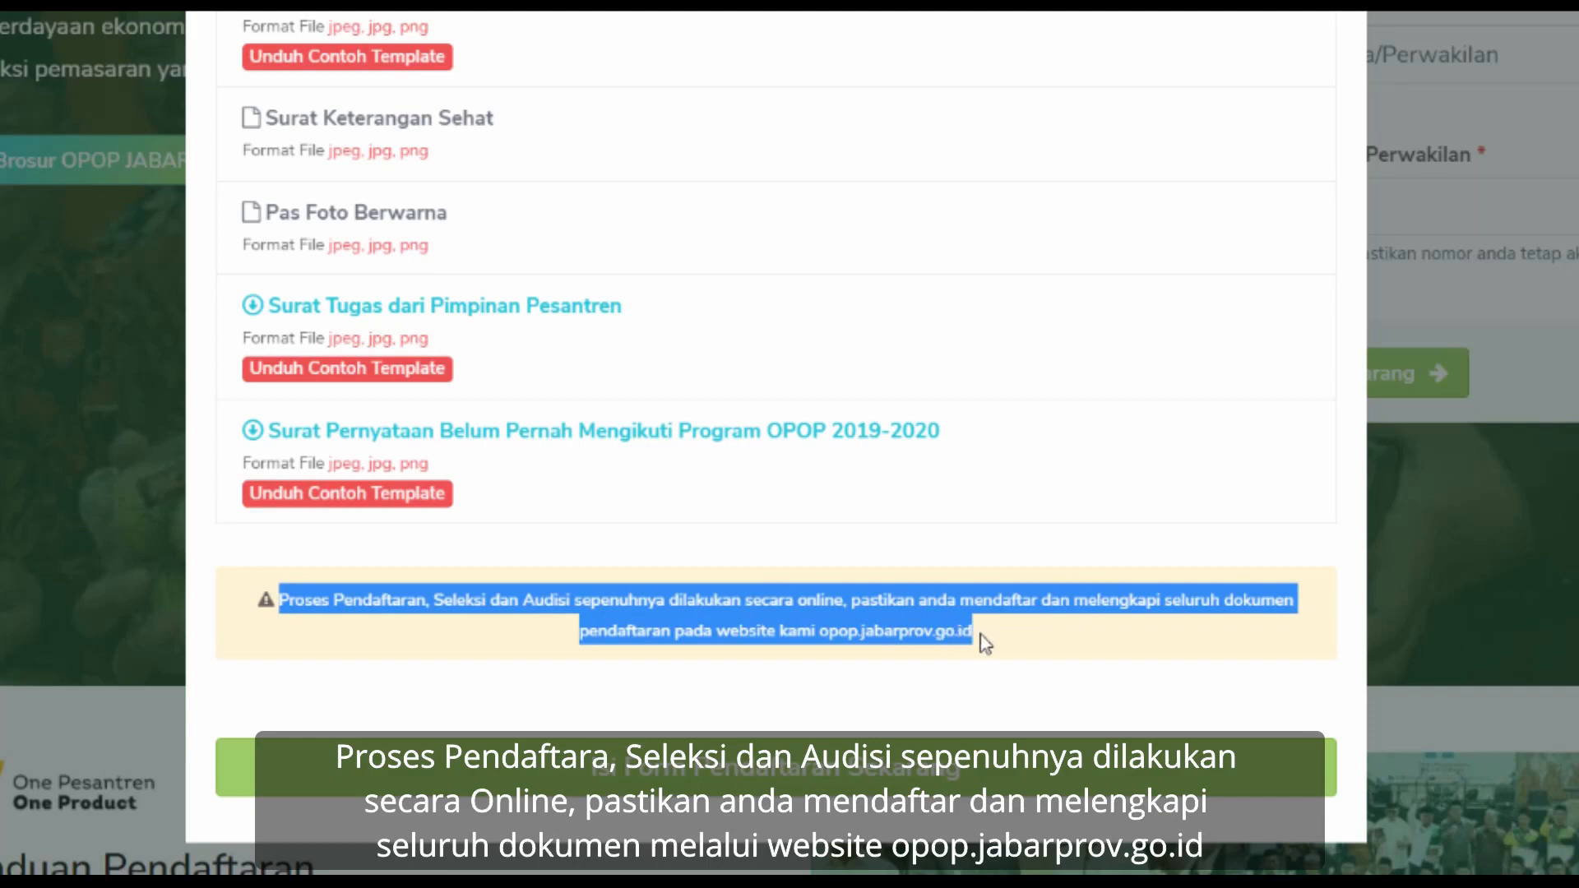
click(1058, 641)
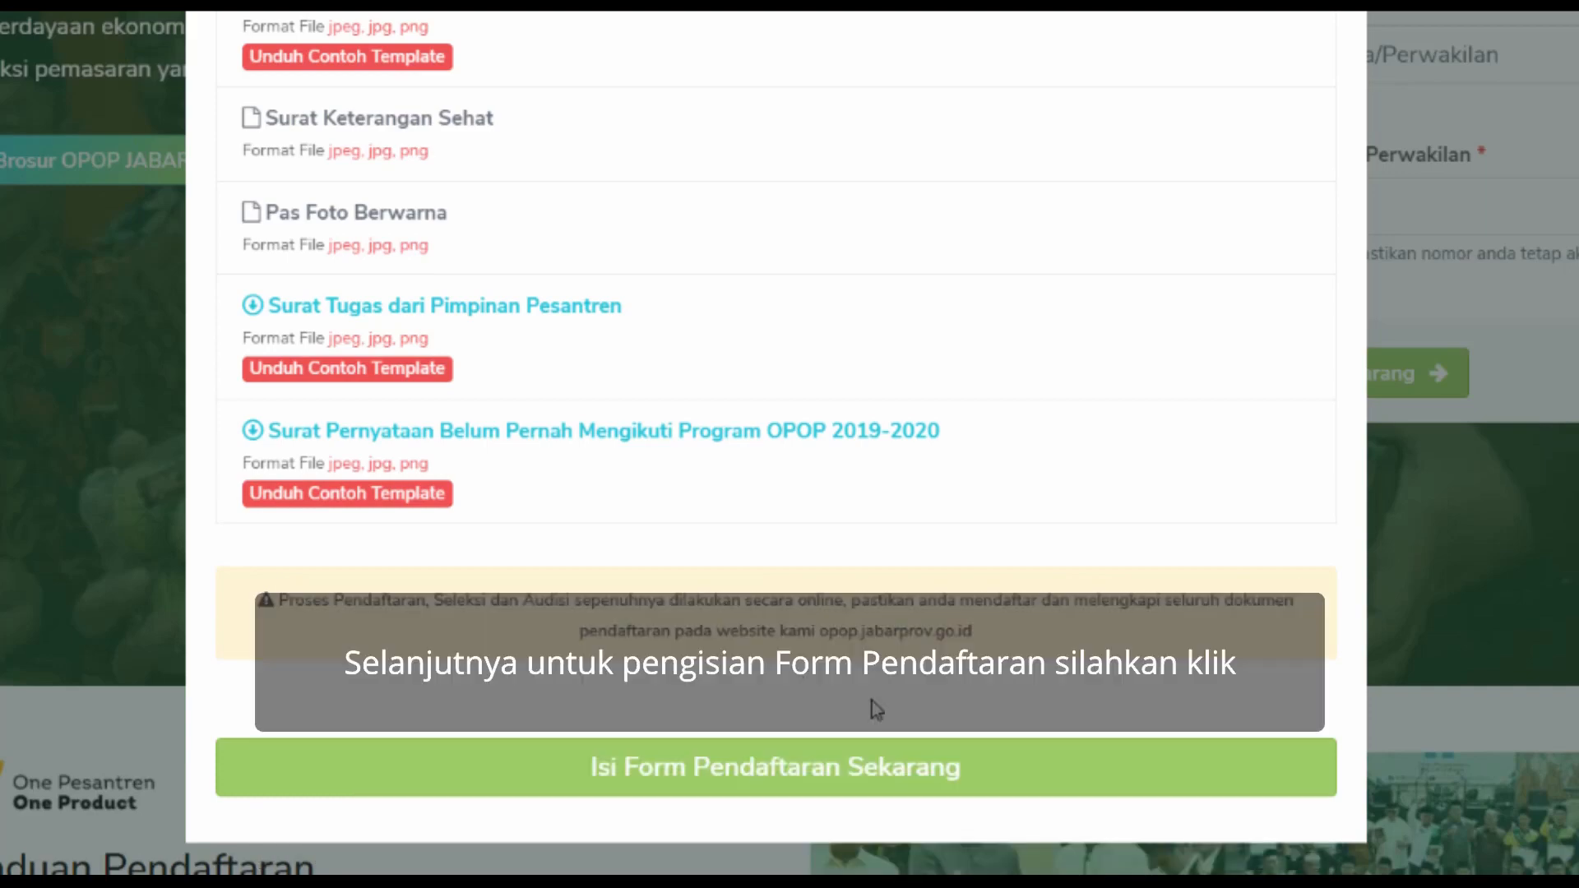
click(794, 773)
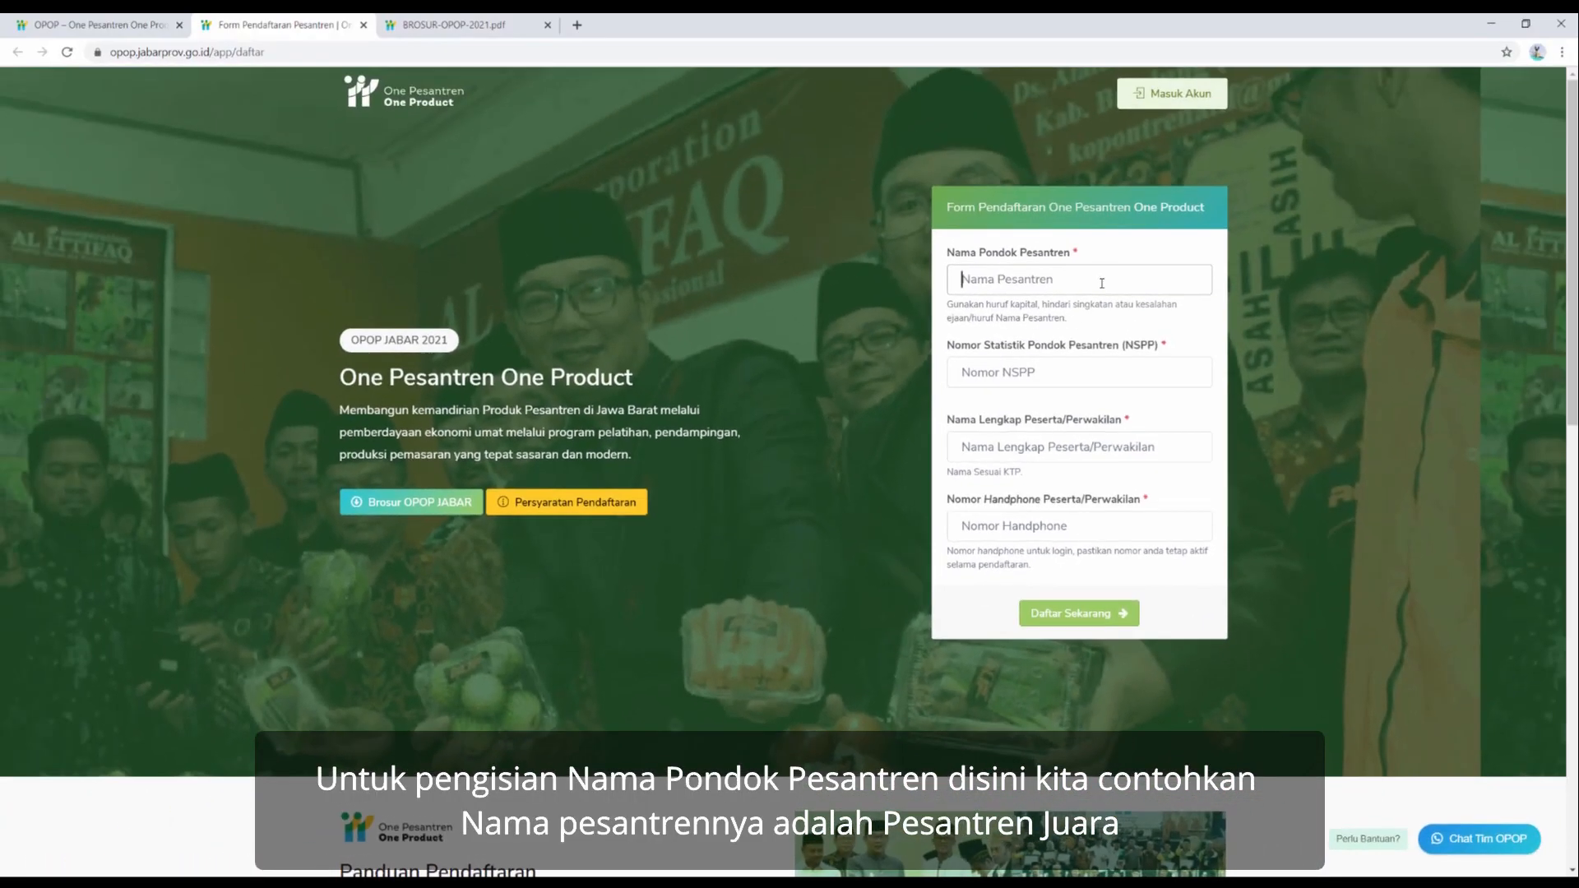
click(1102, 283)
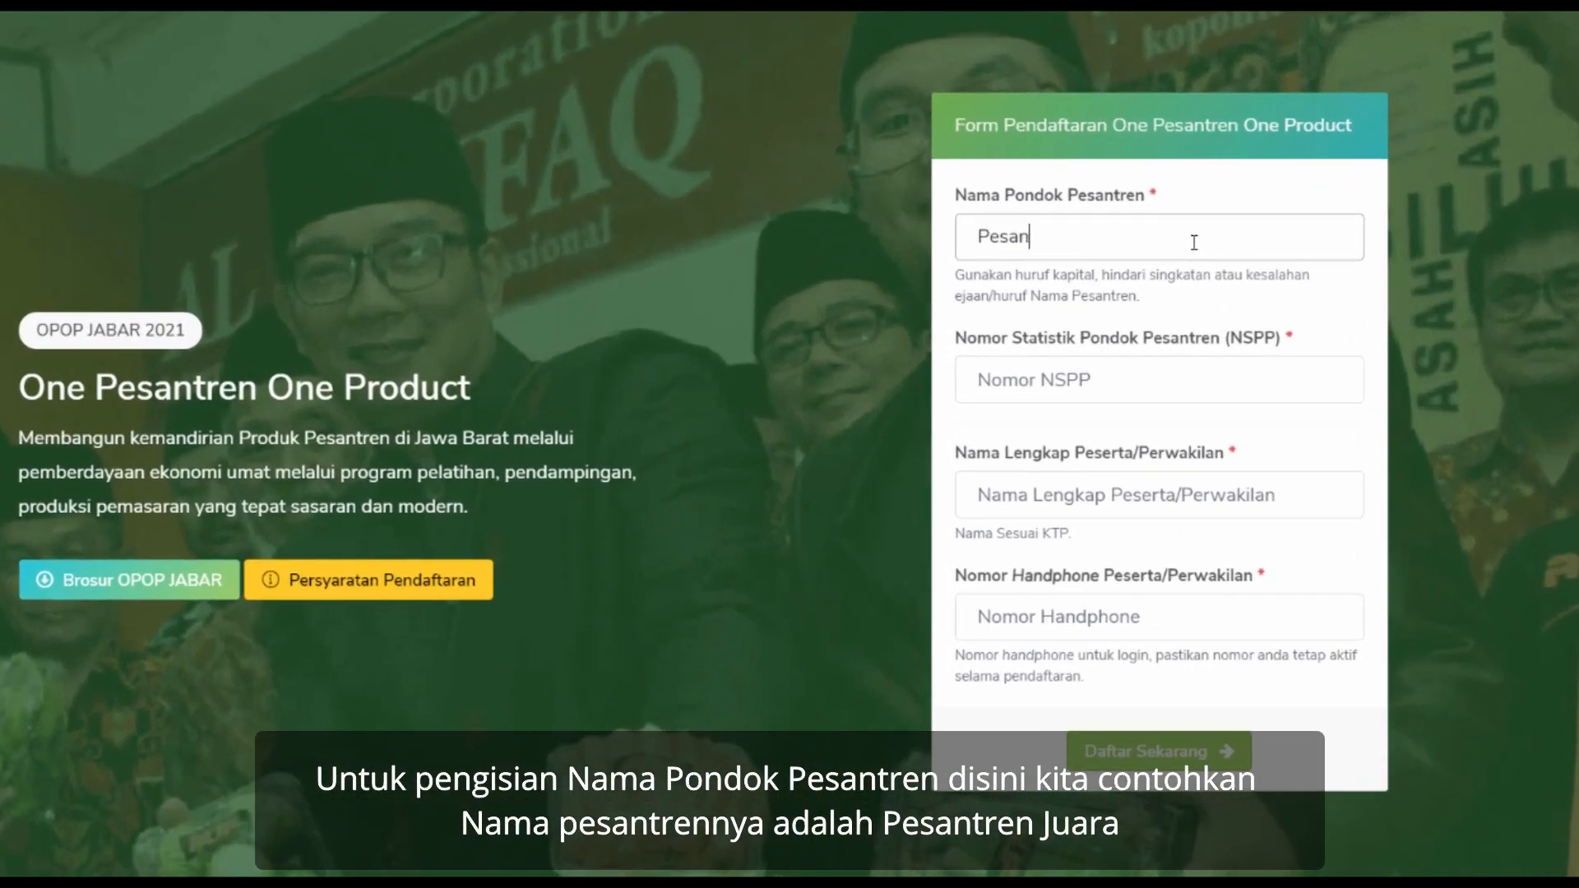
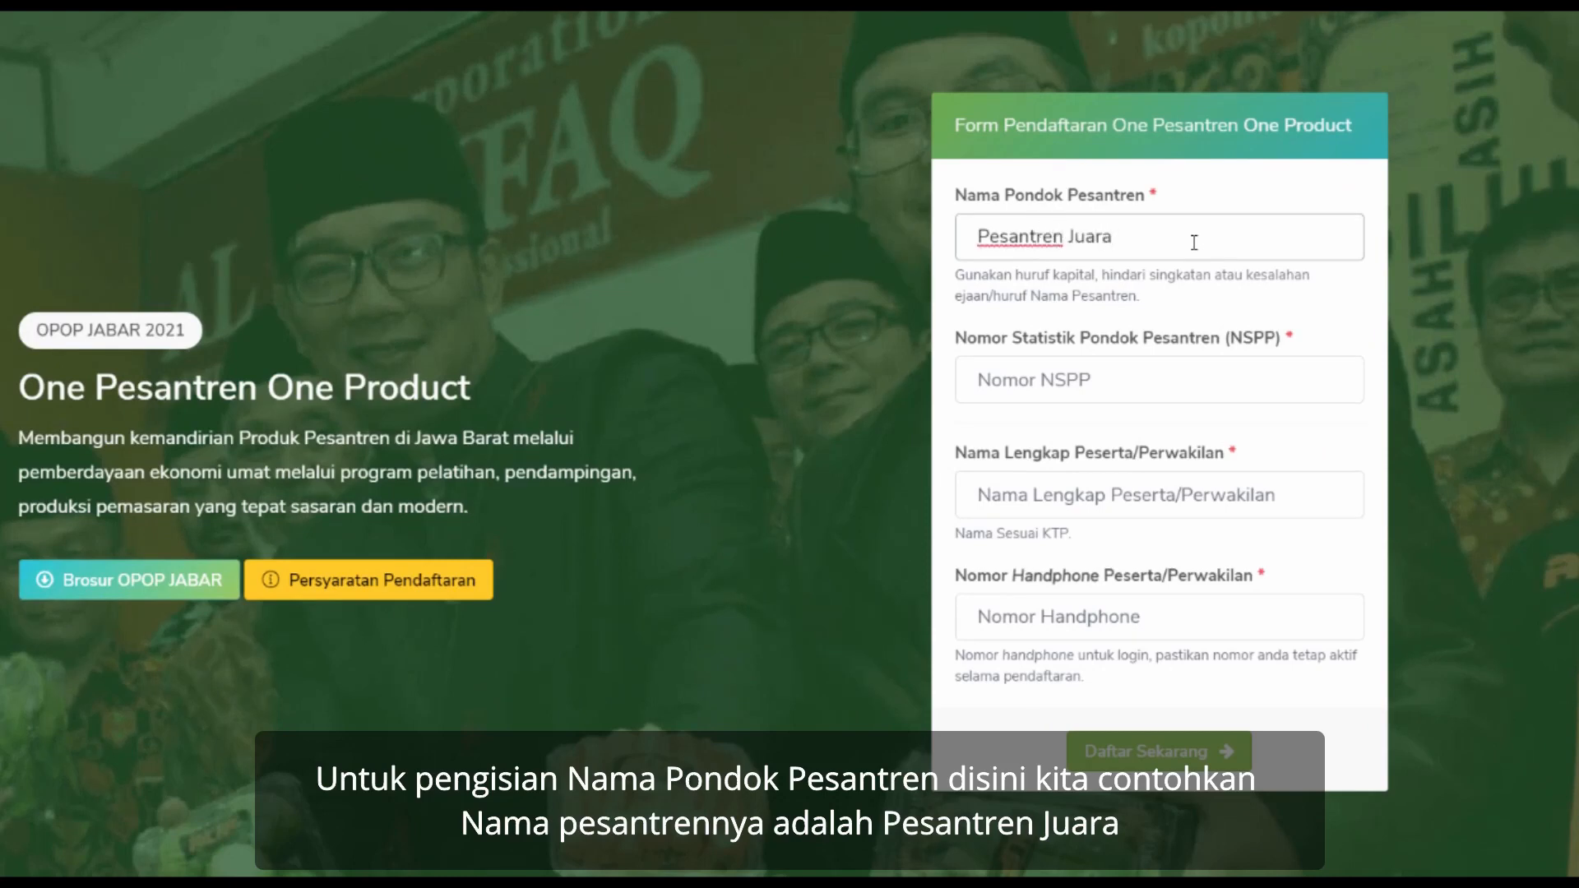
key(Tab)
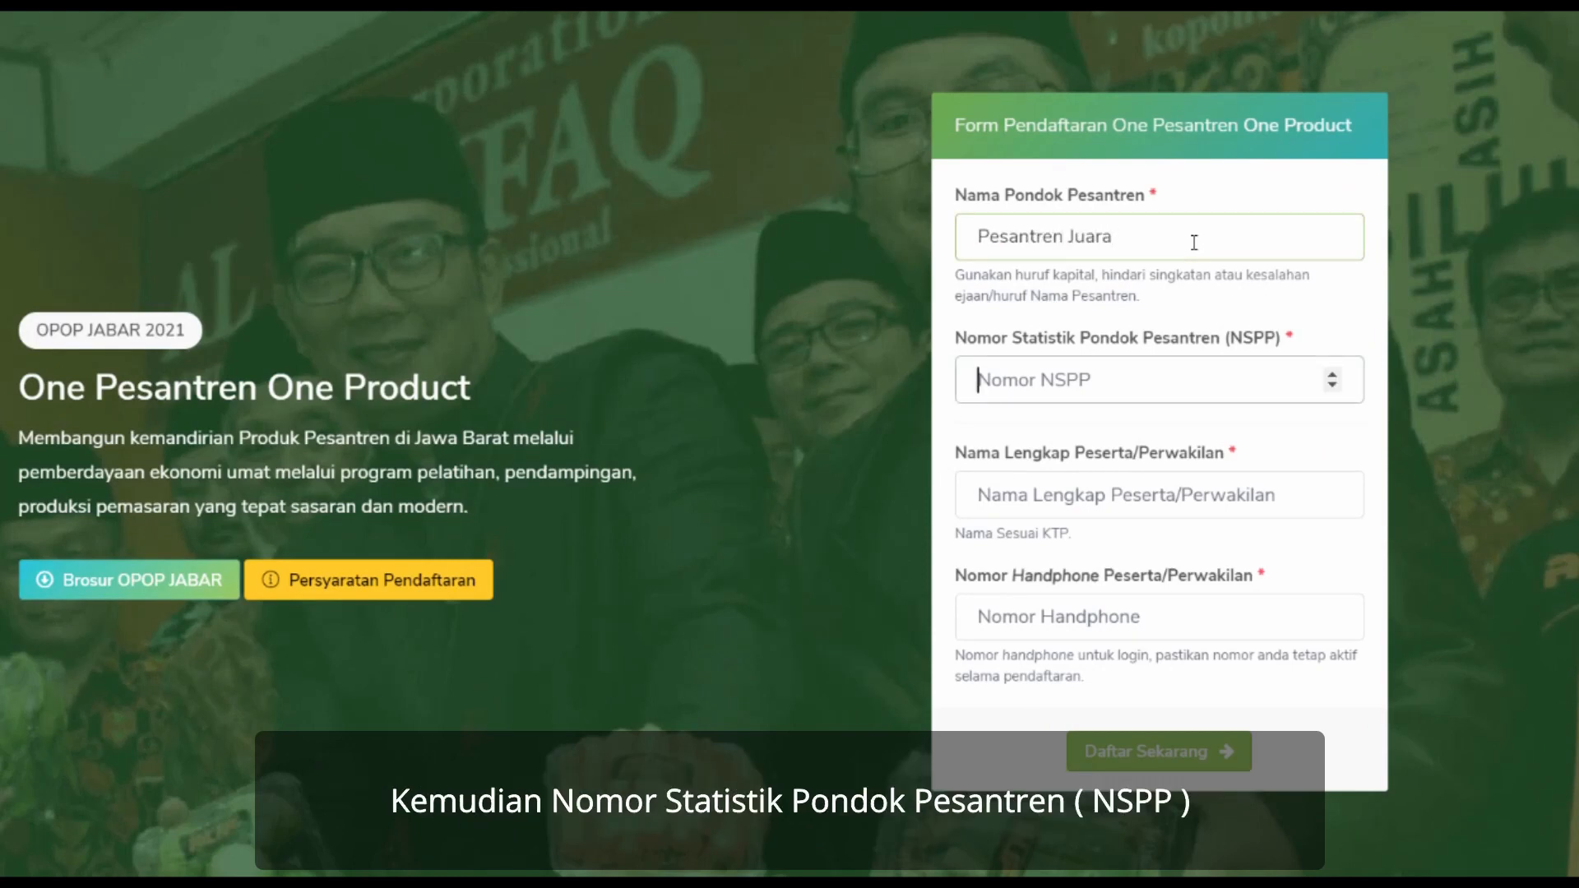
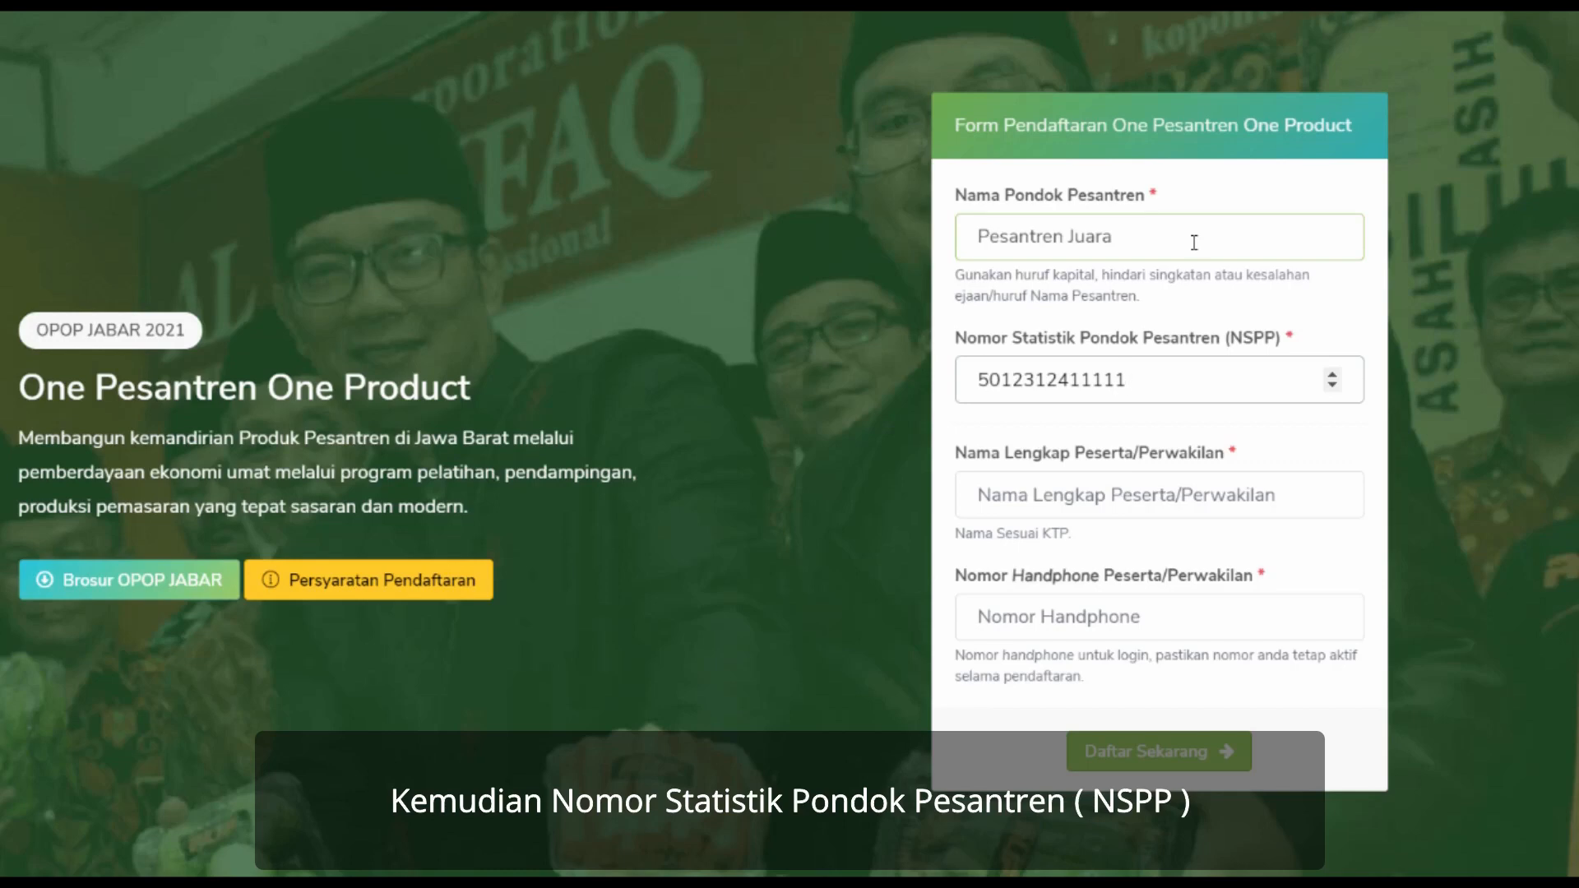
click(1201, 496)
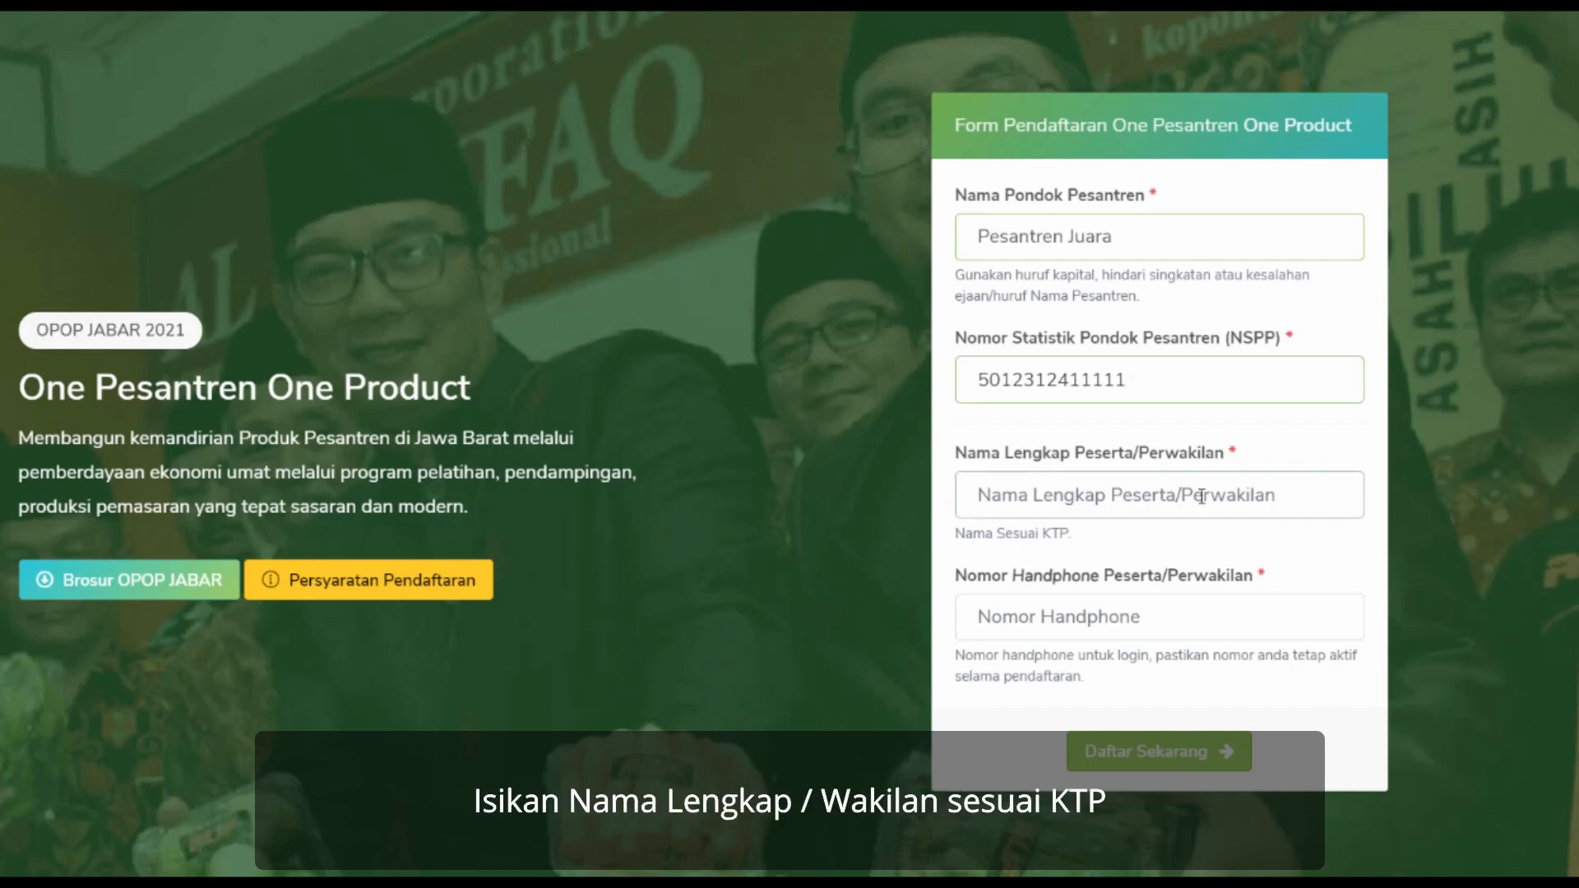
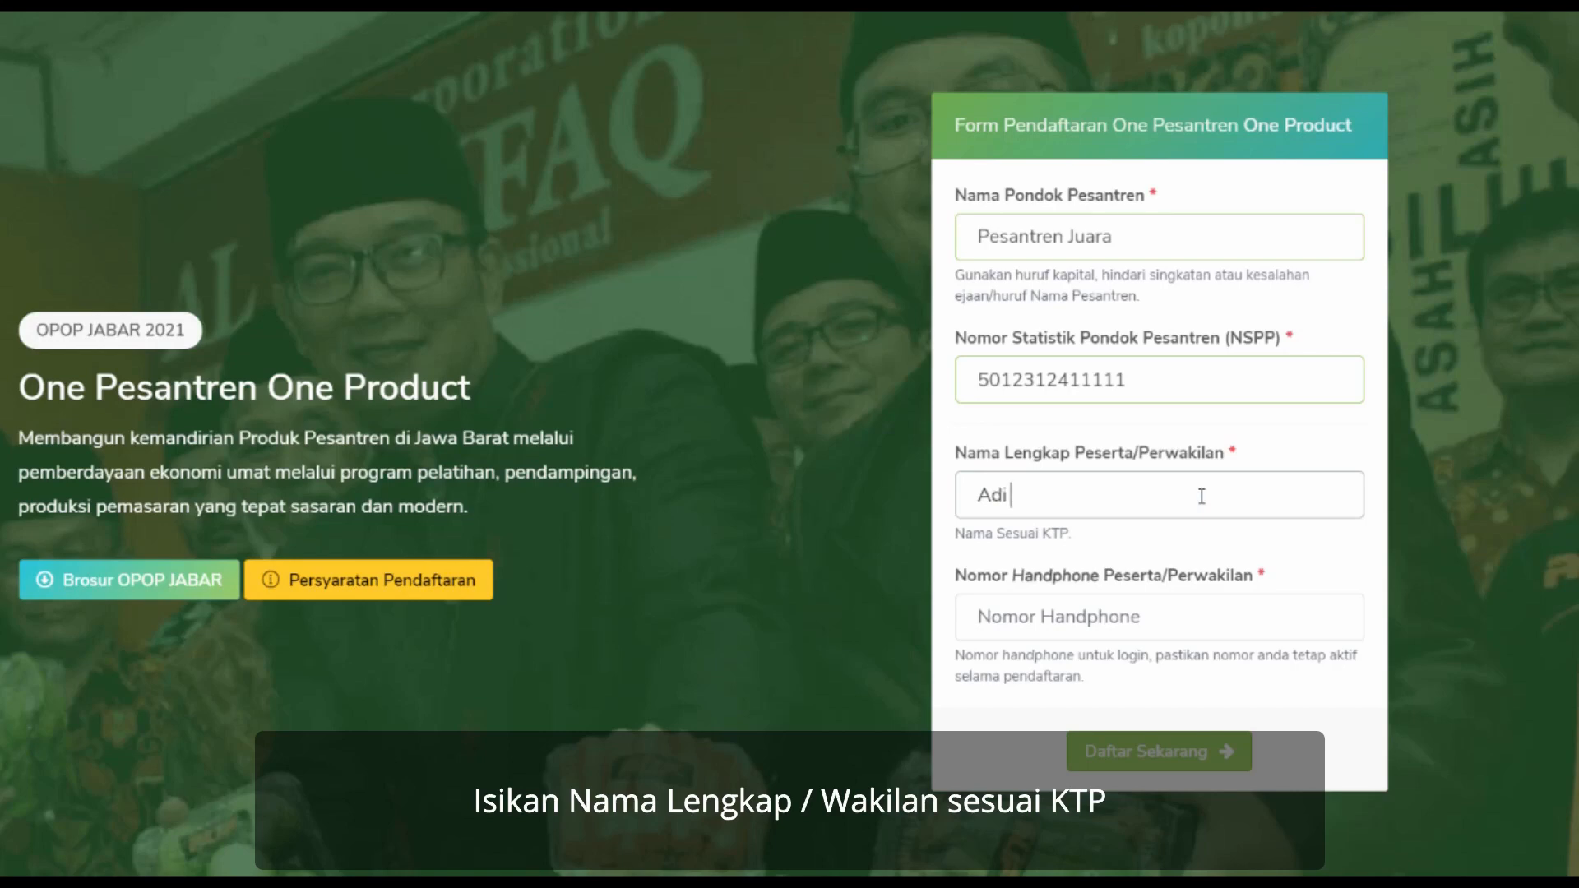
click(1055, 629)
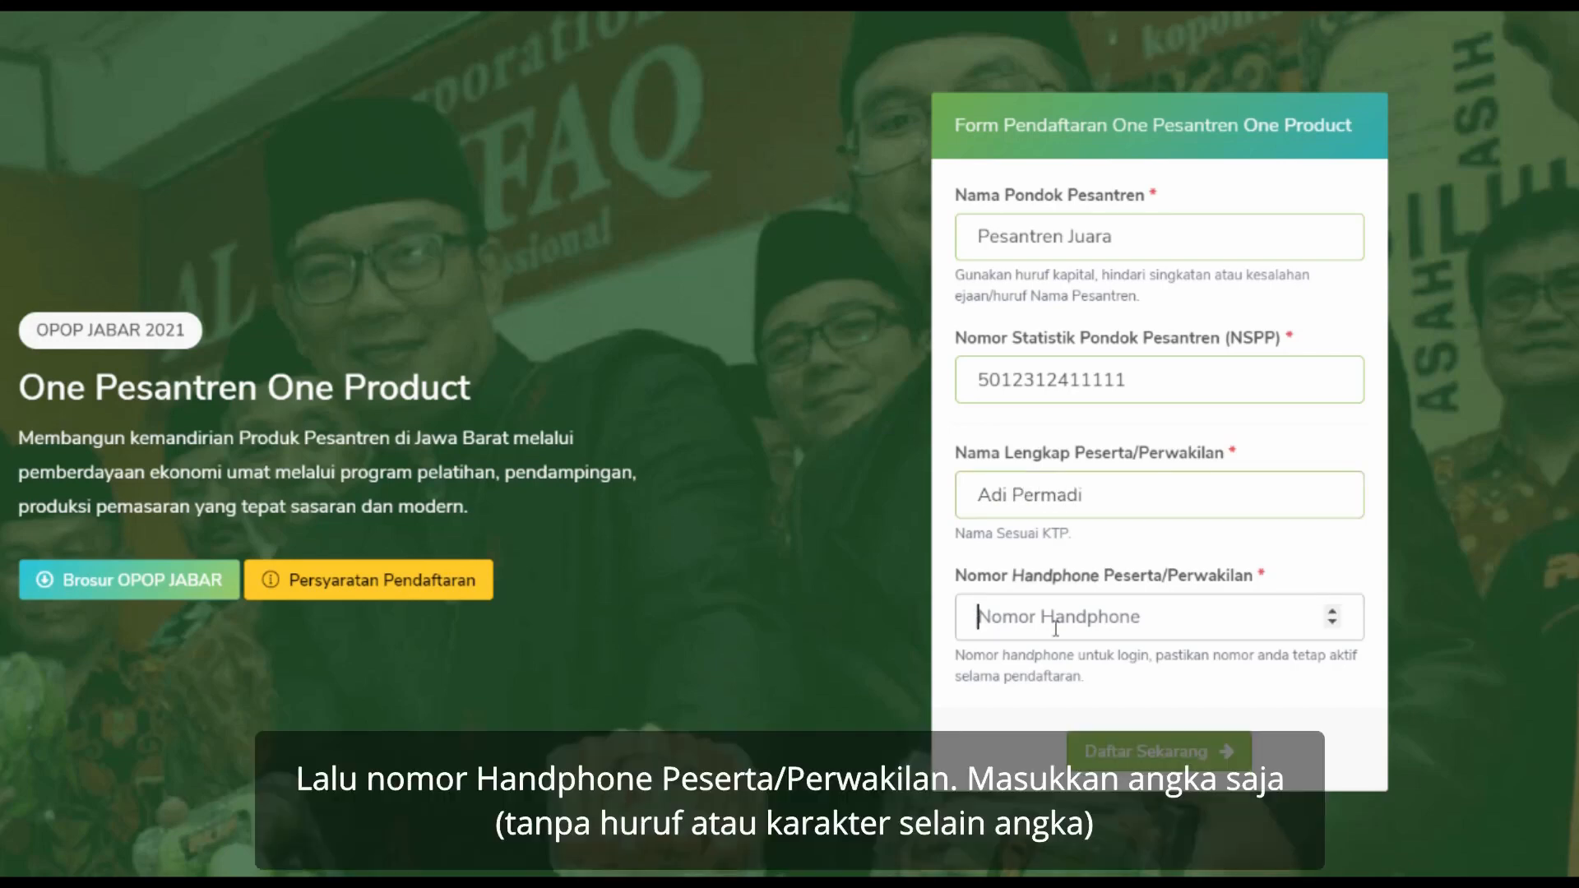
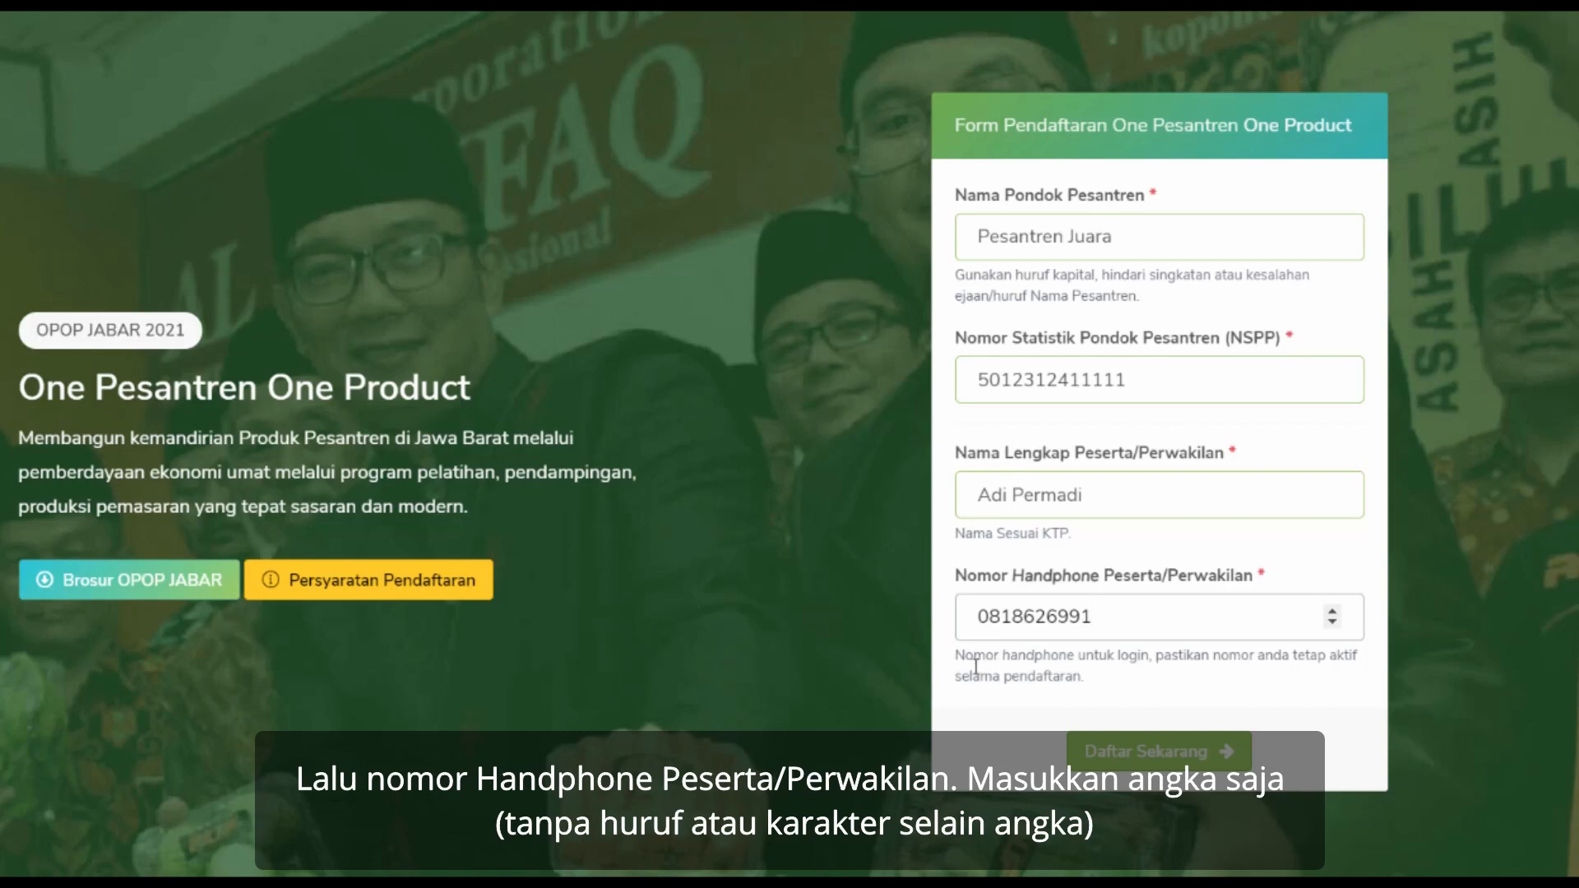
Step: Check the note that the phone number is used for login, then submit the registration
drag(954, 655, 1149, 655)
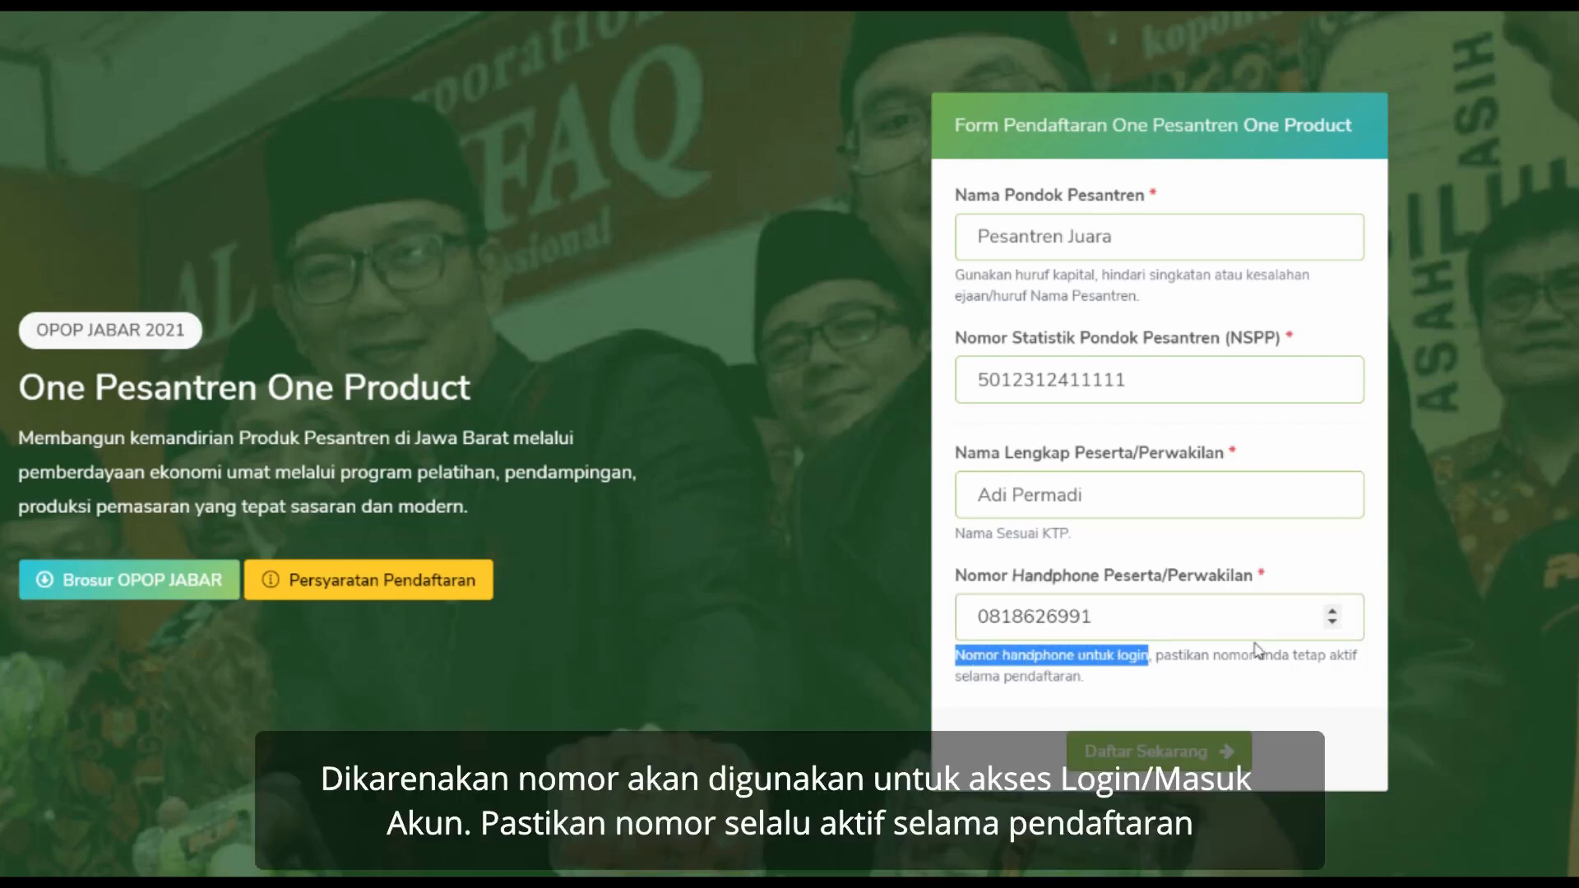
click(1178, 666)
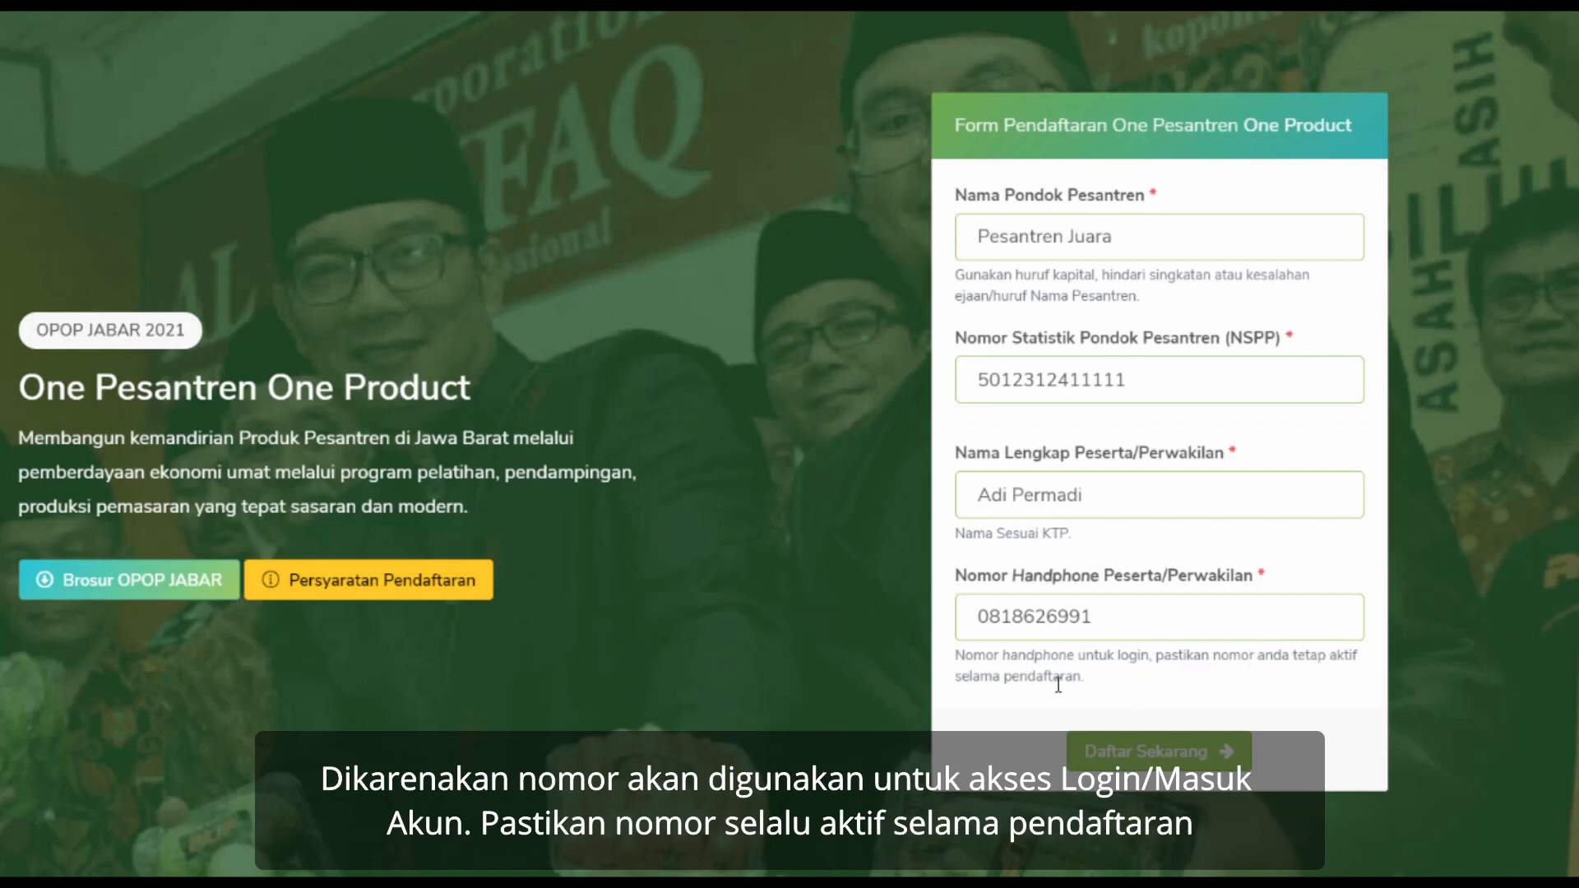
click(1172, 763)
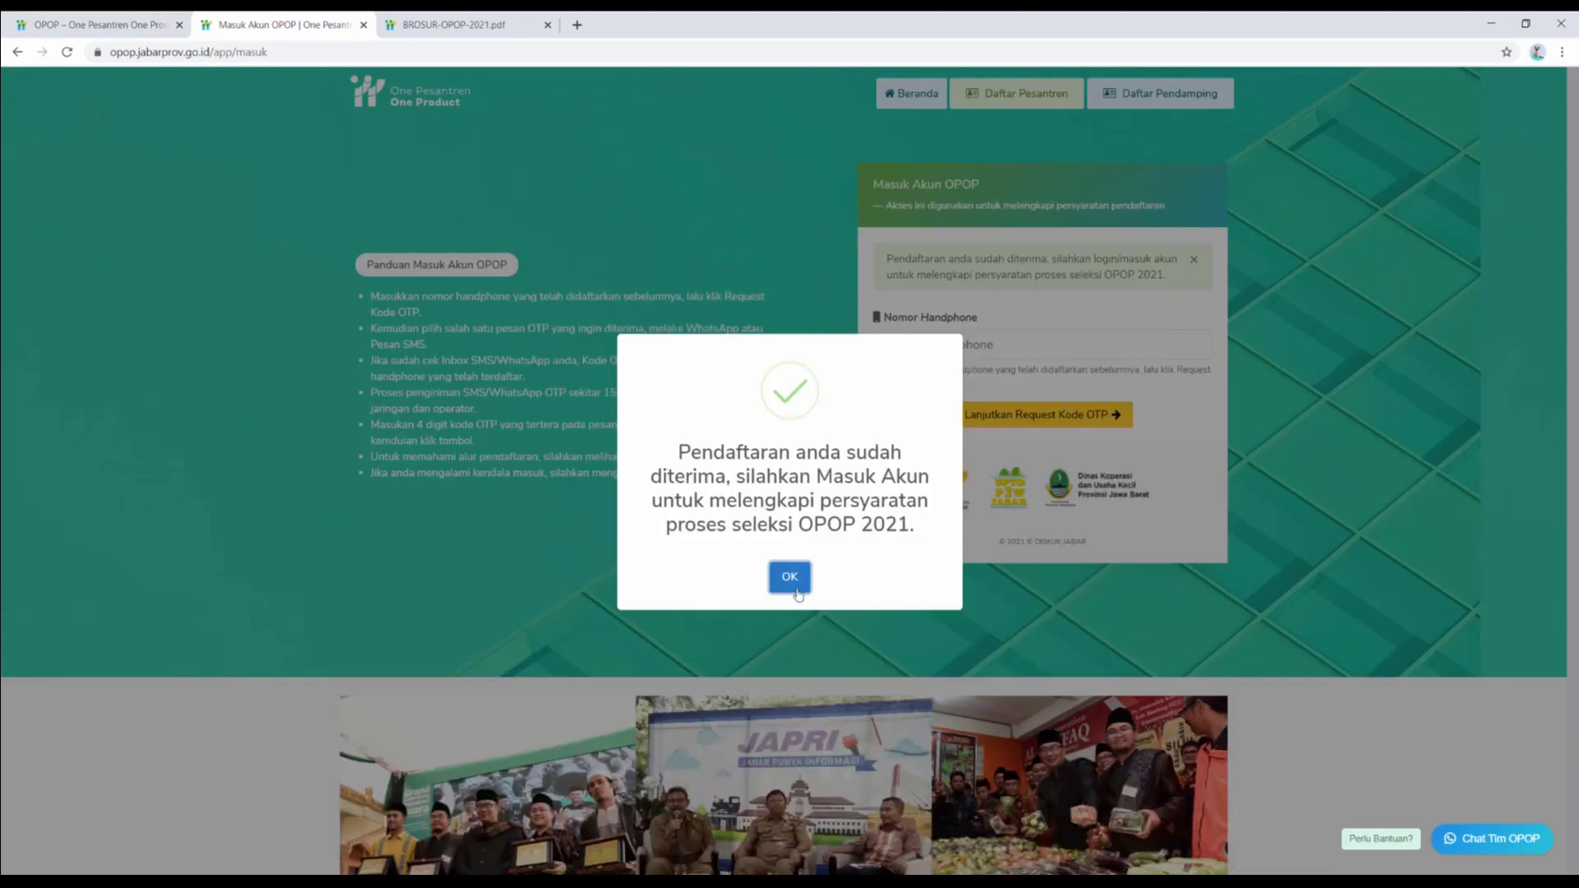
Step: Dismiss the registration-accepted message and look over the Panduan Masuk Akun OPOP guide
click(792, 584)
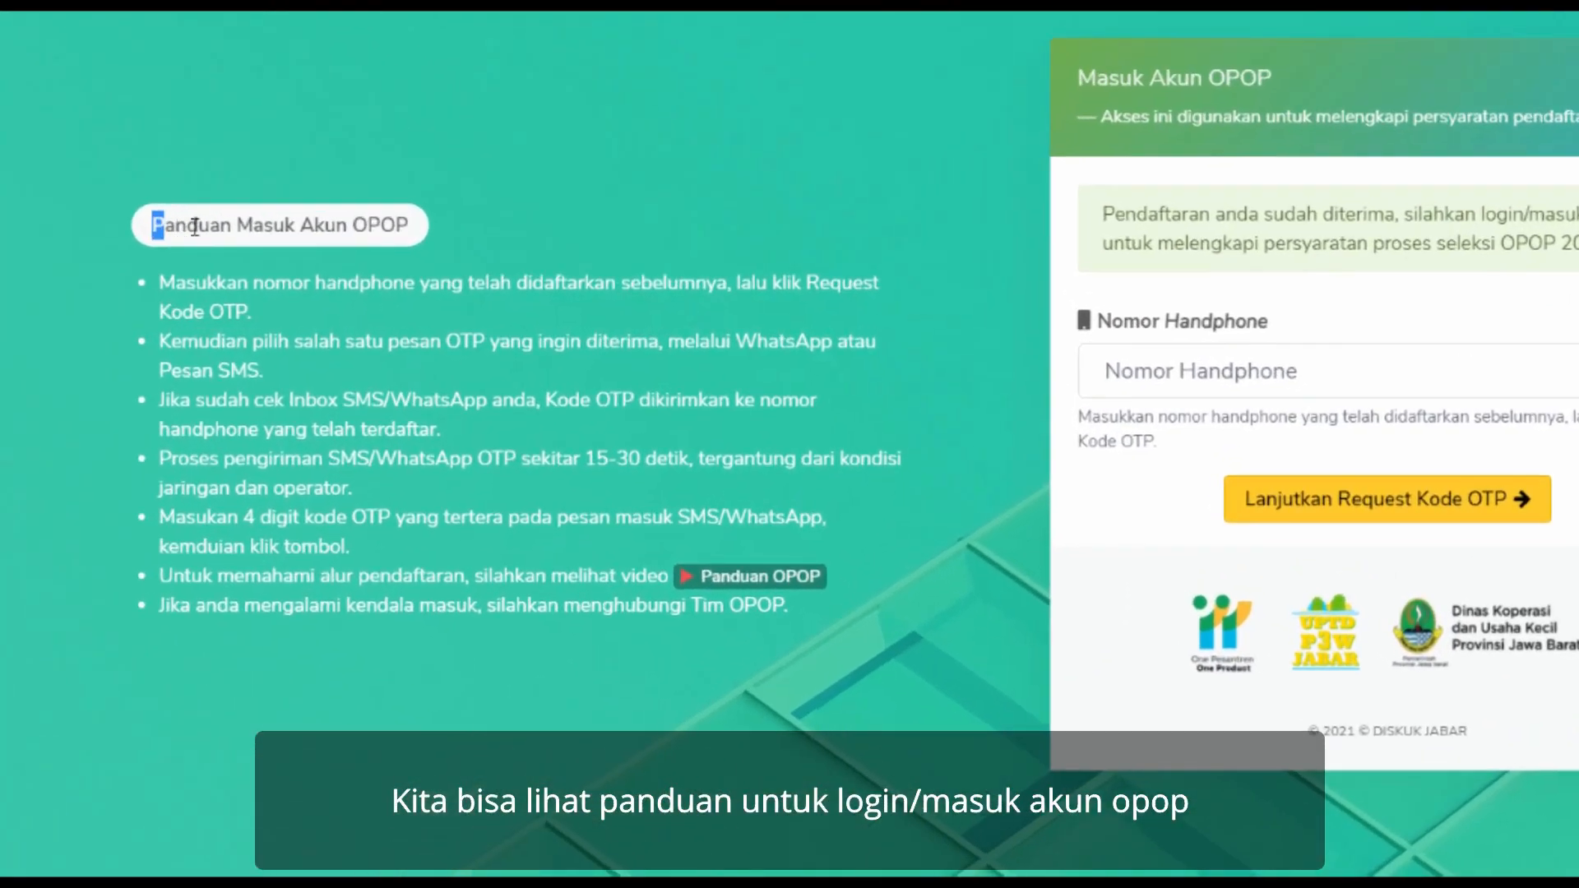
drag(367, 264, 560, 260)
click(381, 305)
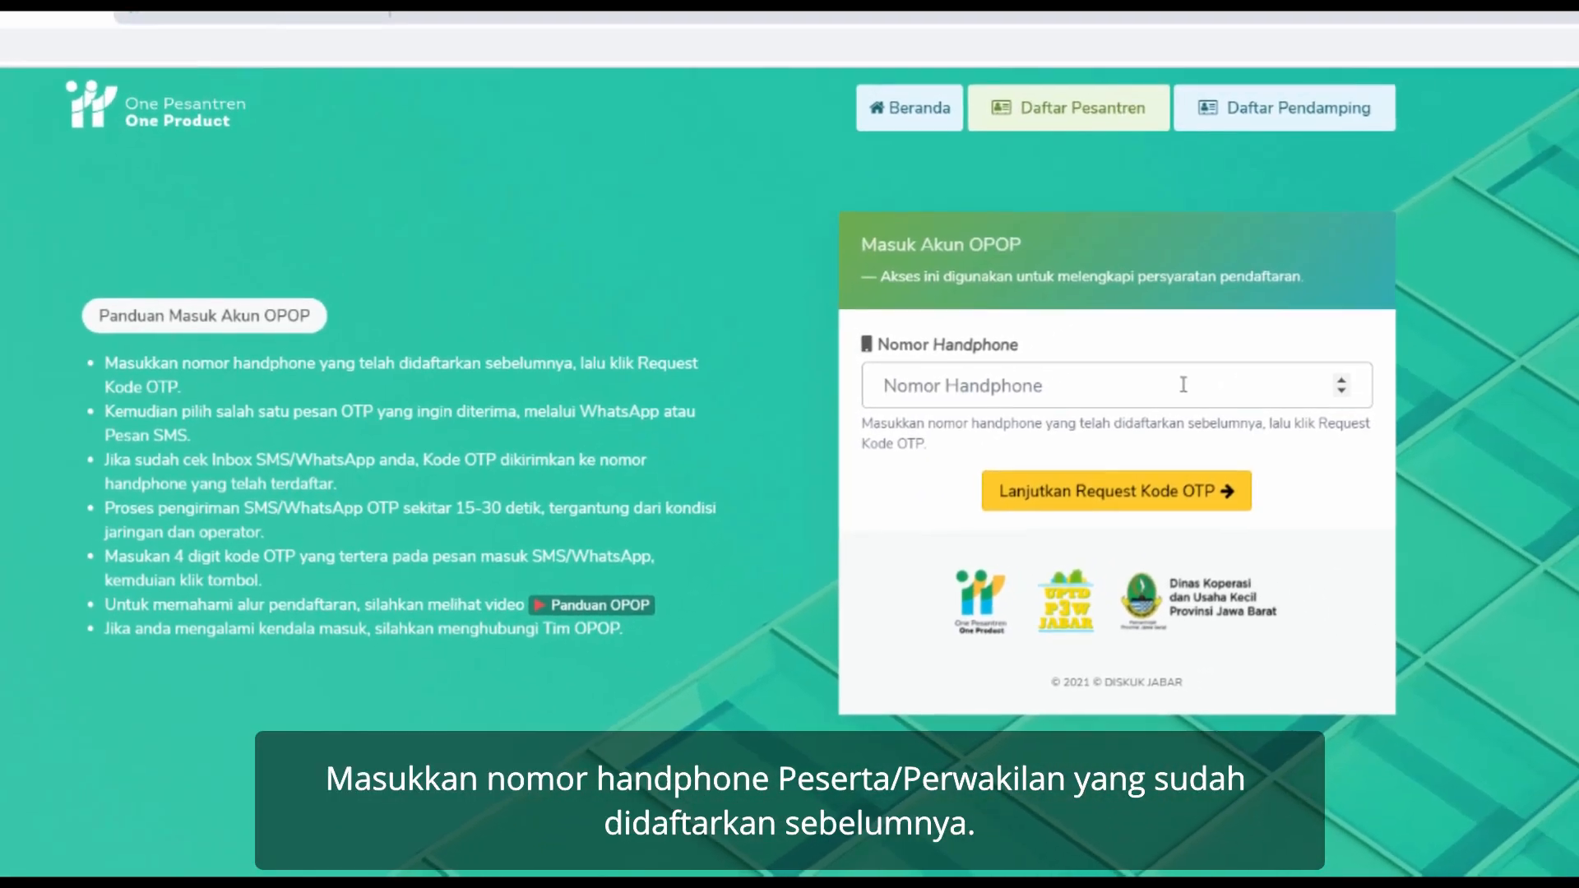
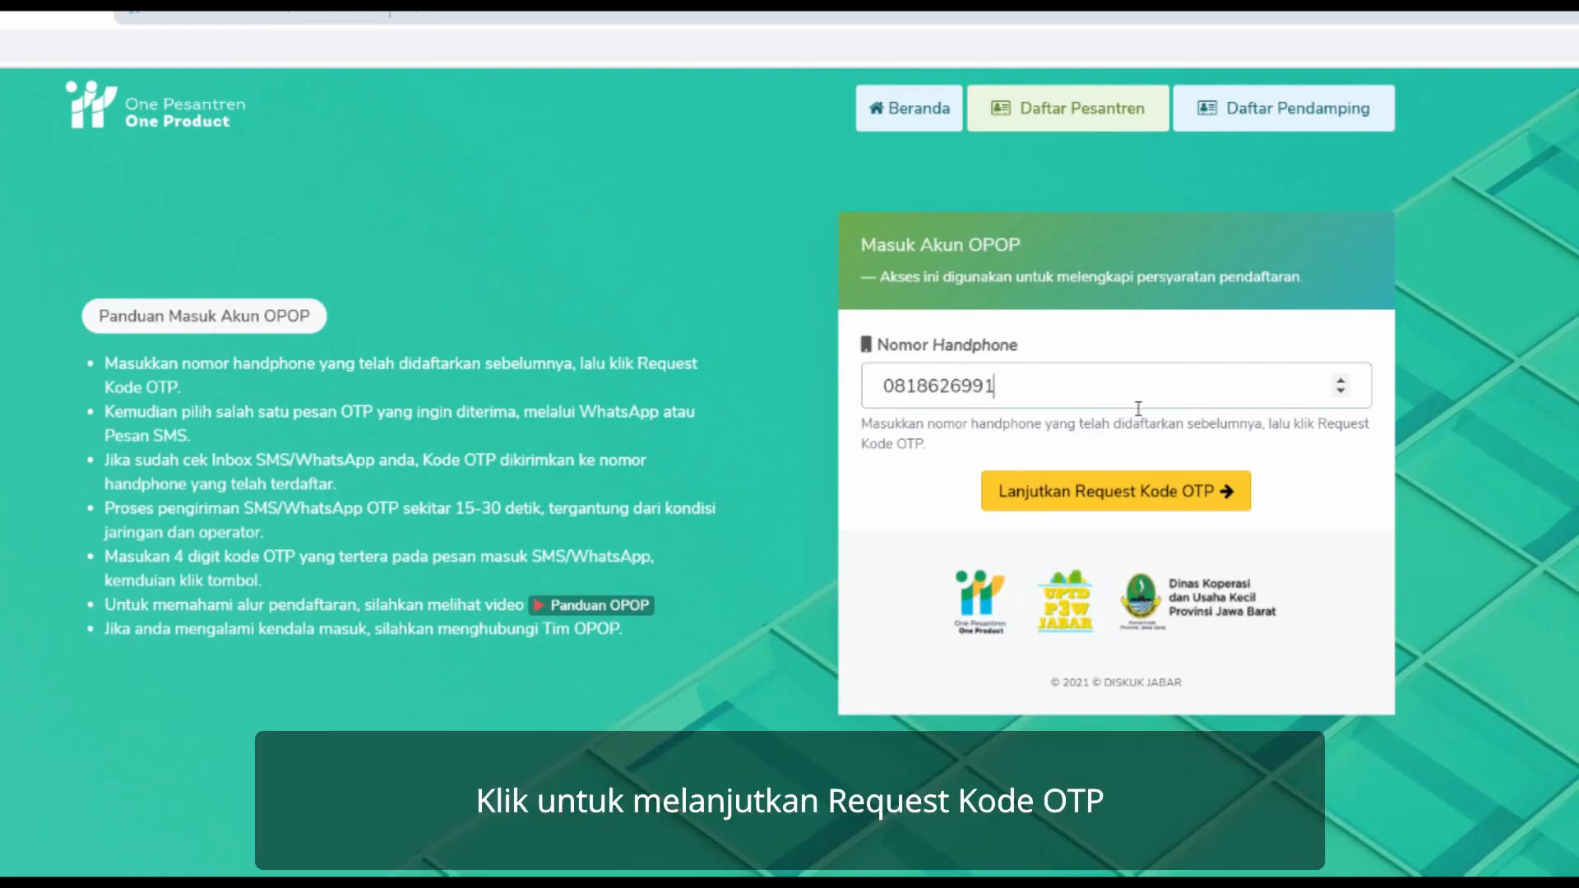
Step: Enter the registered phone number, request an OTP by SMS, and sign in with the received code
click(1122, 503)
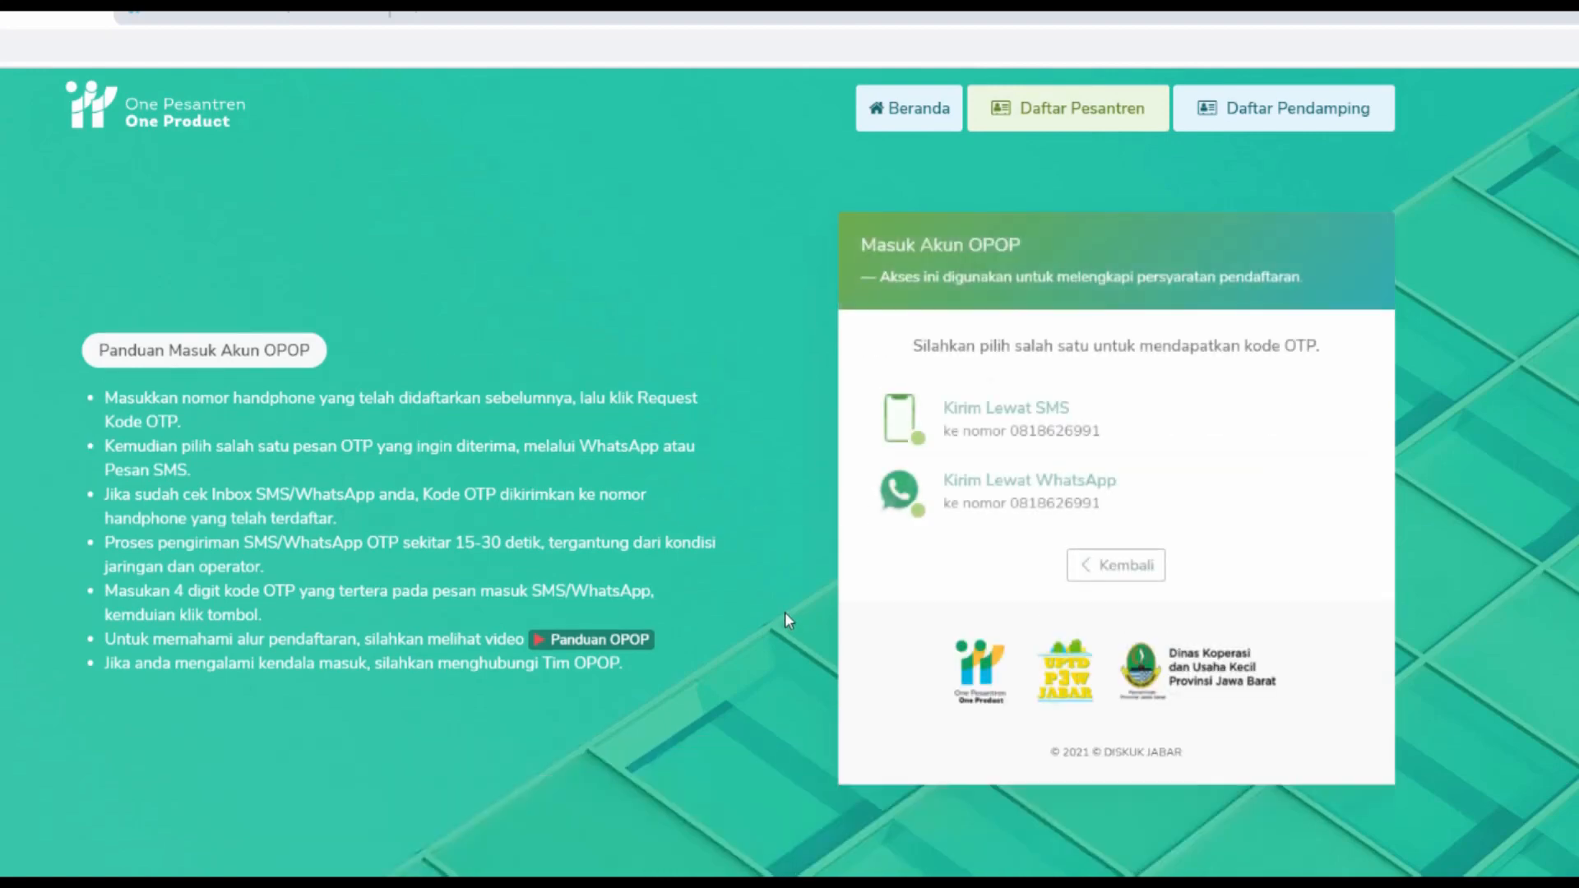
click(1122, 423)
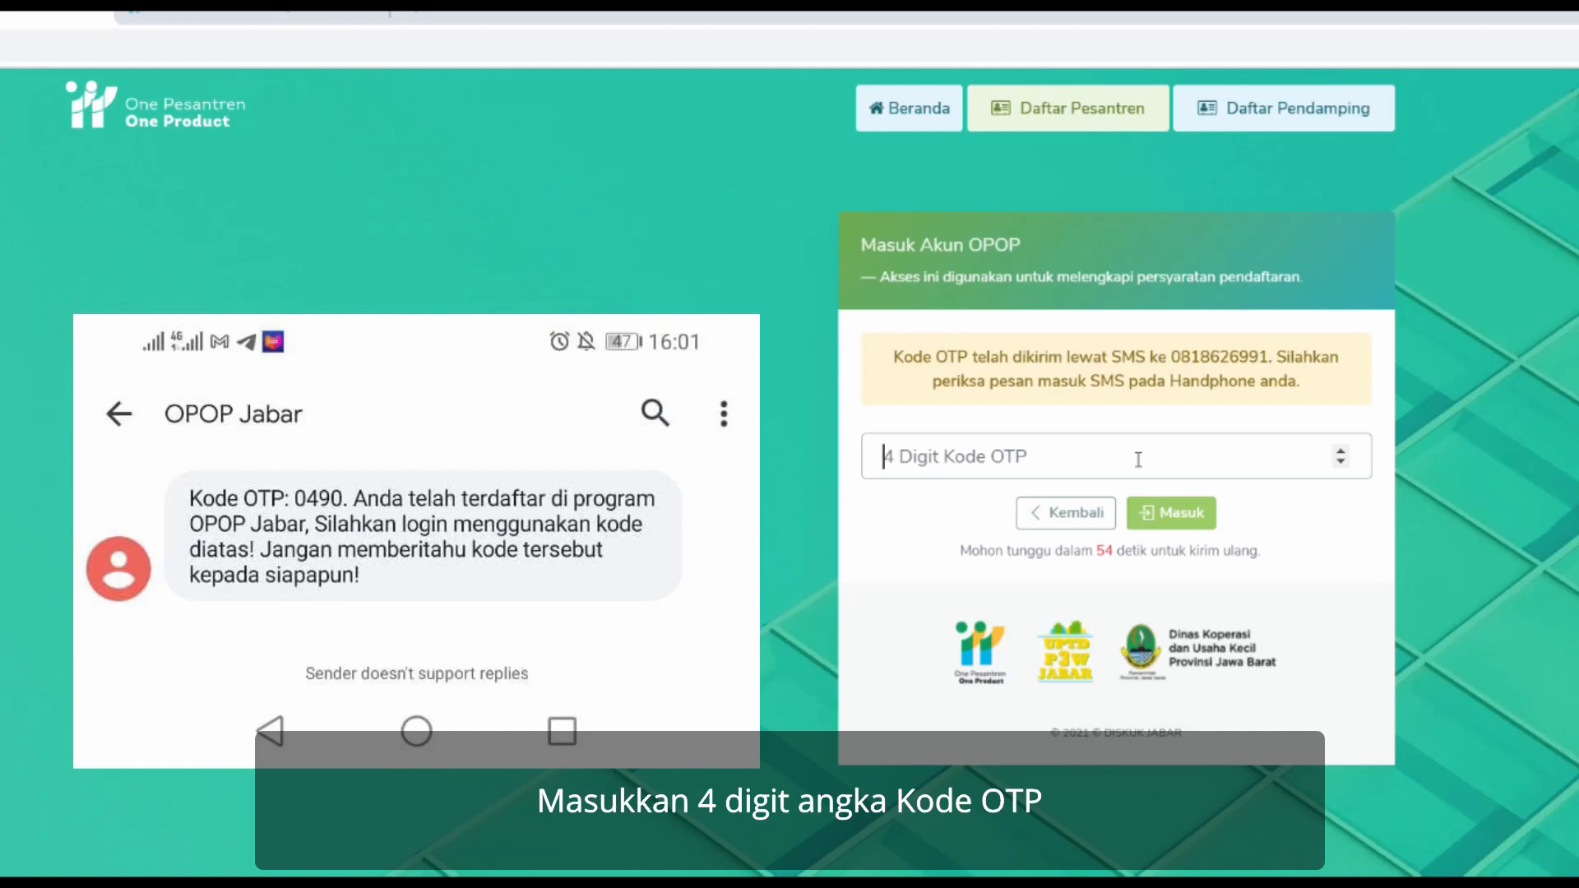
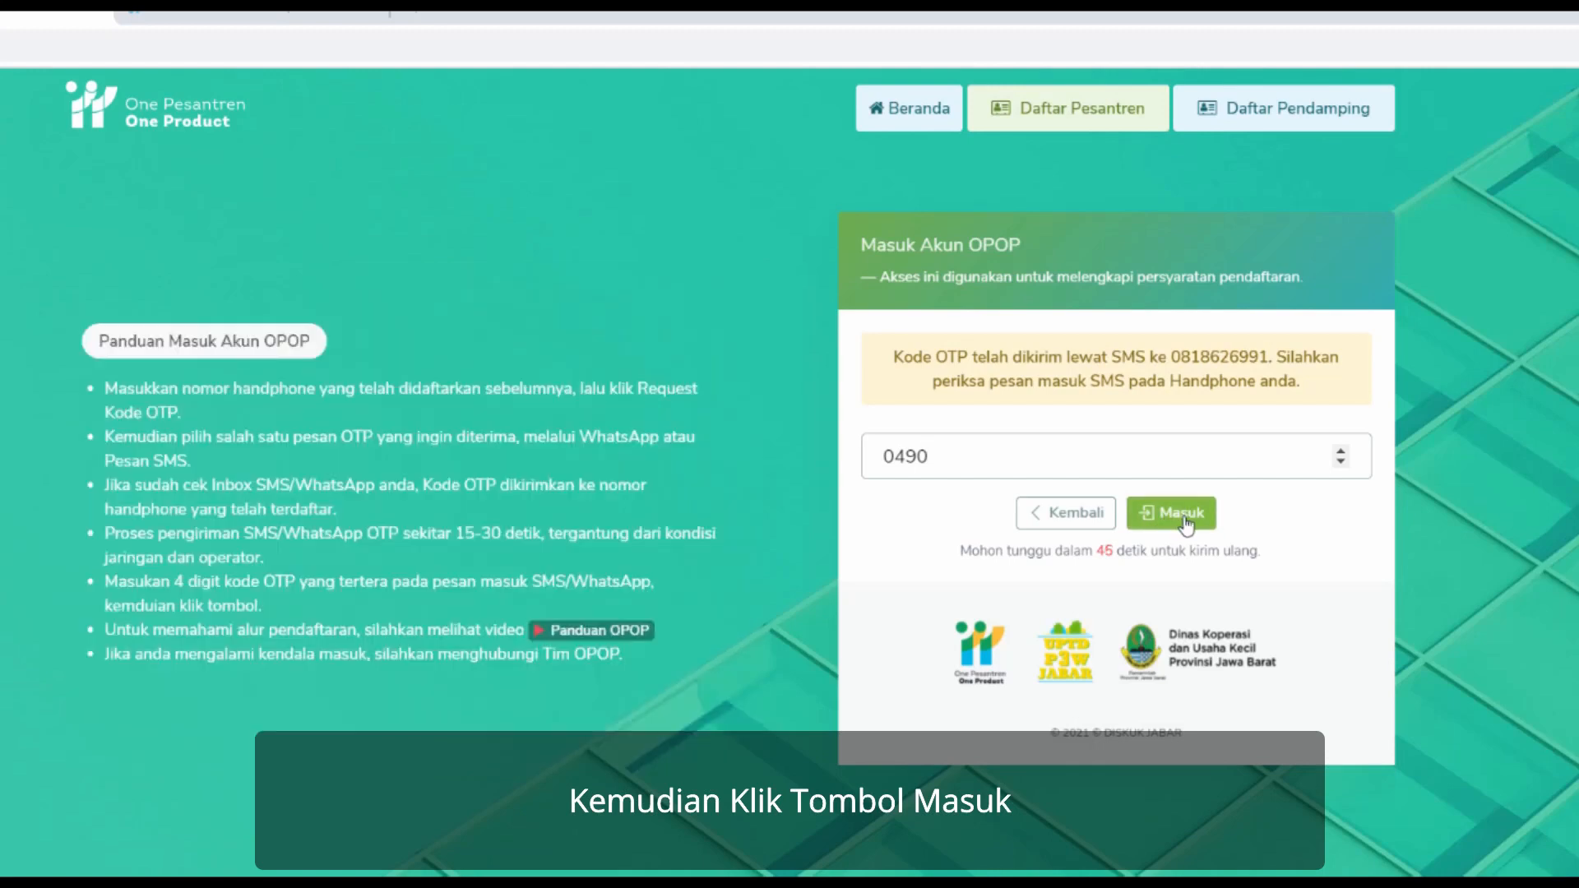
click(1182, 516)
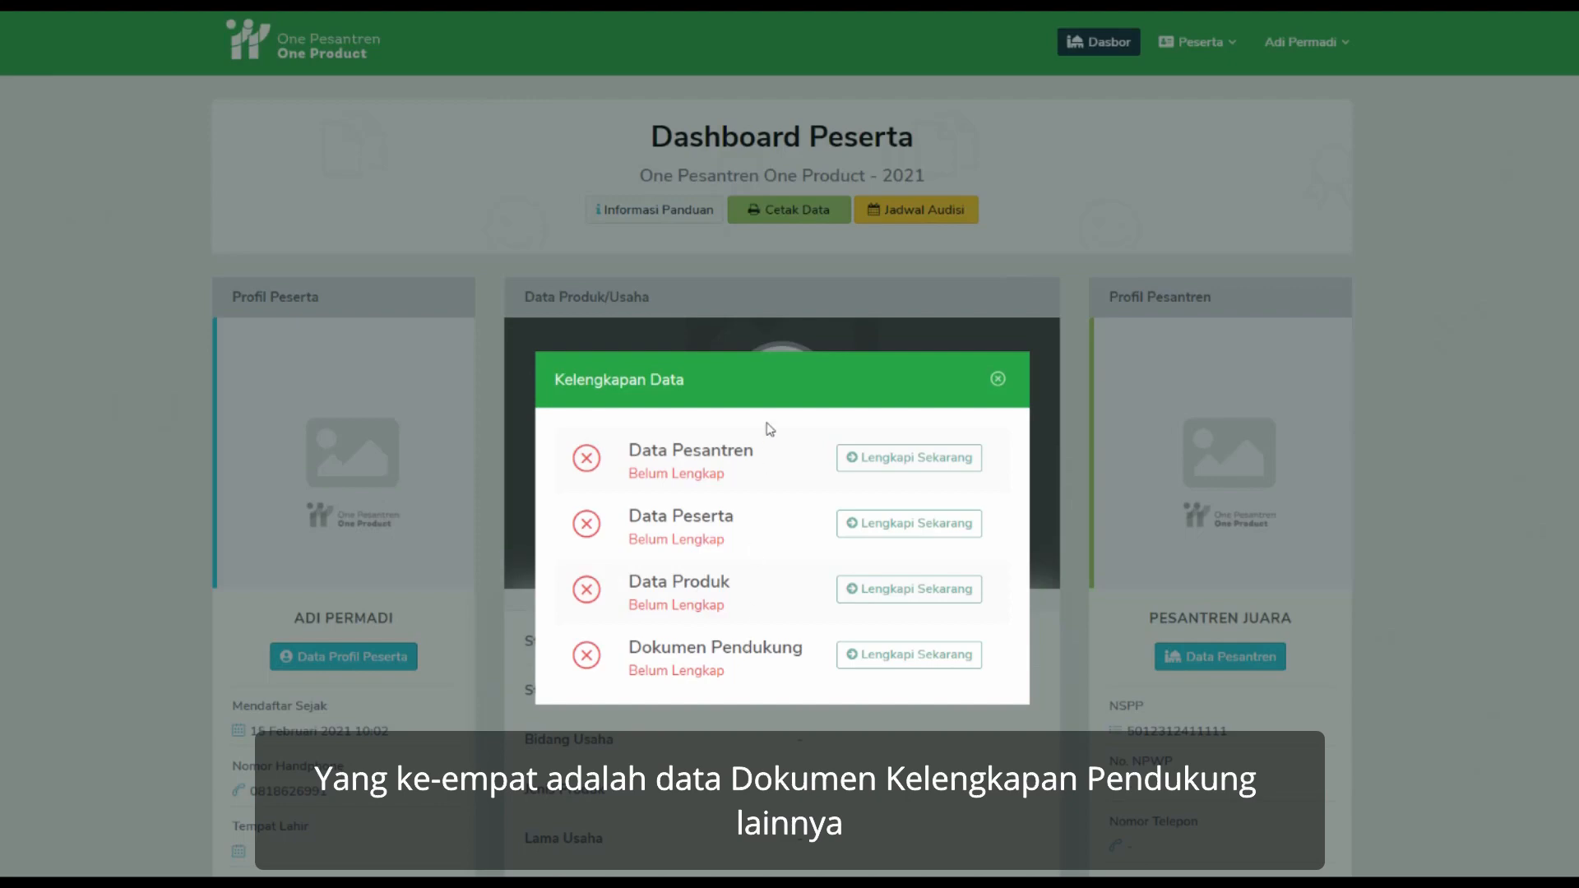
Step: Choose Lengkapi Sekarang for Data Pesantren in the Kelengkapan Data popup
click(951, 466)
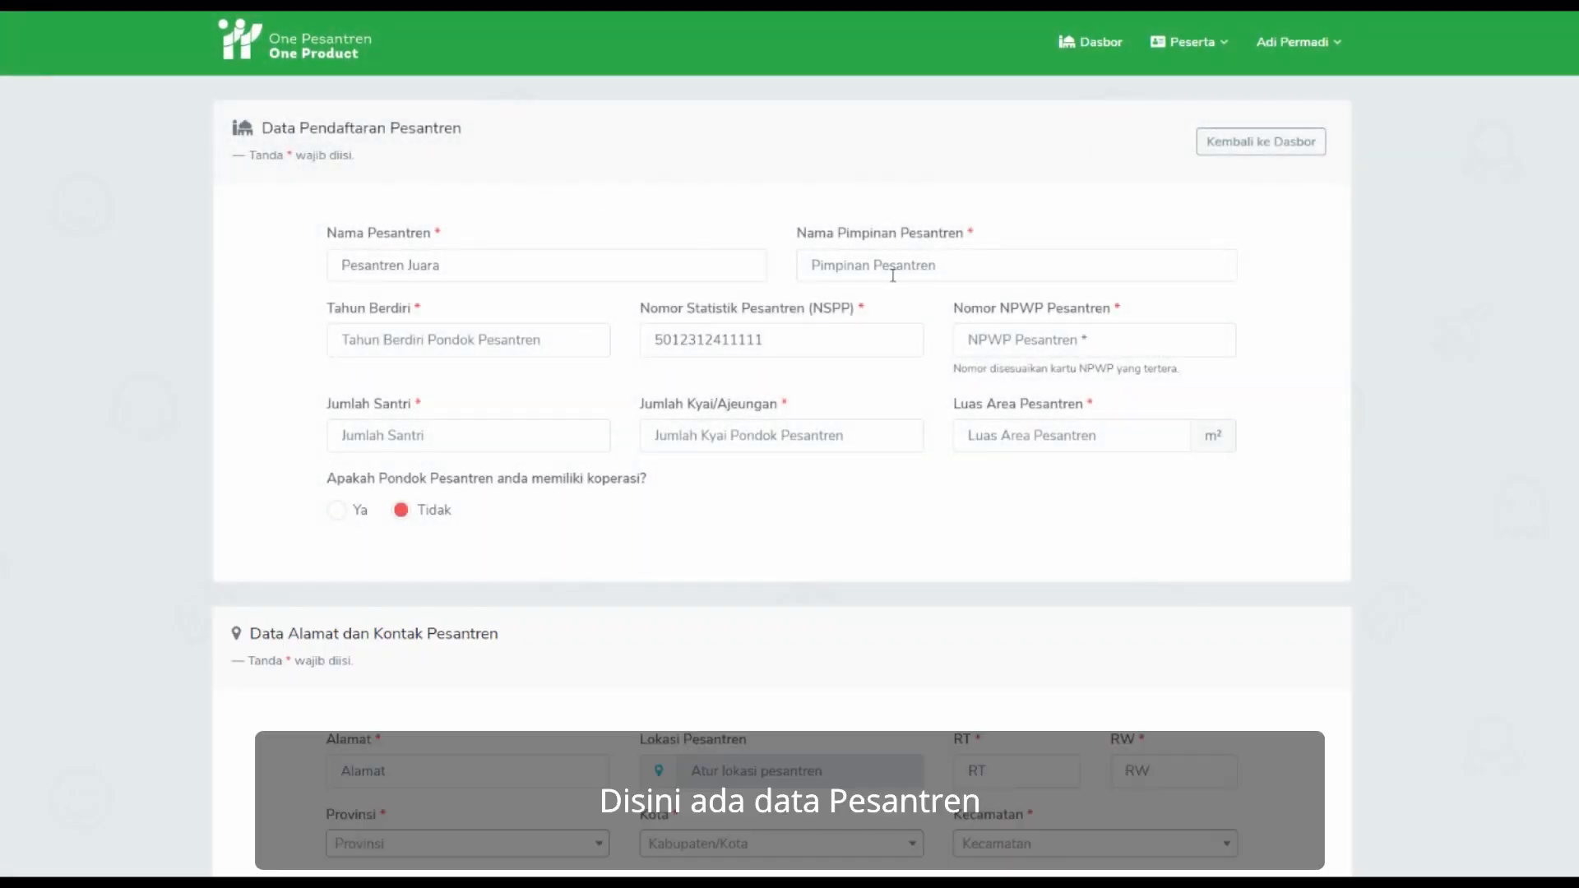
Step: Enter the leader's name, founding year 1989 and the pesantren's NPWP number
click(893, 275)
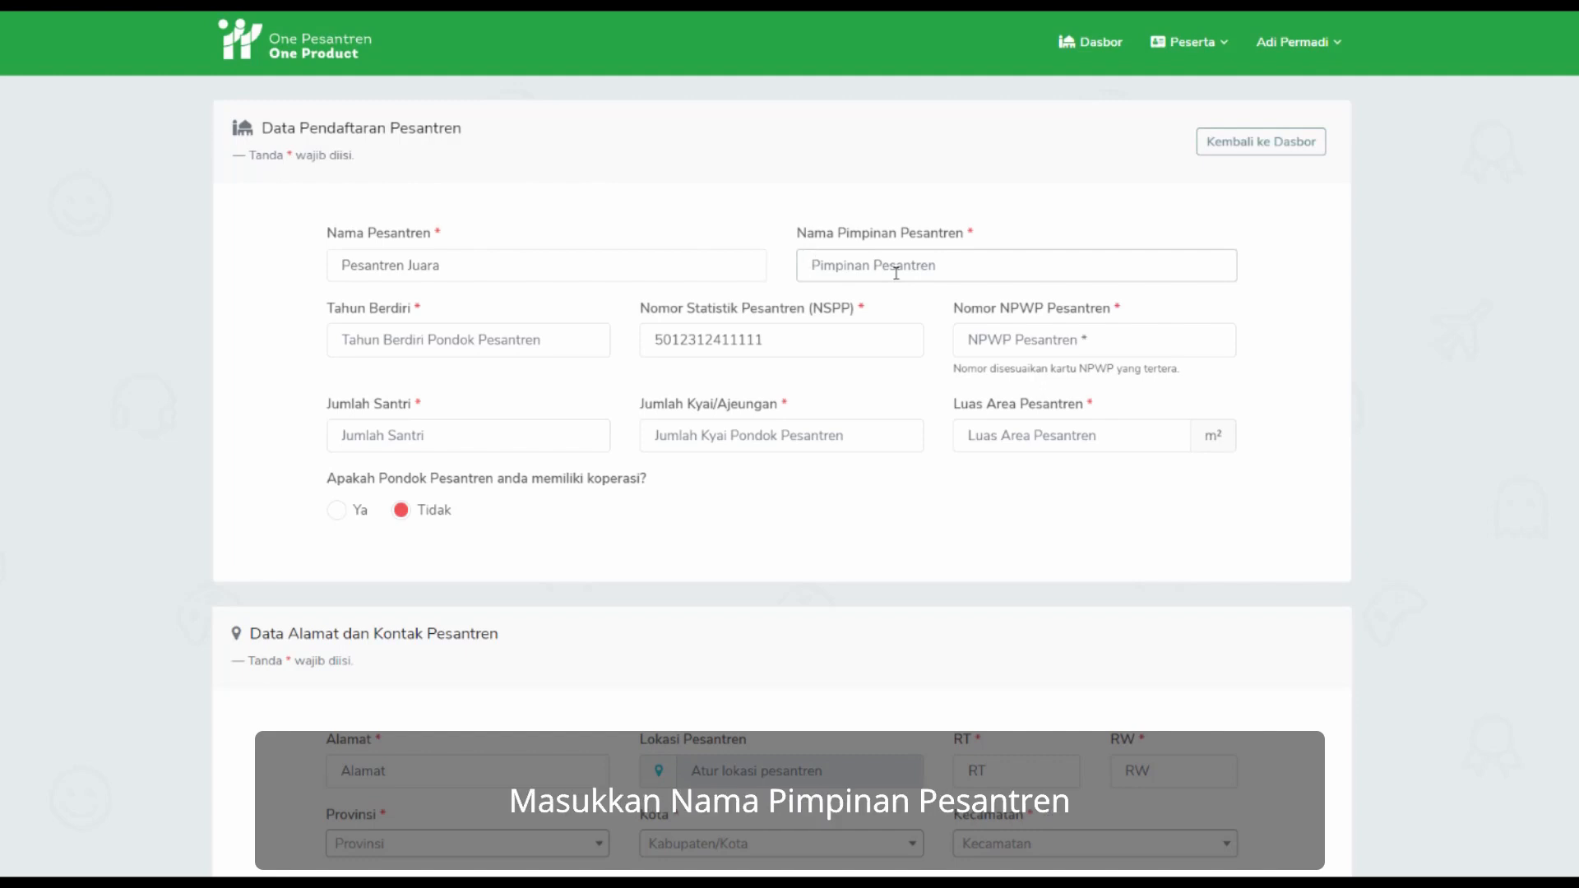
text(Ariss)
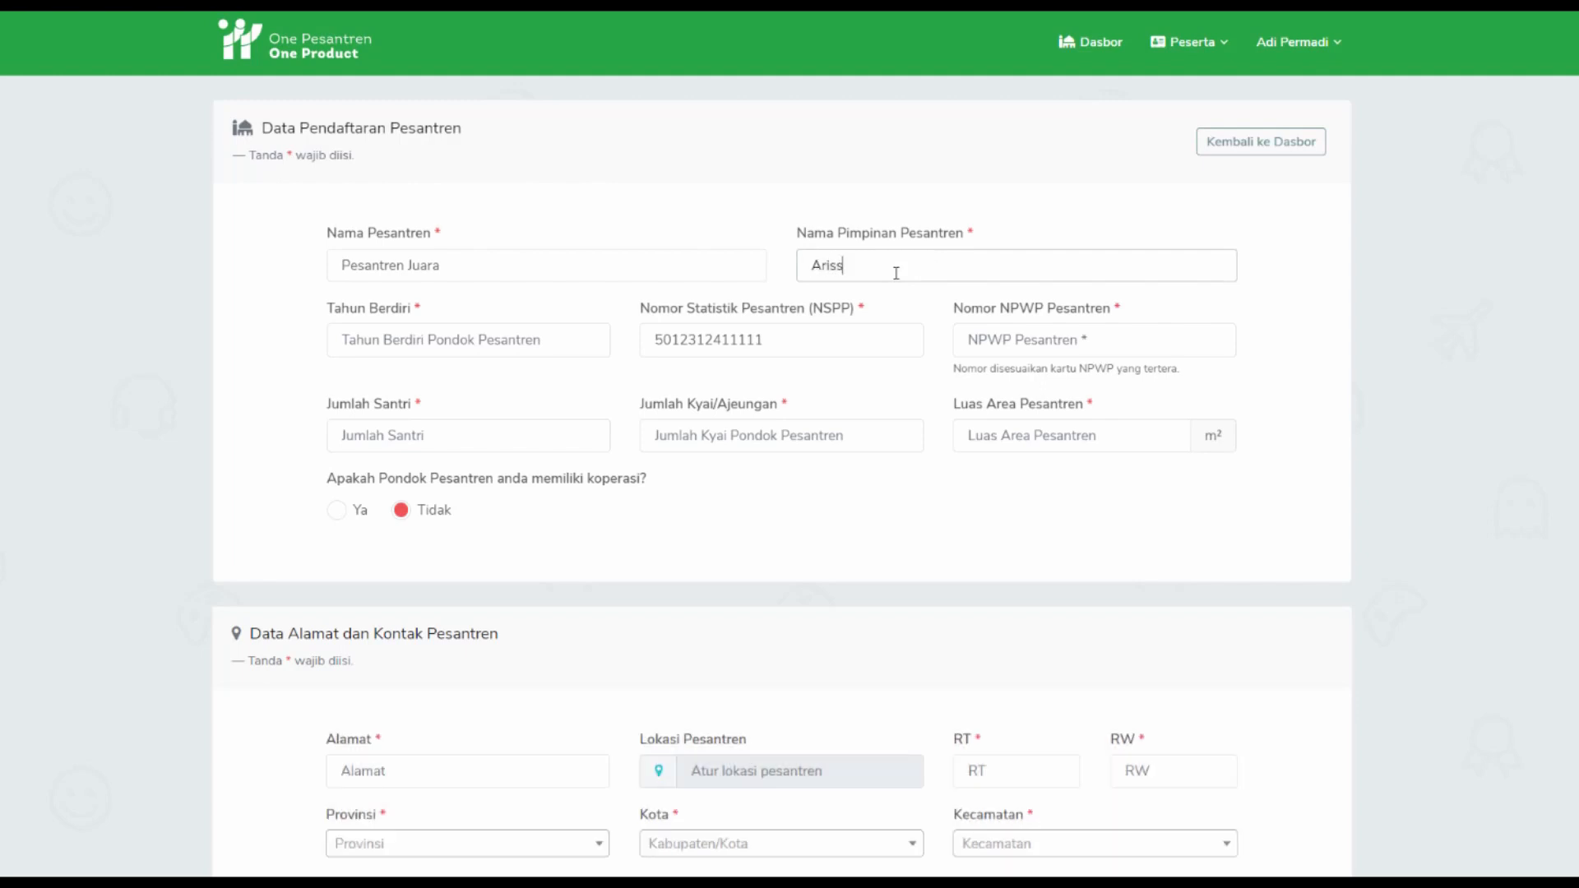
text(andy)
click(482, 346)
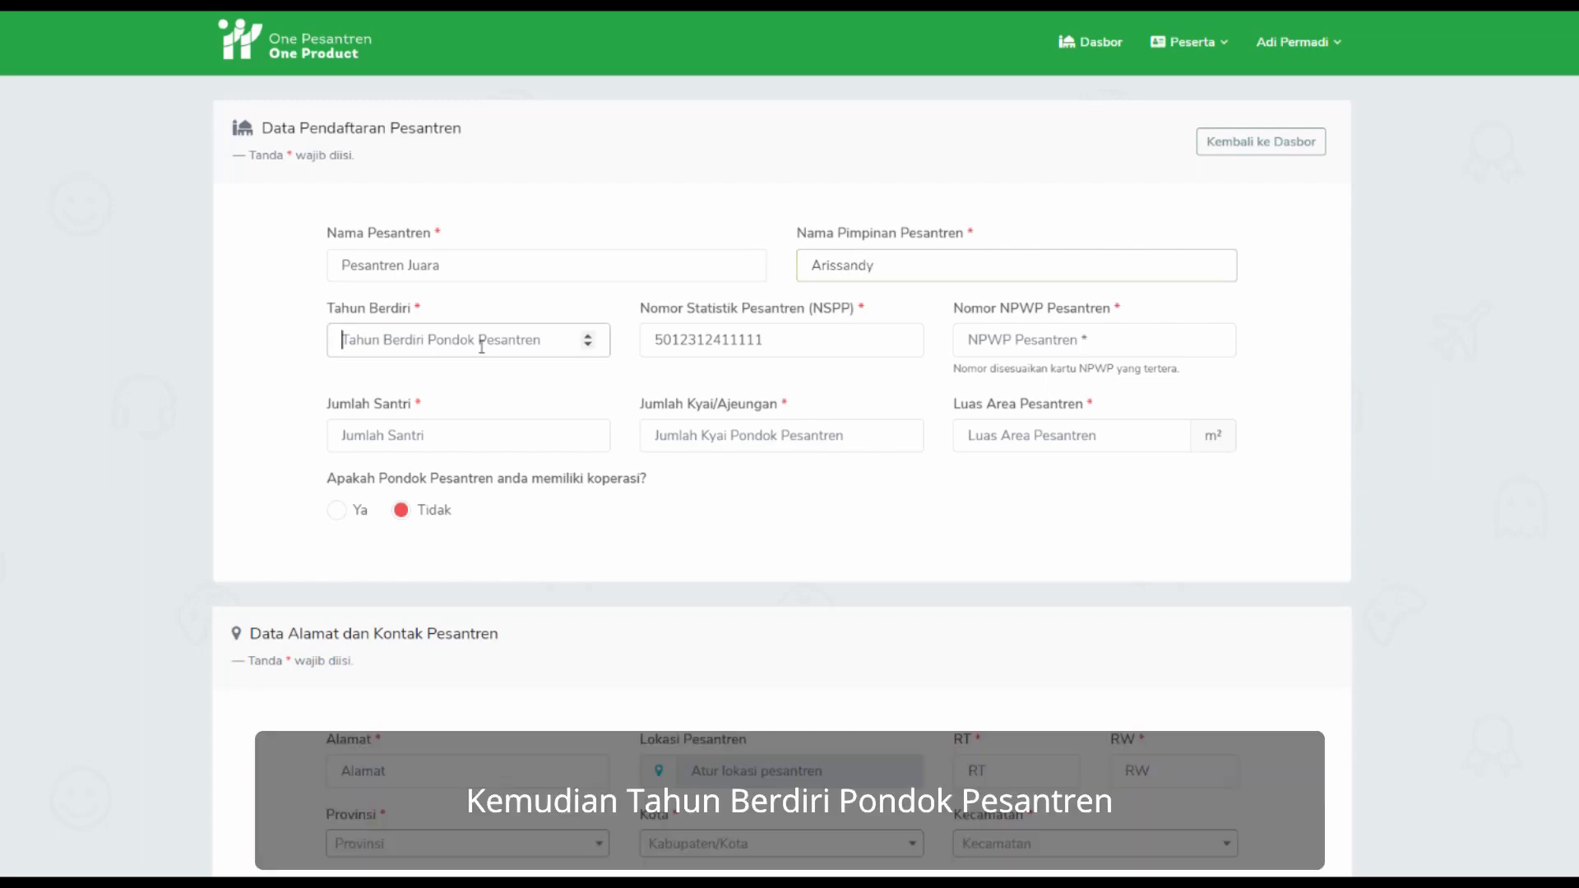
text(19)
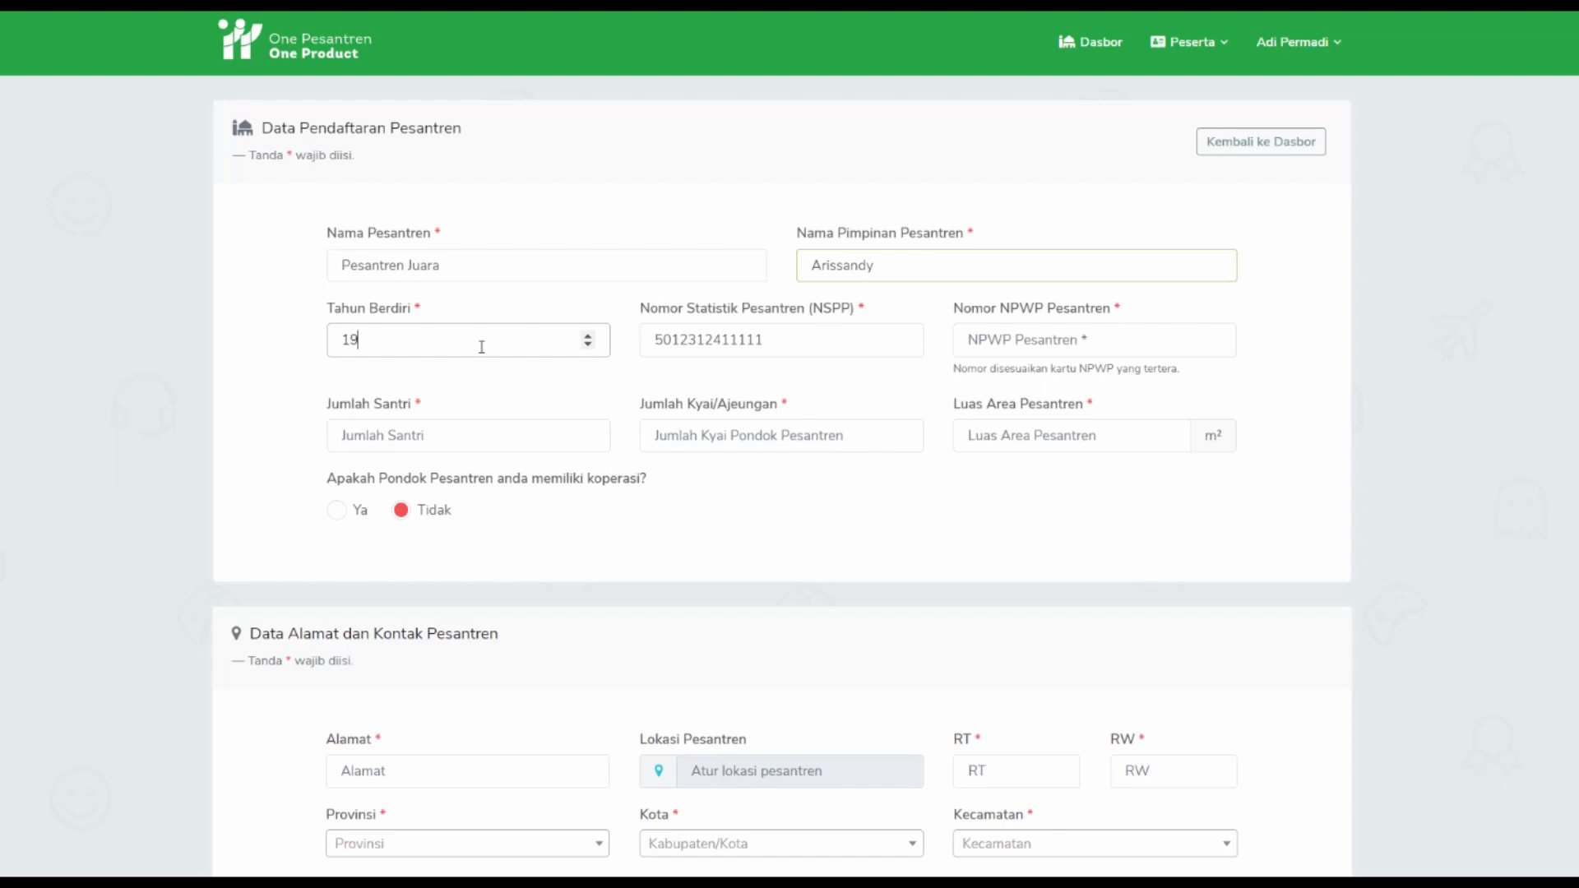
text(89)
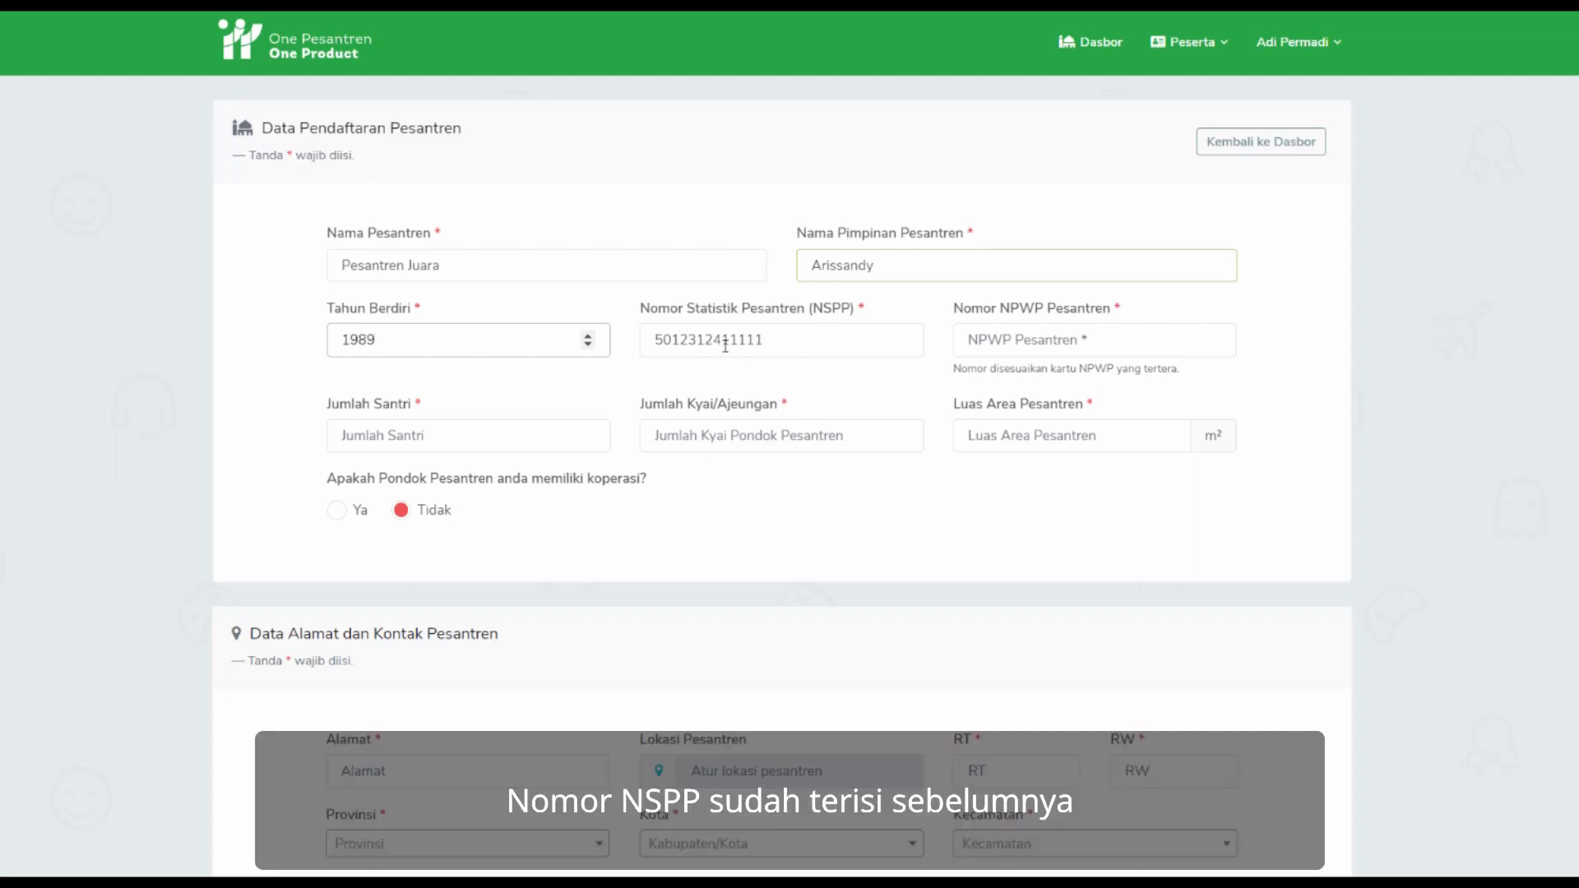
click(1027, 333)
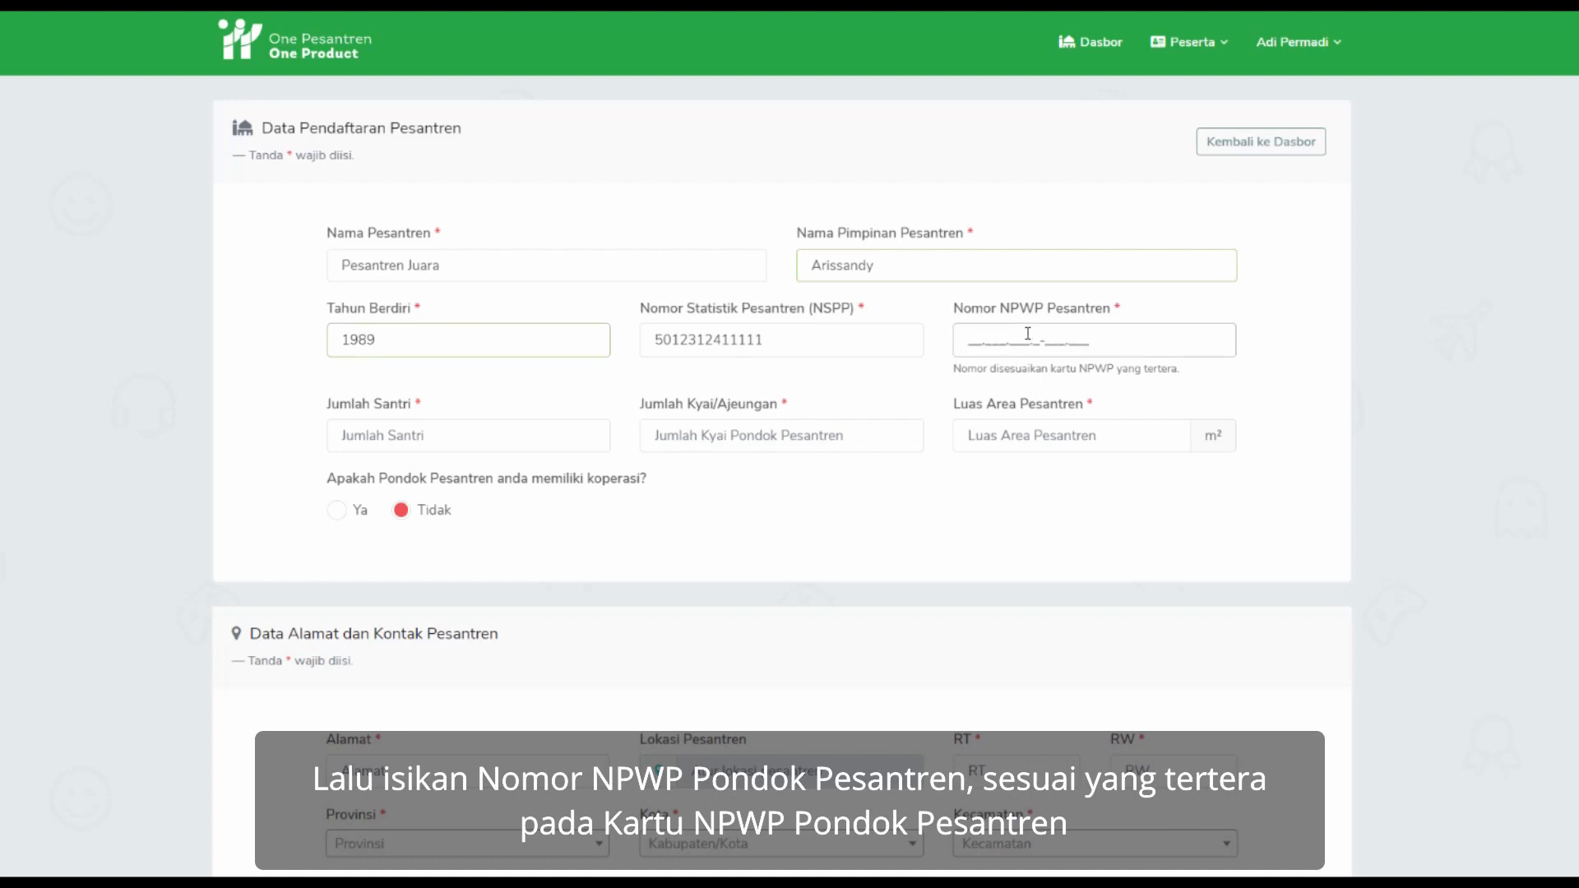
text(50.123.456.7-89)
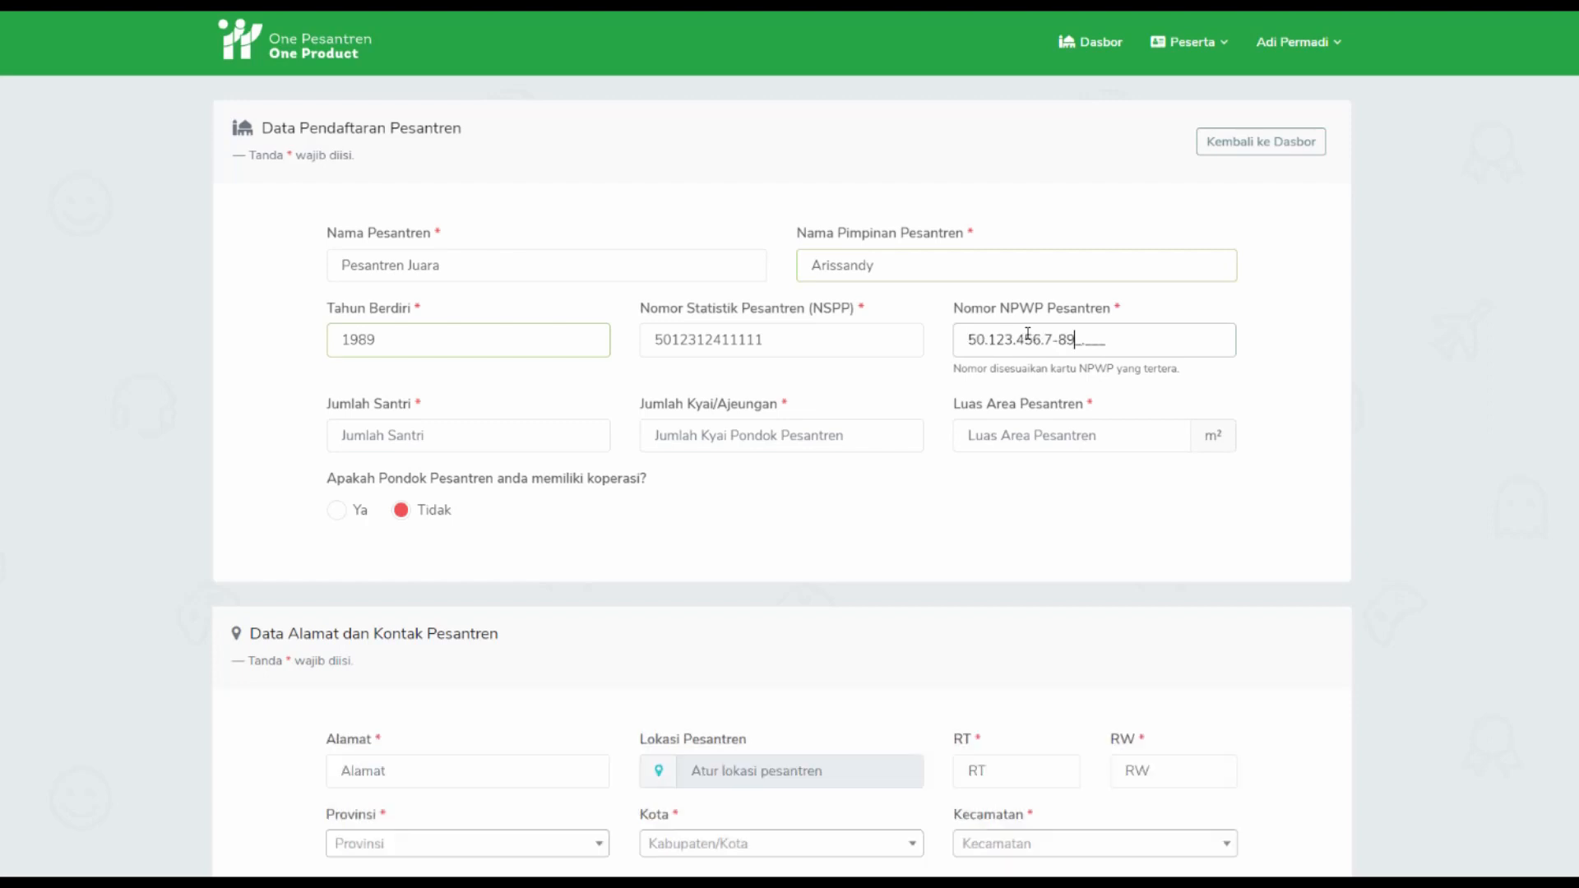
text(1.000)
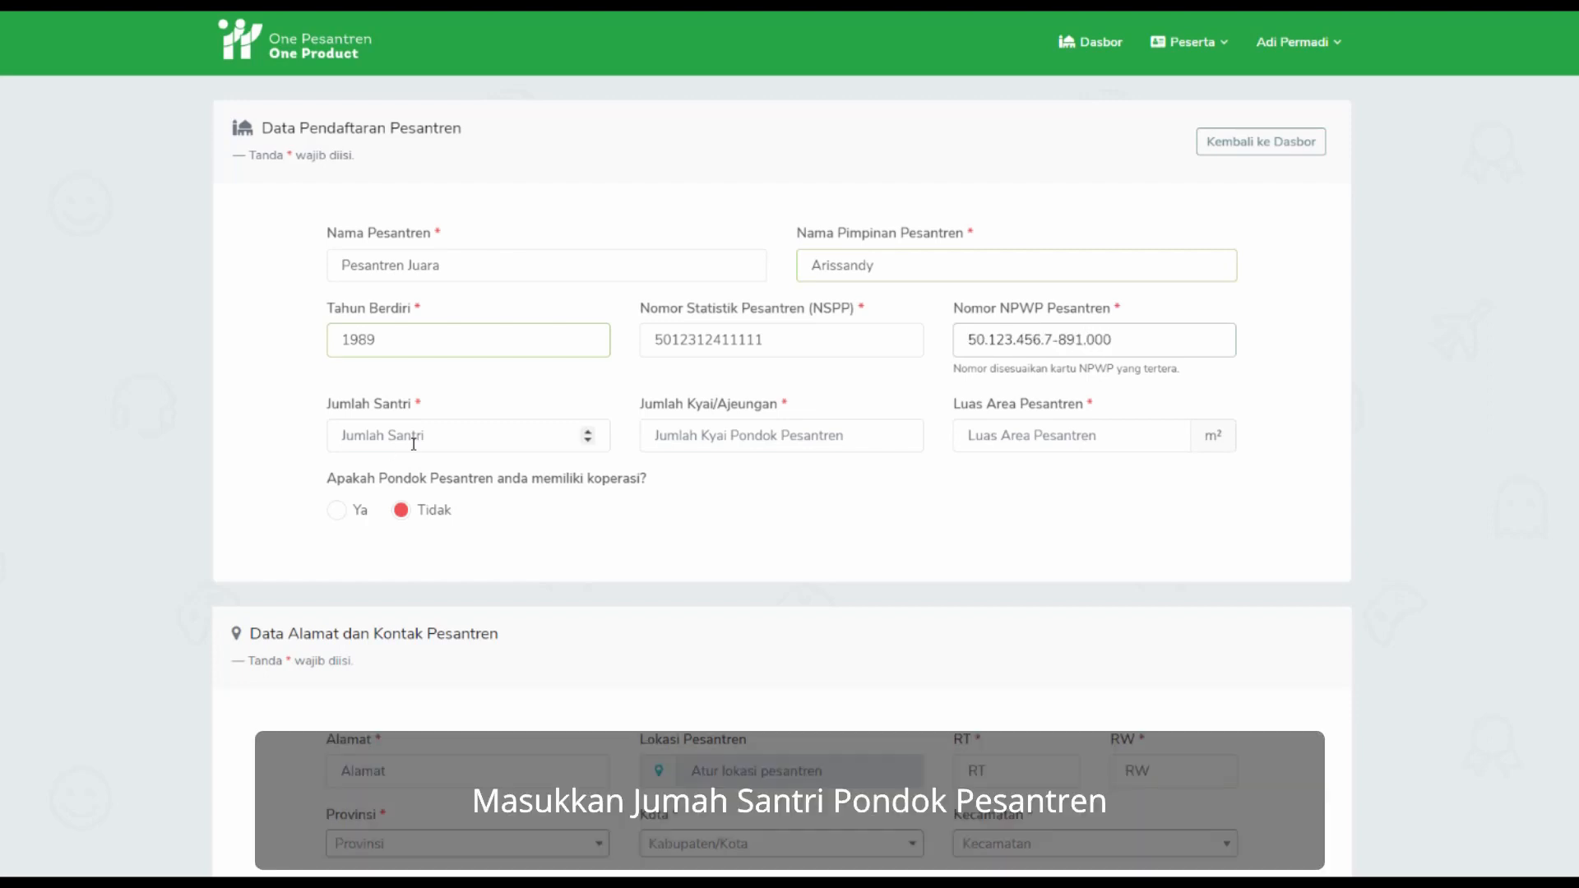
Step: Set 10 santri, 5 kyai/ajeungan, 1000 m² area, and cooperative to Ya
click(414, 443)
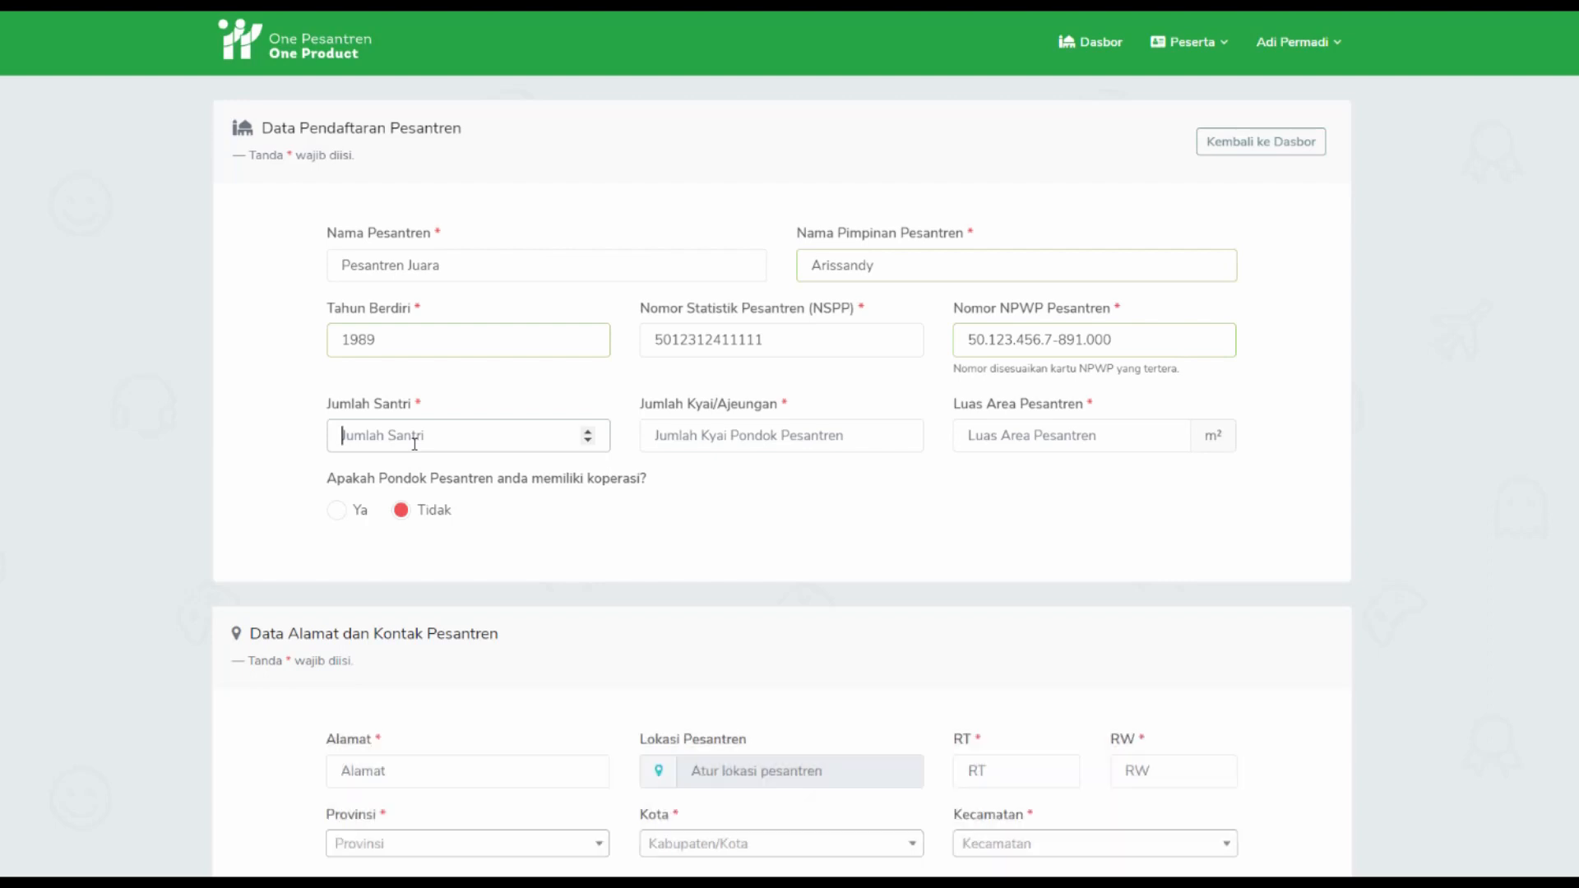
text(10)
click(728, 444)
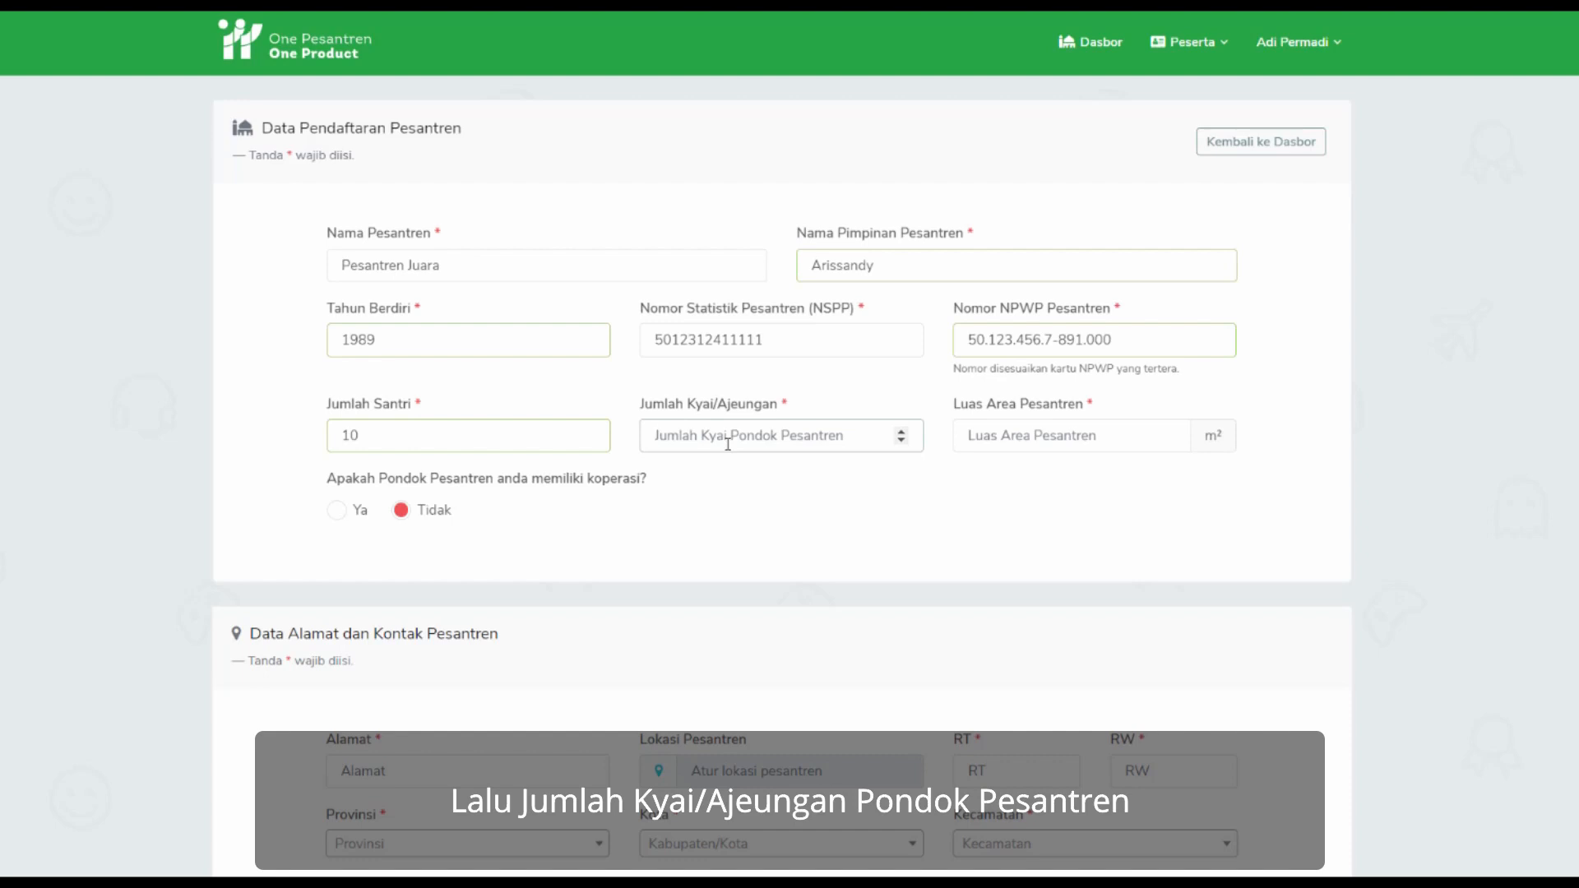
text(5)
click(1039, 436)
text(1000)
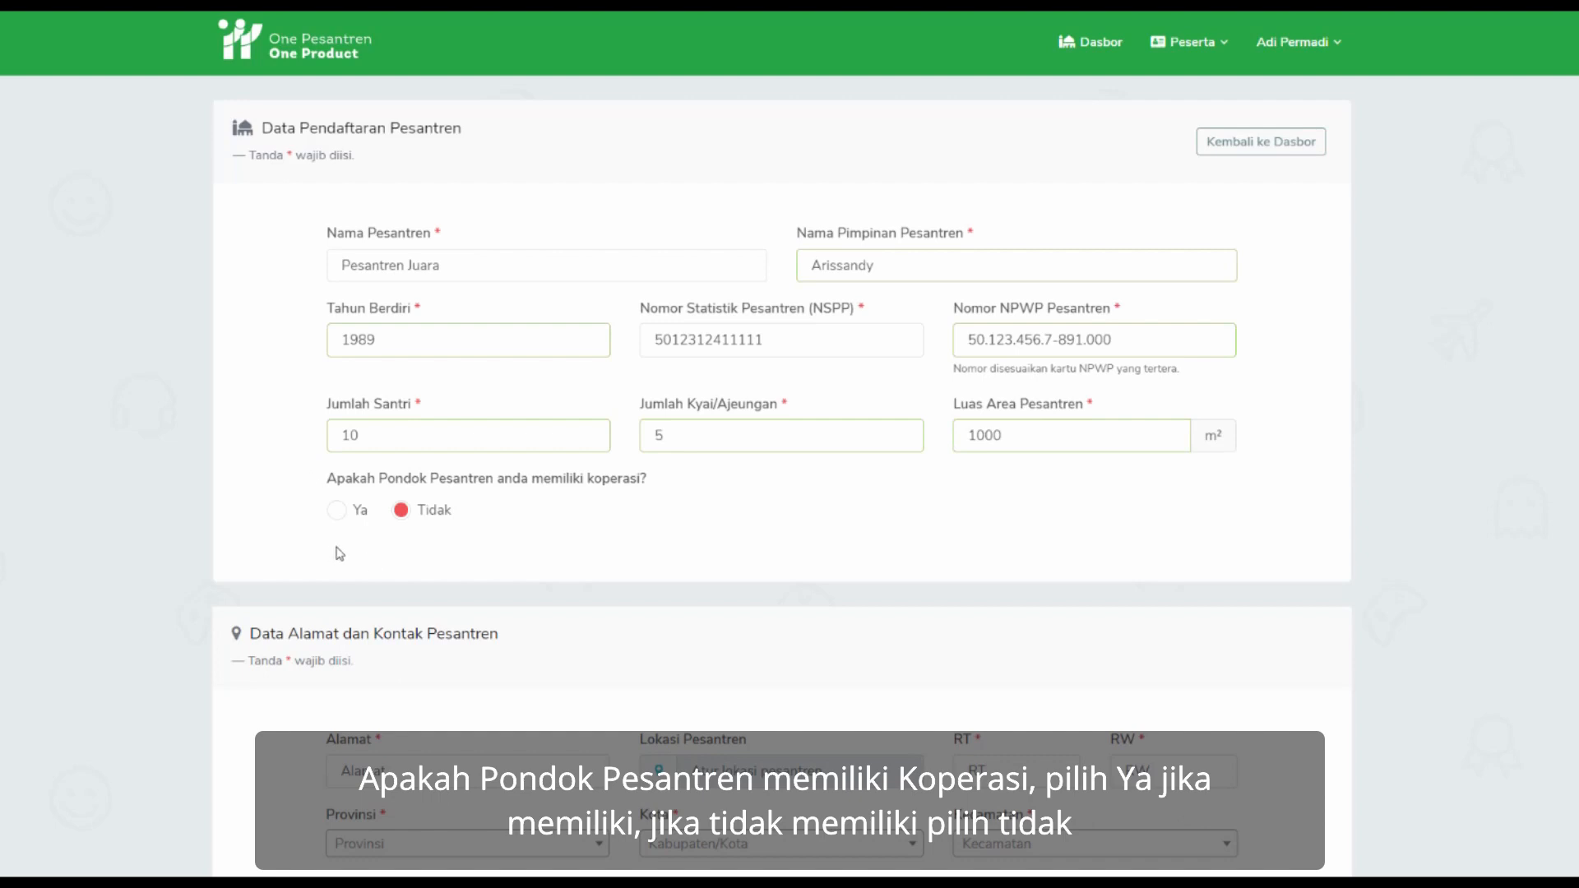
click(336, 511)
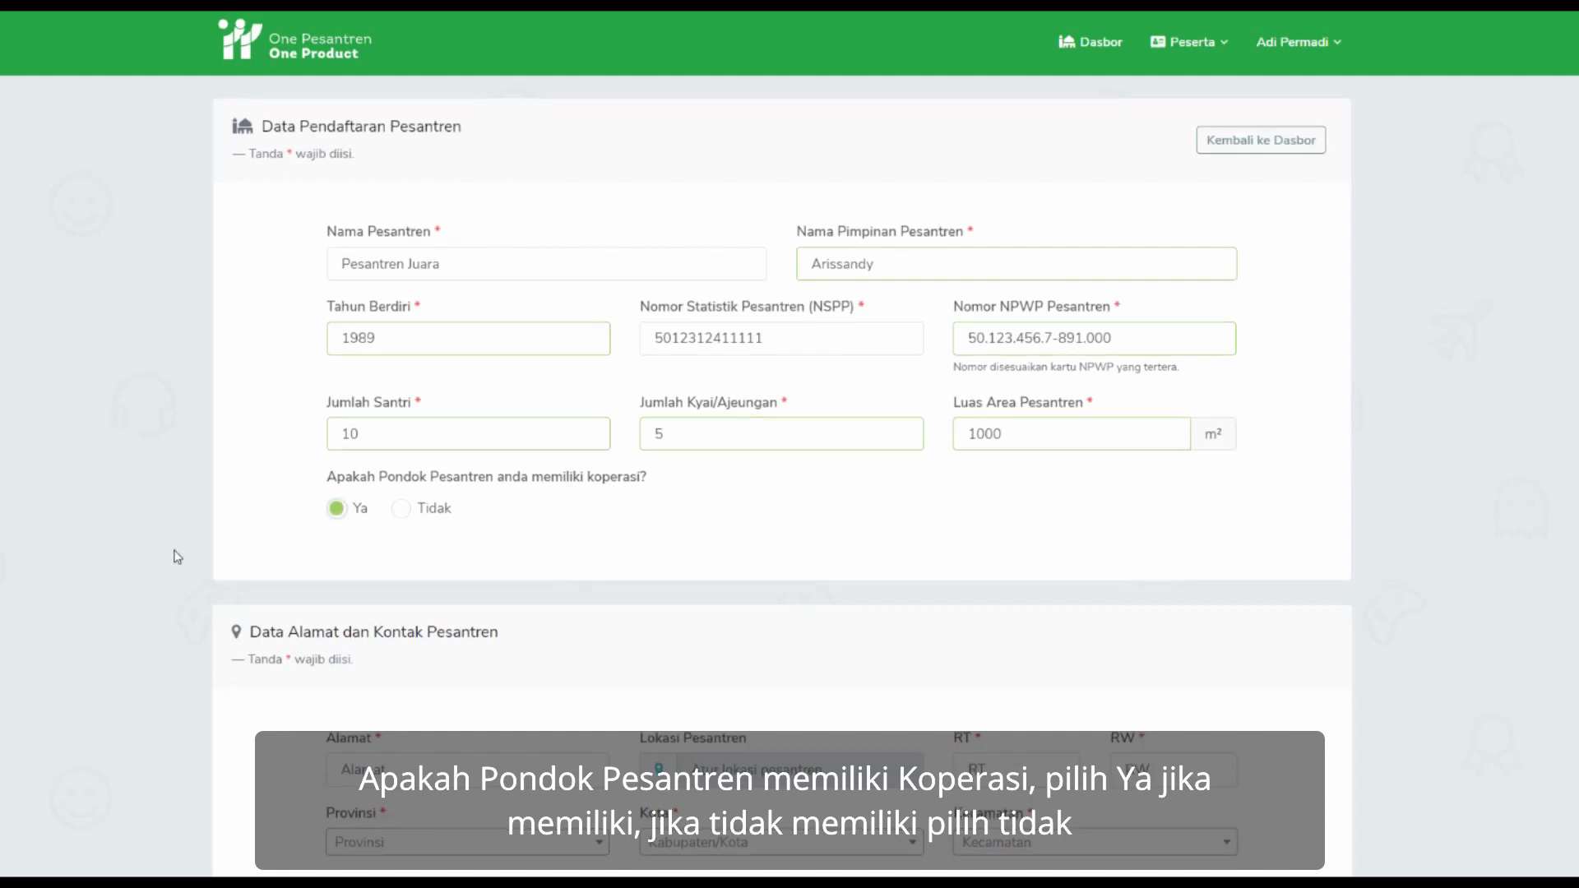
scroll(176, 554, down, 3)
Step: Enter the pesantren's street address in Alamat and open the Set Koordinat map dialog
scroll(190, 572, down, 3)
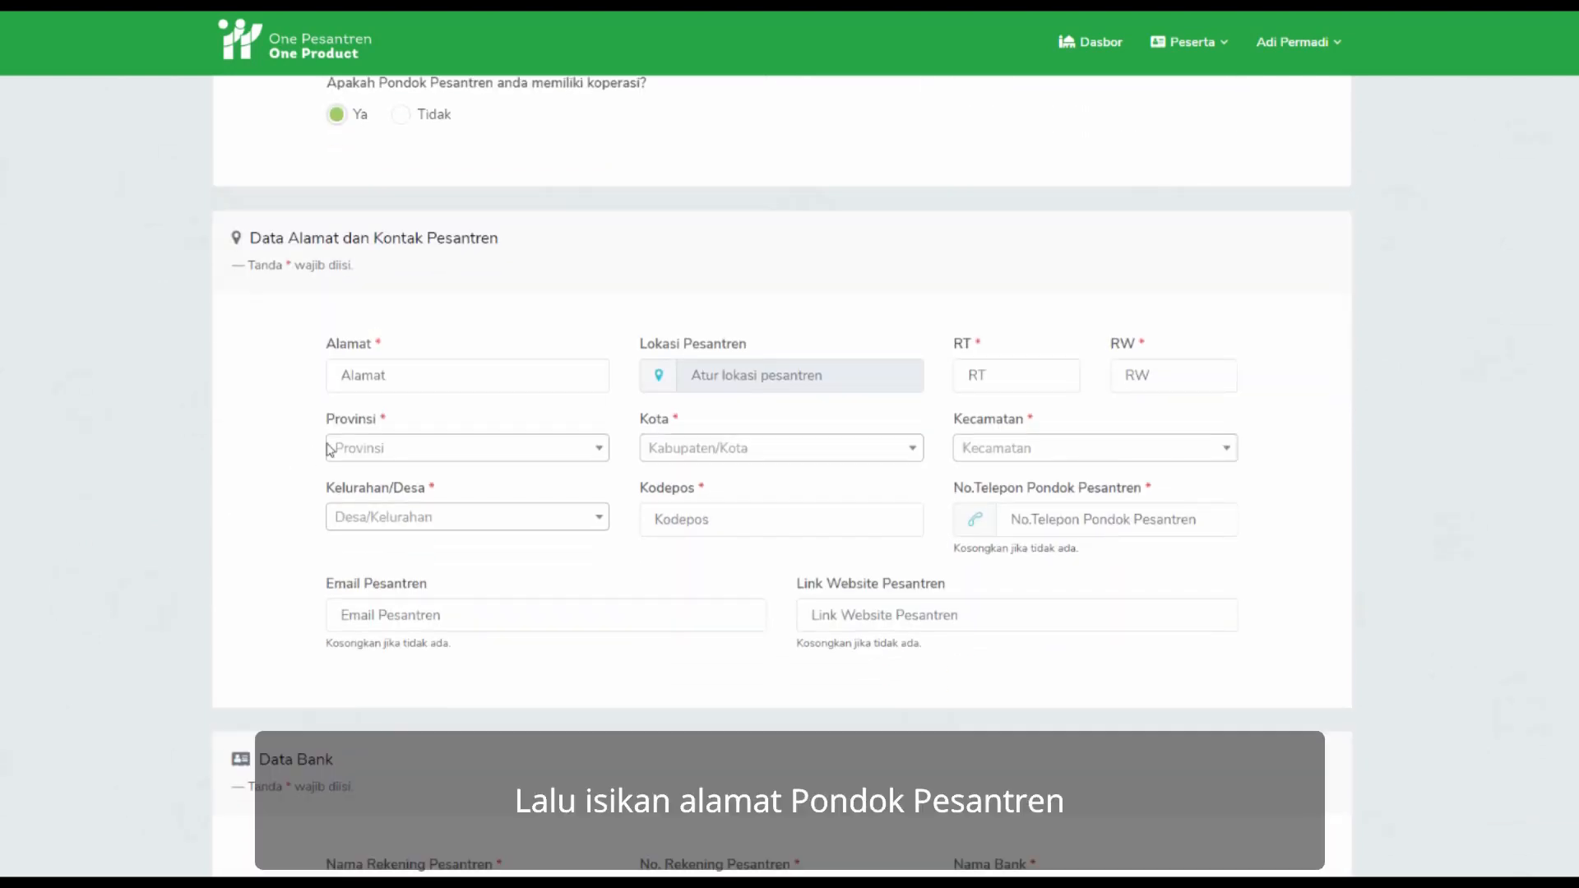
click(455, 366)
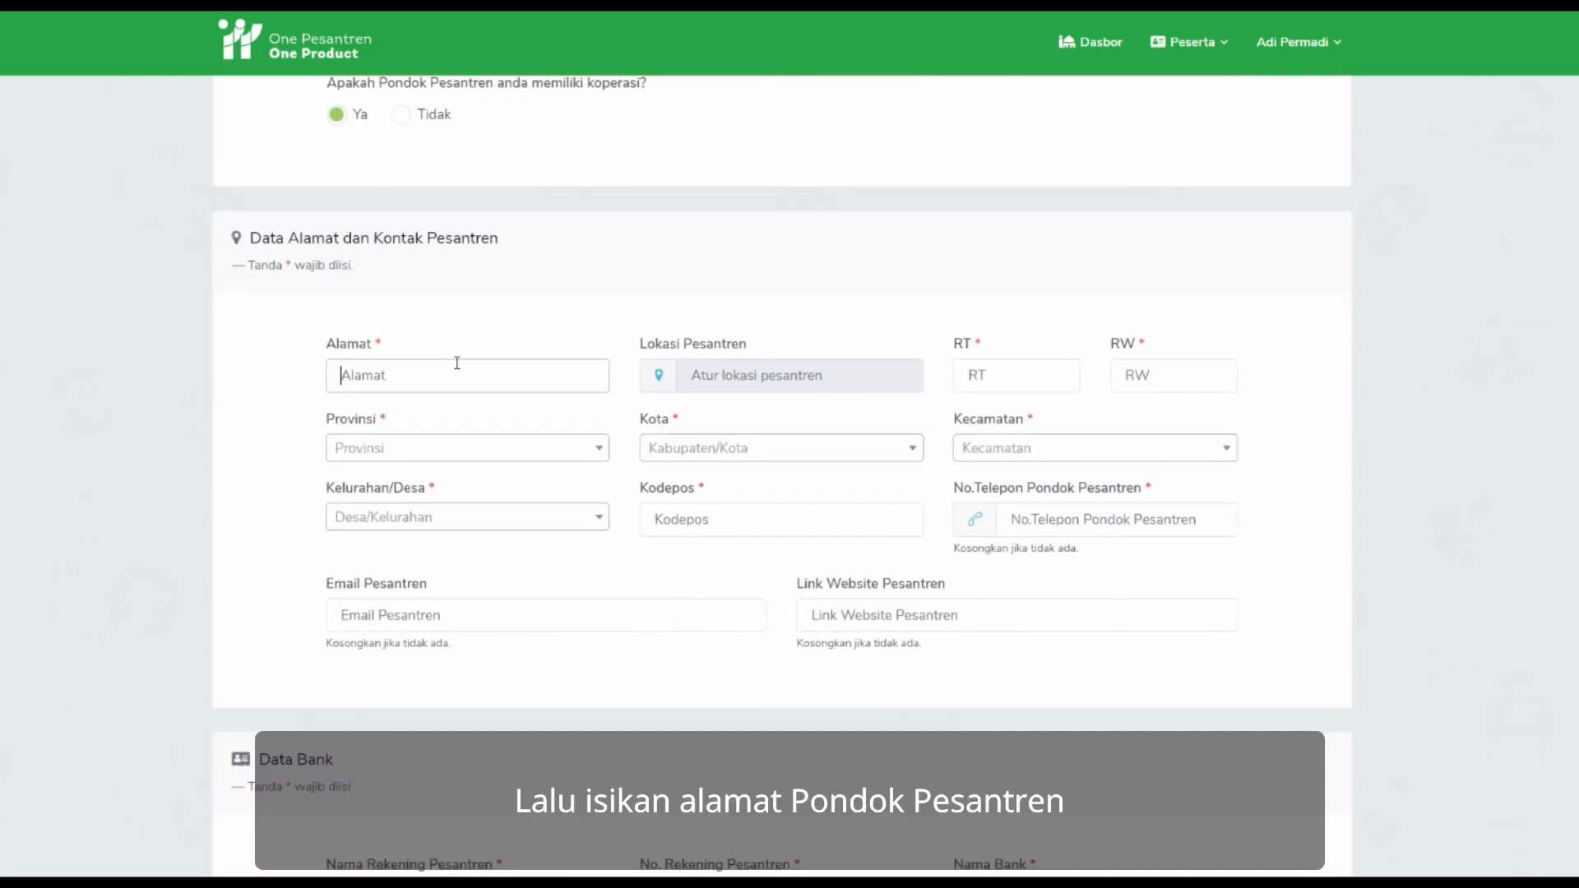
text(Jl)
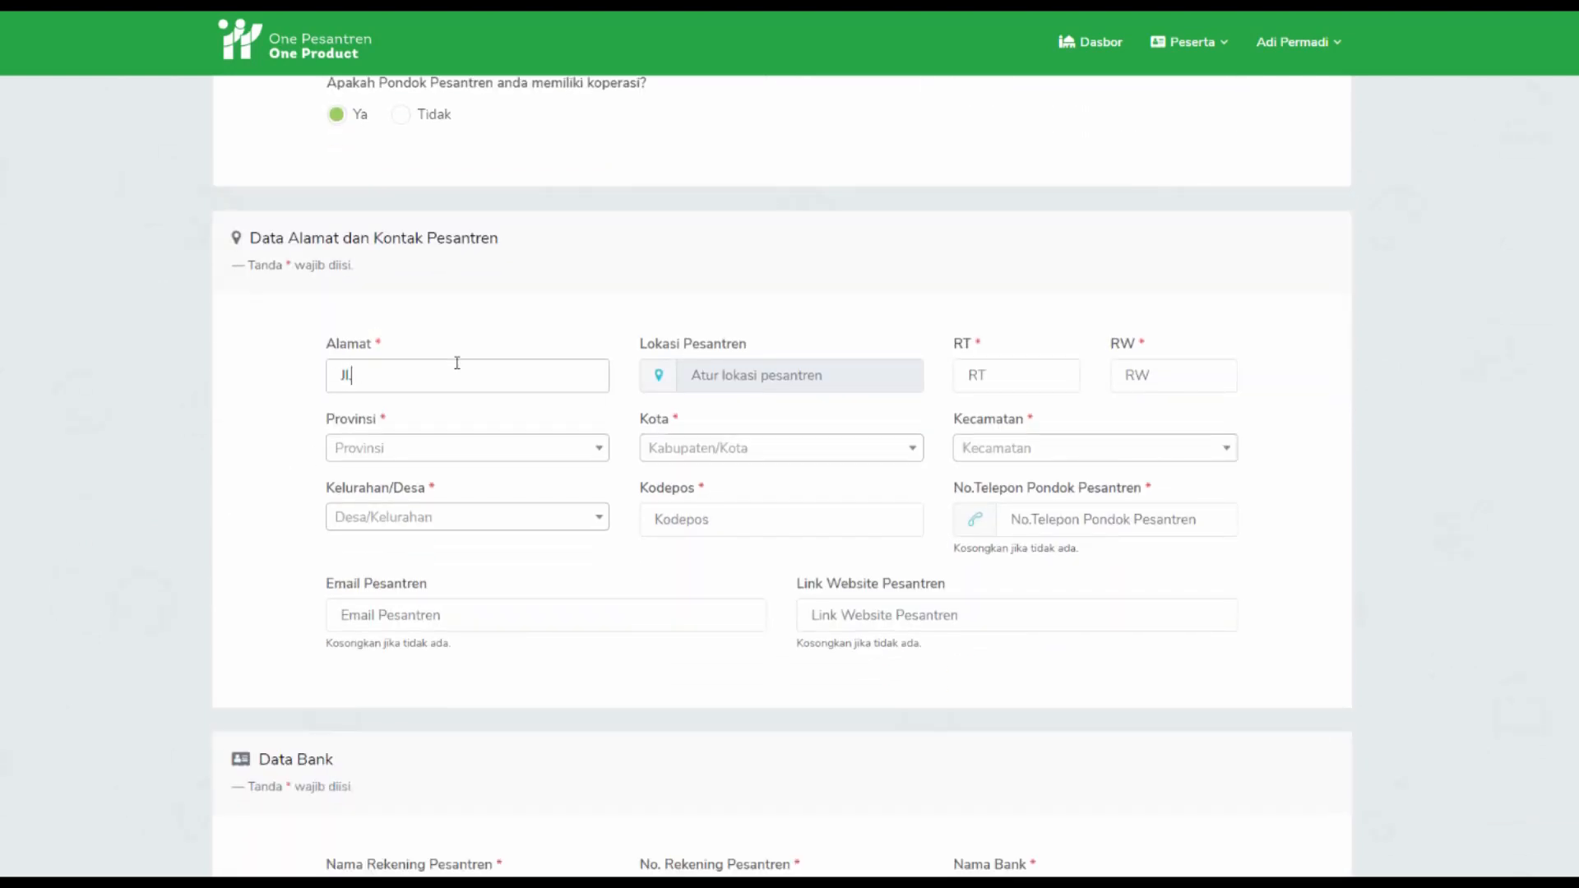
text(. Sukamenak Bandung Juara)
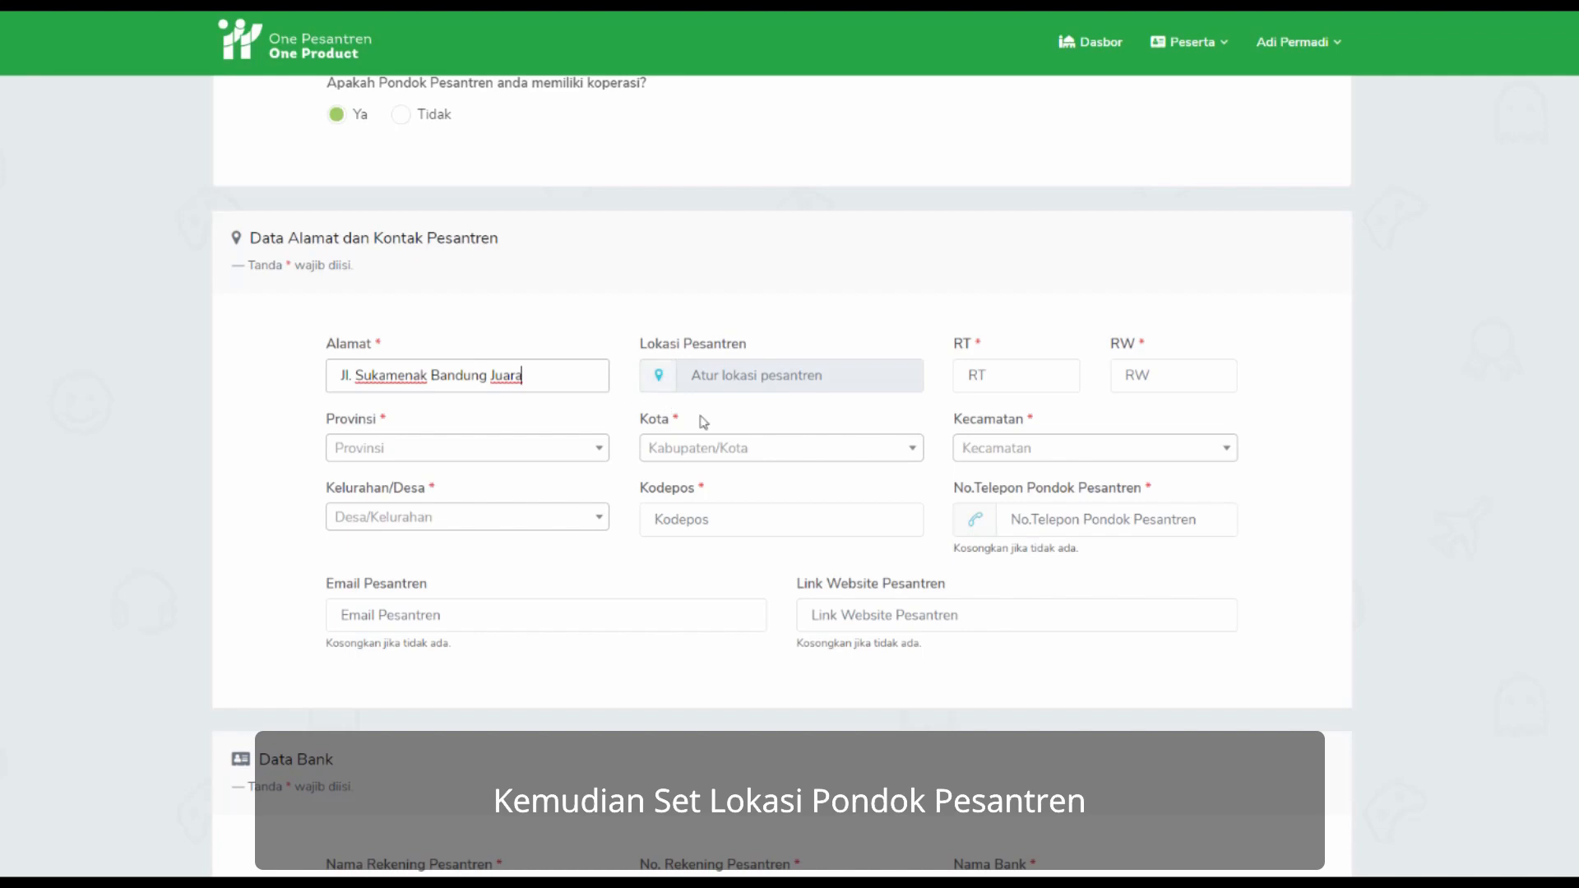
click(816, 383)
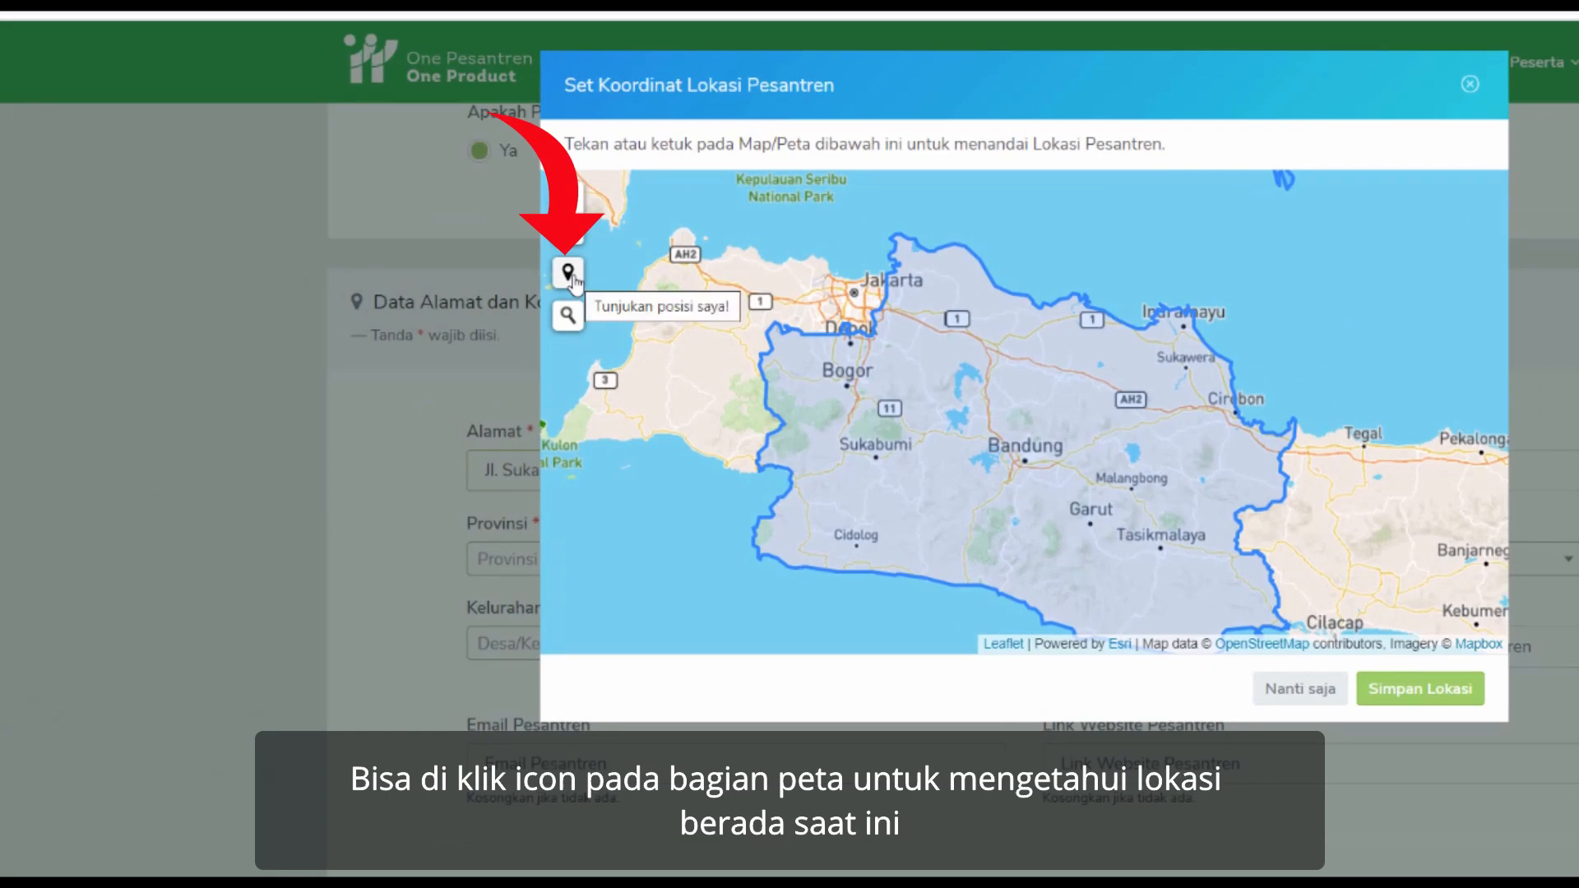
Step: Locate the current position on the map, zoom in, pin the marker there and save it
click(572, 278)
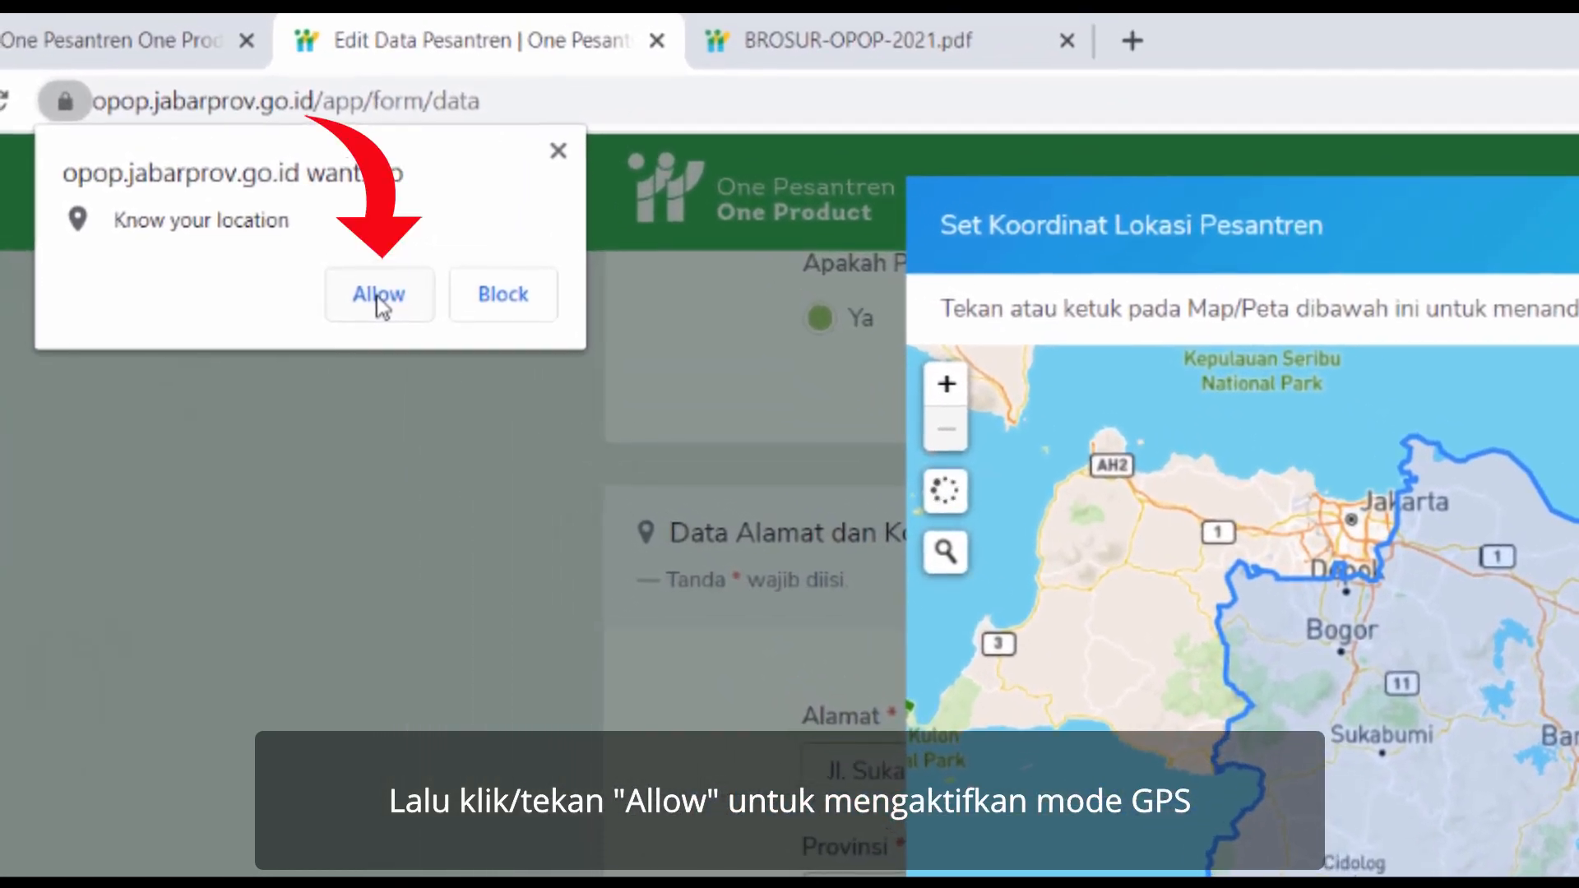
click(378, 296)
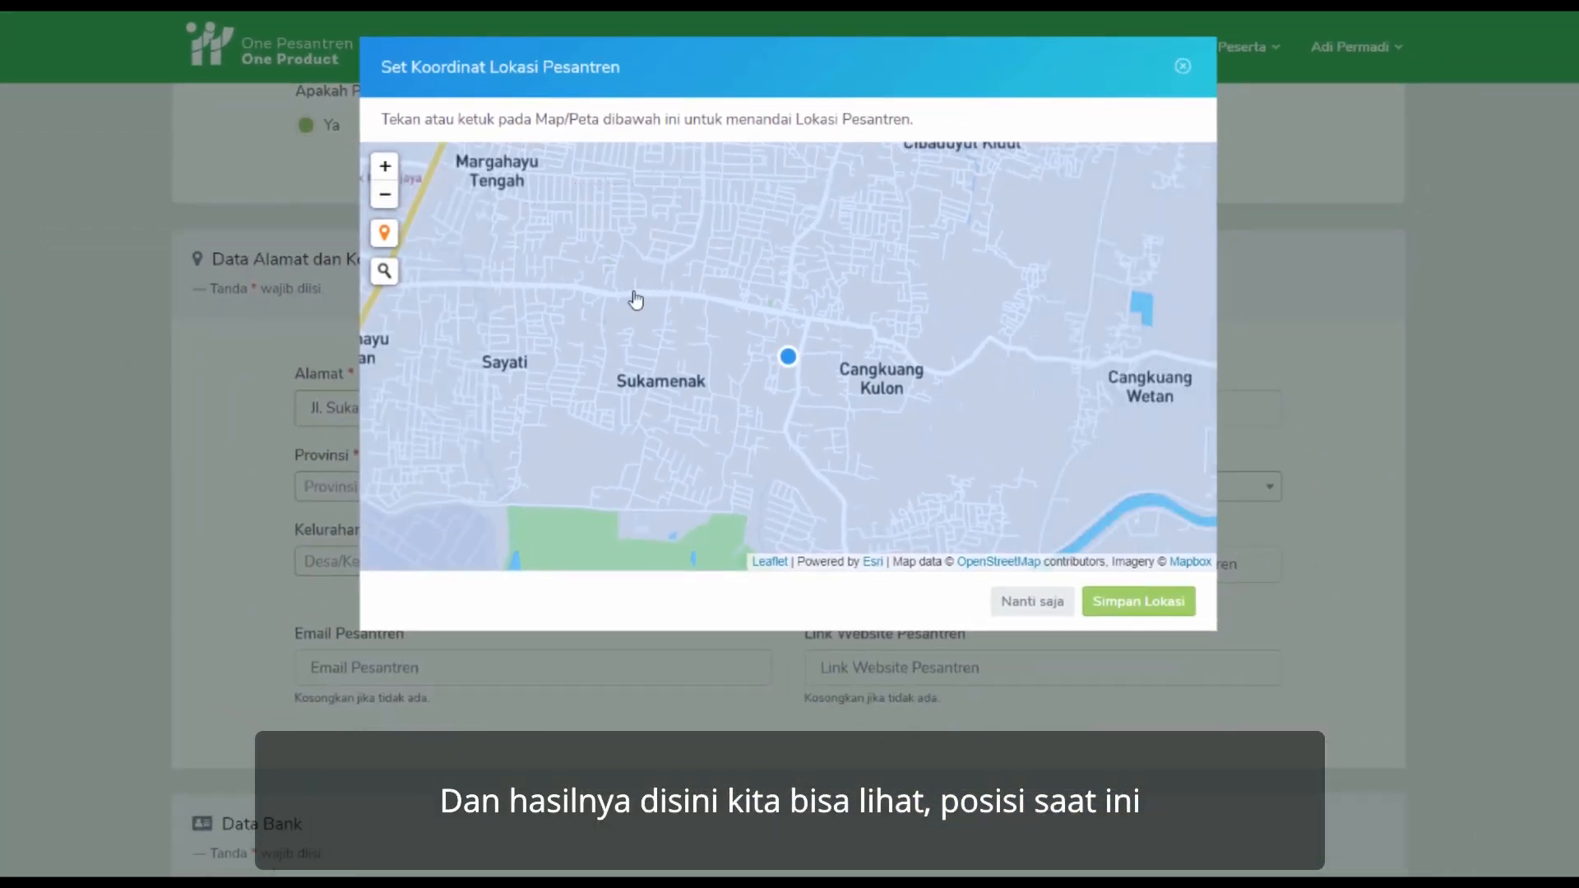
click(384, 167)
click(384, 167)
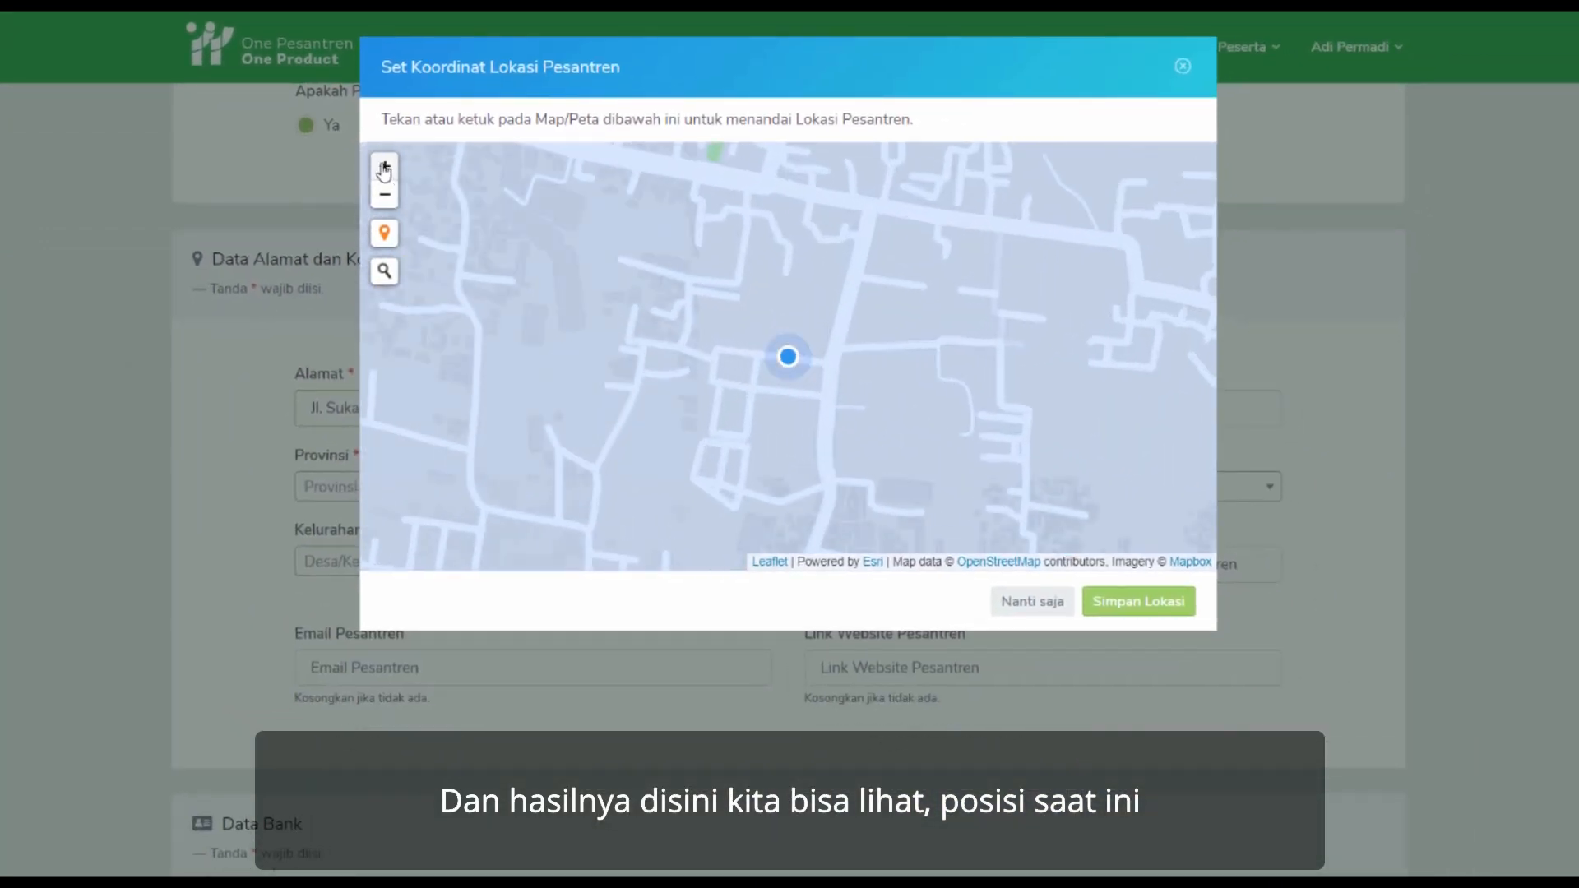
click(384, 168)
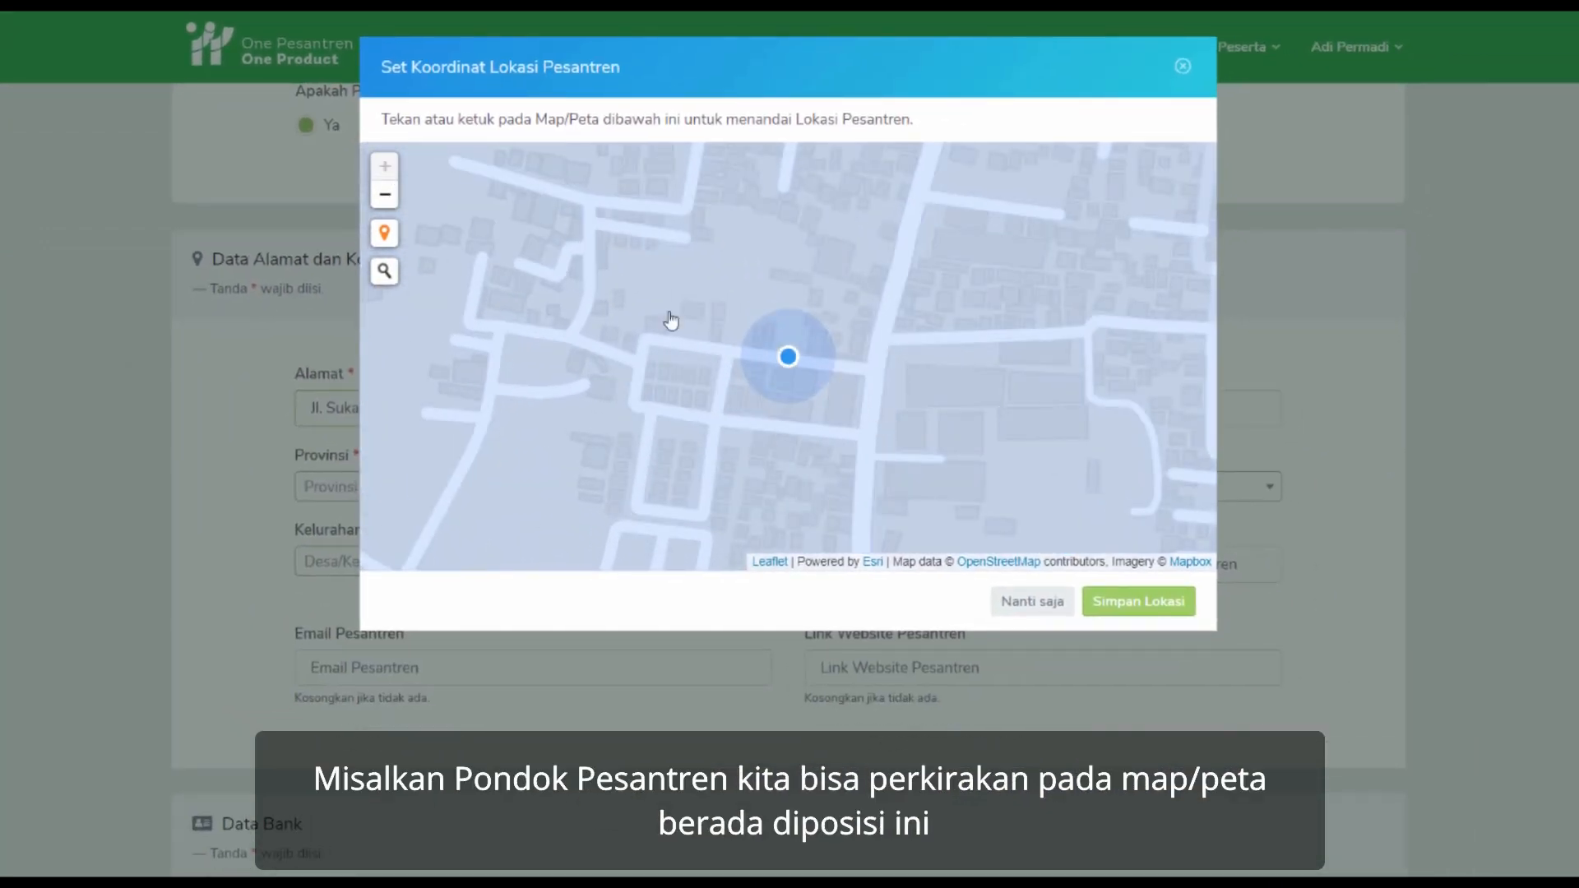
click(384, 195)
click(384, 195)
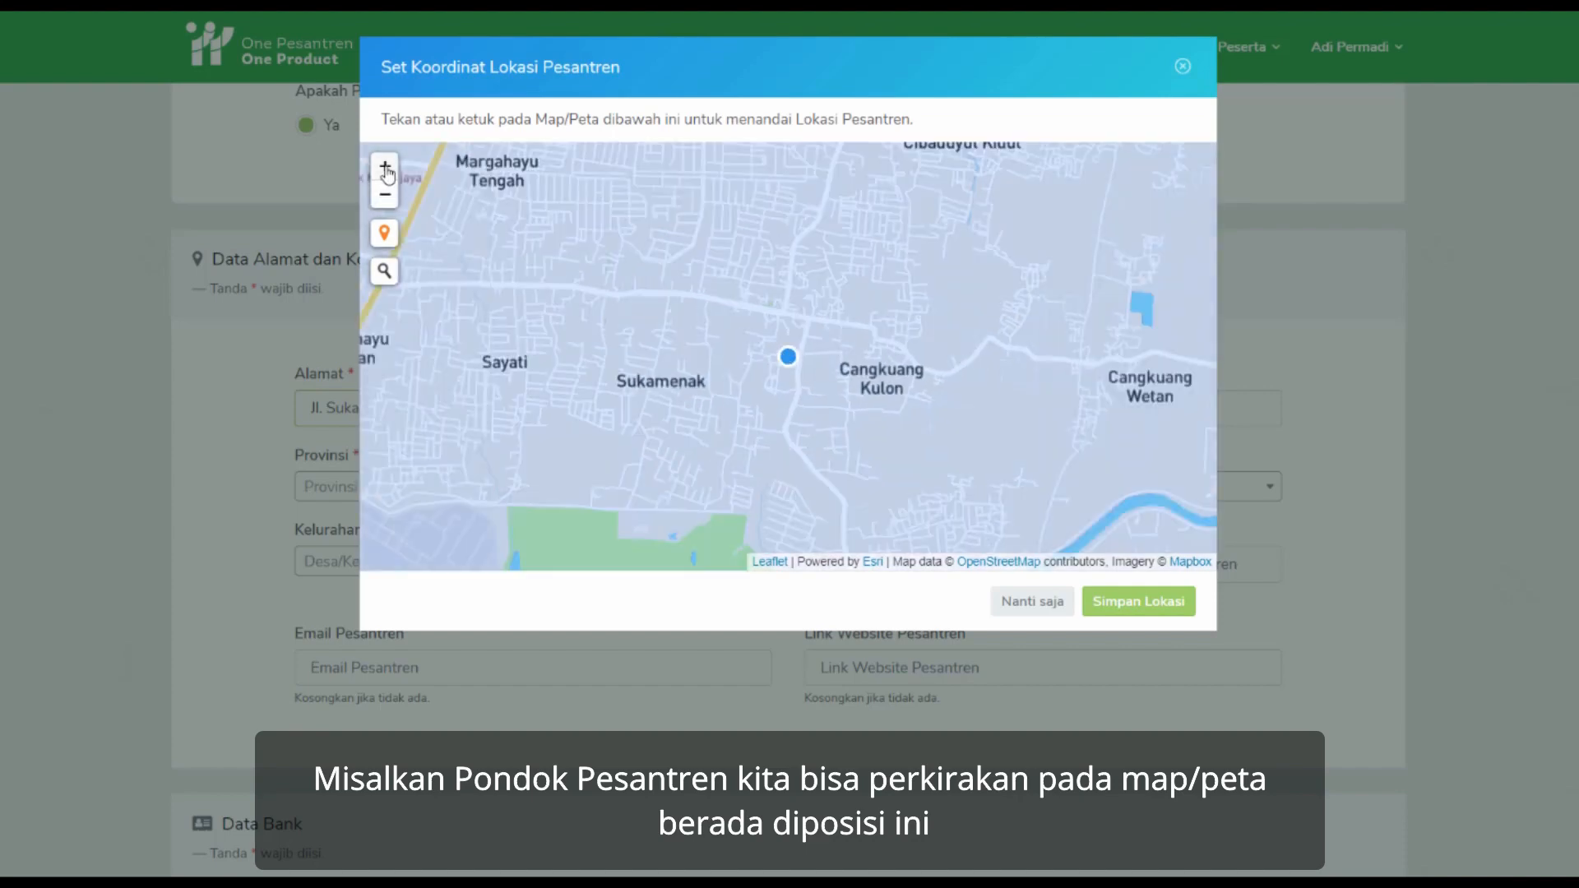
click(384, 167)
click(384, 166)
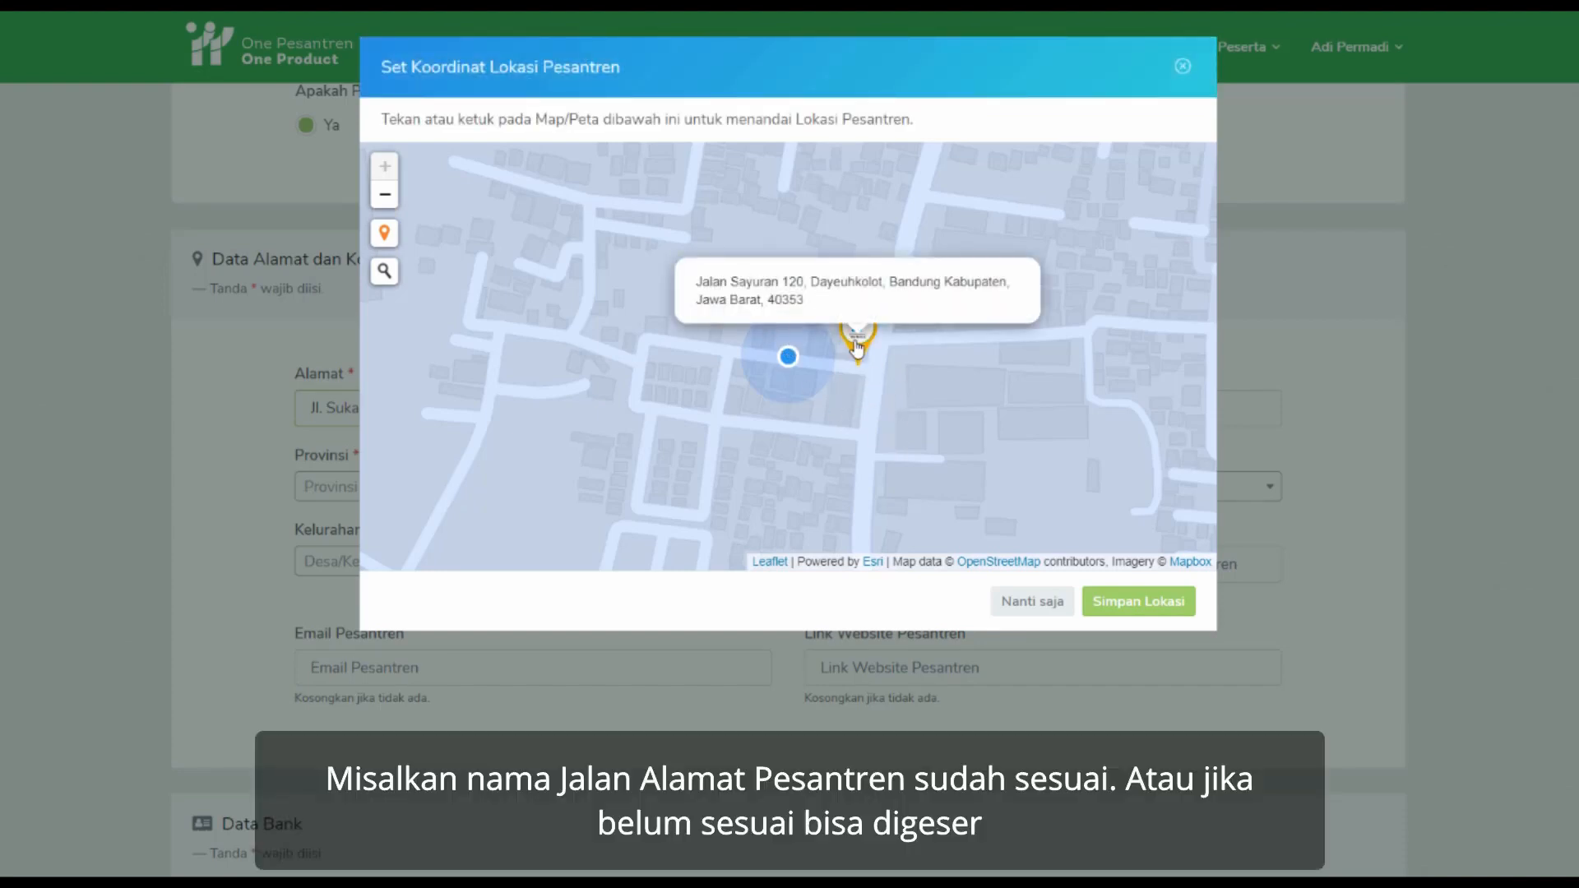
mouse_move(854, 347)
mouse_down()
mouse_move(838, 329)
mouse_move(784, 327)
mouse_up()
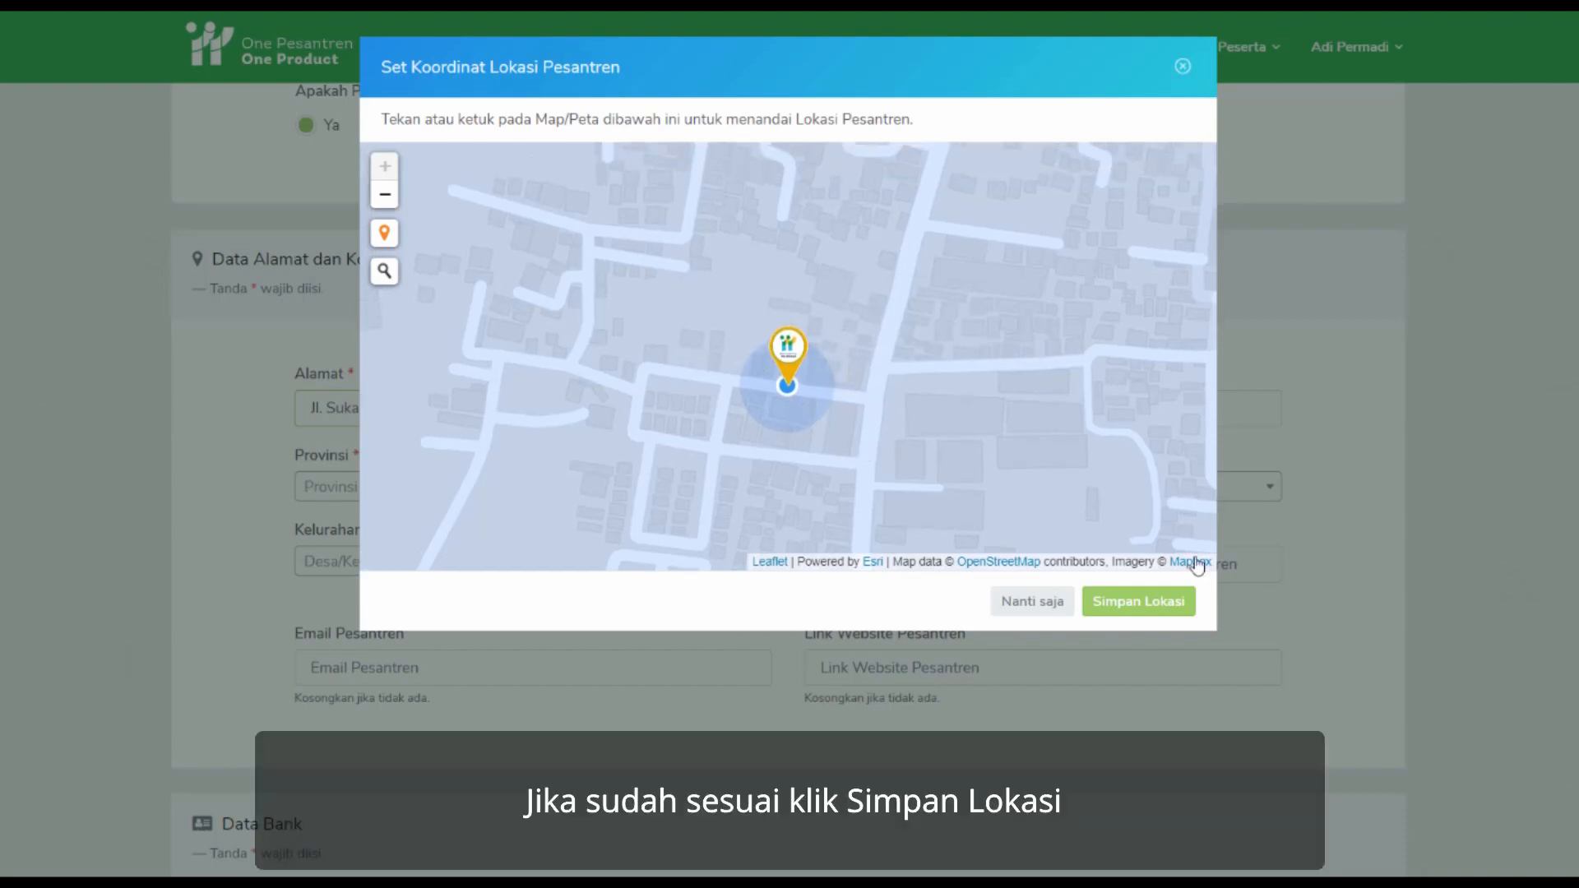
click(1147, 606)
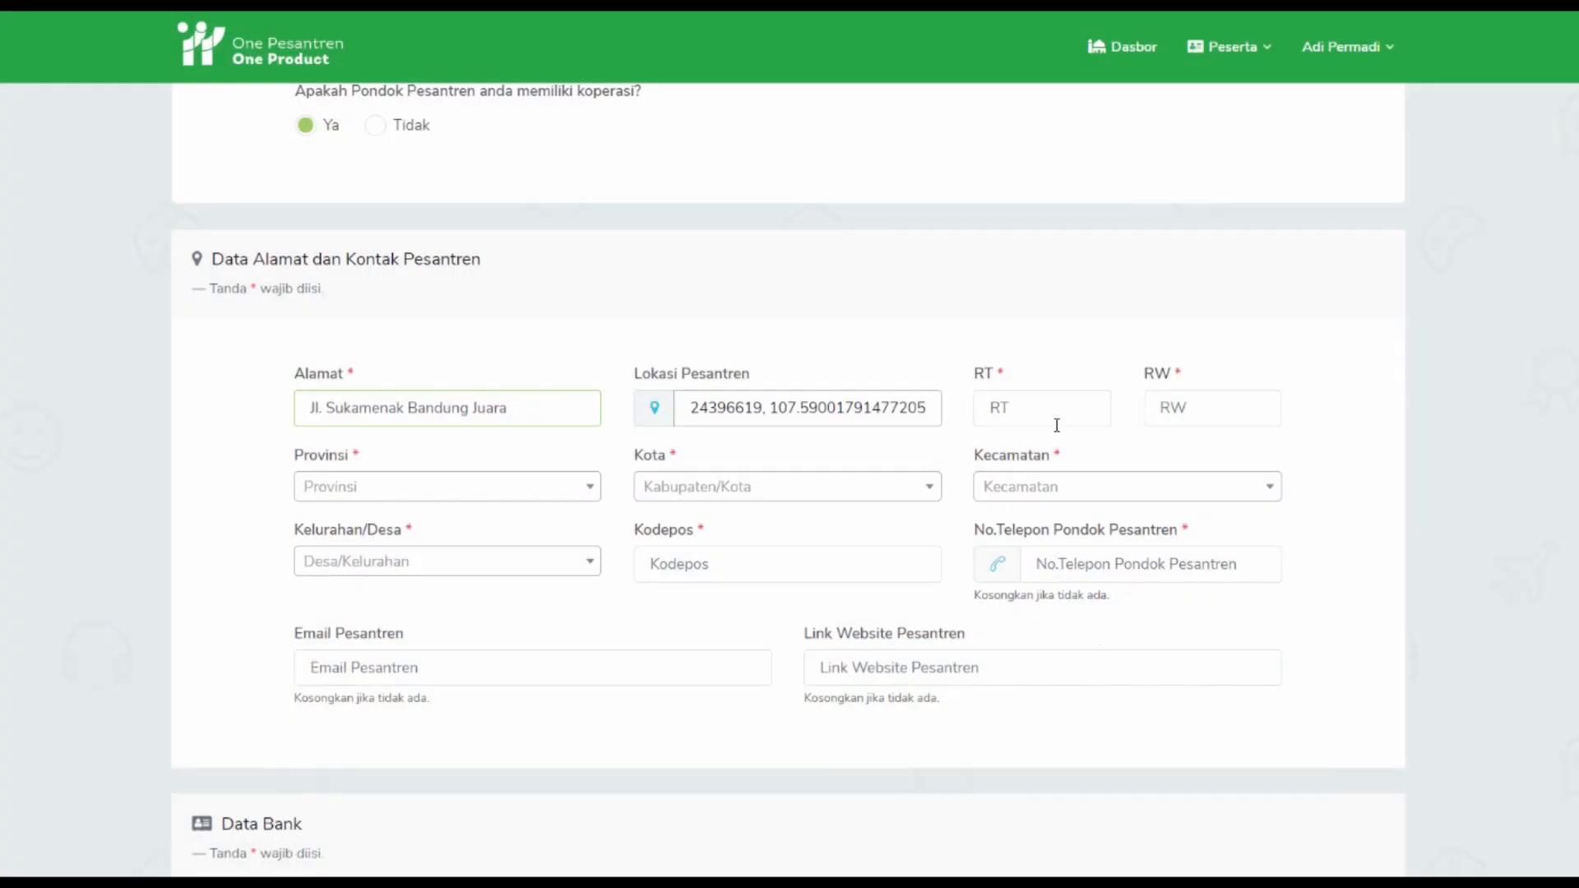
click(1044, 413)
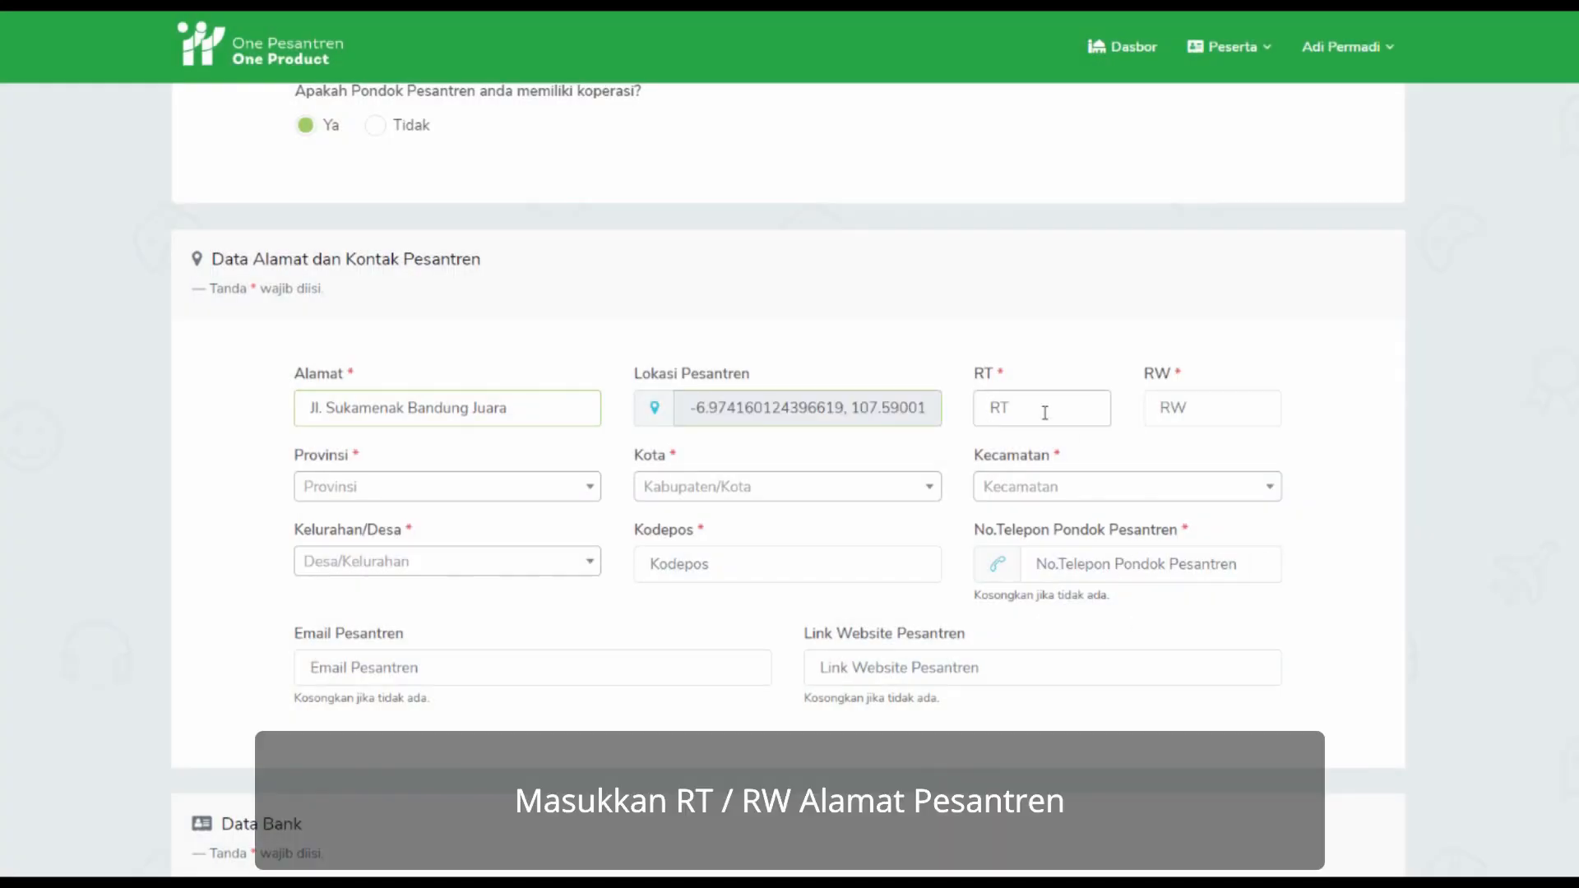
text(10)
key(Tab)
text(03)
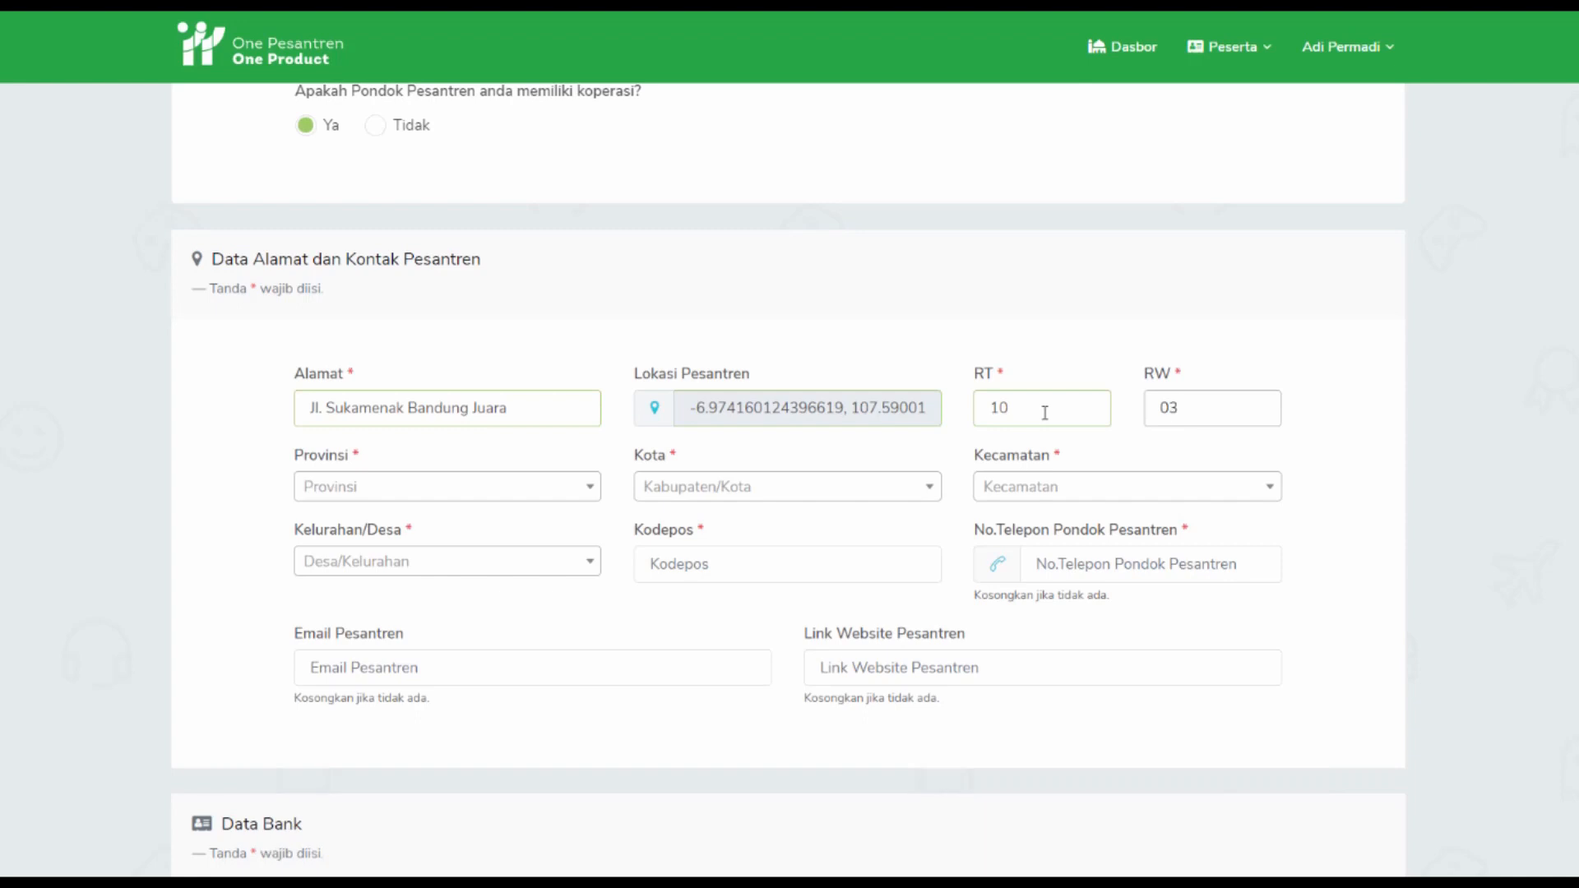
click(468, 487)
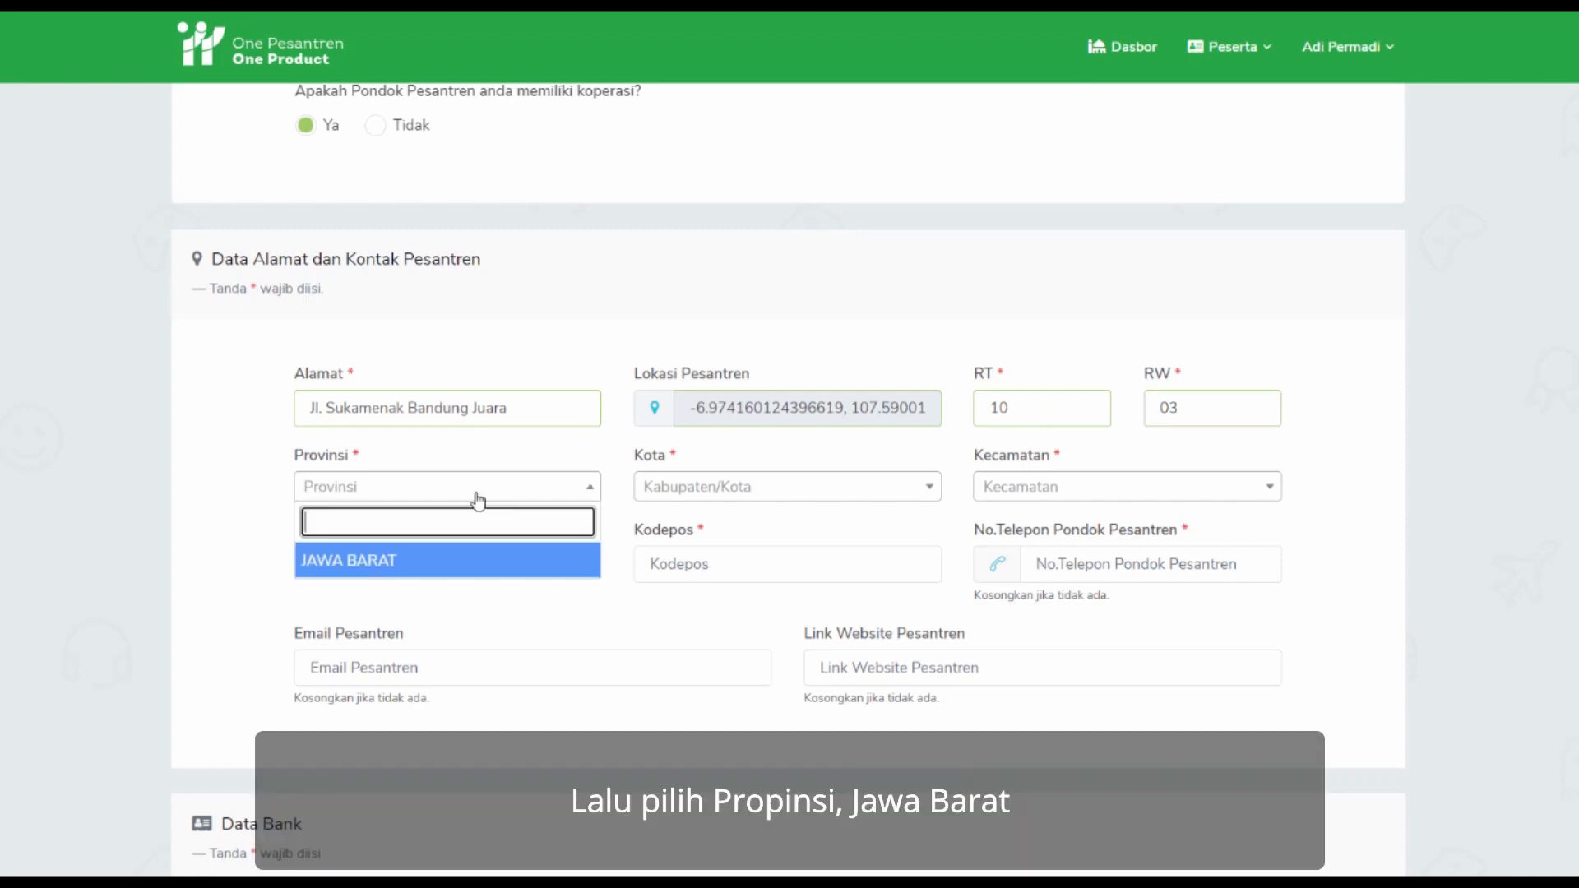
click(444, 568)
click(737, 494)
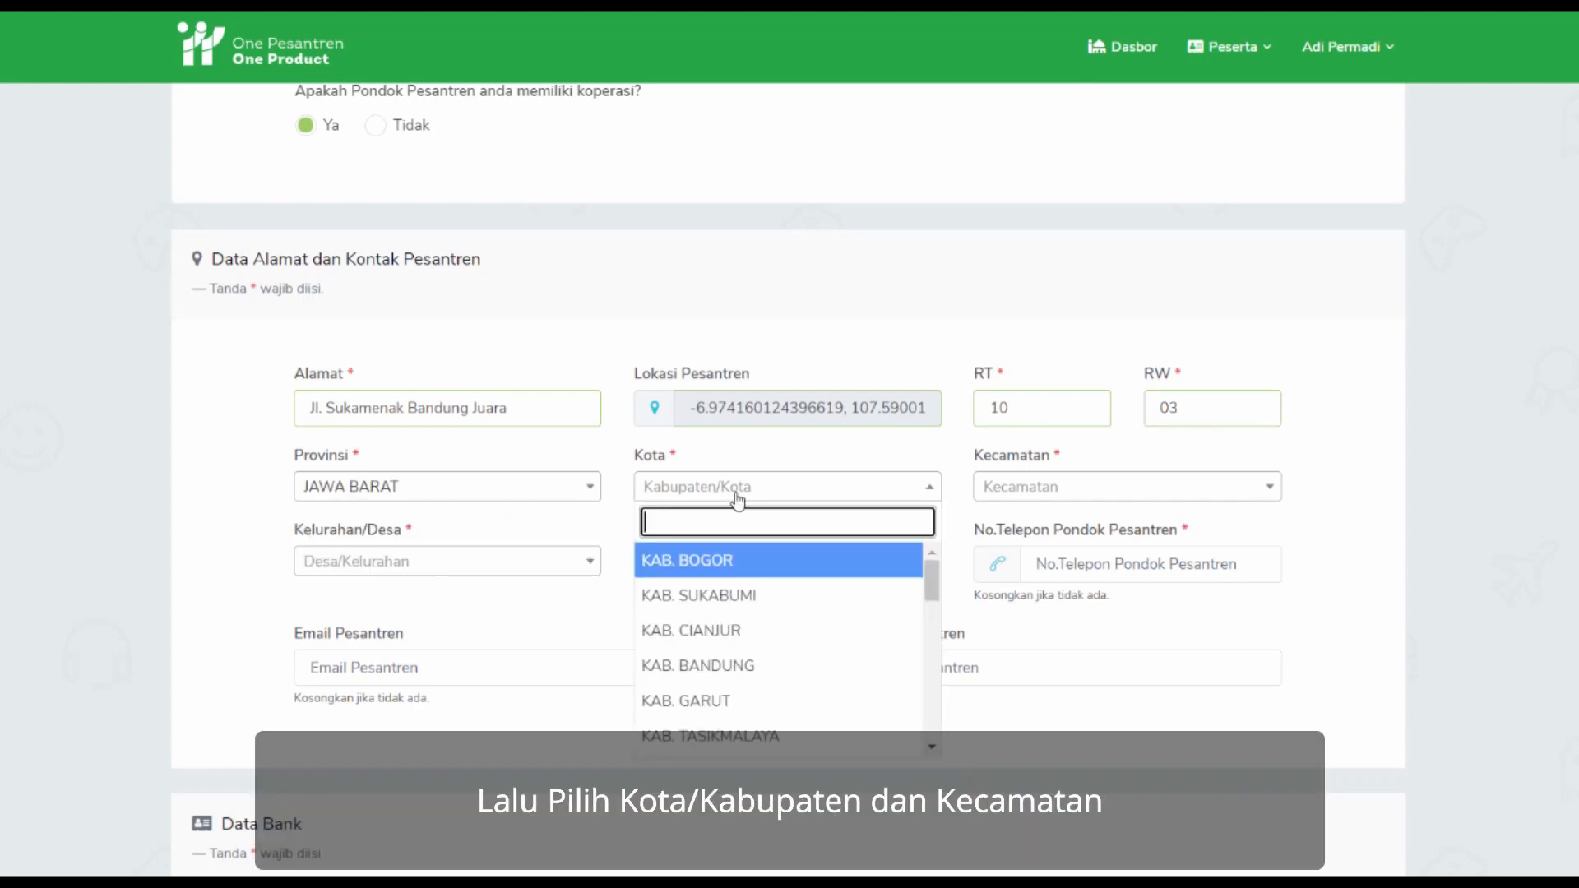
click(724, 665)
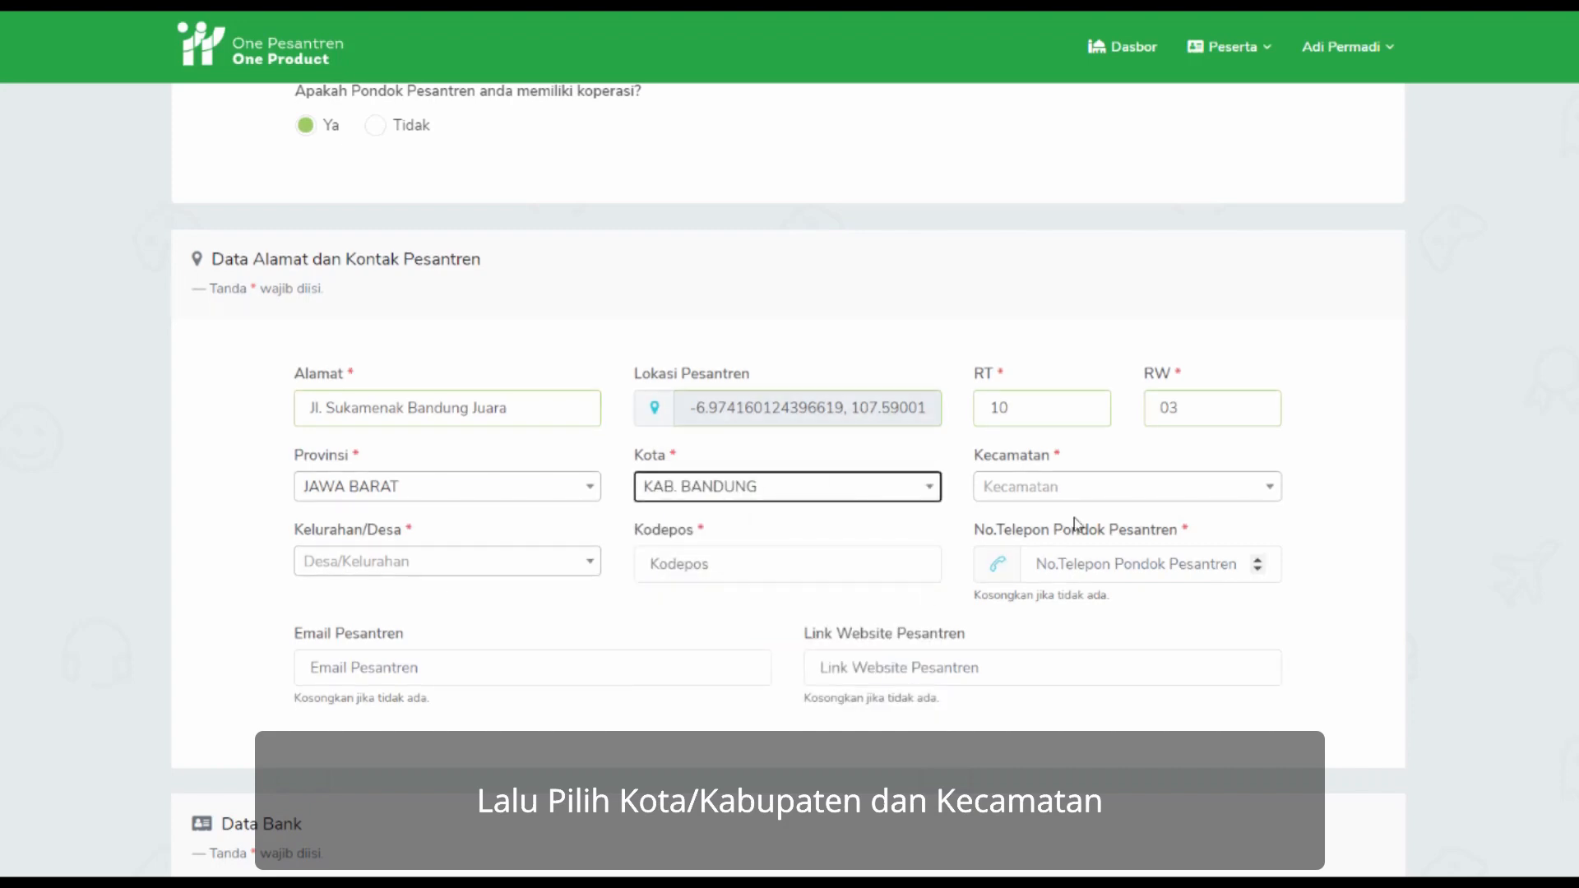
click(992, 487)
click(1048, 703)
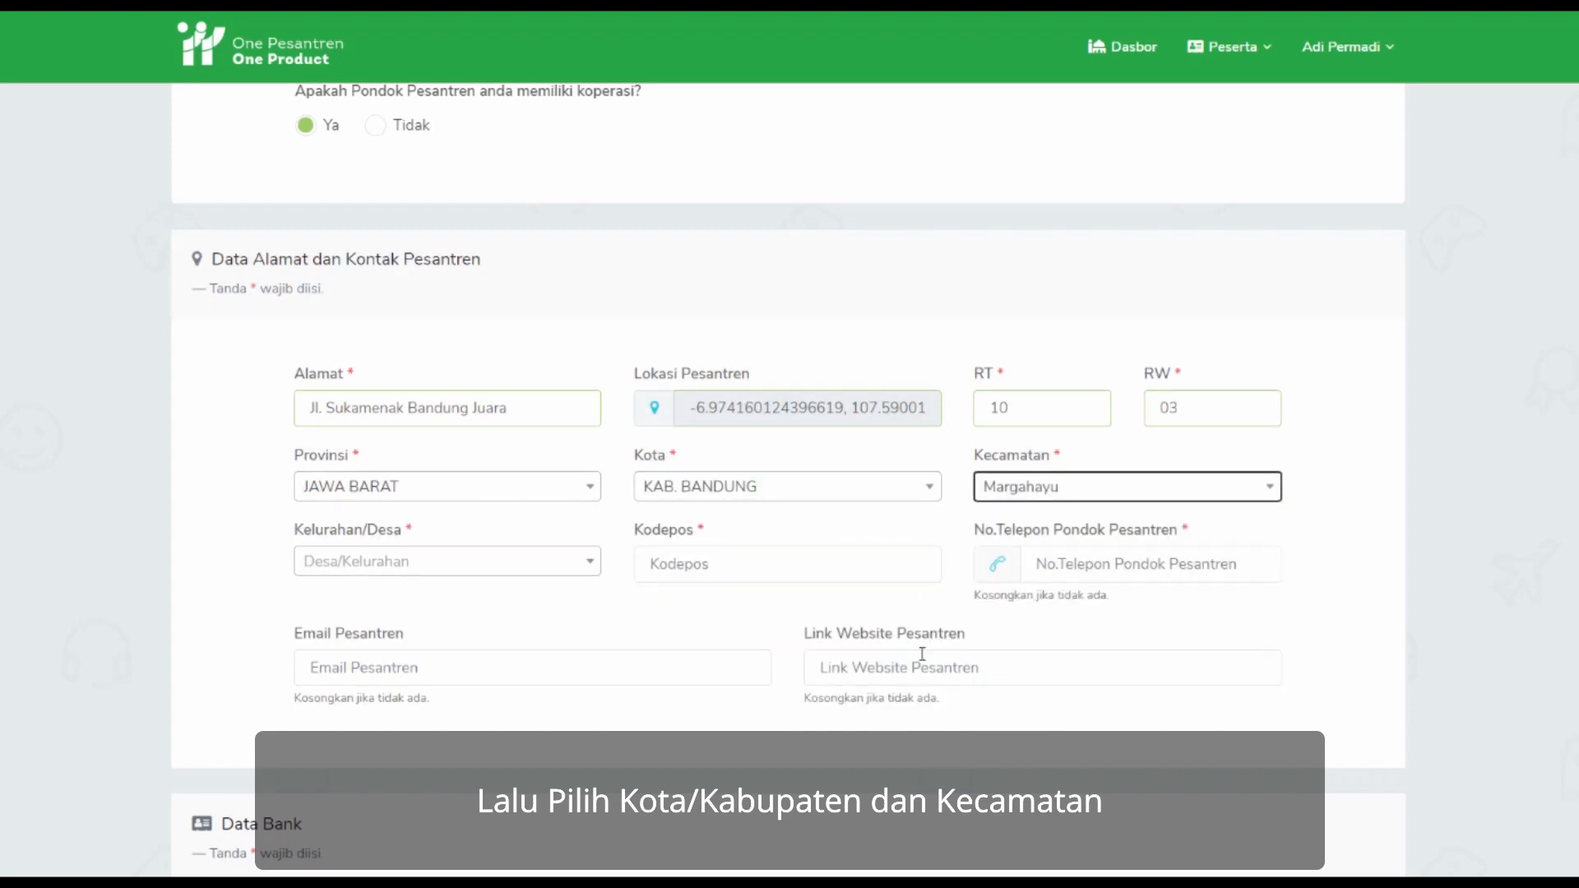
click(506, 568)
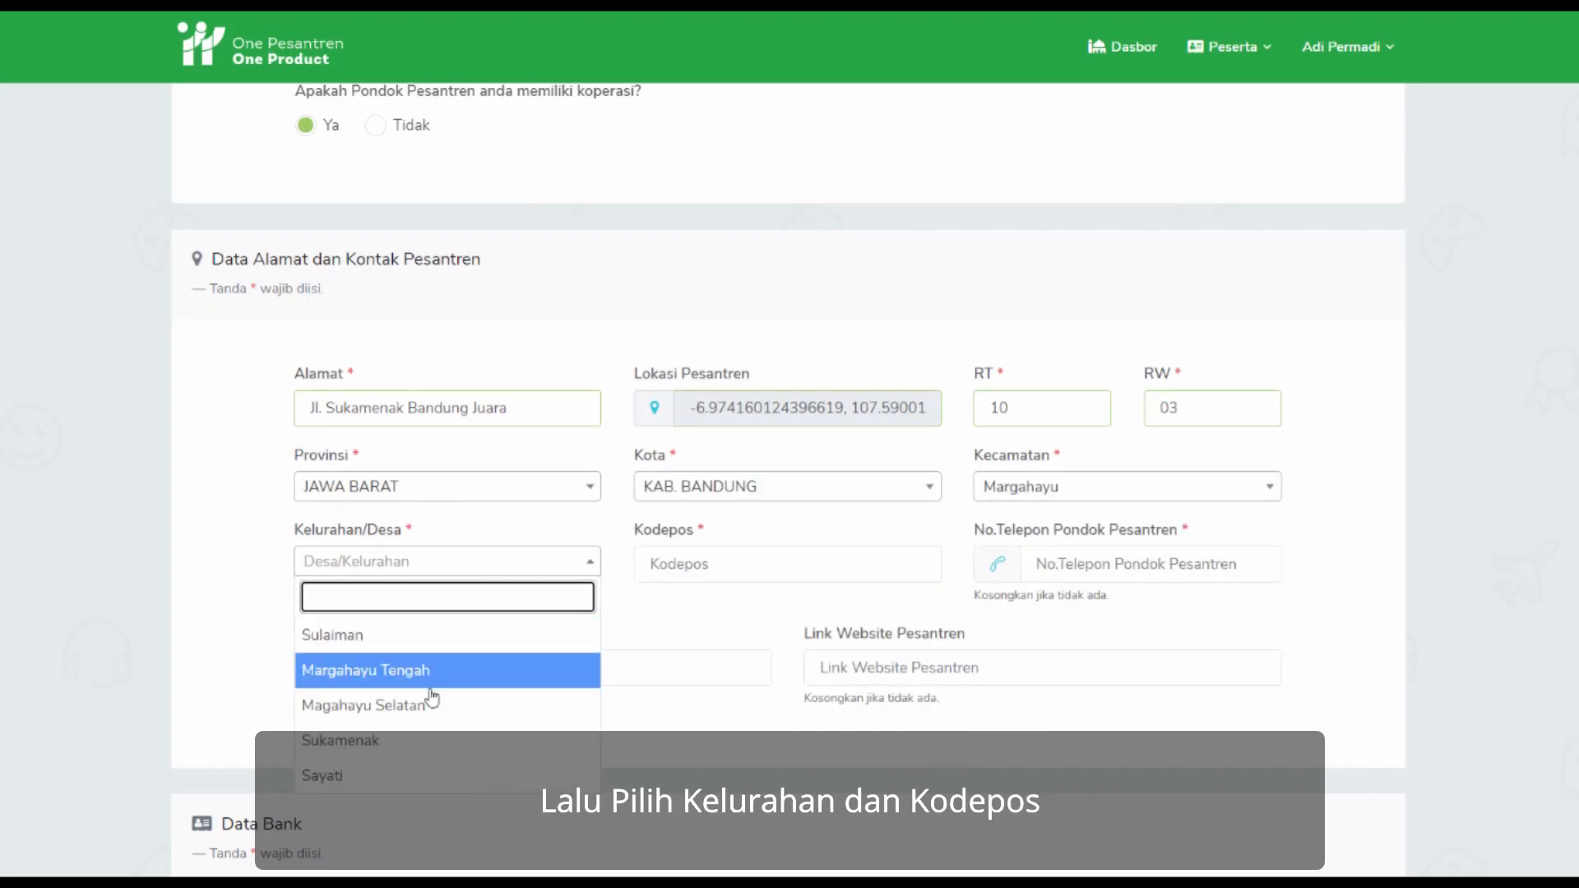
click(438, 740)
Step: Enter postcode 40027 and the pesantren's phone number, skipping email and website
click(754, 563)
text(4)
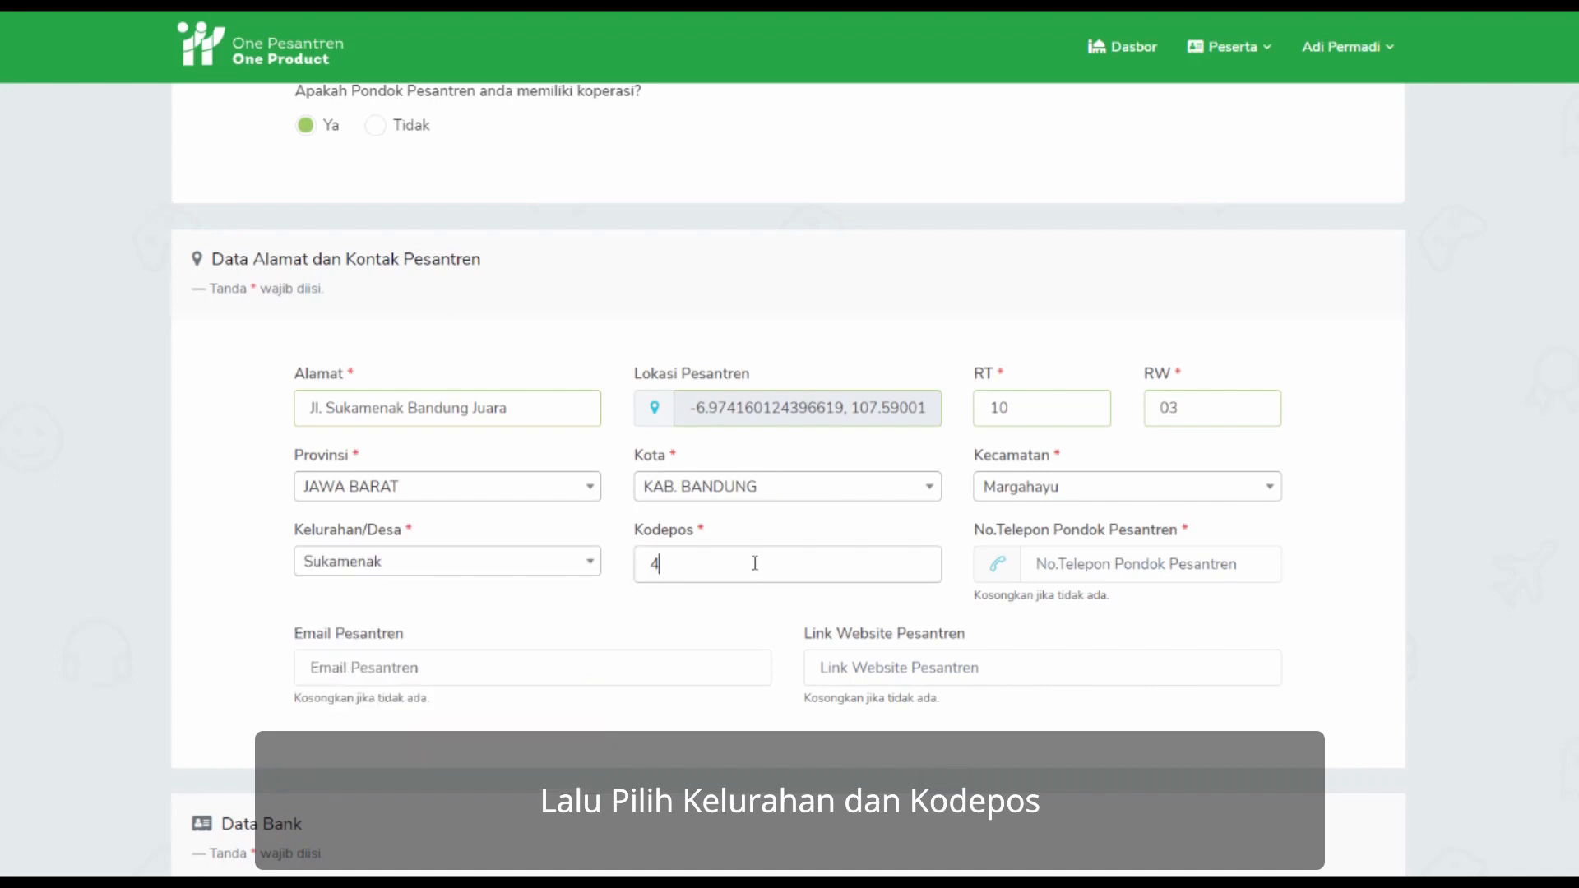
text(0027)
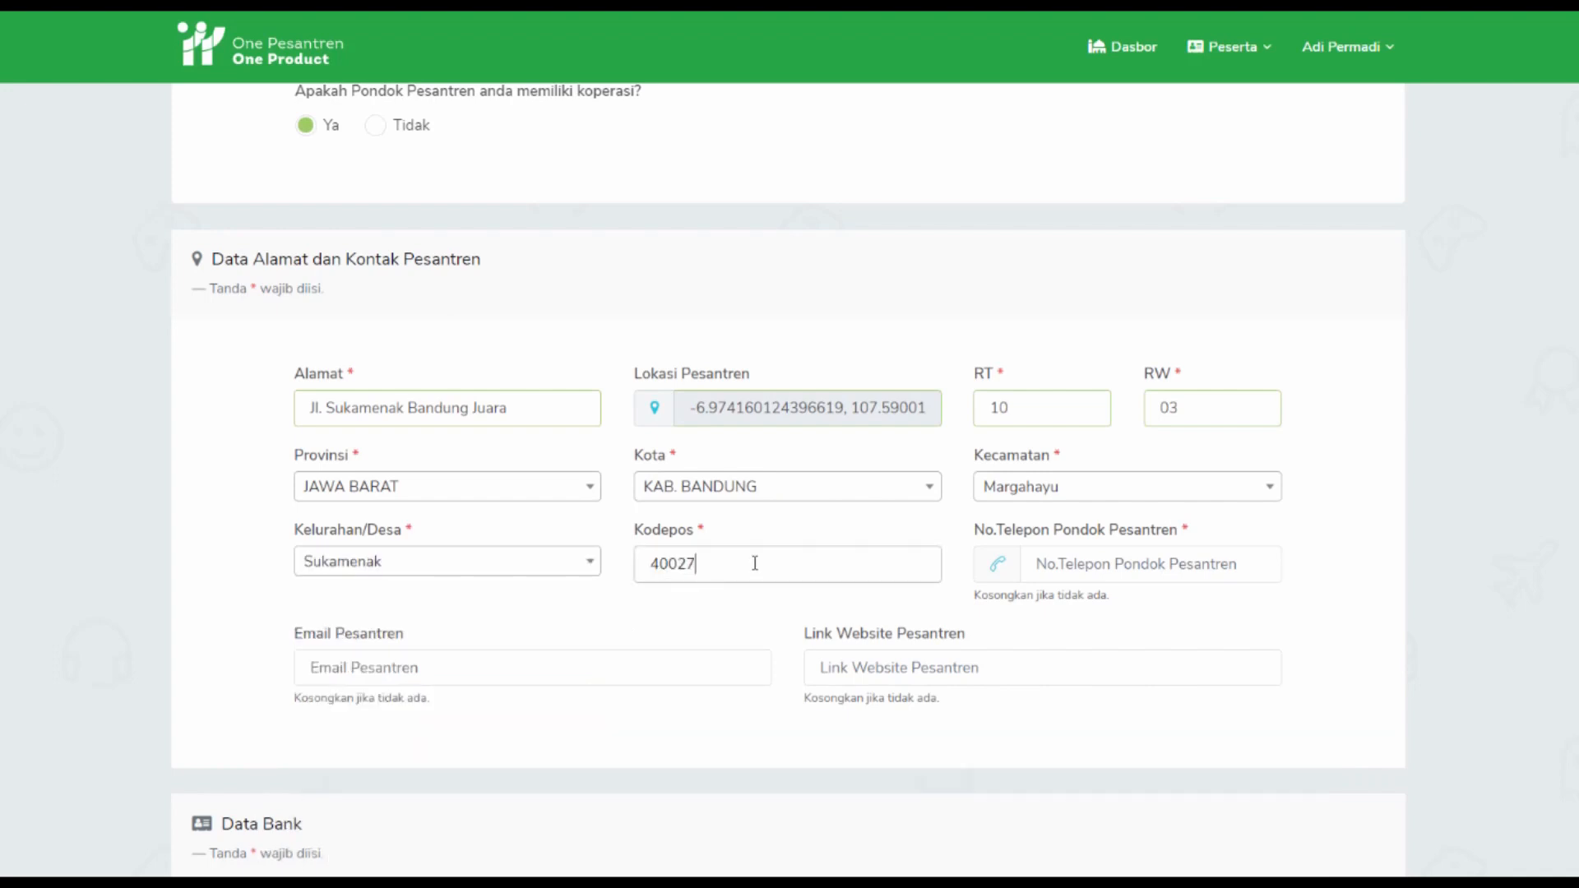
key(Tab)
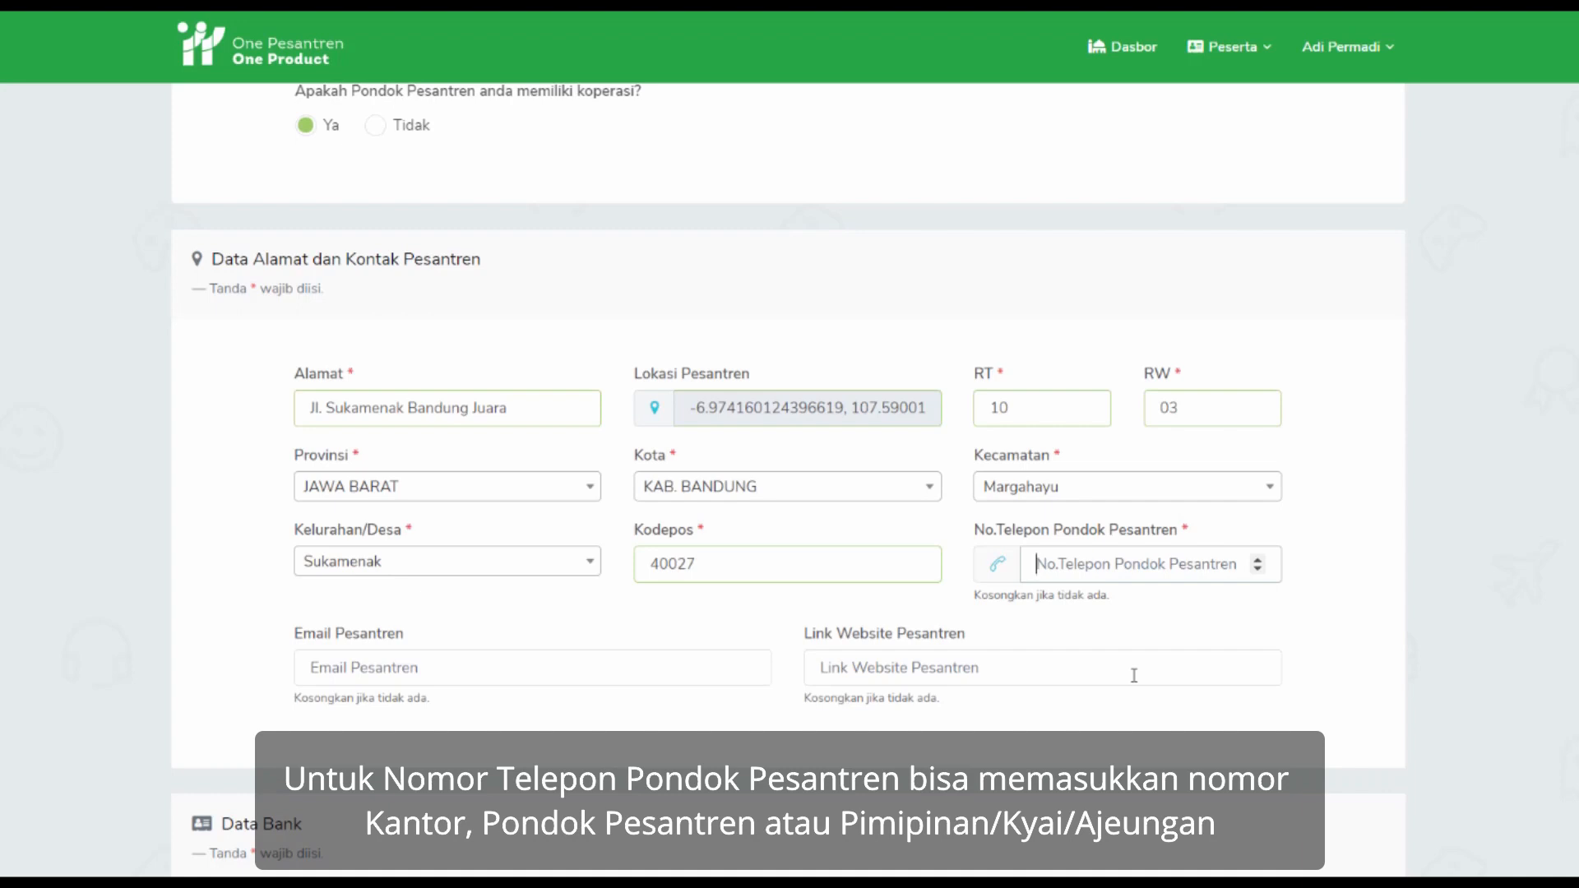
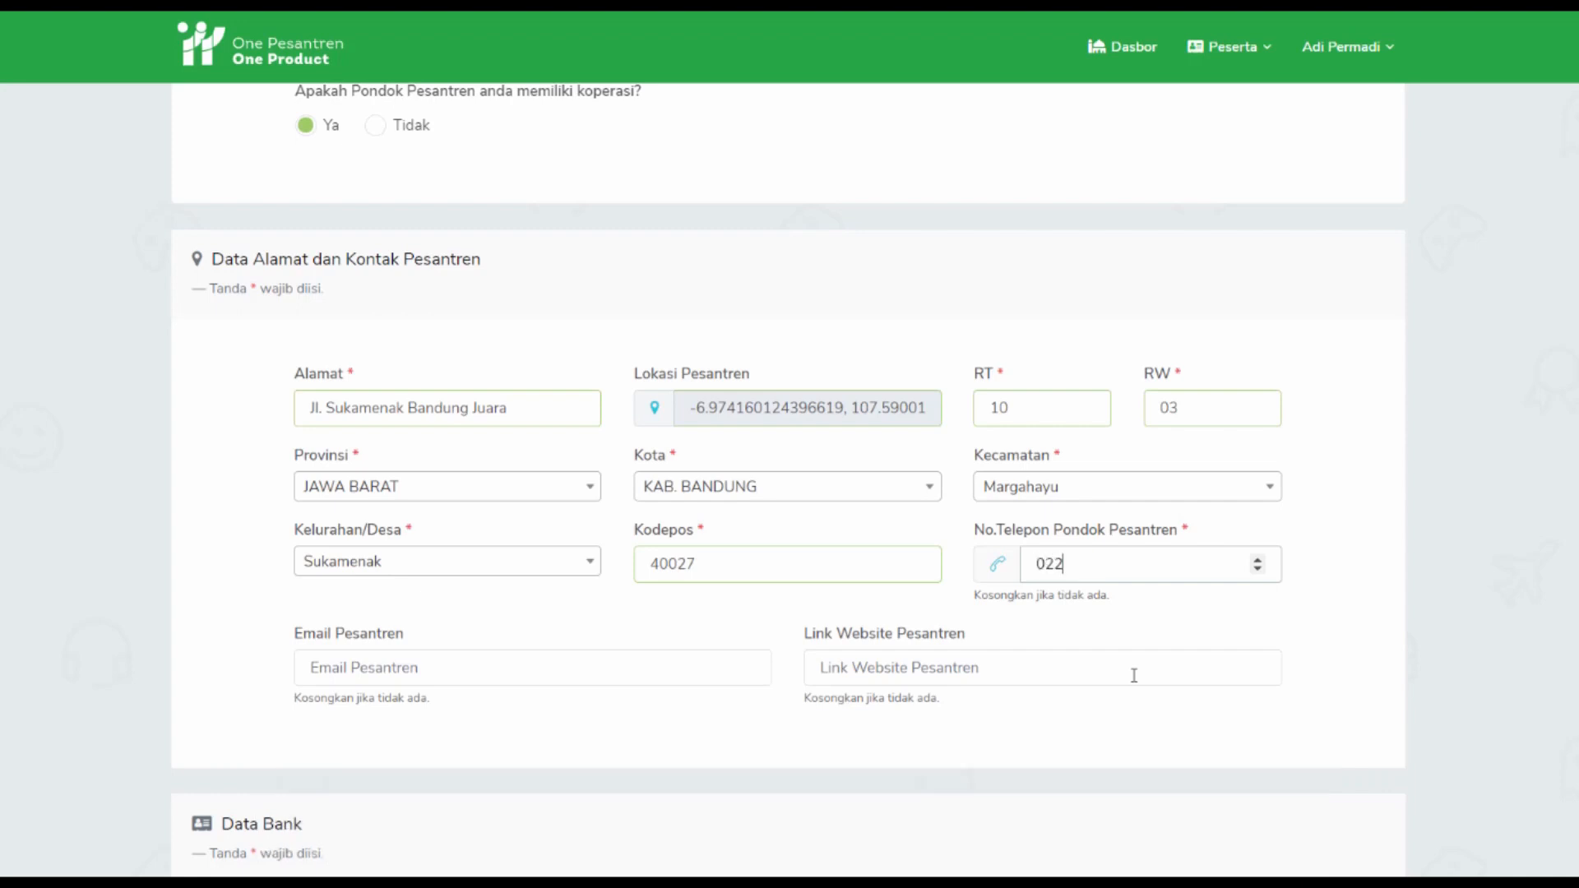
key(Tab)
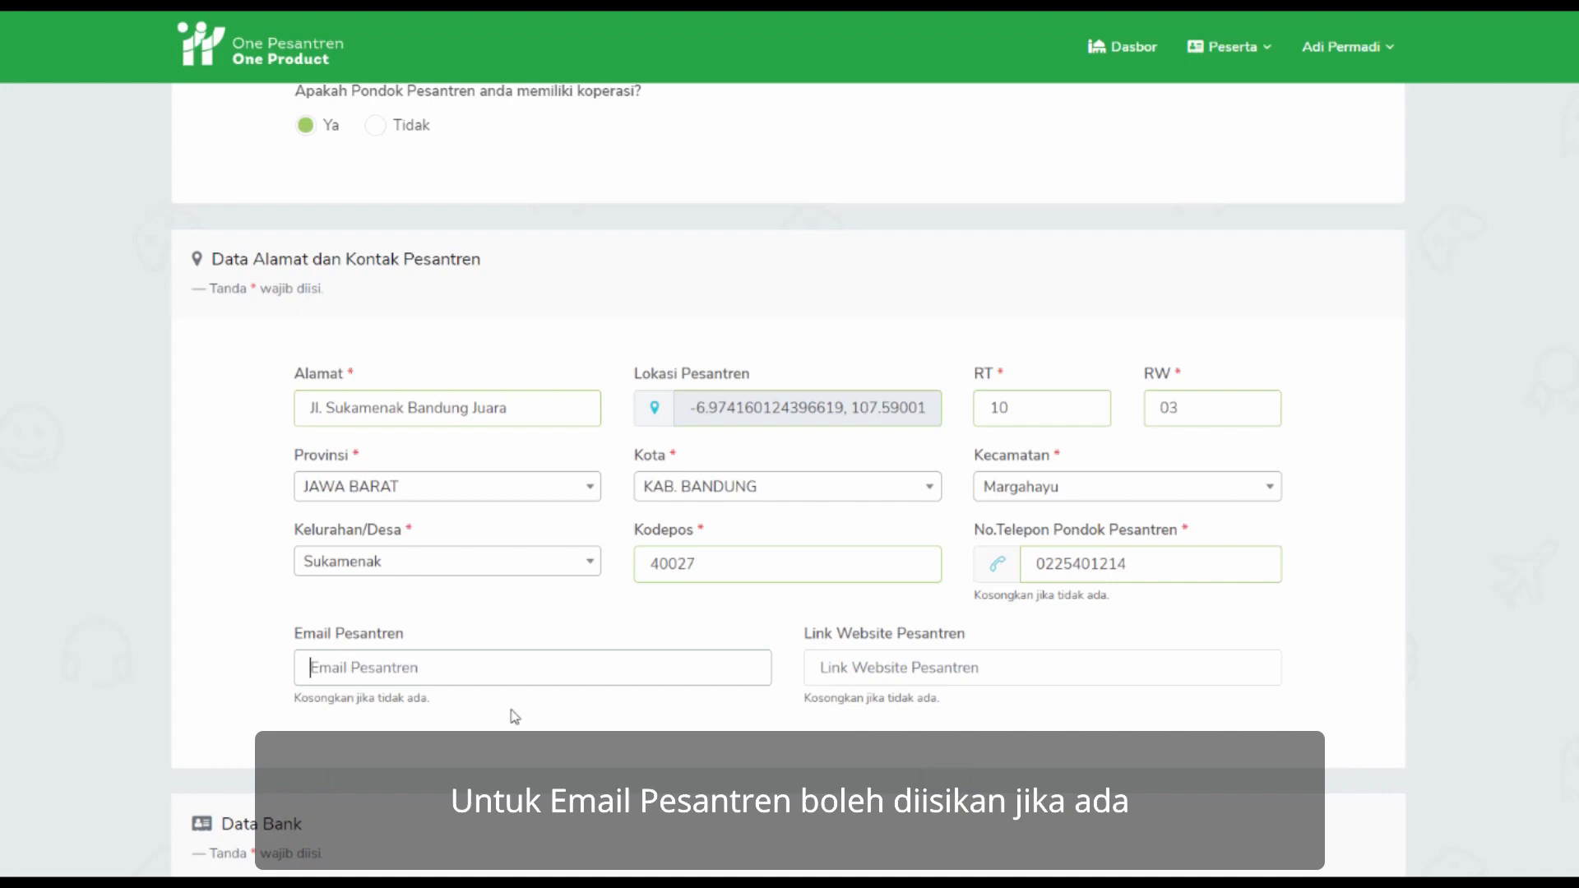
click(896, 659)
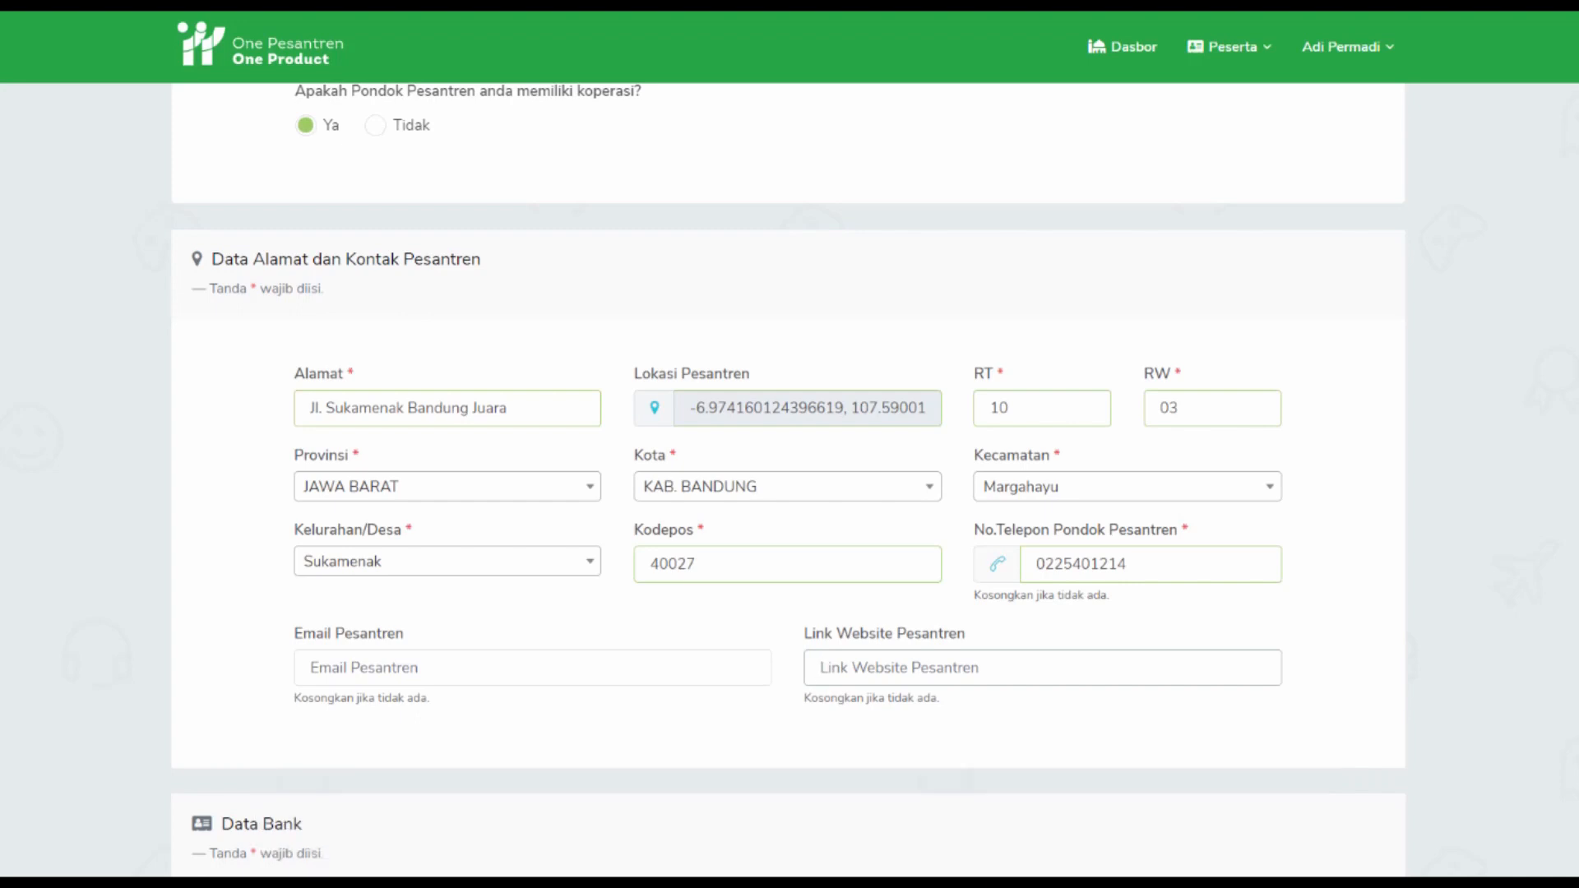
scroll(603, 725, down, 5)
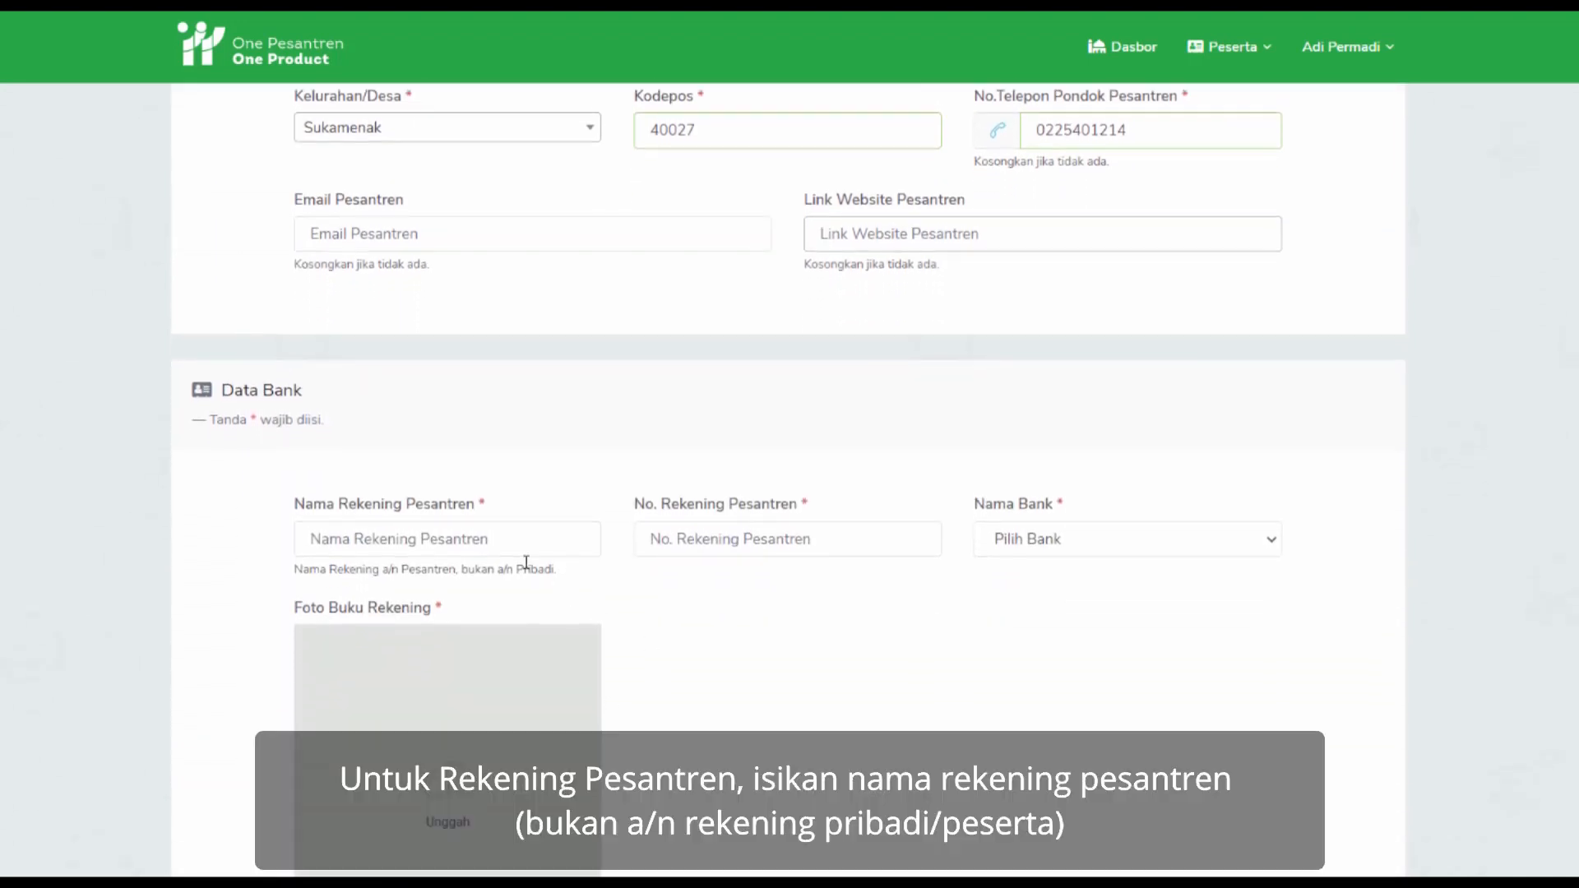
Step: Enter Pesantren Juara as the account holder name and fill in the account number
click(517, 539)
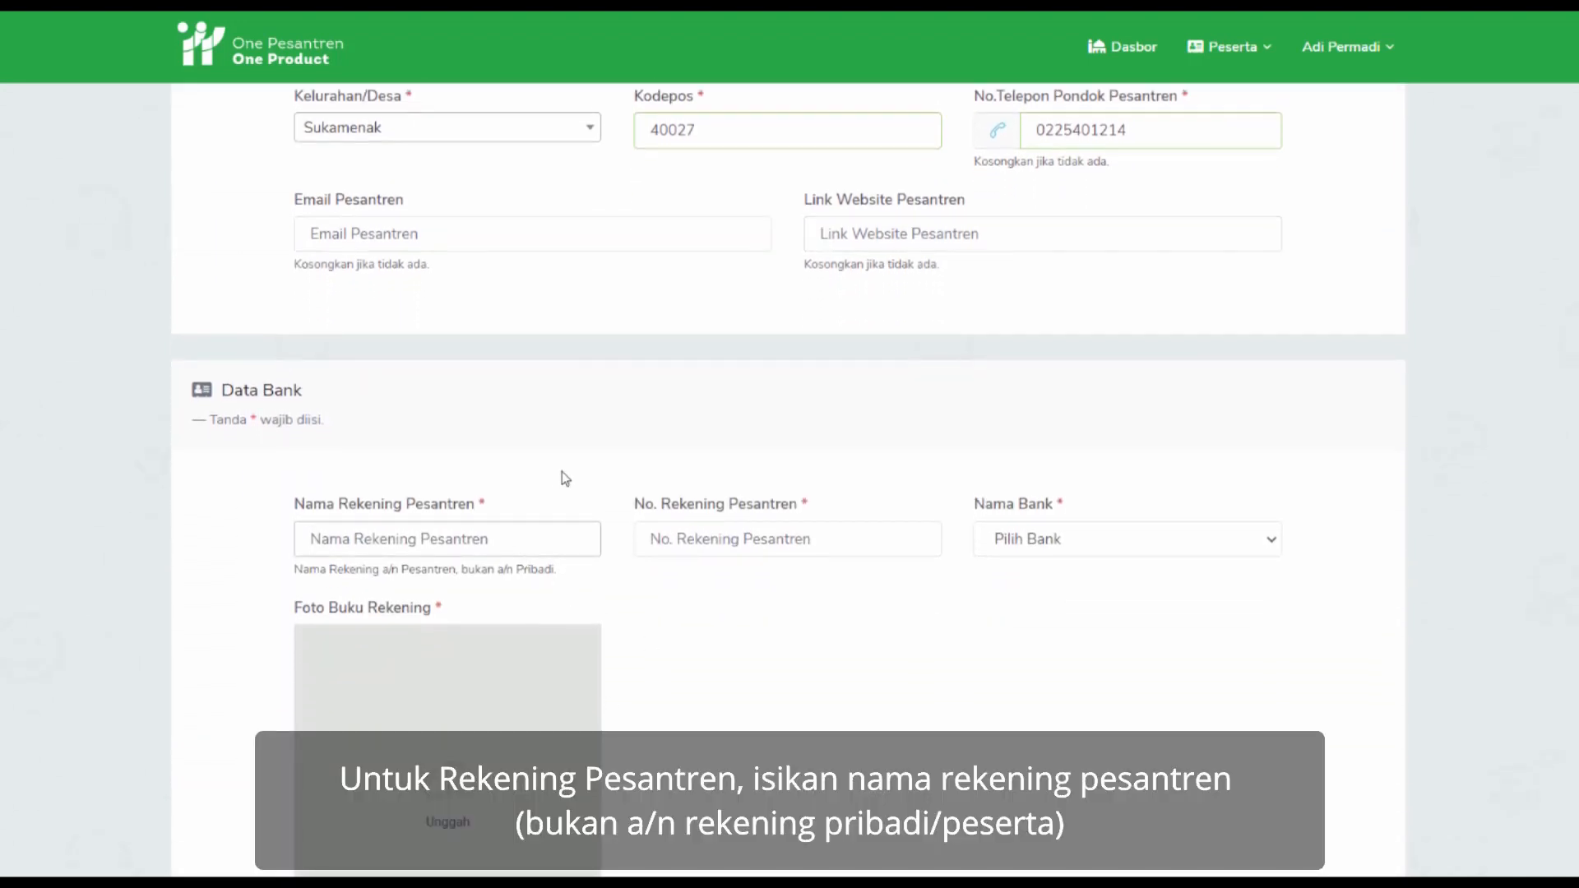
text(Pesantren)
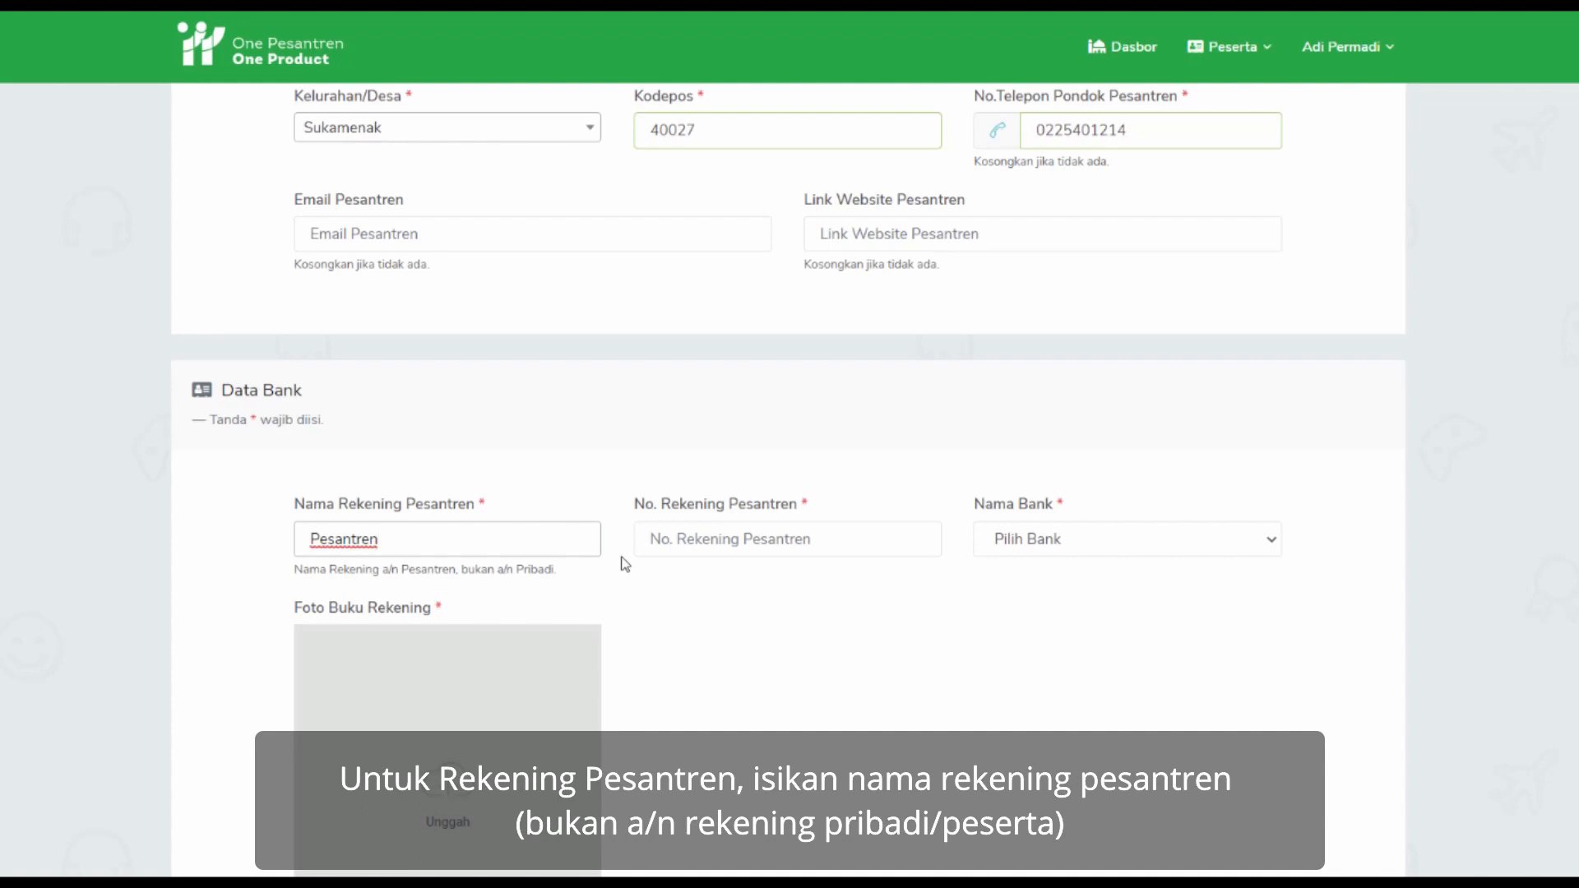
text(Juara)
key(BackSpace)
key(BackSpace)
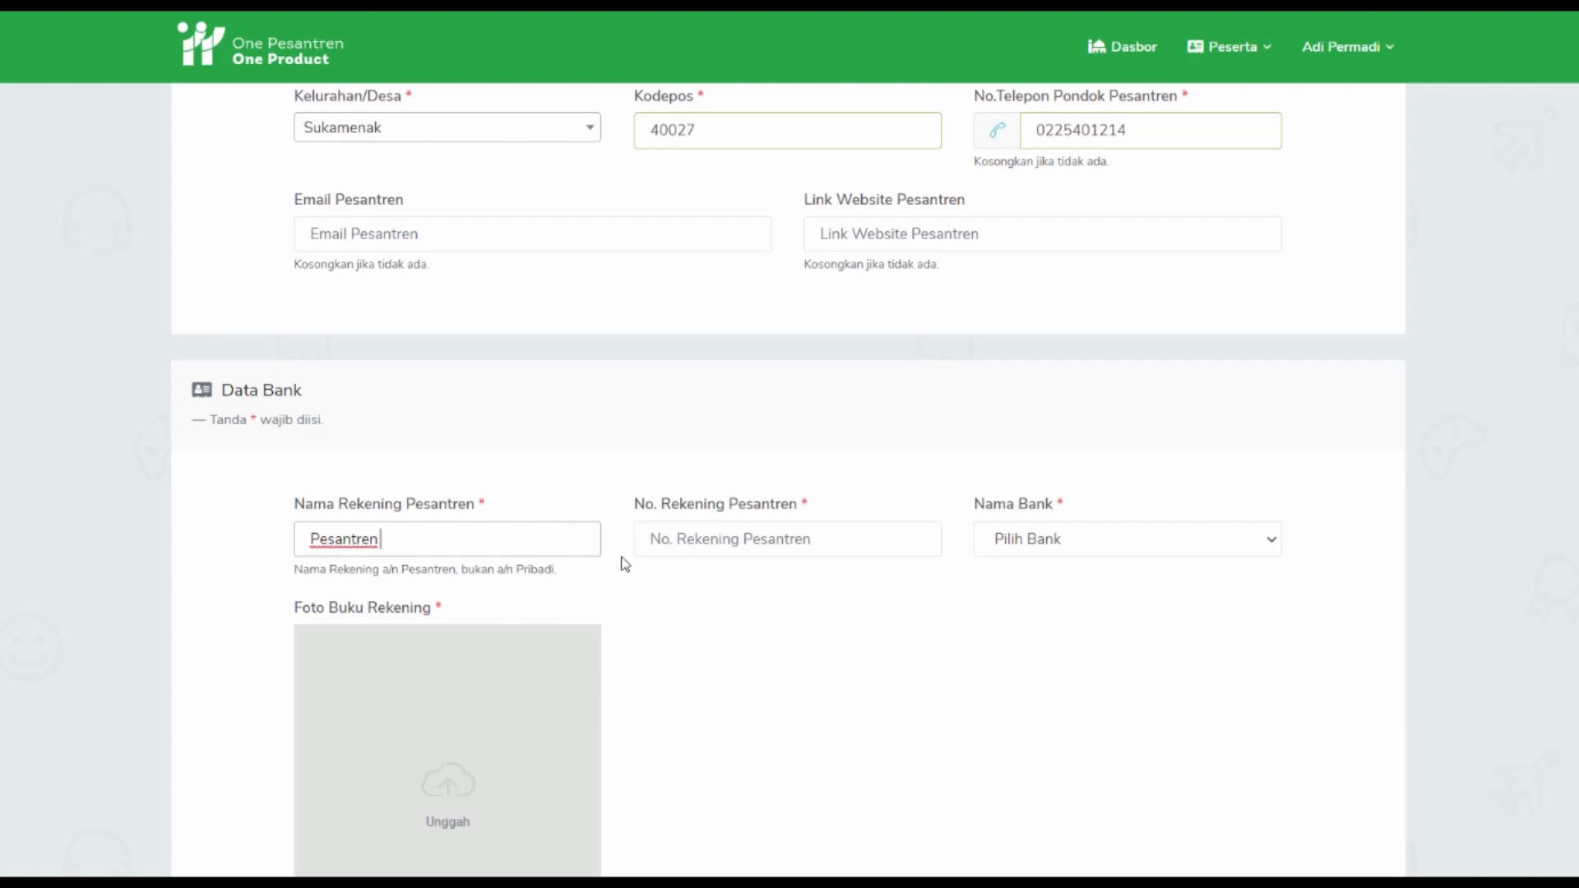
text(Juara)
click(695, 548)
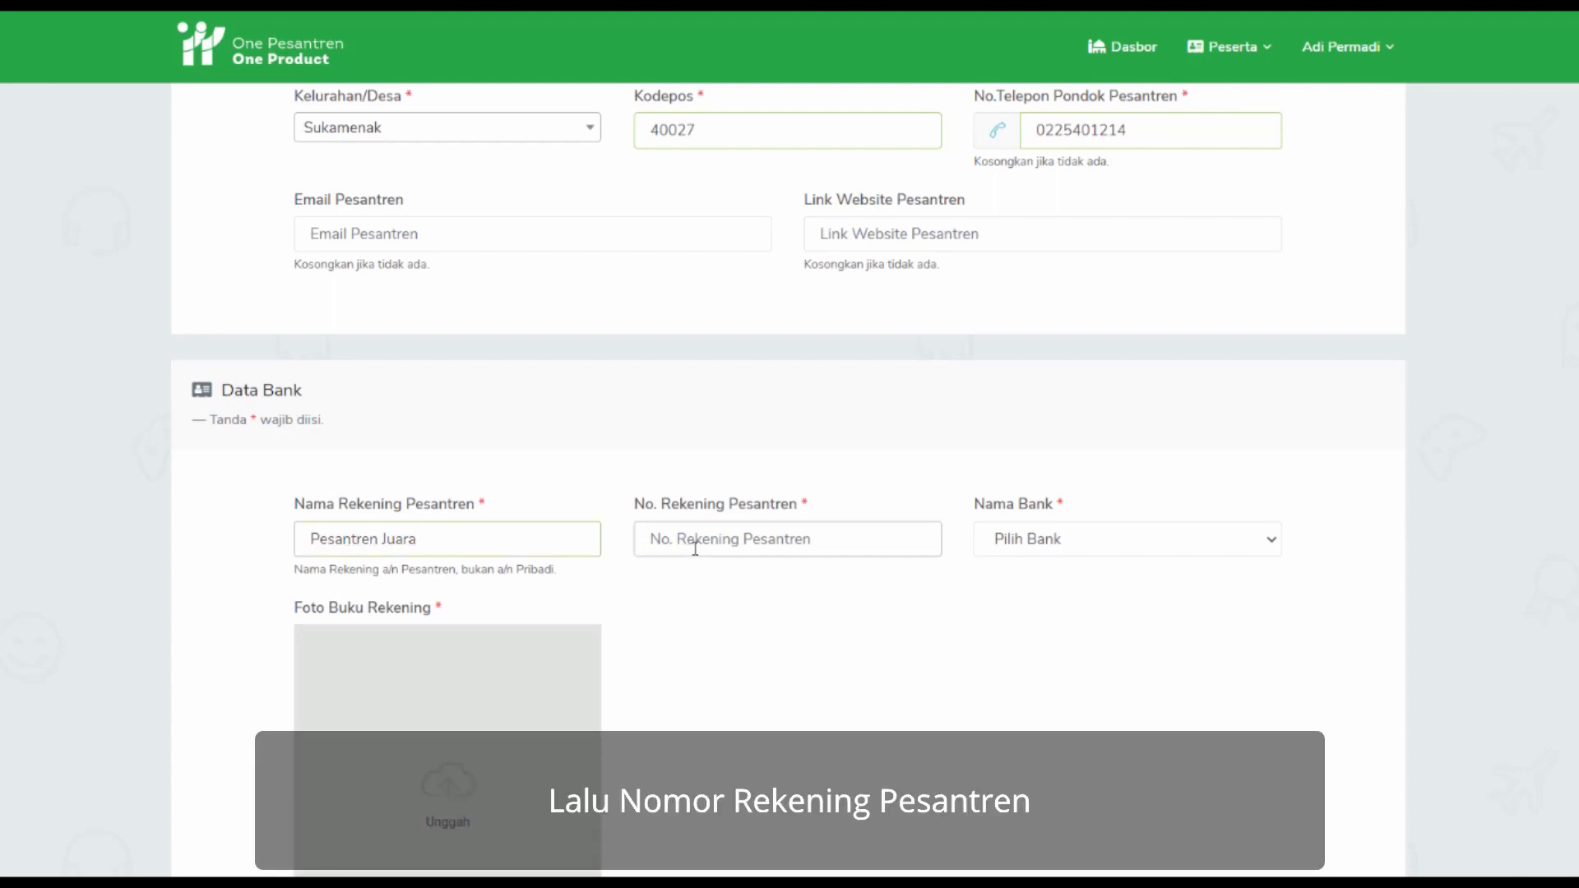
Step: Choose Bank BJB as the bank and start the Foto Buku Rekening upload
click(1097, 537)
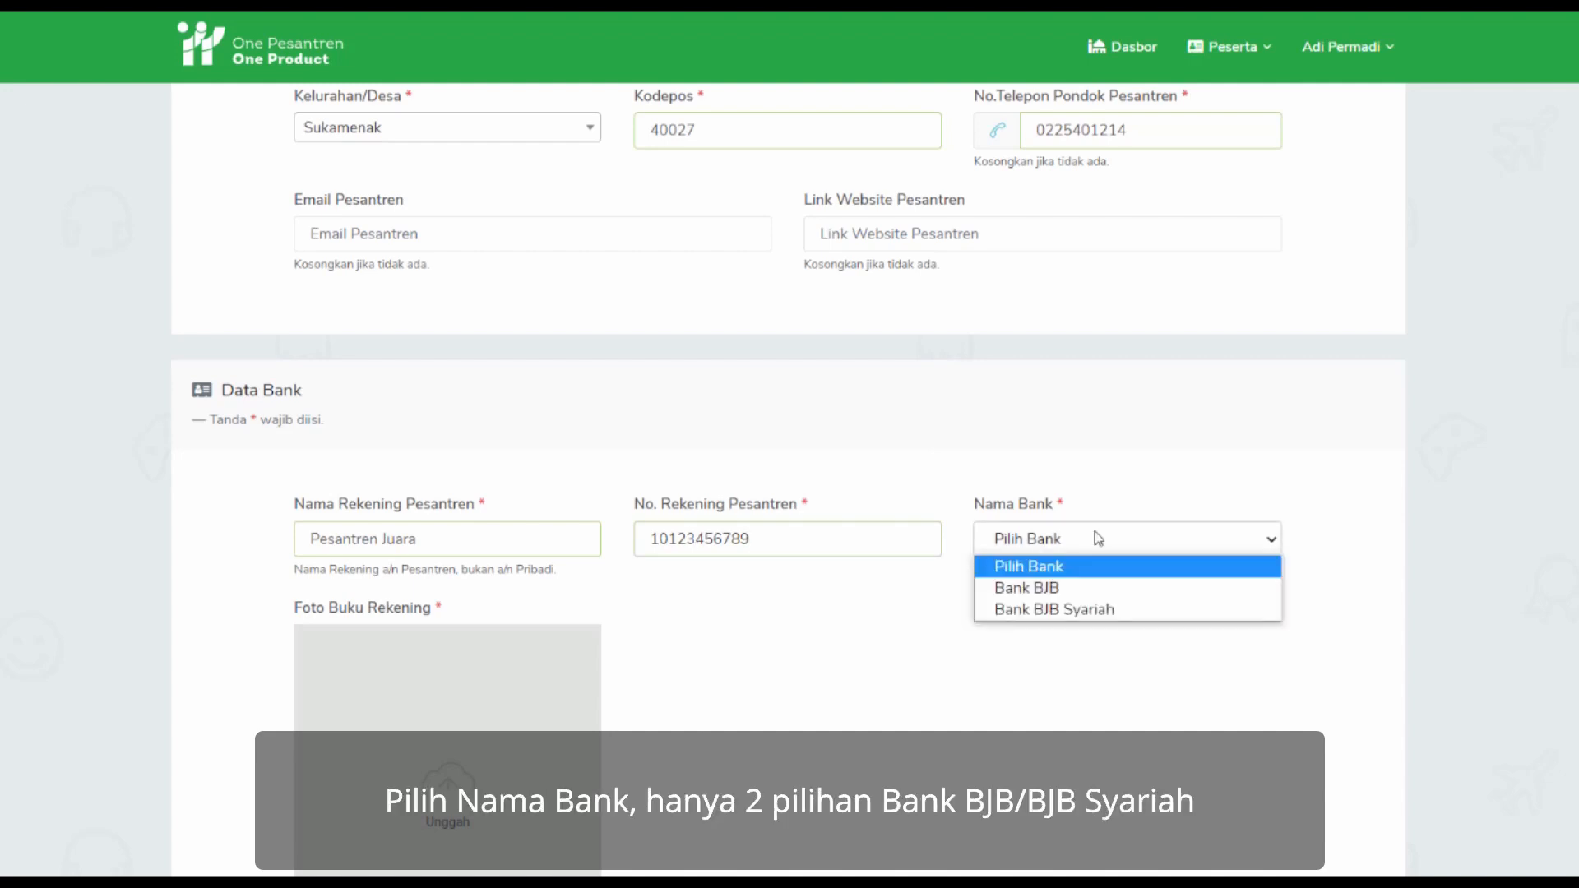
click(1075, 610)
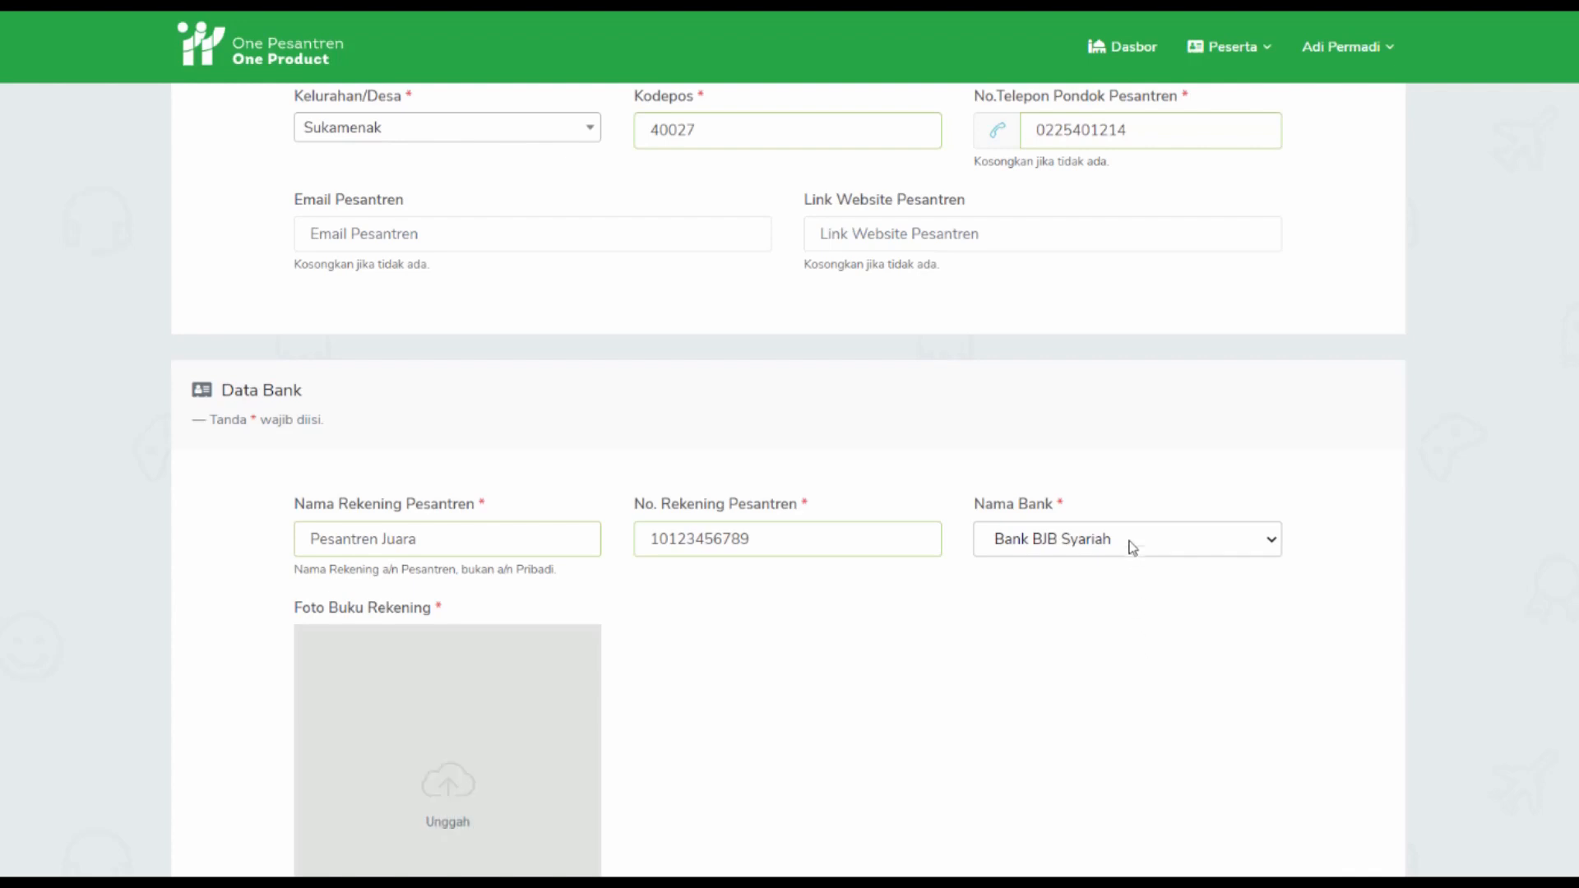
click(1129, 541)
click(1058, 591)
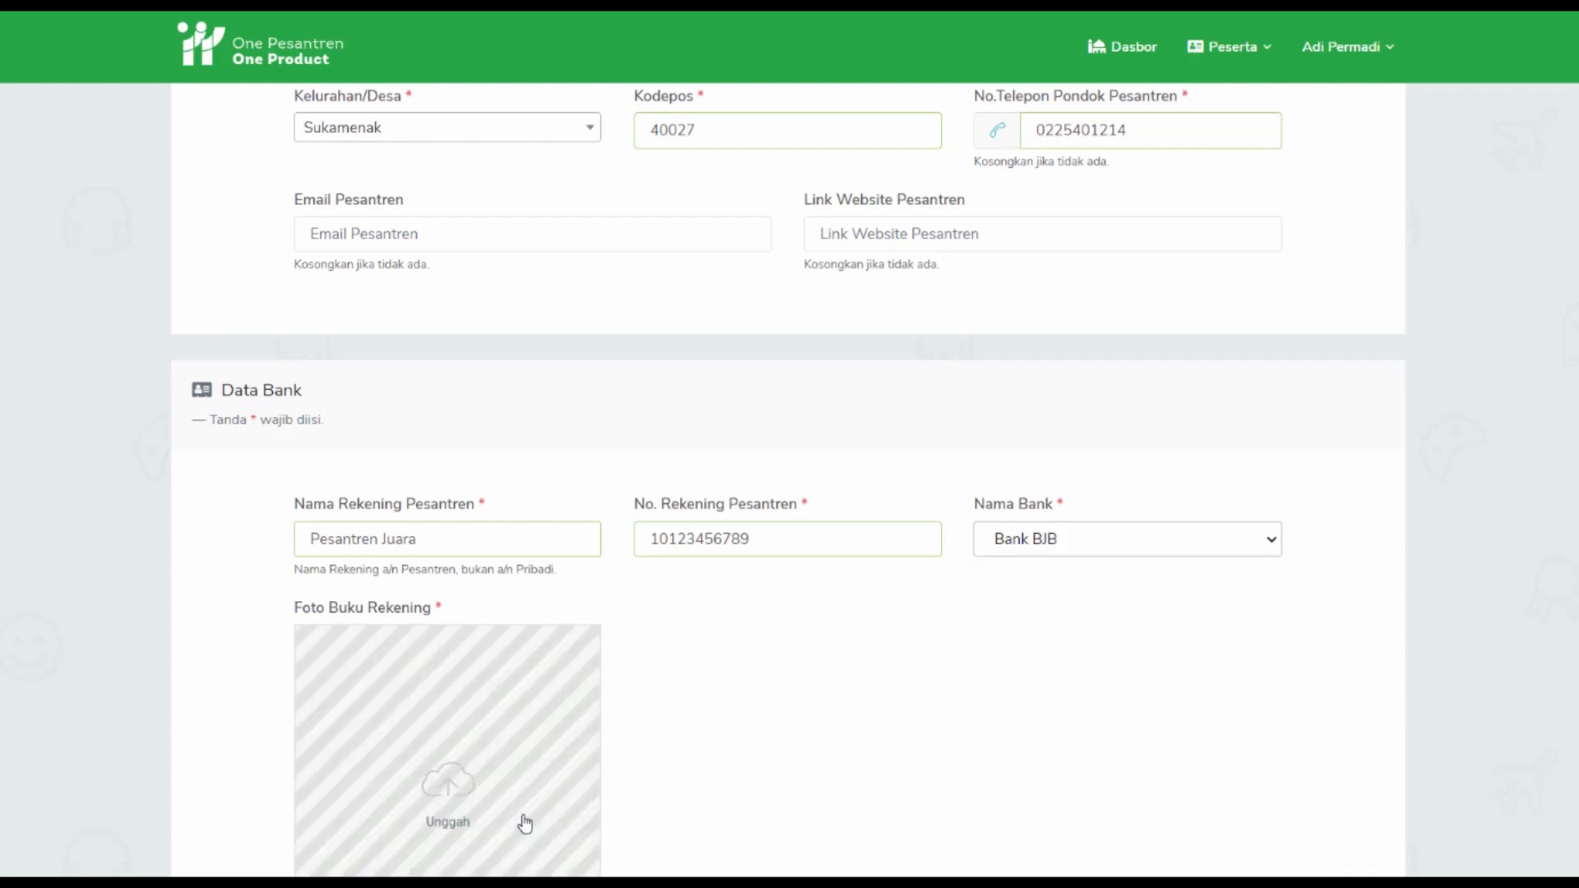
click(436, 808)
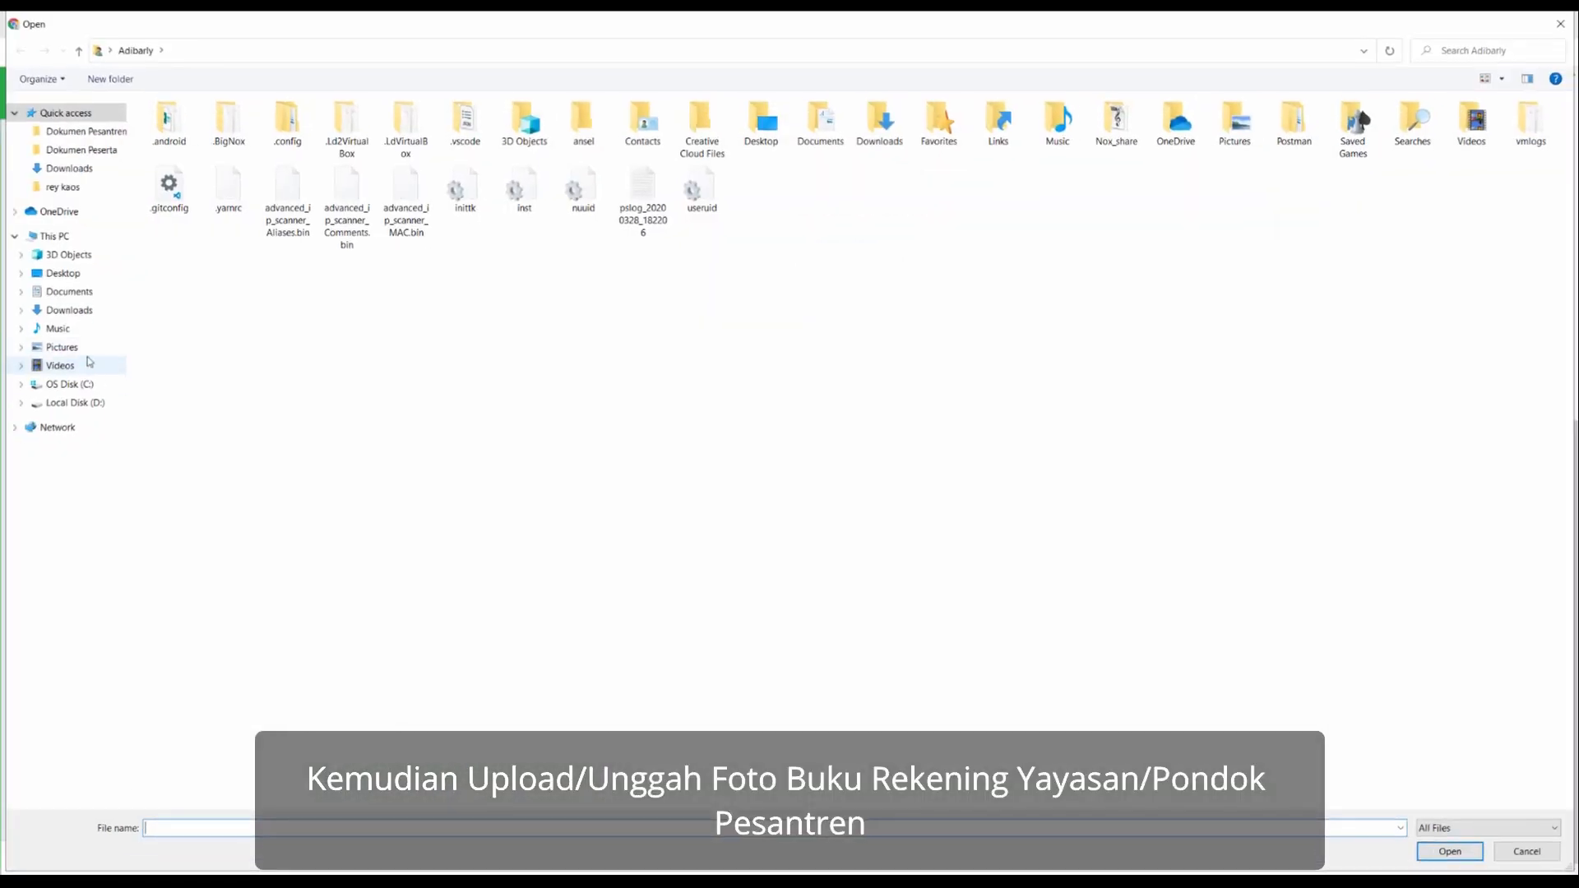
Step: Upload 10 Buku Rekening from Desktop > Lampiran Persyaratan OPOP 2021 > Dokumen Pesantren
click(65, 273)
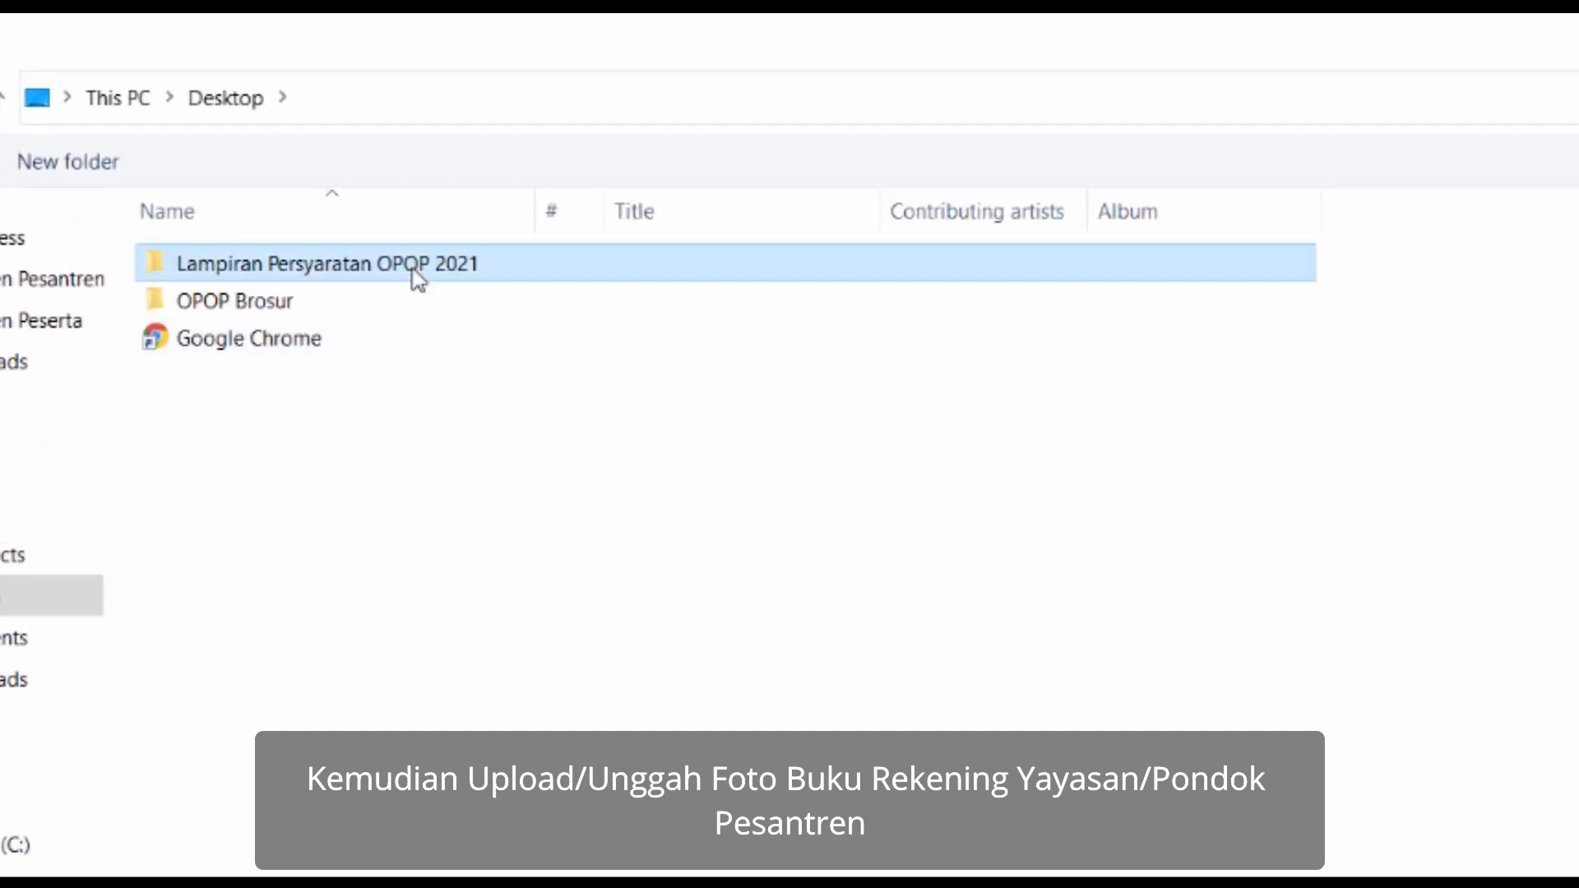
double_click(416, 269)
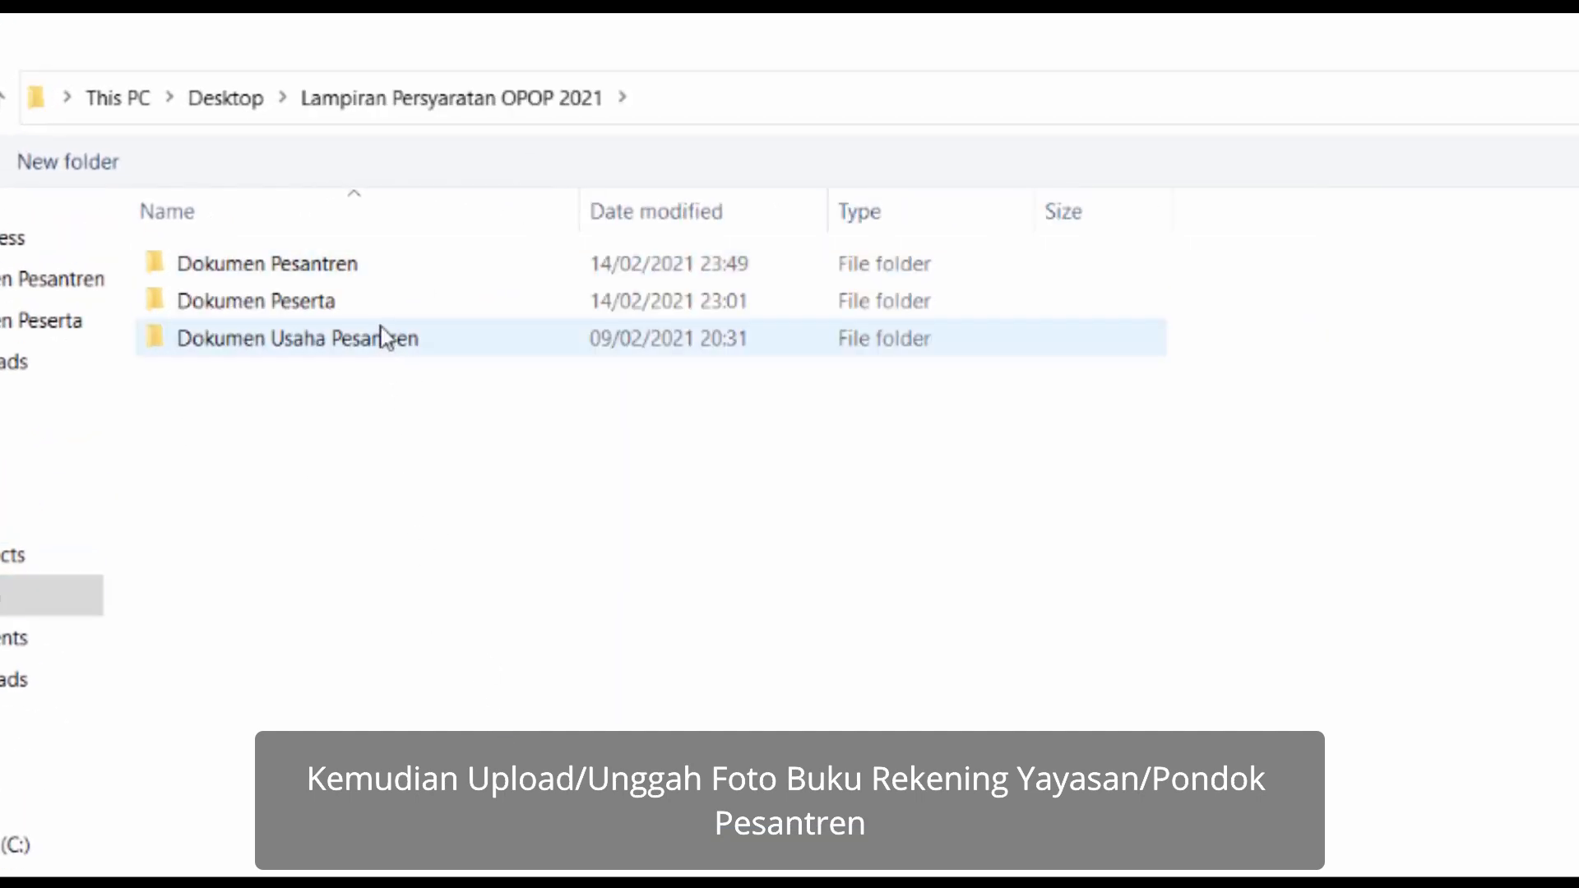
double_click(362, 271)
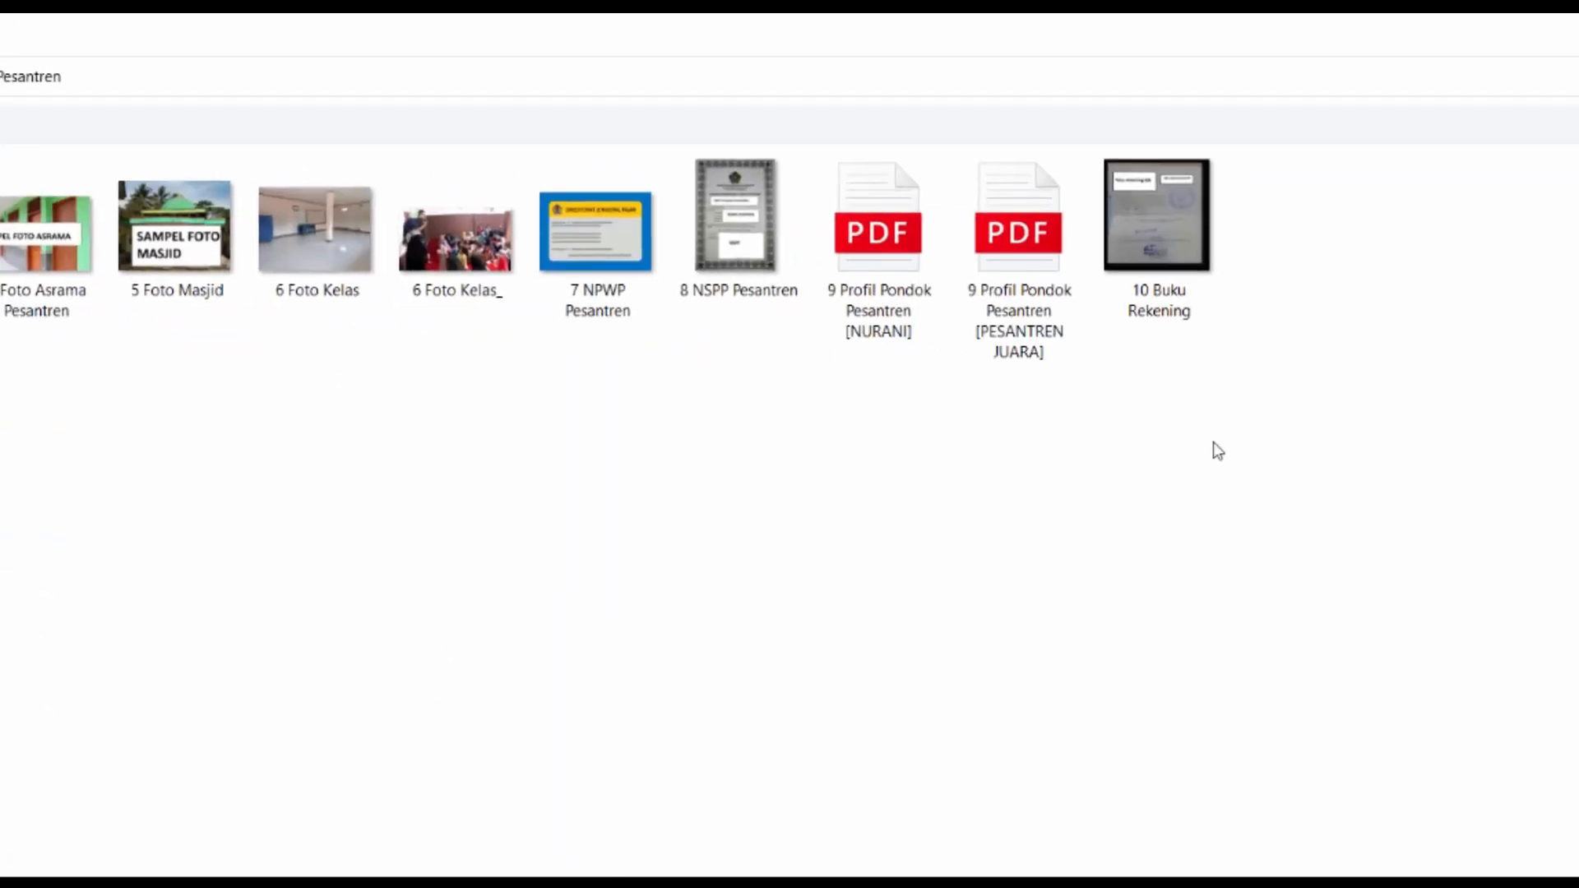
double_click(1162, 243)
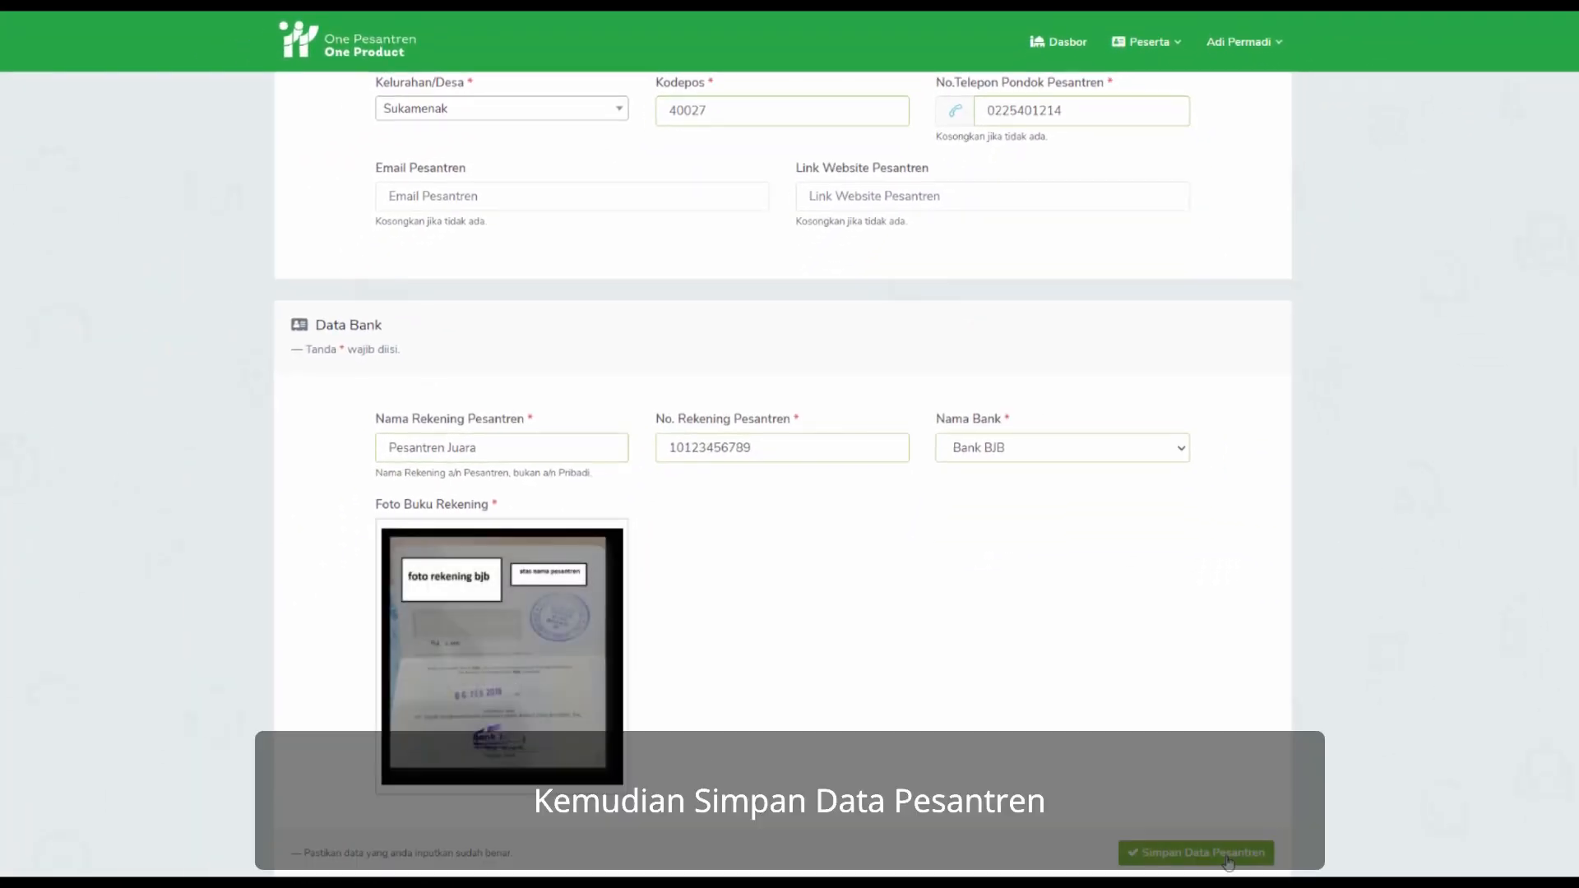
Step: Save the pesantren data after a quick review, confirming it as Lengkap and dismissing the success message
click(1228, 855)
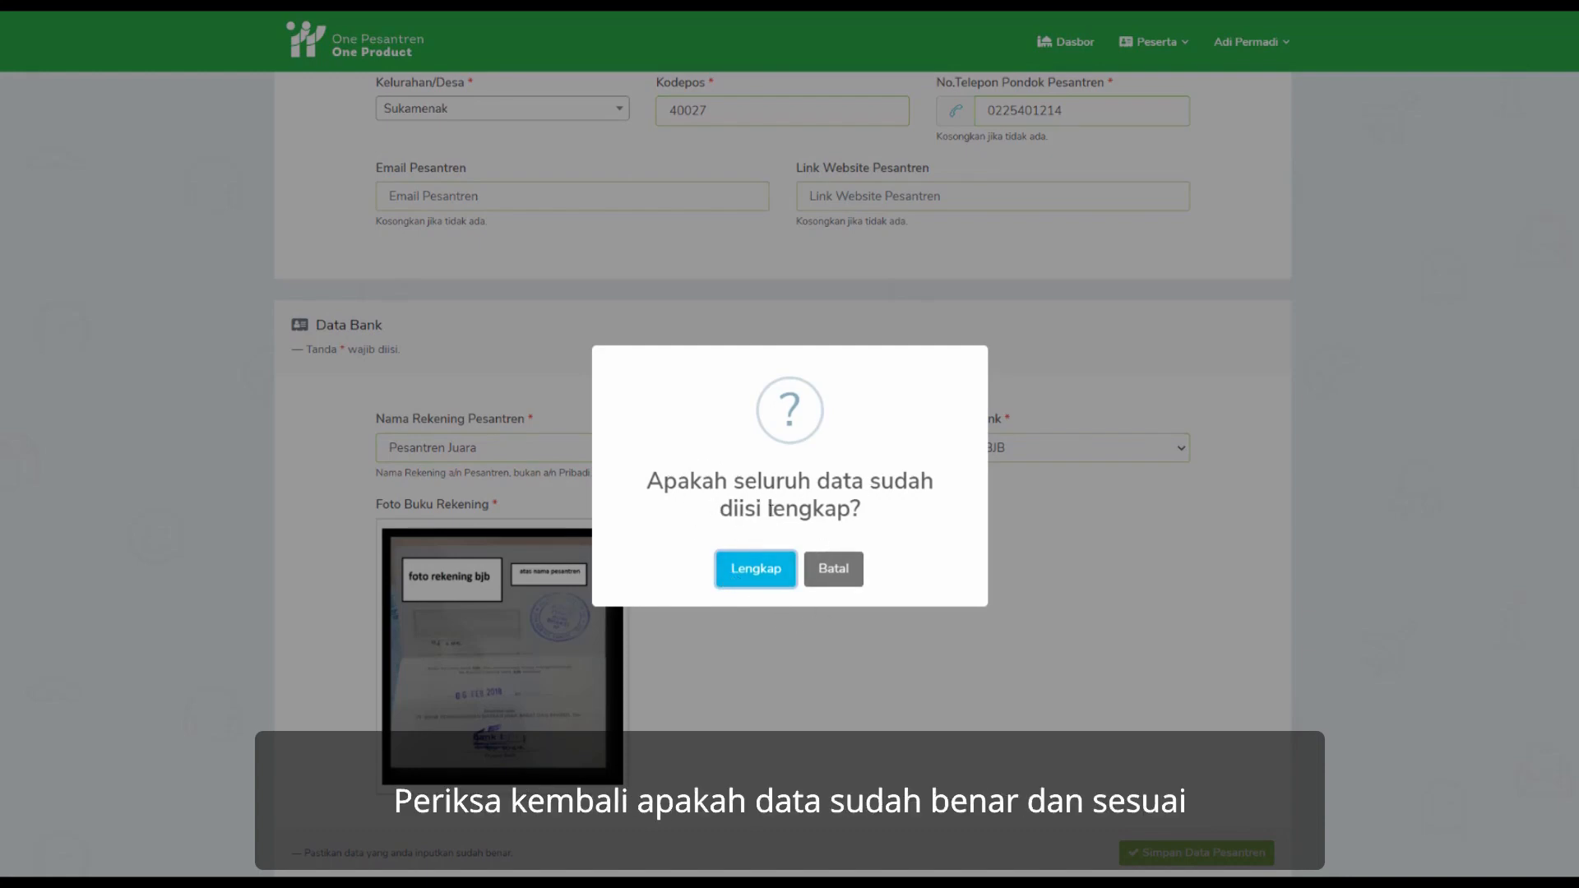
click(829, 569)
scroll(751, 419, up, 7)
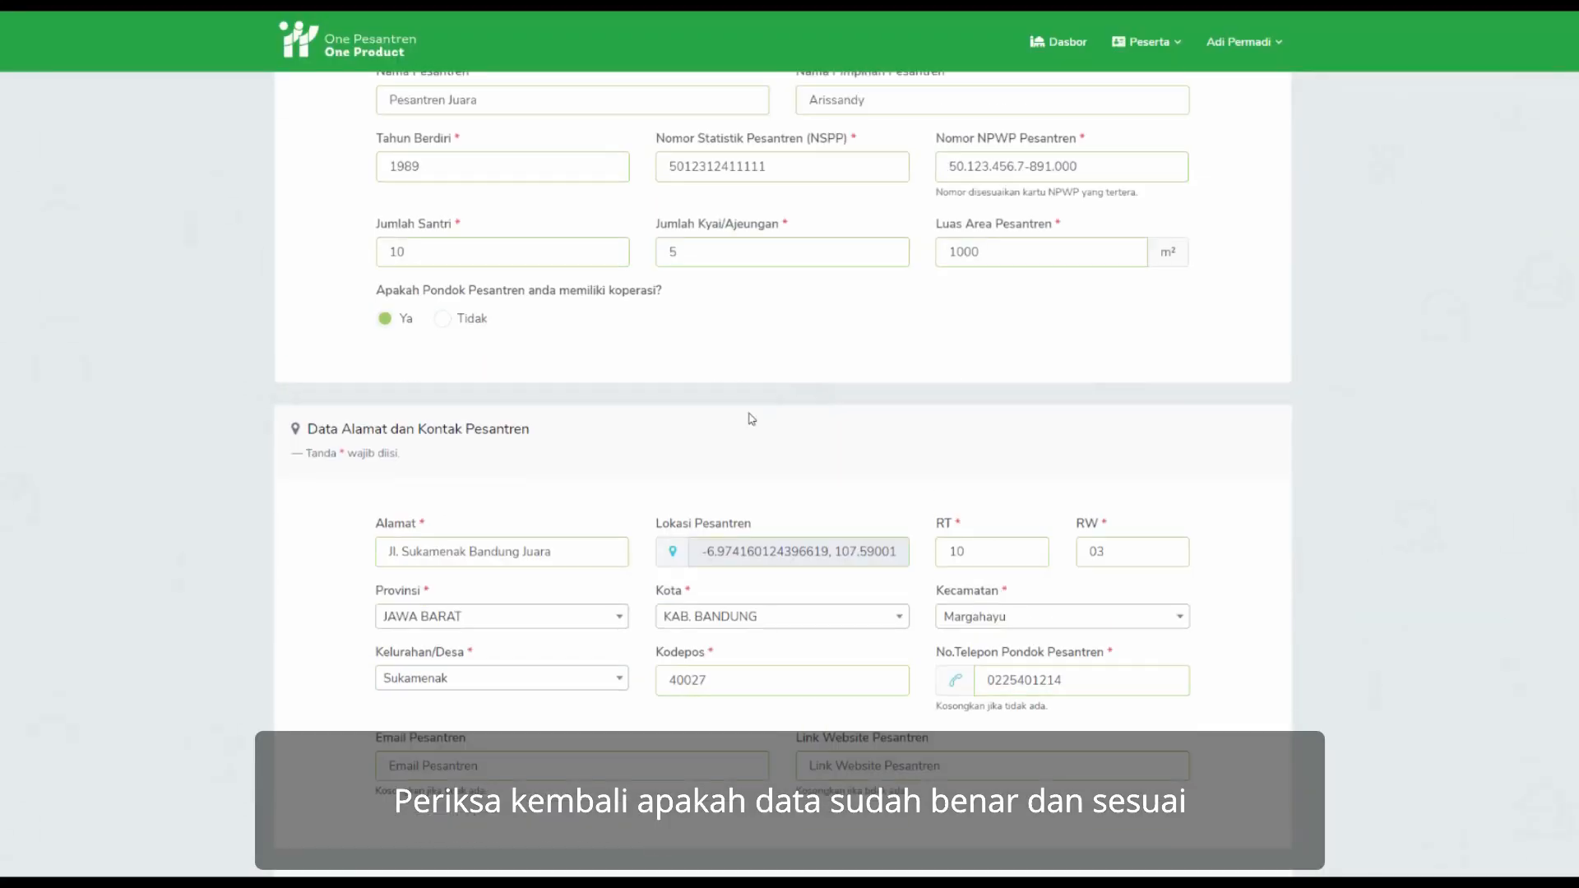
scroll(751, 420, up, 2)
scroll(748, 420, down, 8)
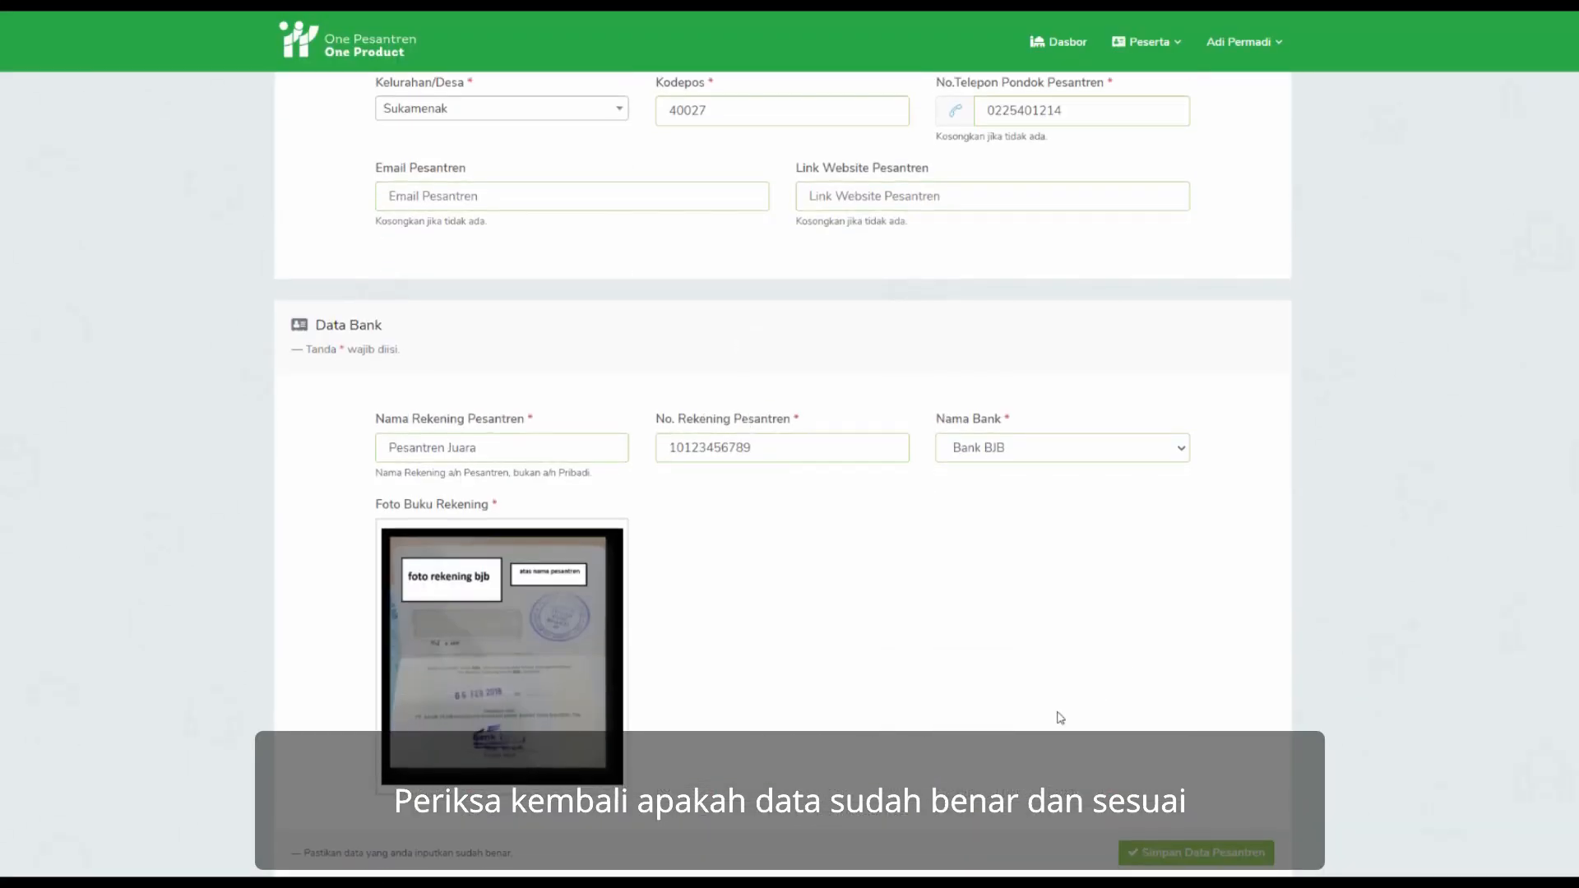
click(1172, 855)
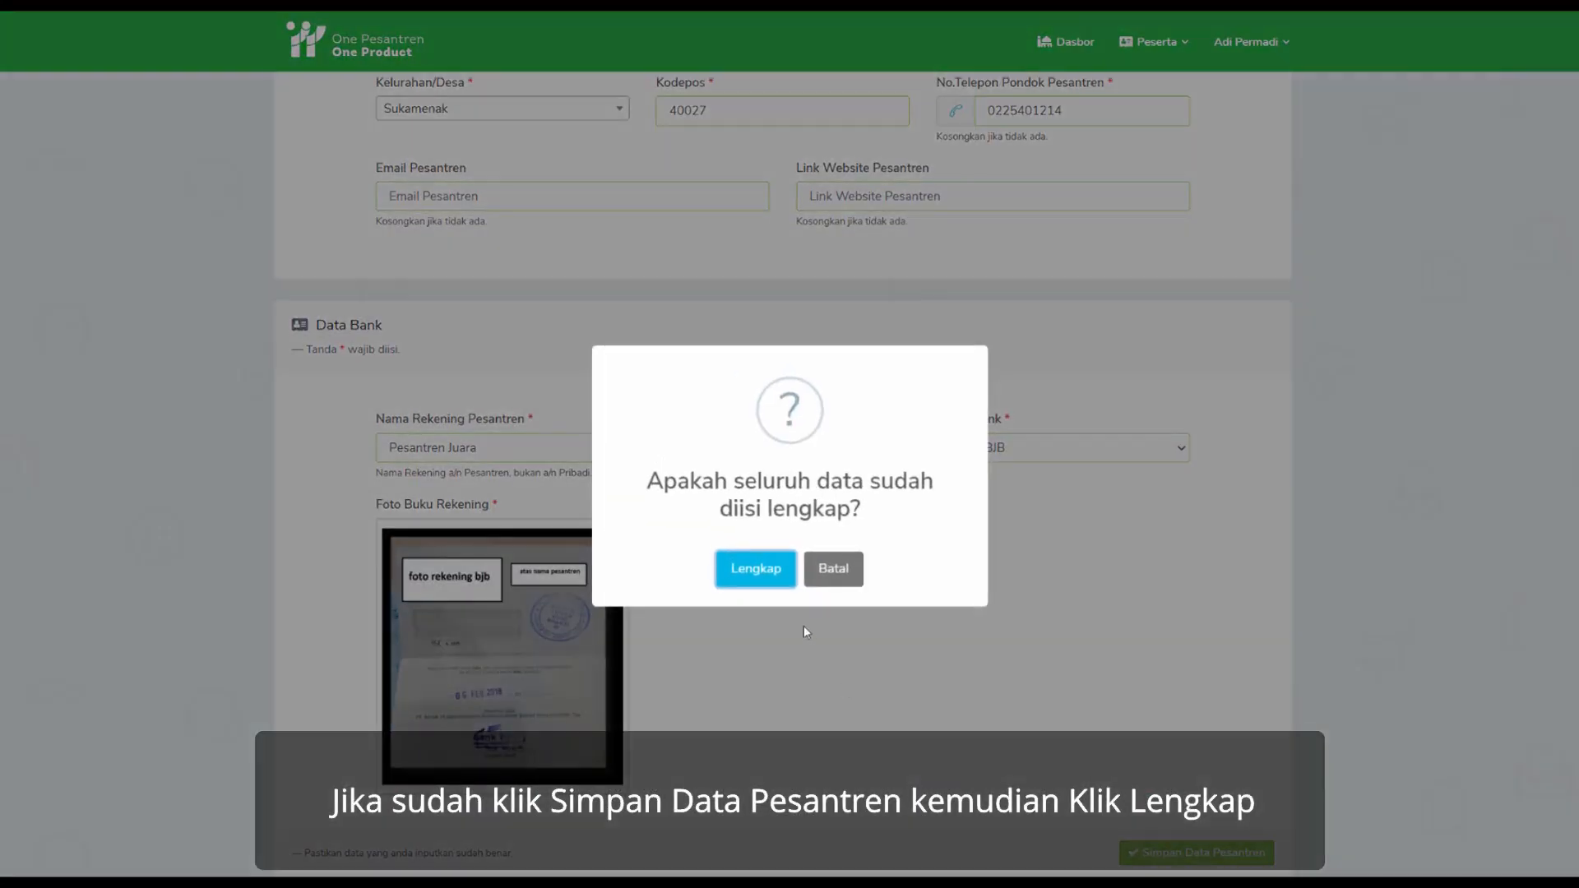
click(758, 577)
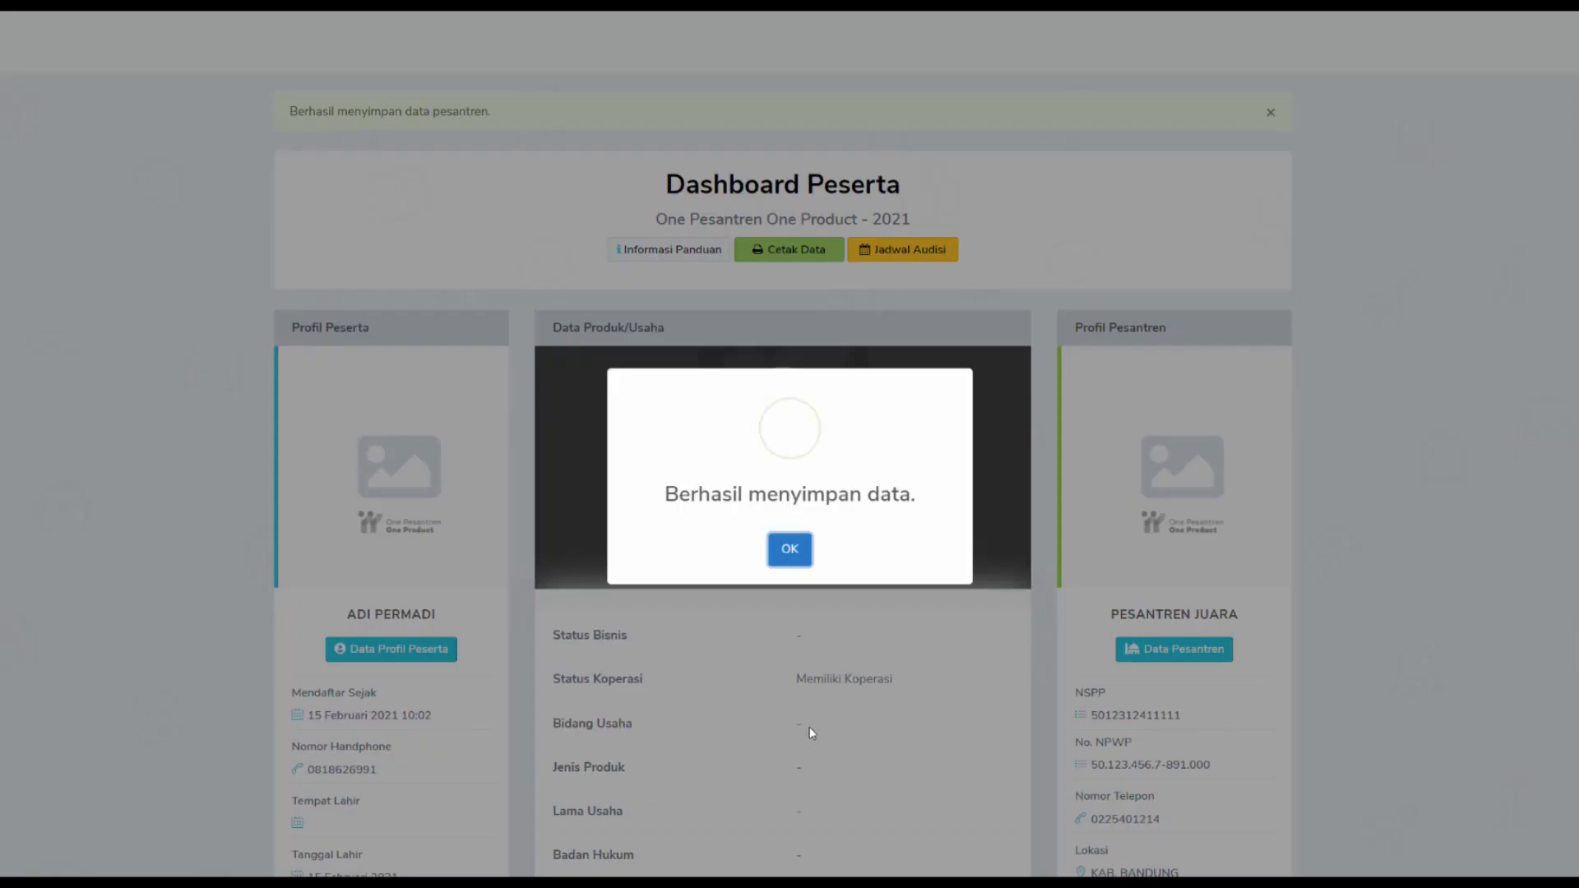
click(787, 558)
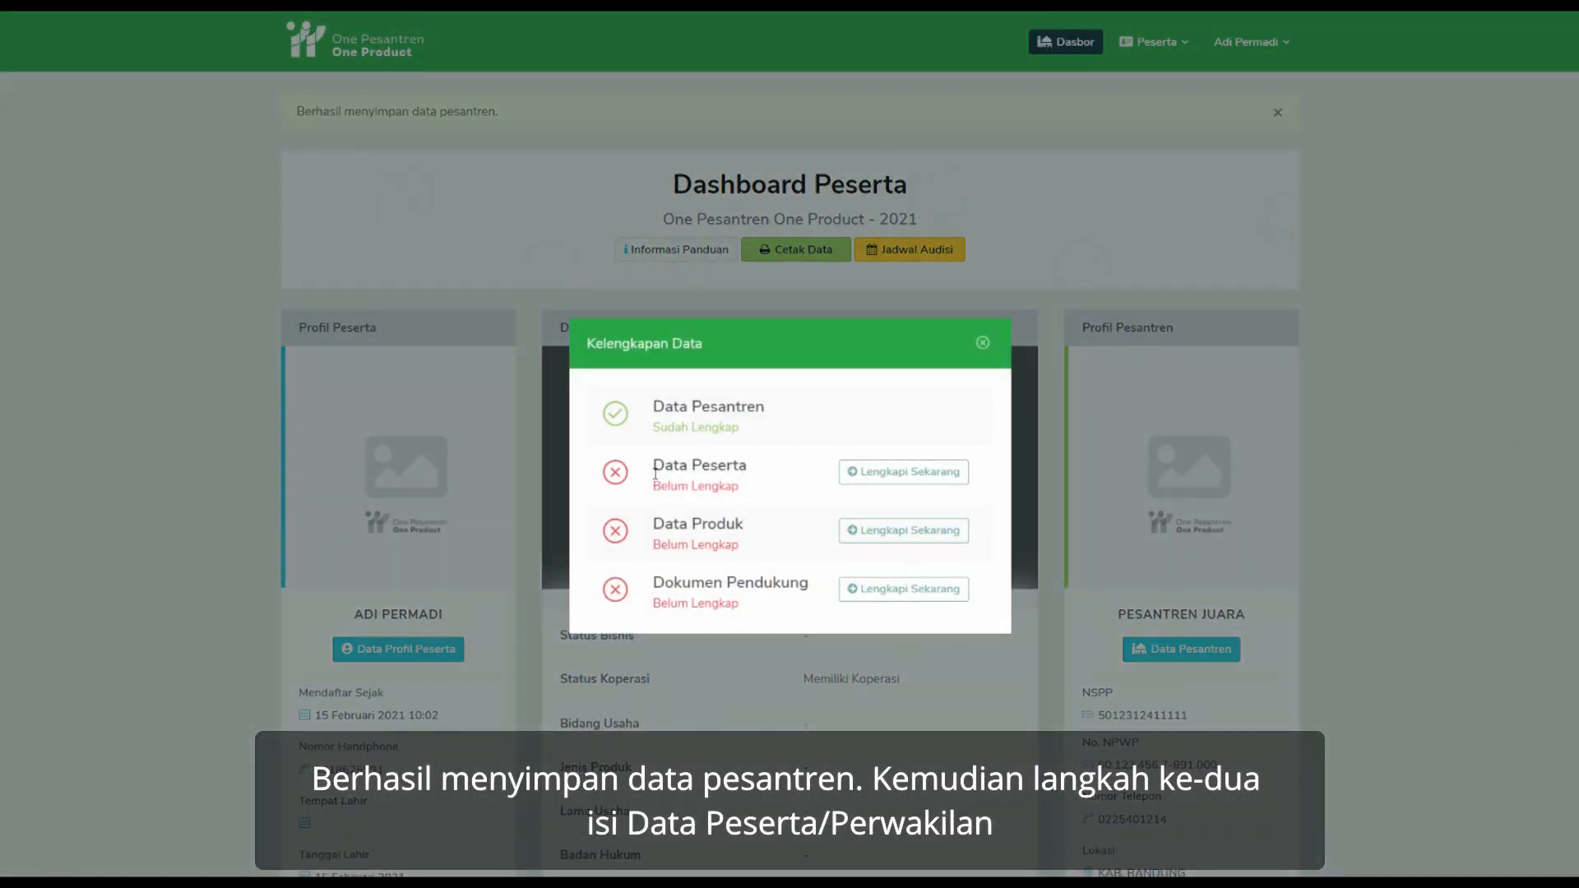
Step: Open the Data Peserta form and enter the participant's NIK and e-mail address
click(904, 471)
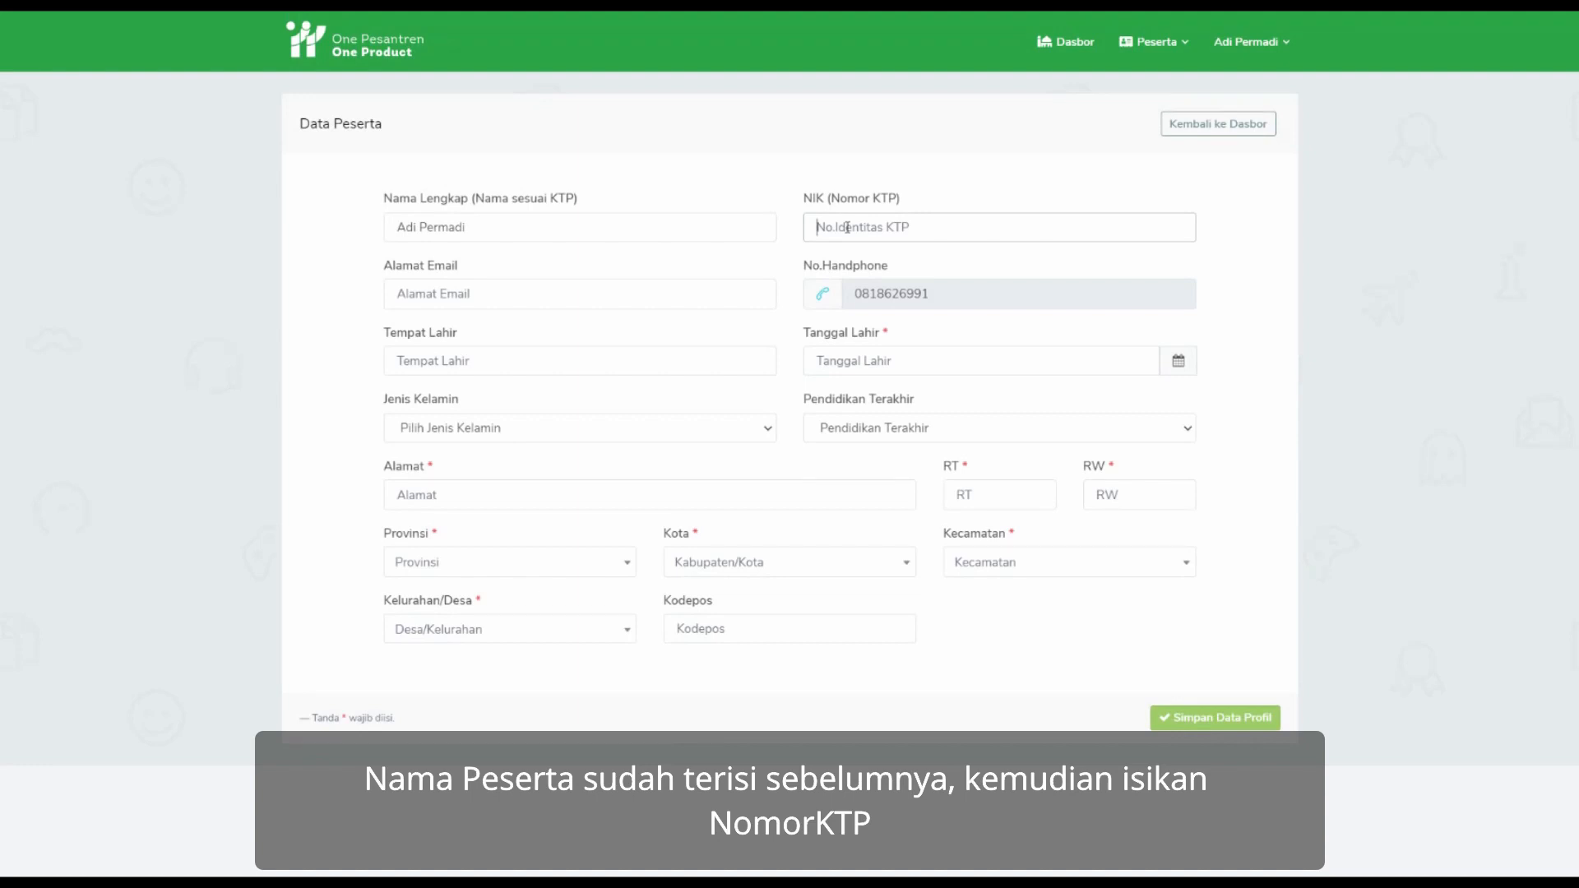
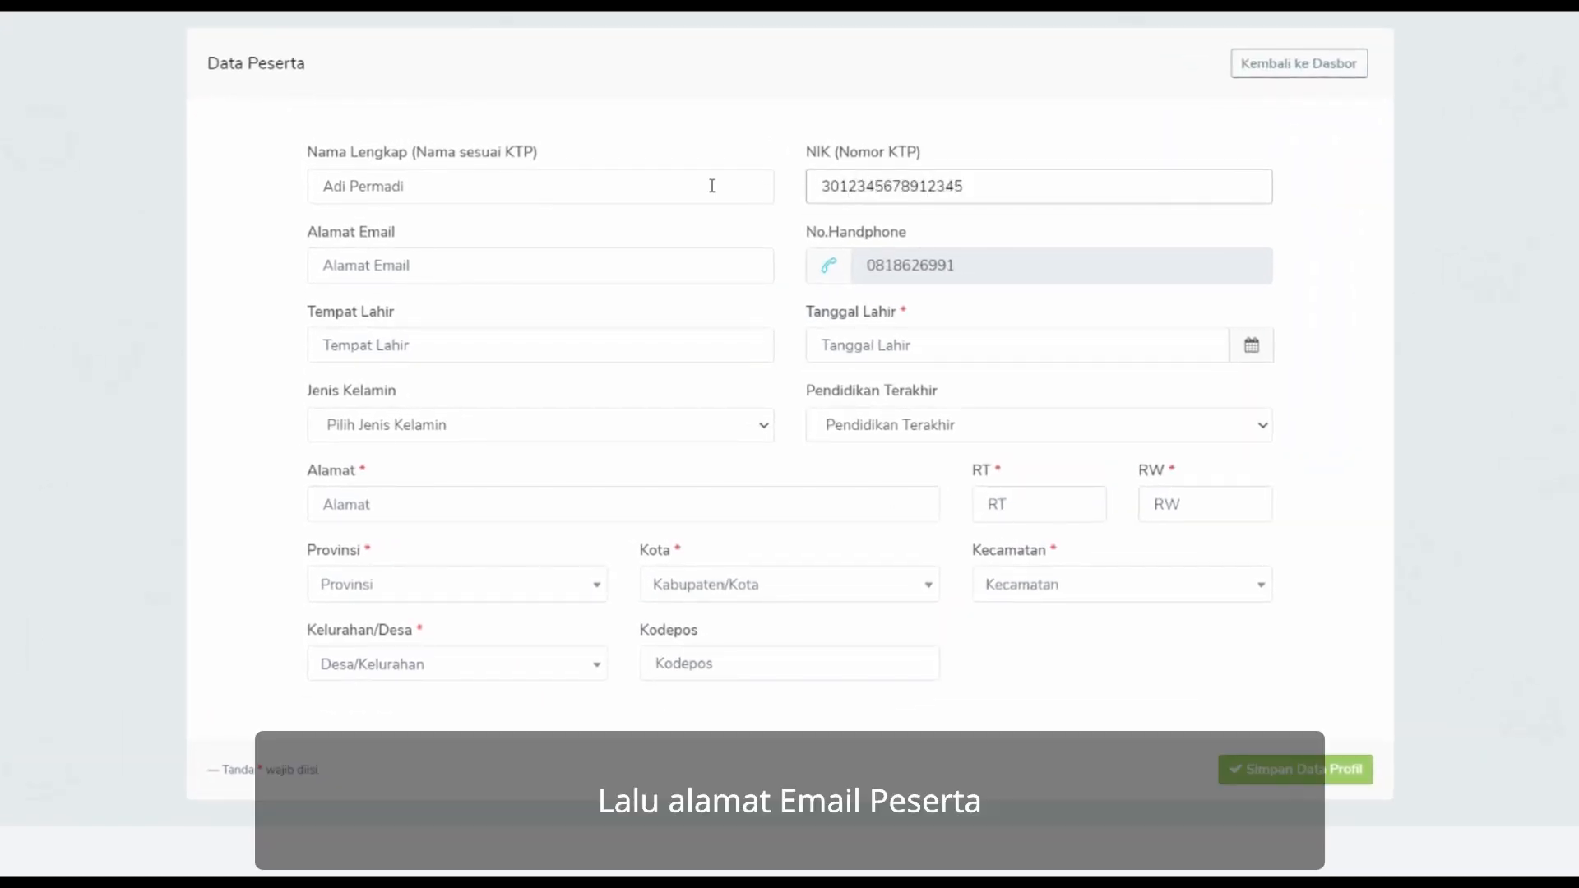
click(485, 273)
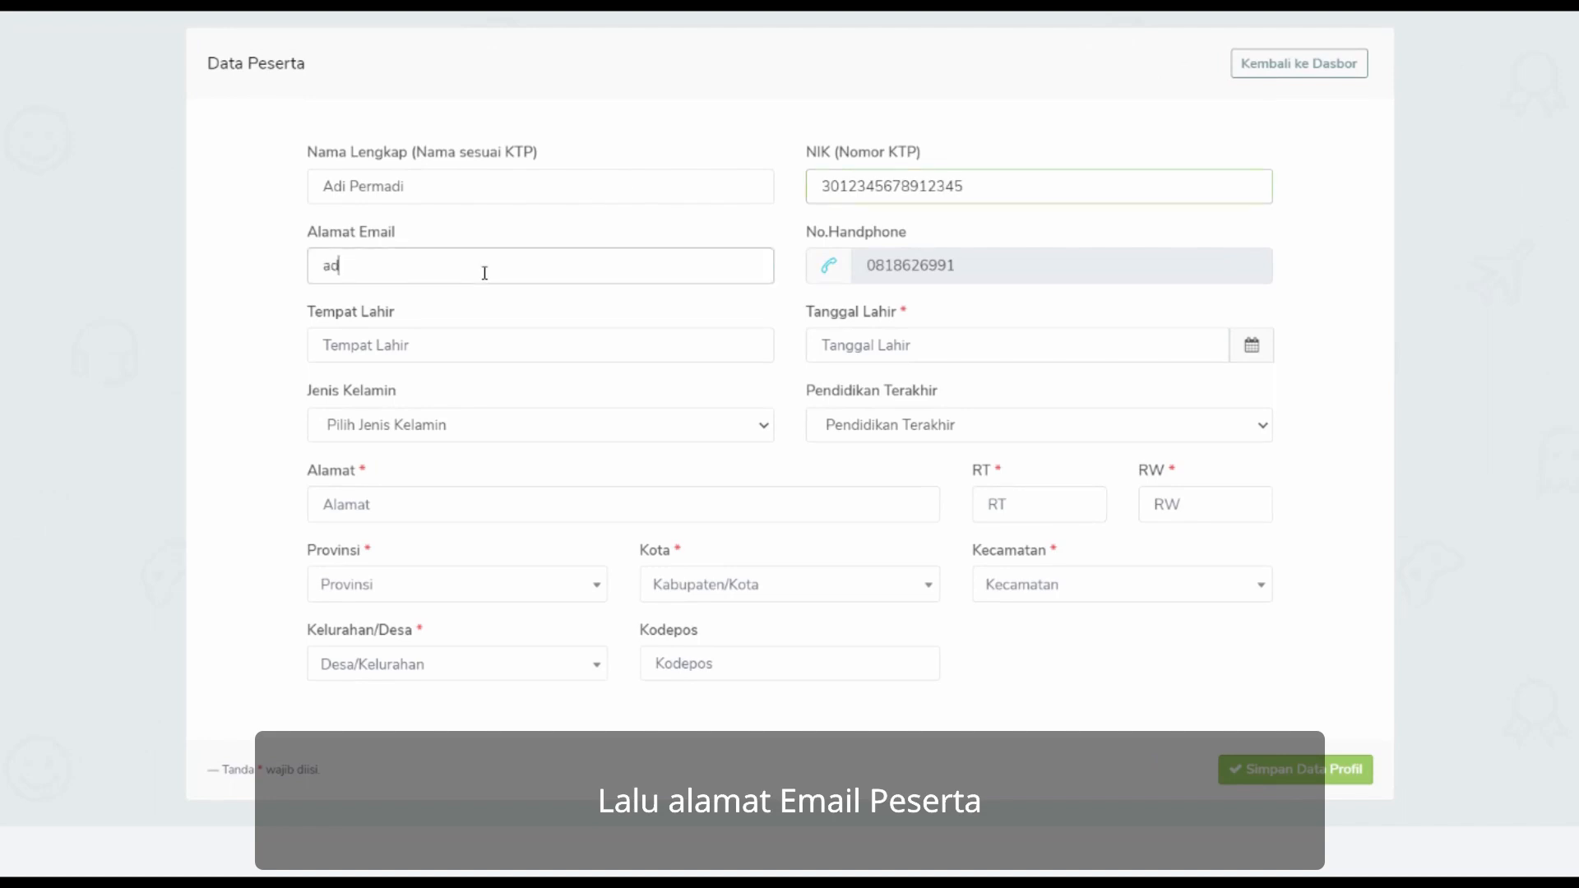
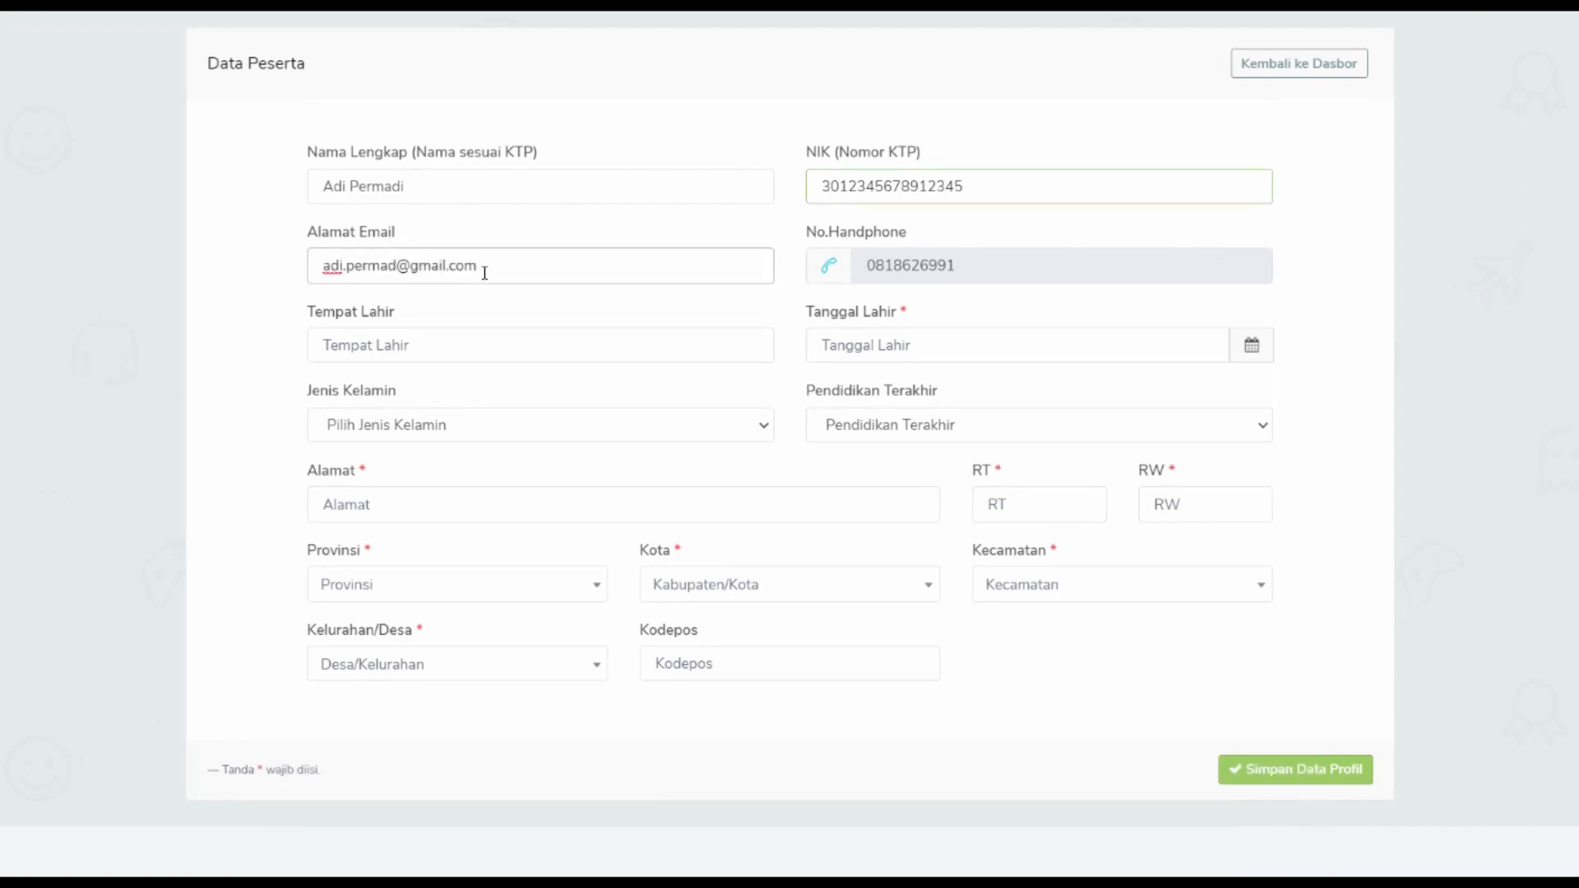
click(444, 268)
text(i)
click(355, 345)
text(B)
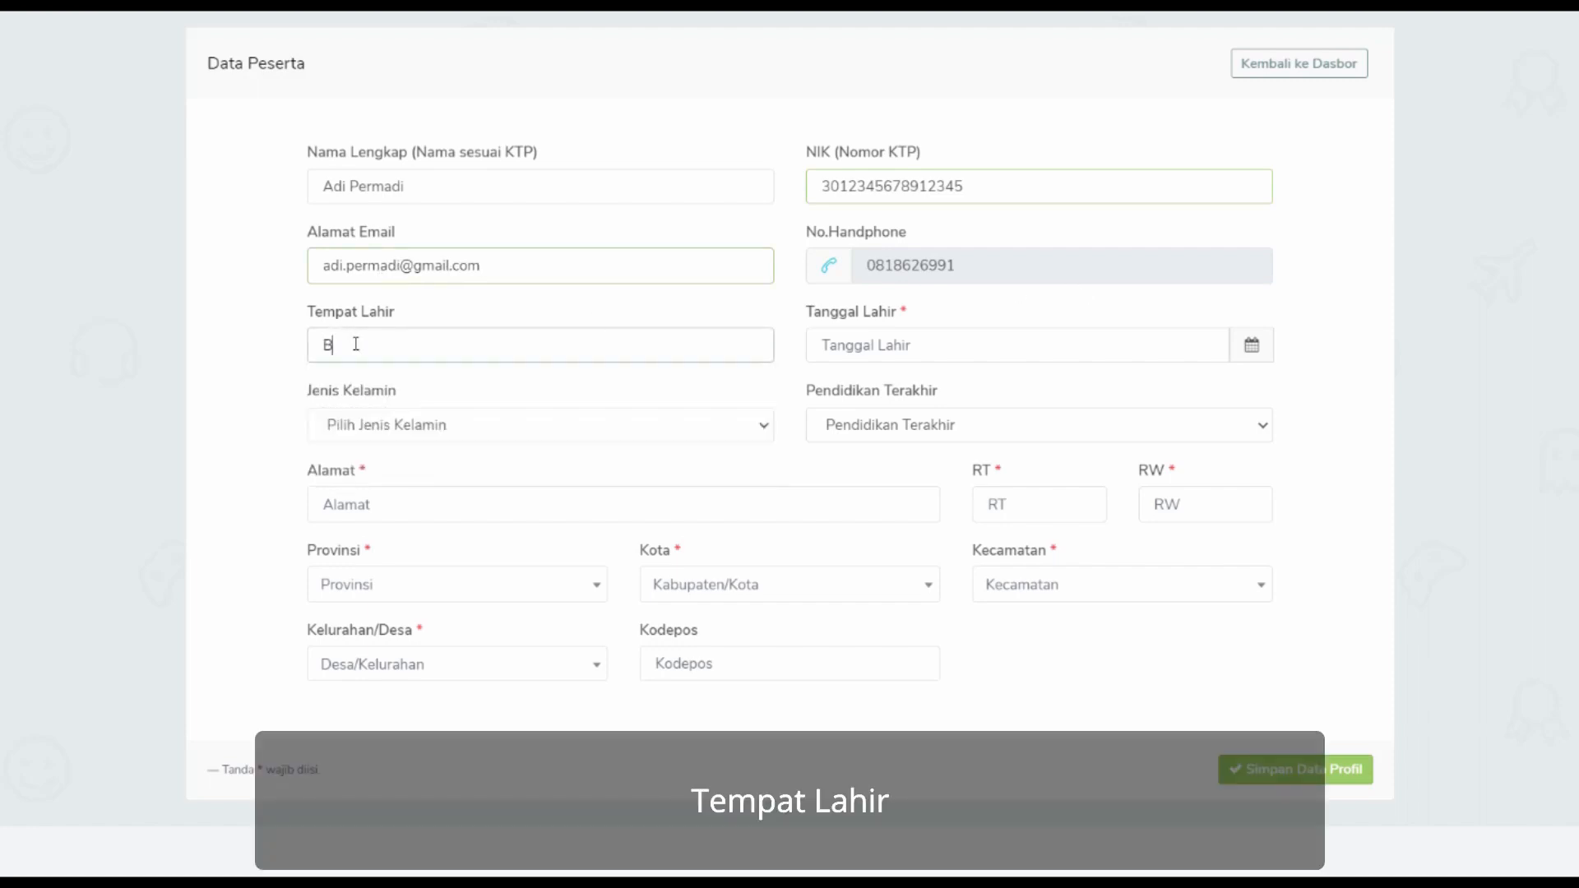
text(andung)
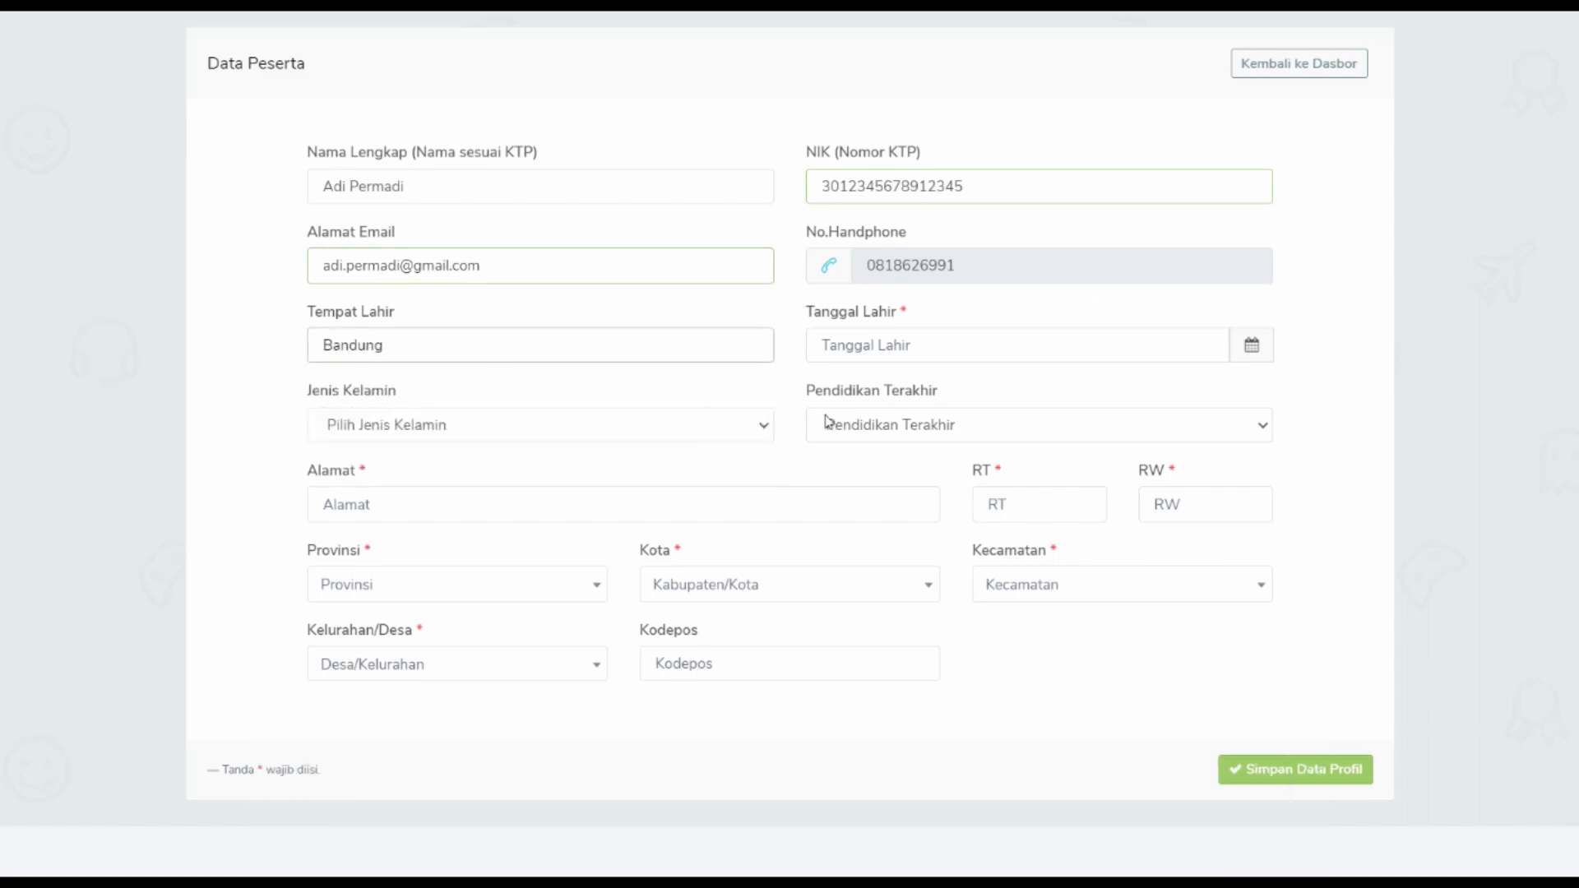
click(896, 345)
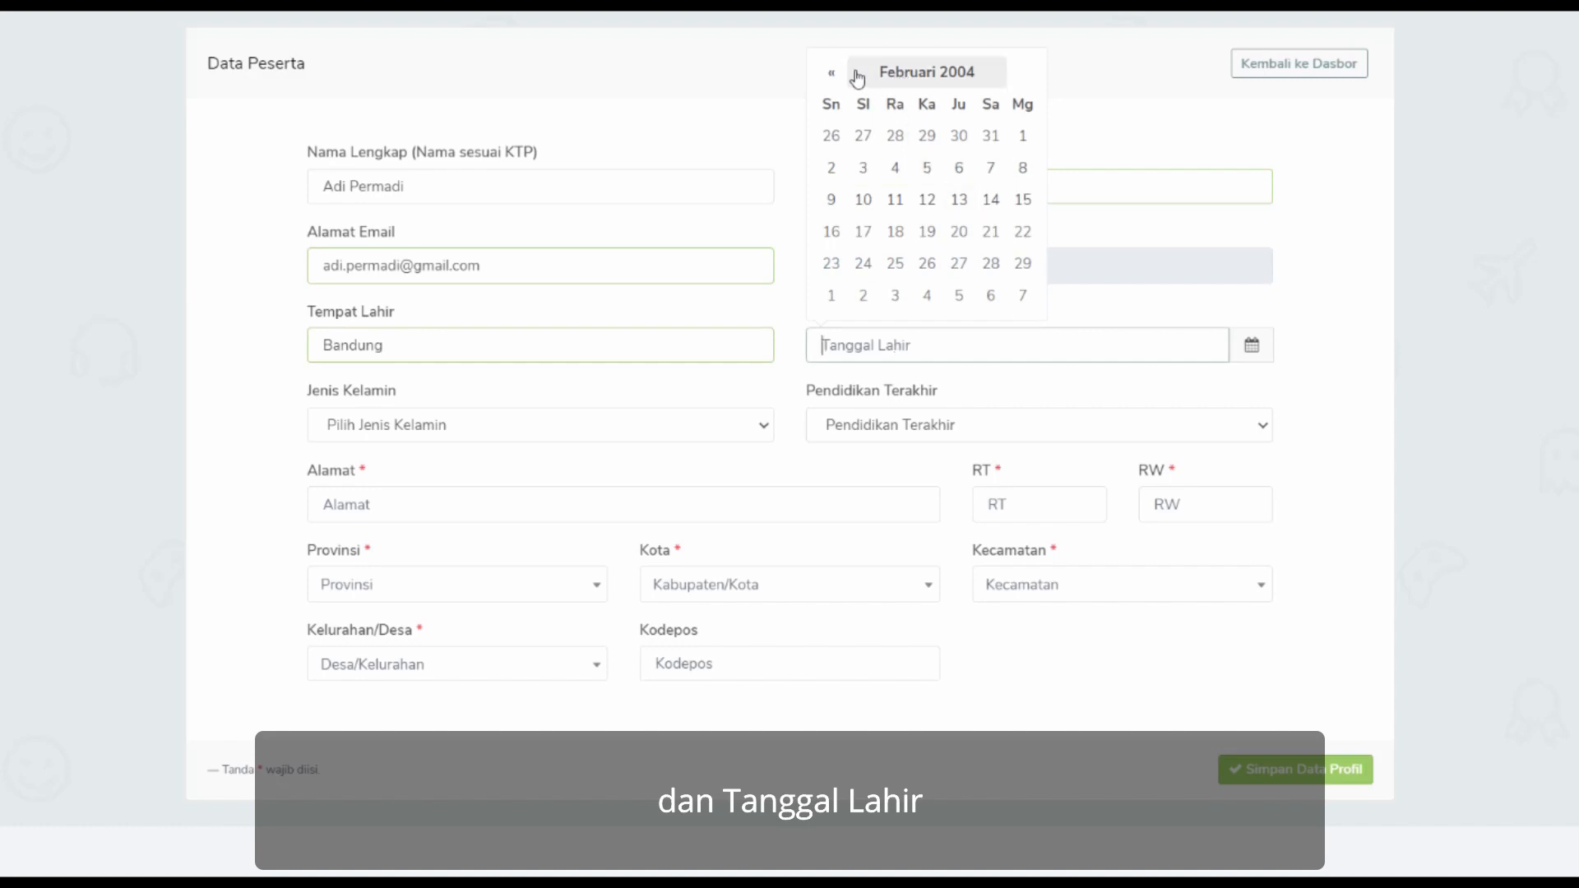
click(896, 80)
click(850, 115)
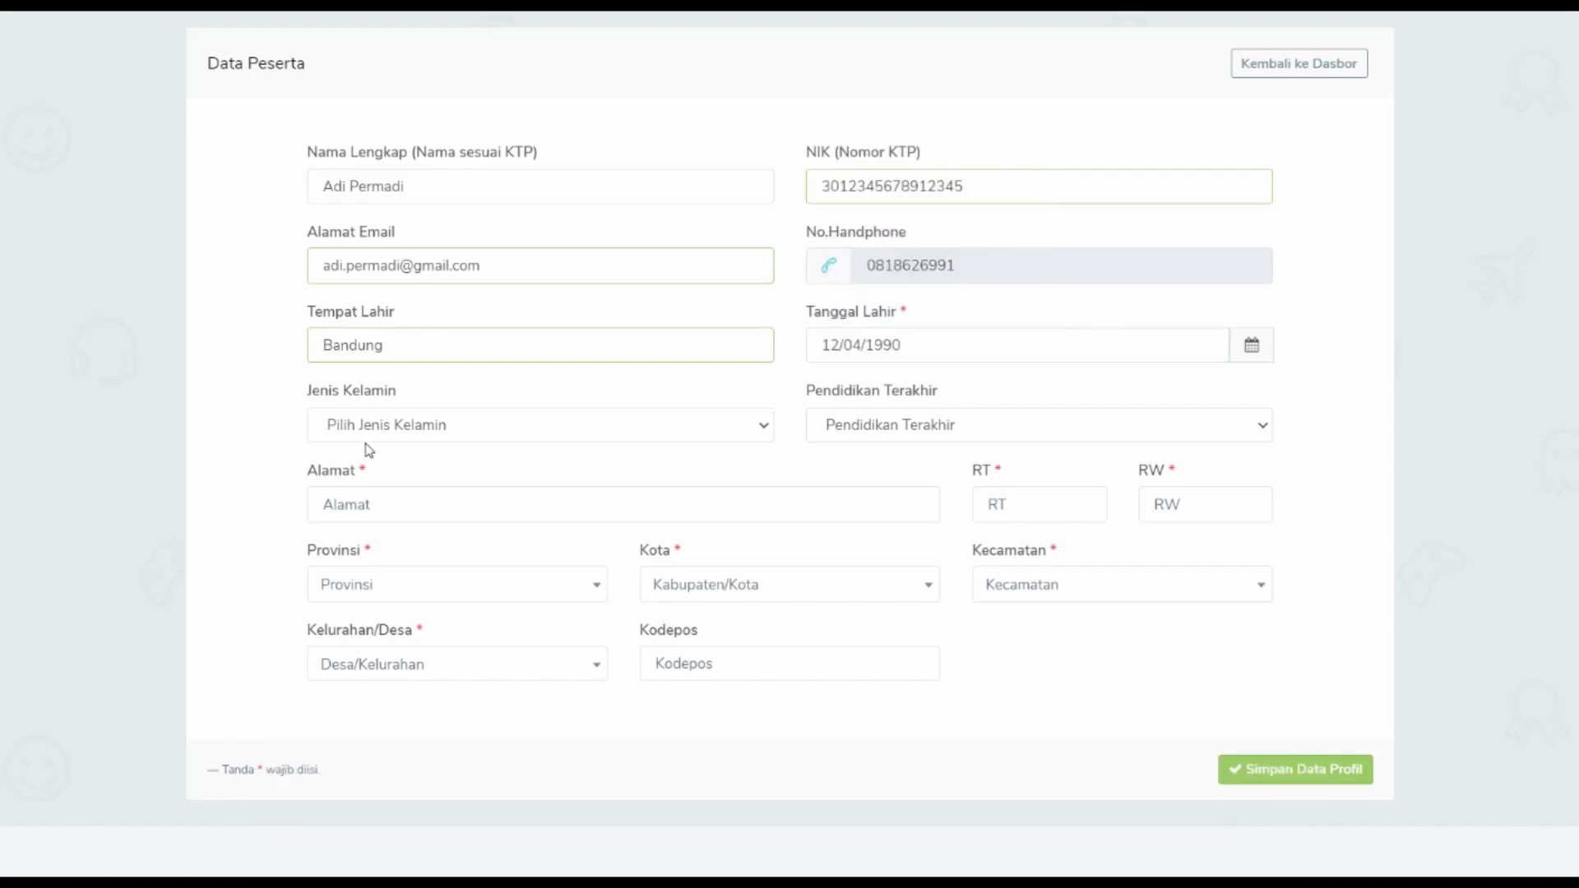
click(413, 429)
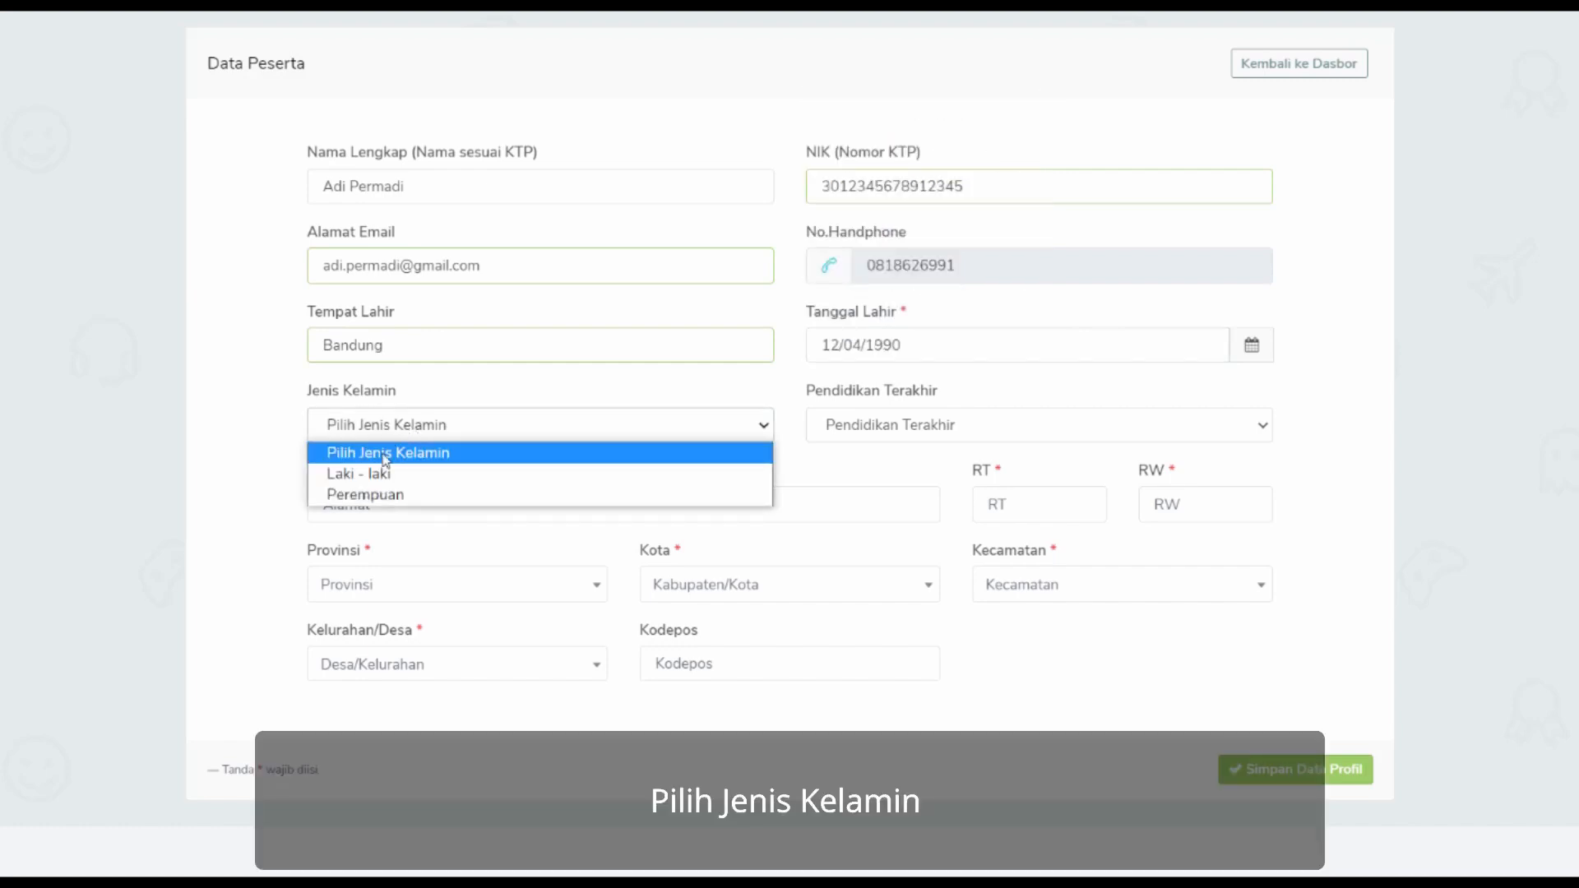
click(450, 476)
click(947, 431)
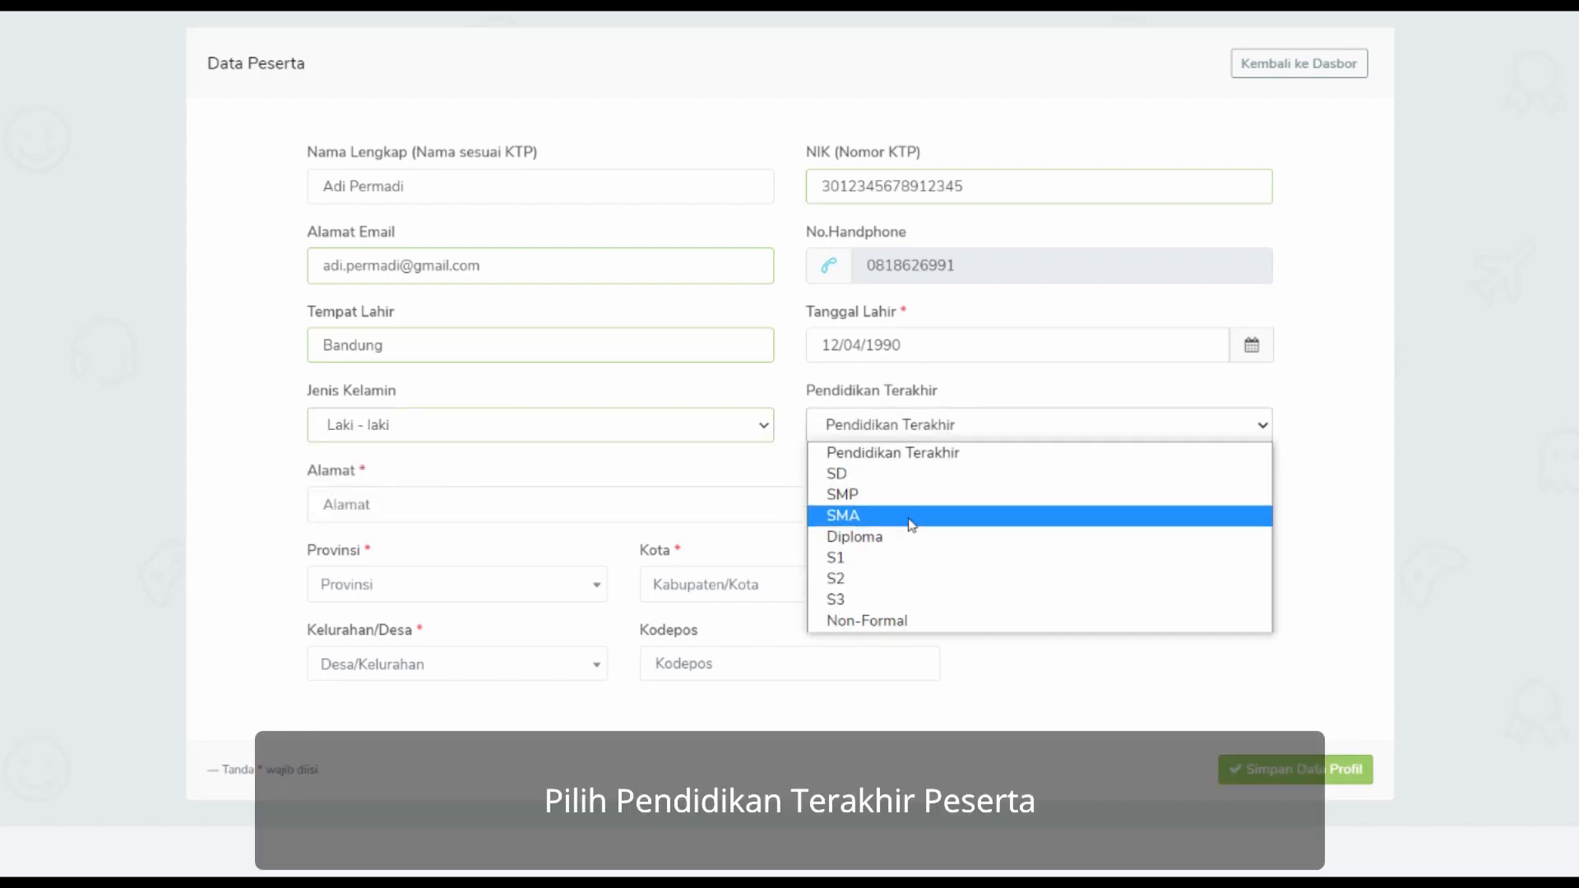
click(920, 558)
Step: Enter the participant's street address with RT 12 and RW 13
click(464, 501)
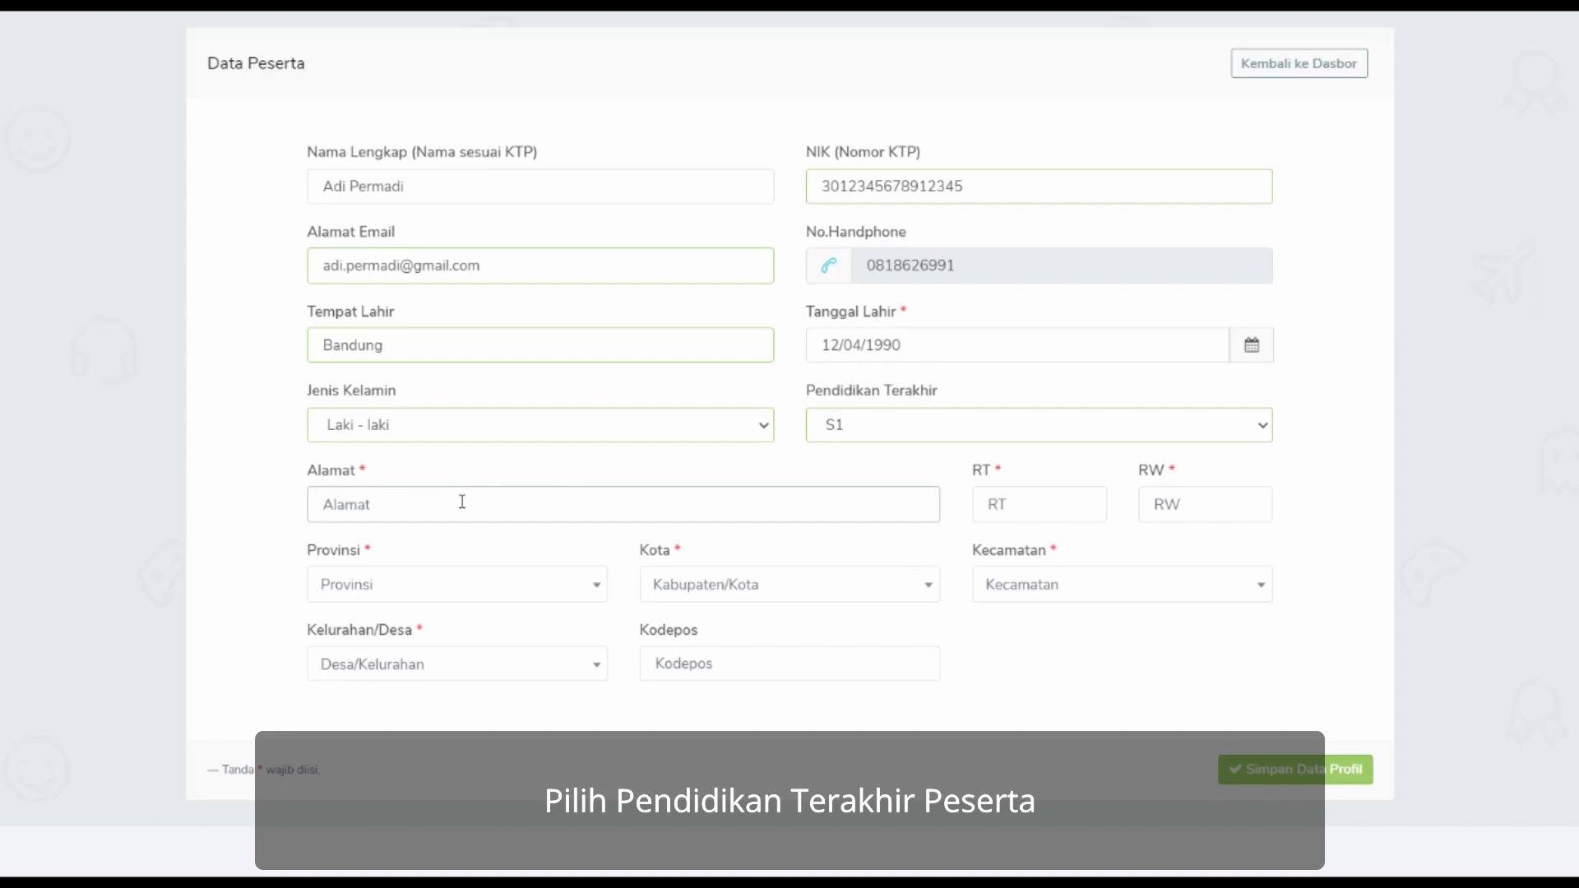
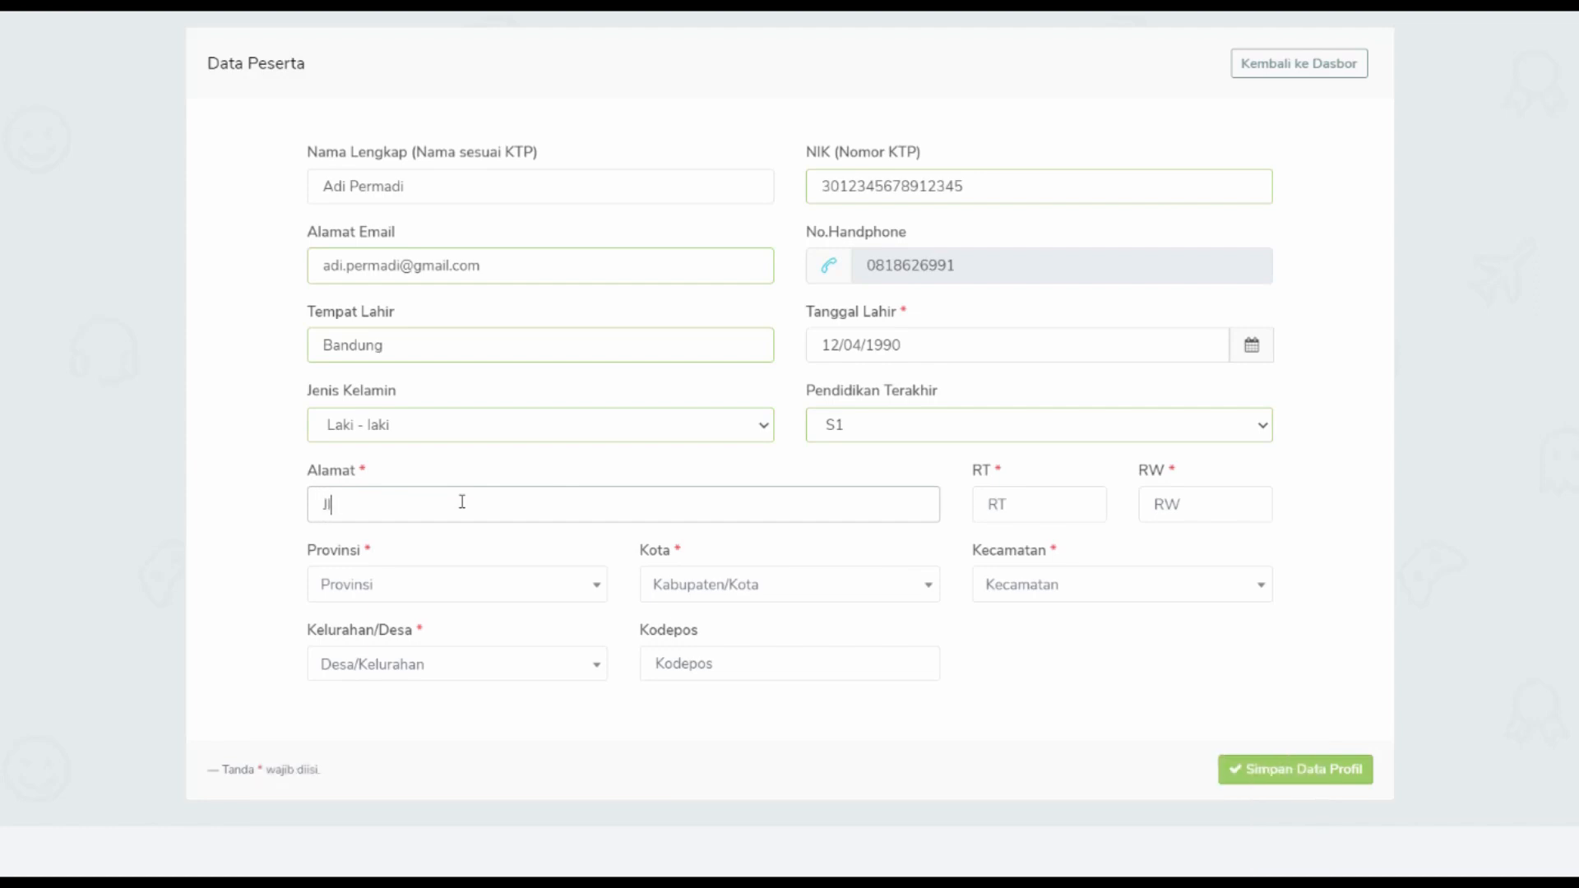
click(1038, 501)
text(12)
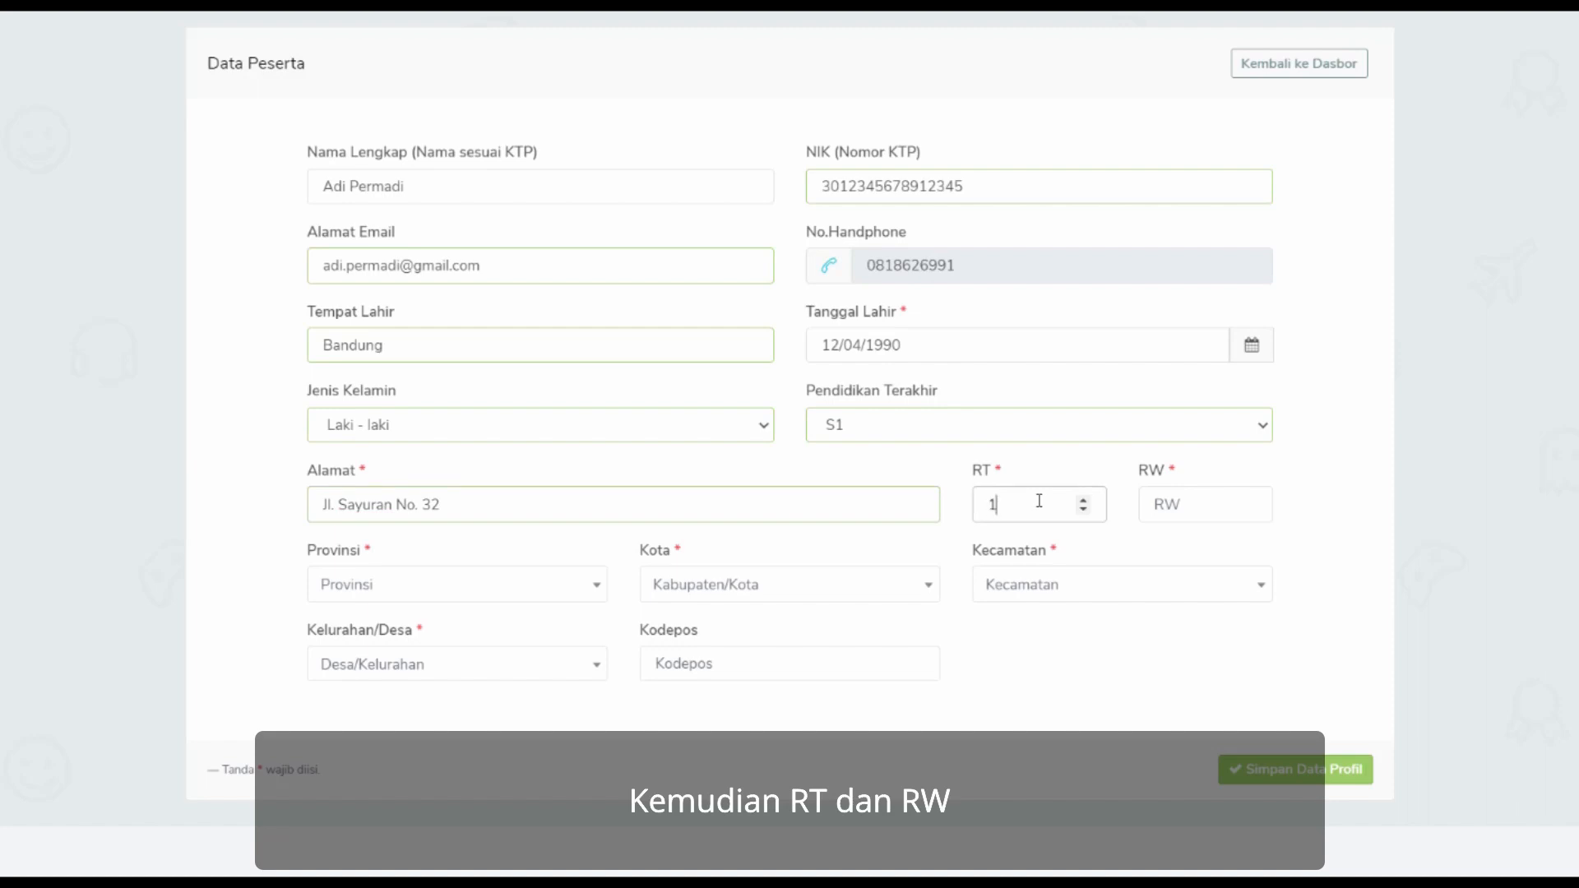
key(Tab)
text(13)
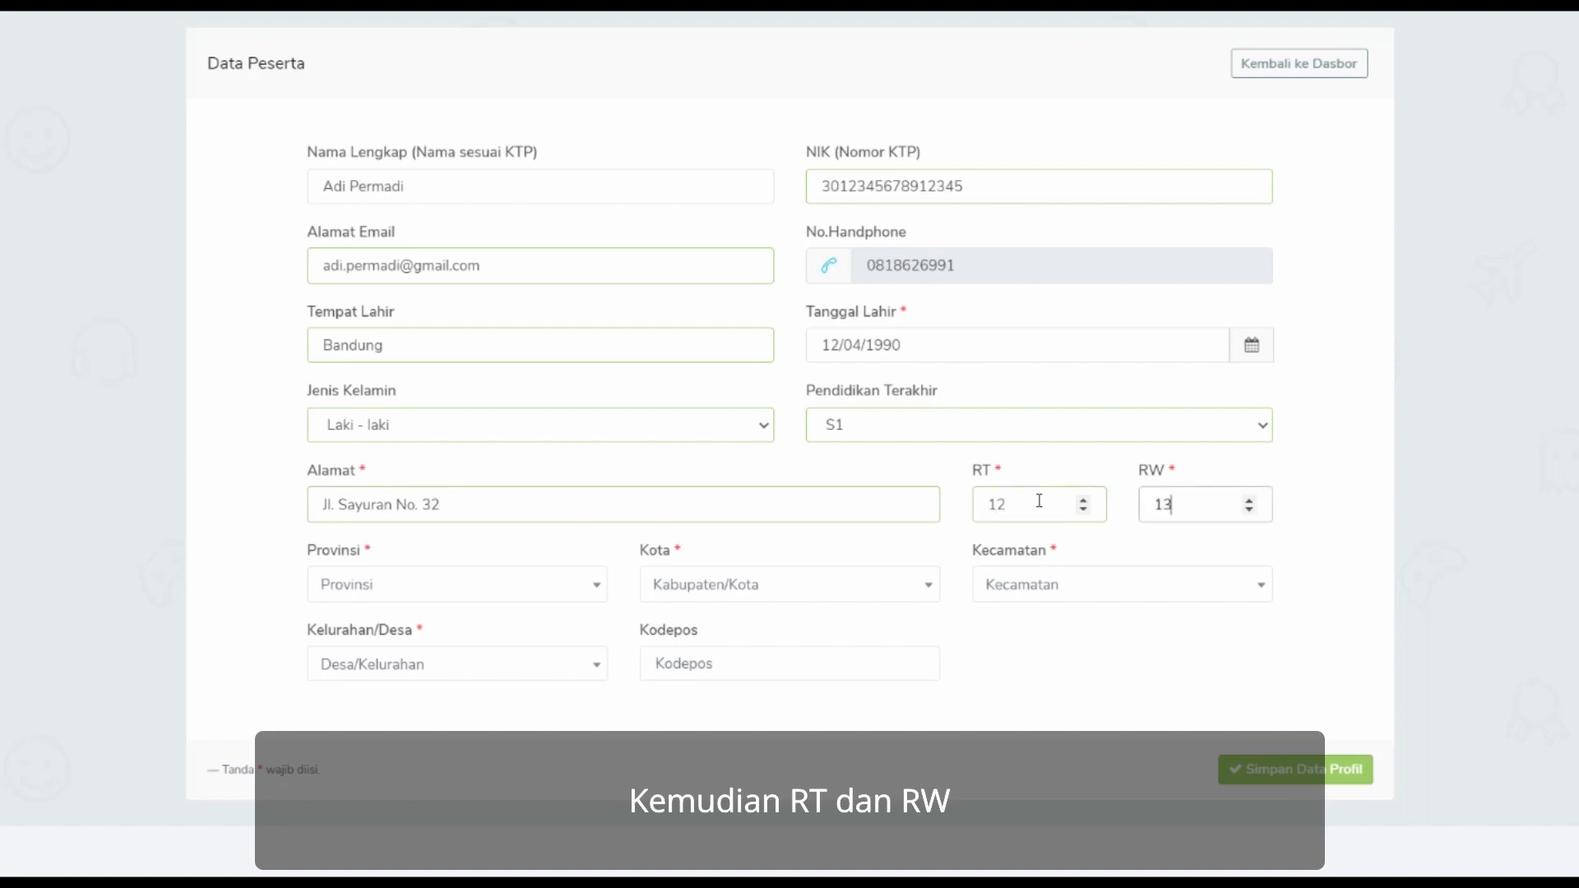
Step: Choose region Jawa Barat, Kab. Bandung, Margahayu, Sukamenak and enter the postal code
click(574, 599)
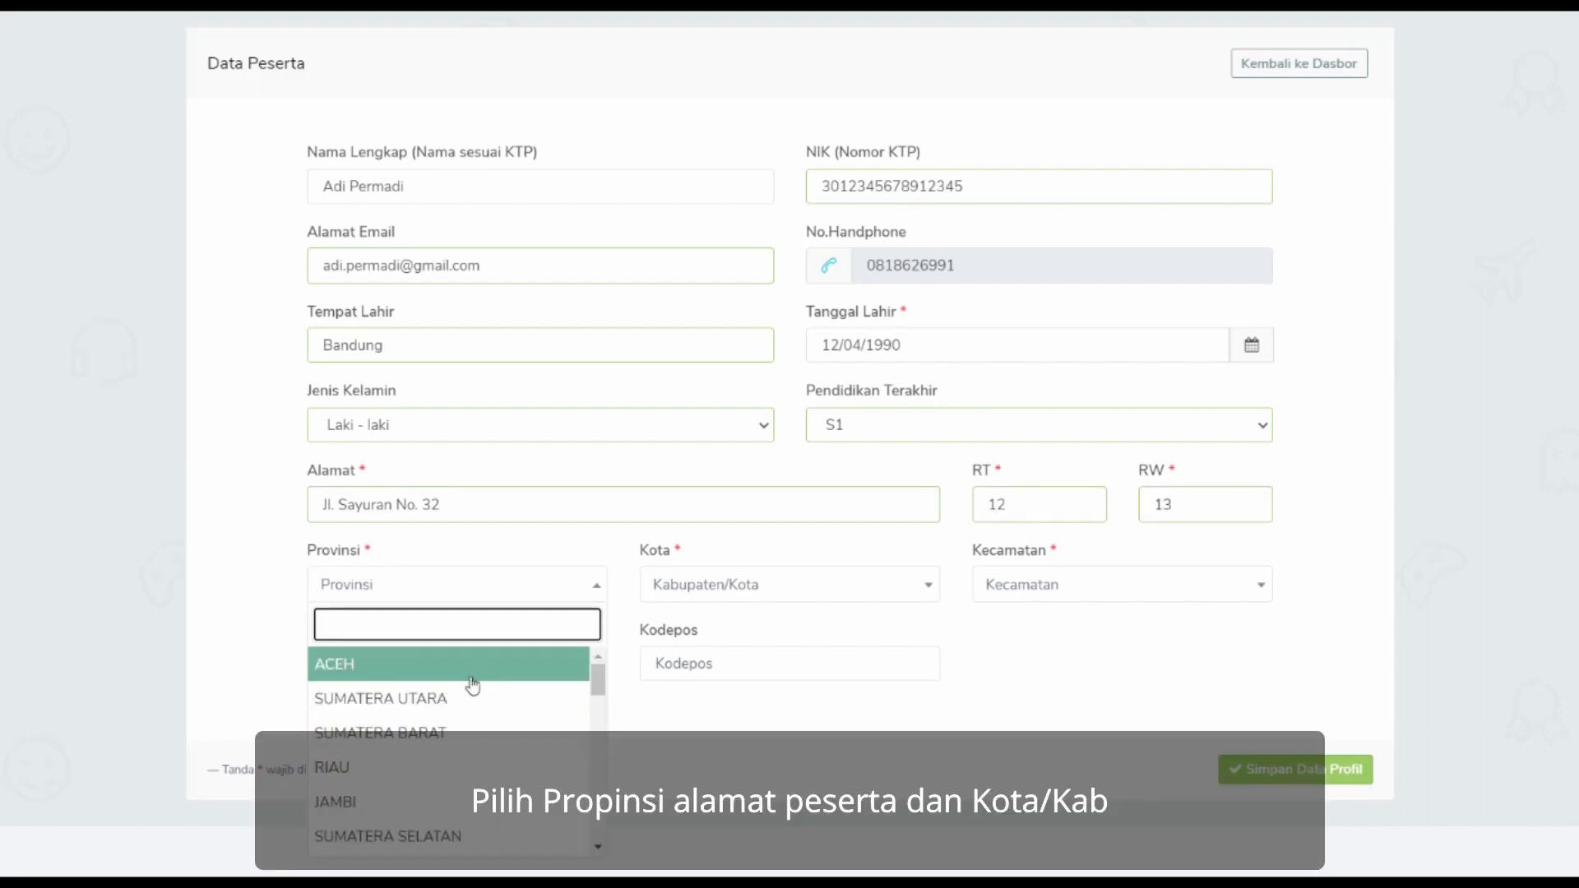
scroll(473, 685, down, 3)
click(448, 733)
click(768, 585)
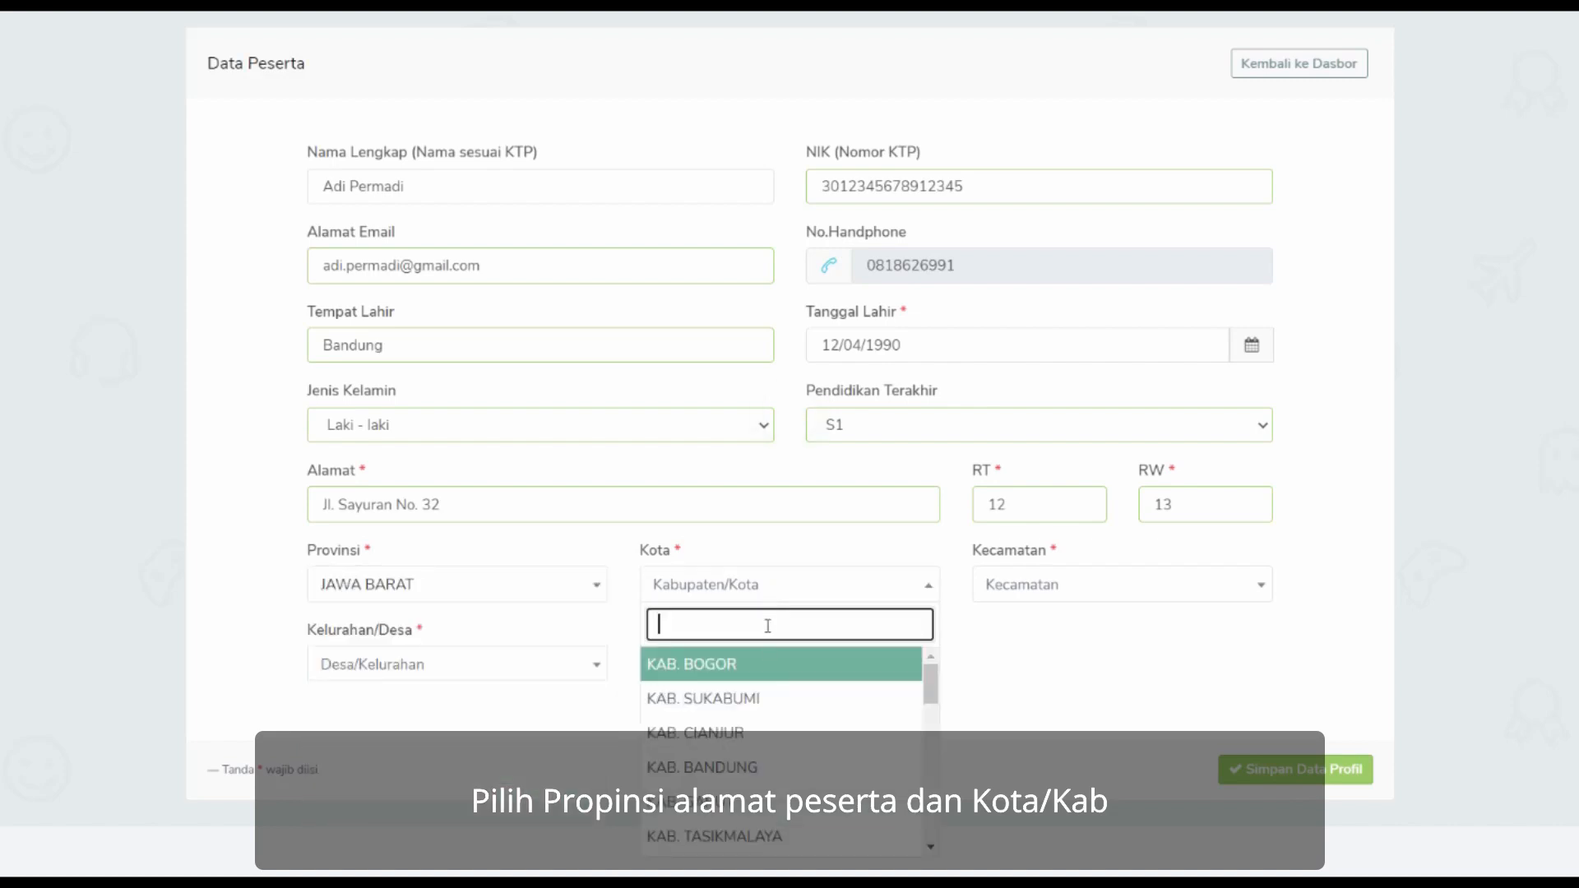
click(765, 767)
click(1053, 585)
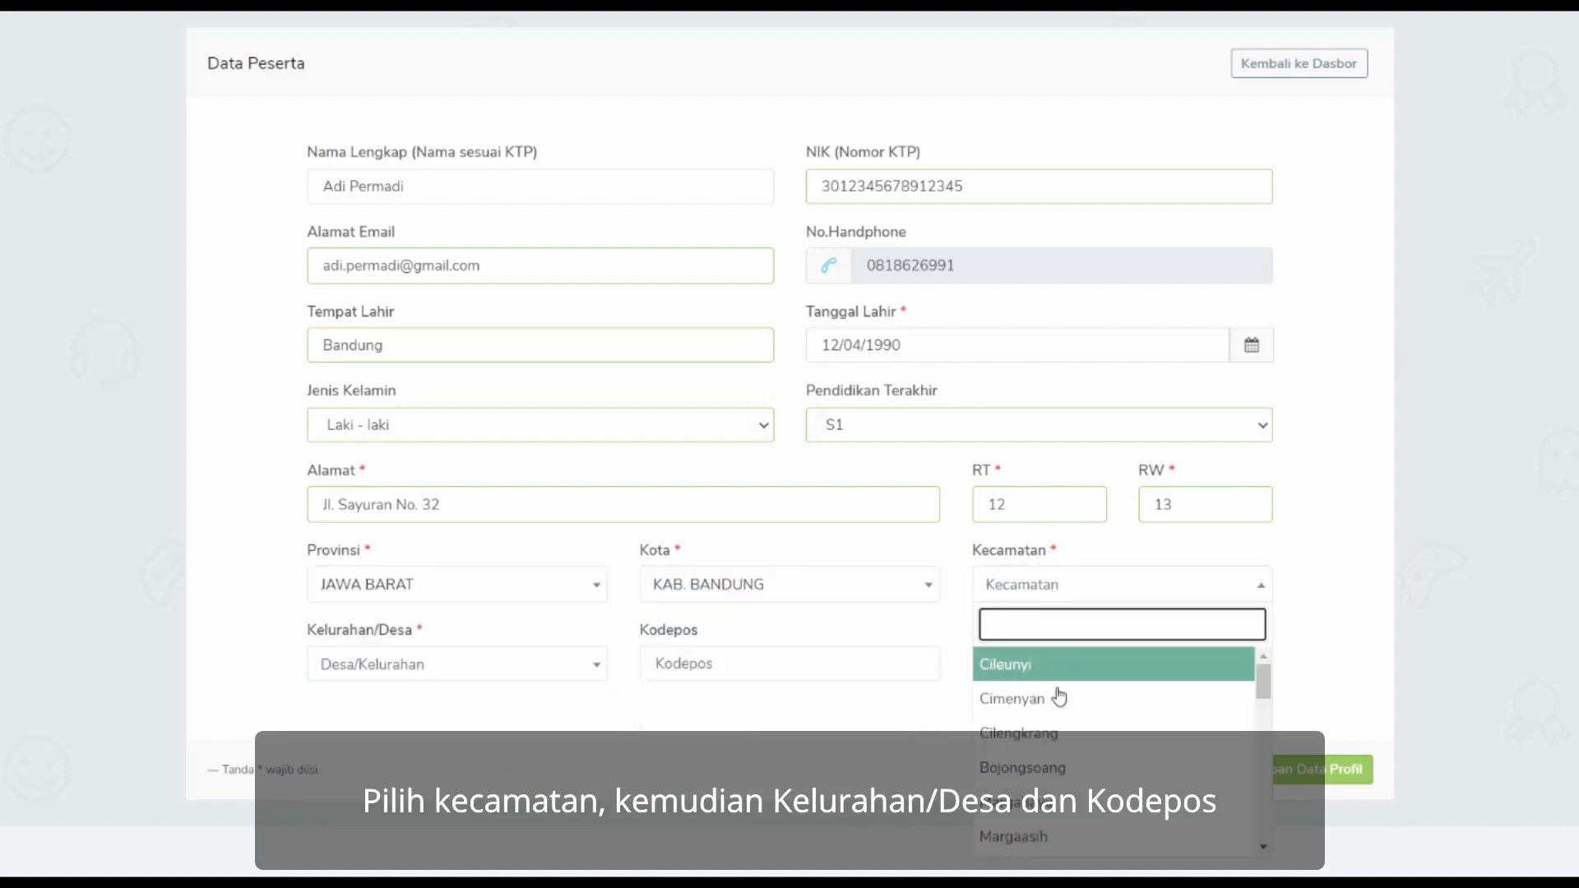
scroll(1059, 724, down, 2)
click(1060, 762)
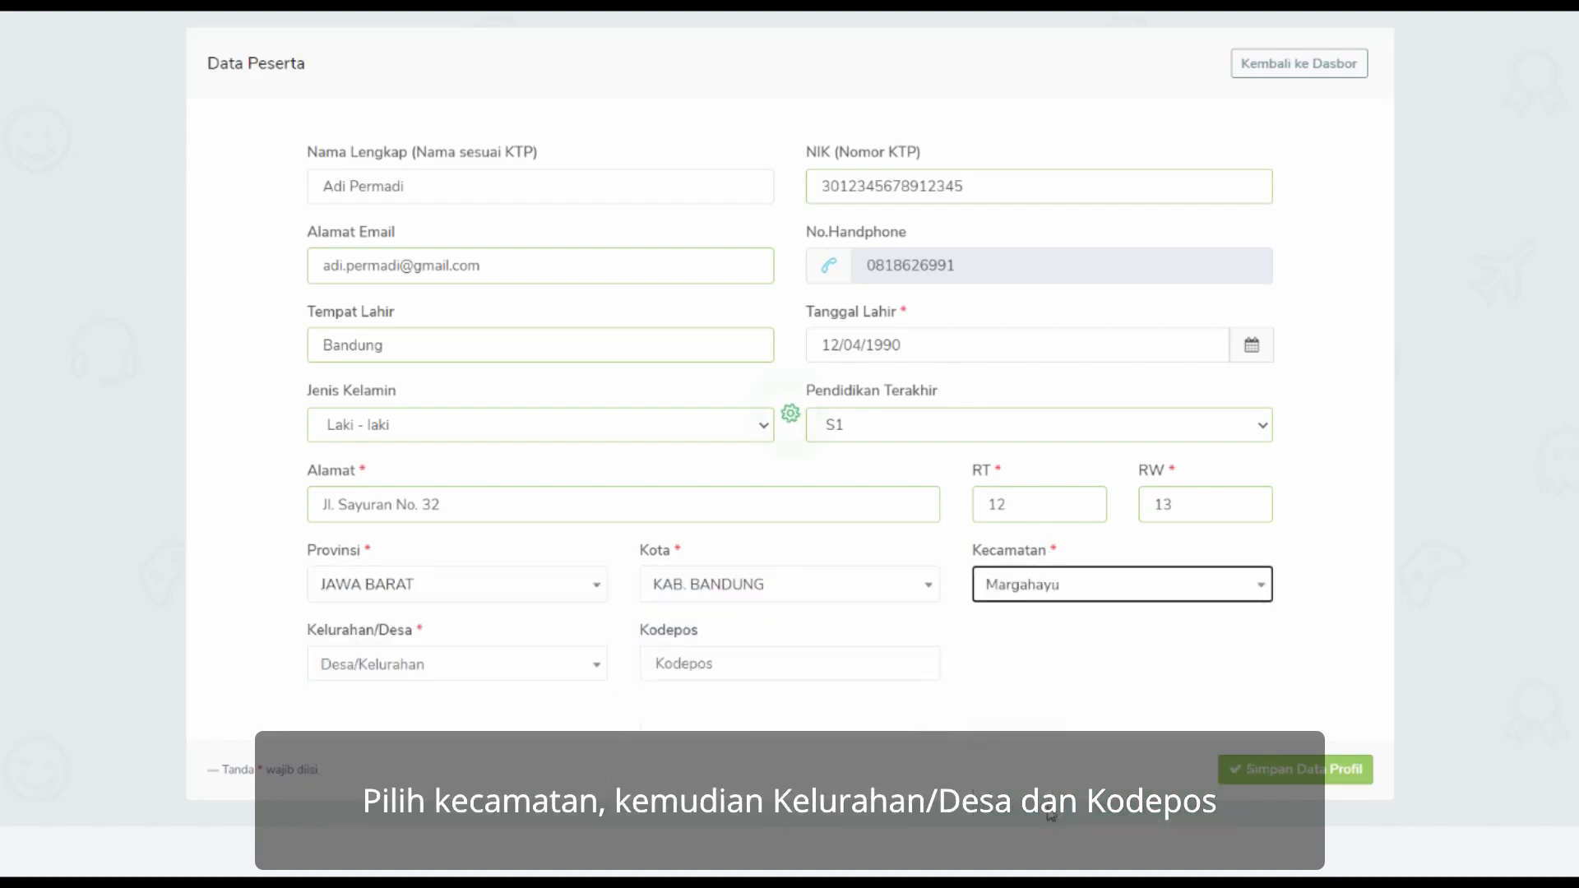
click(495, 671)
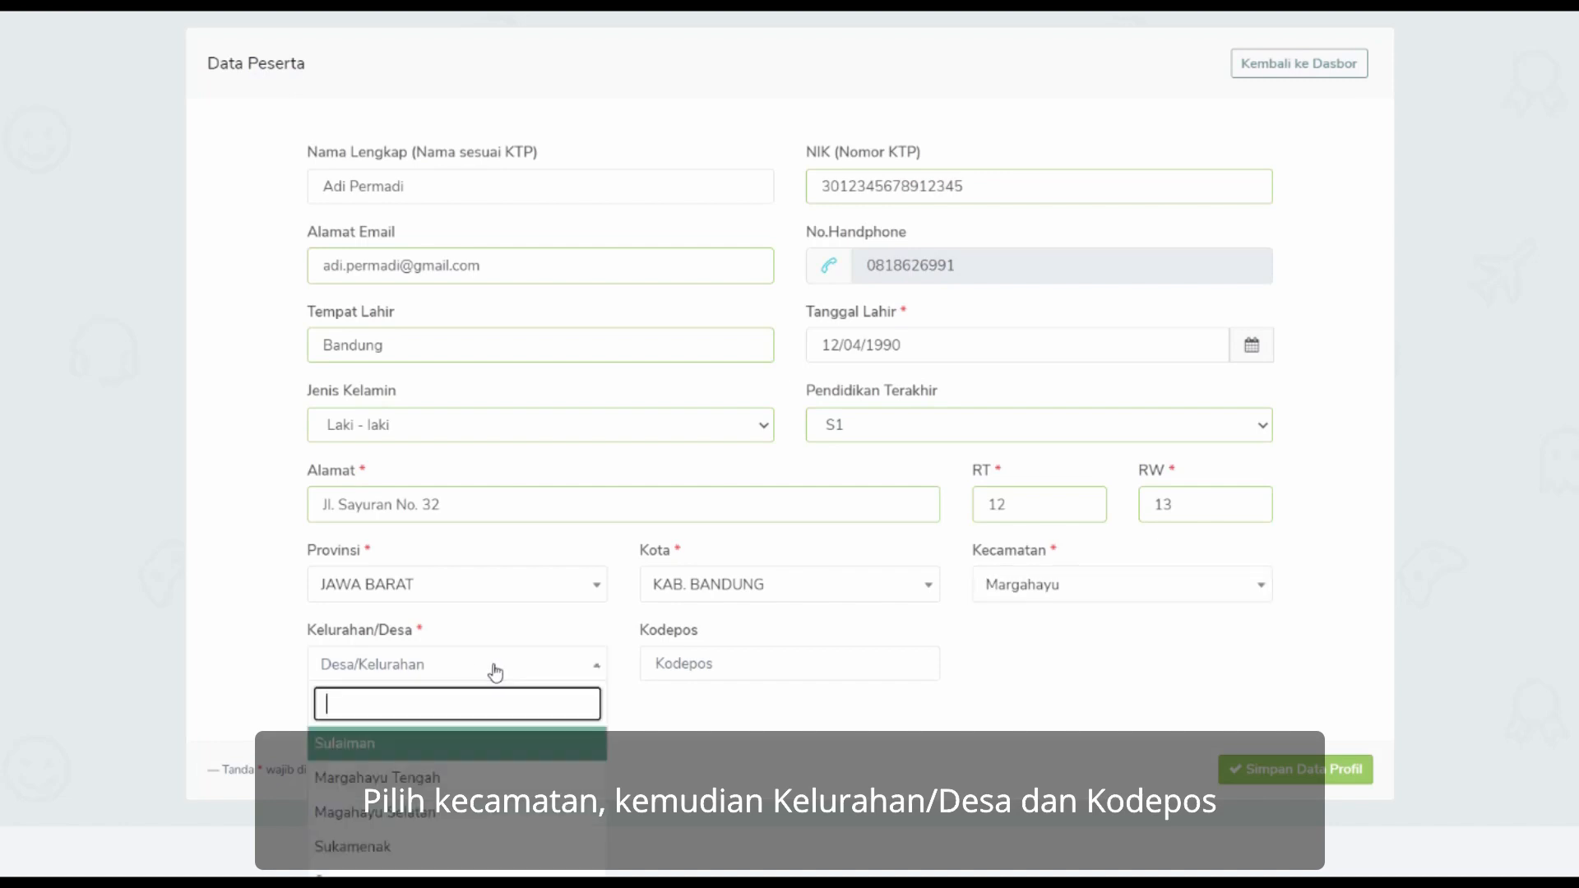
click(457, 846)
click(736, 673)
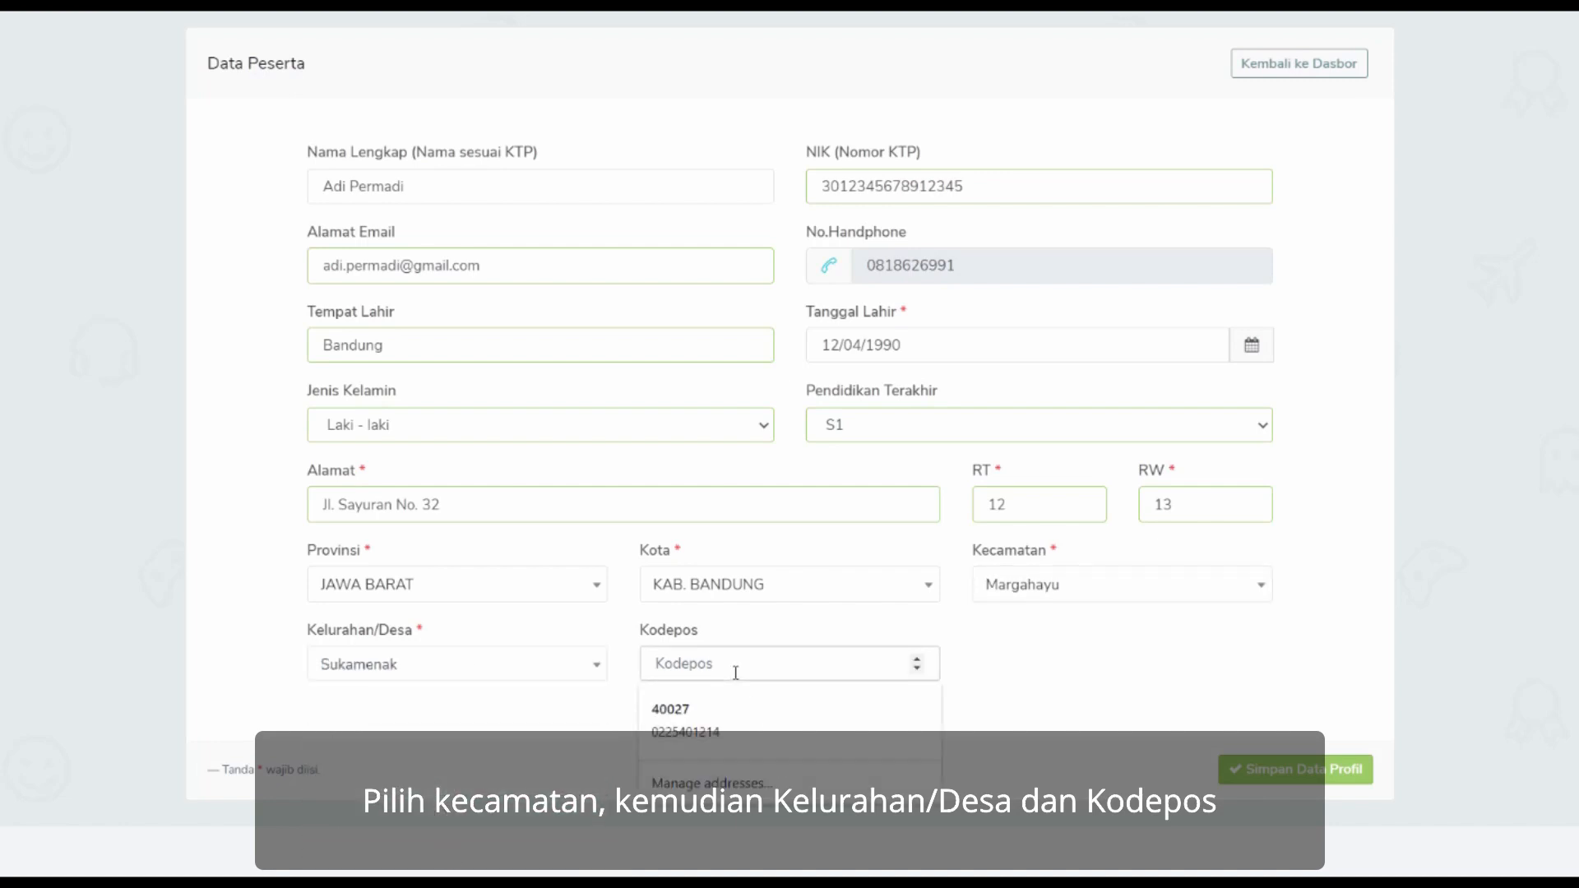
text(40227)
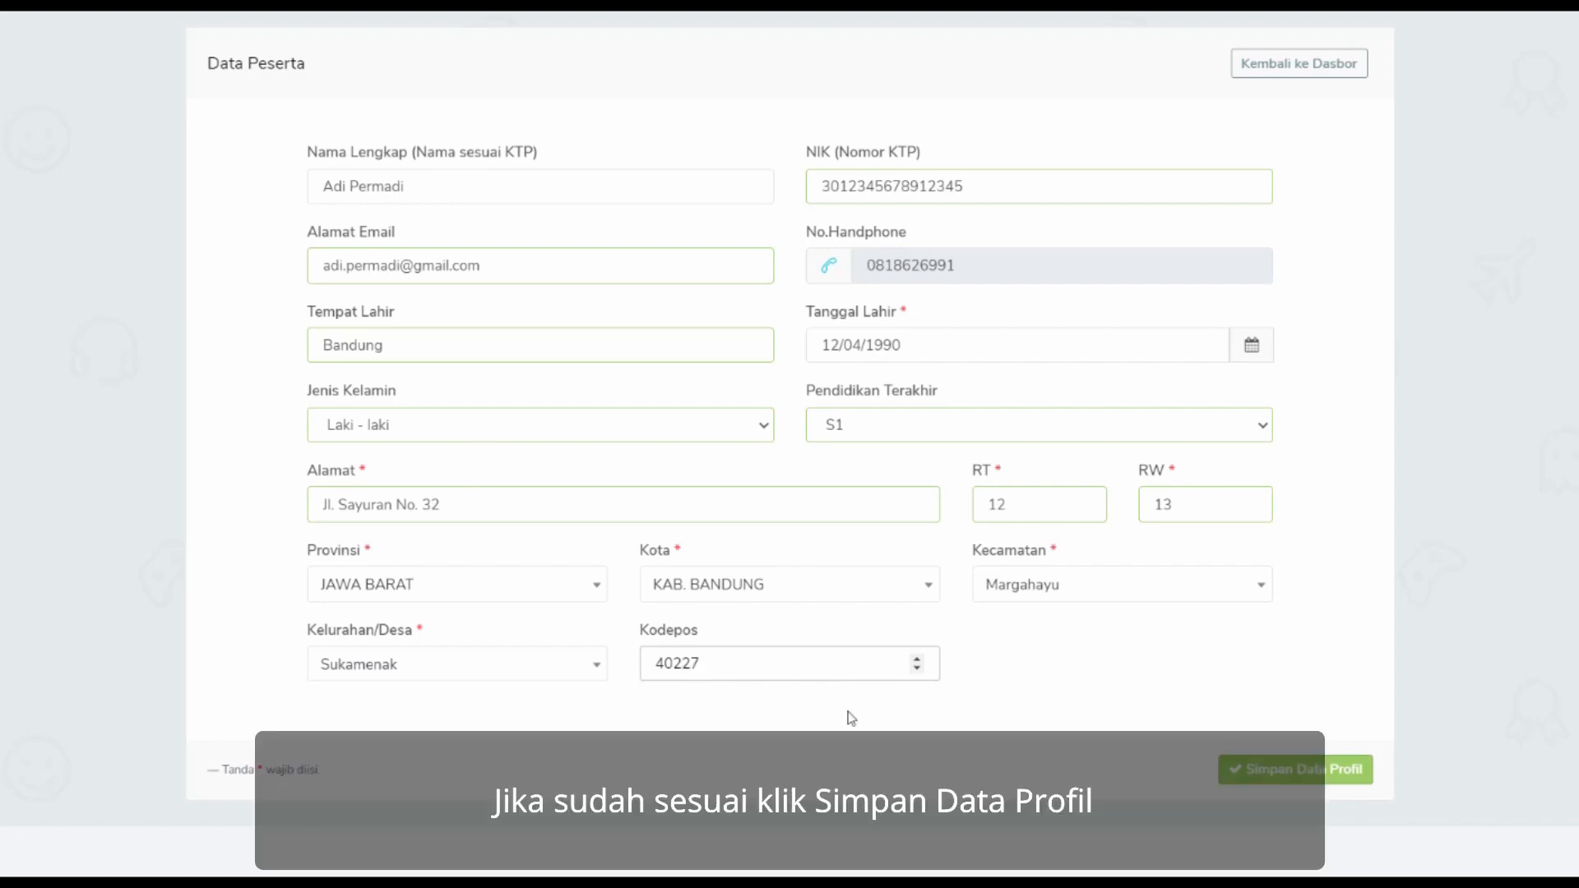
Step: Save the participant profile, confirming with Ya, yakin!, then open the Data Produk section
click(1320, 773)
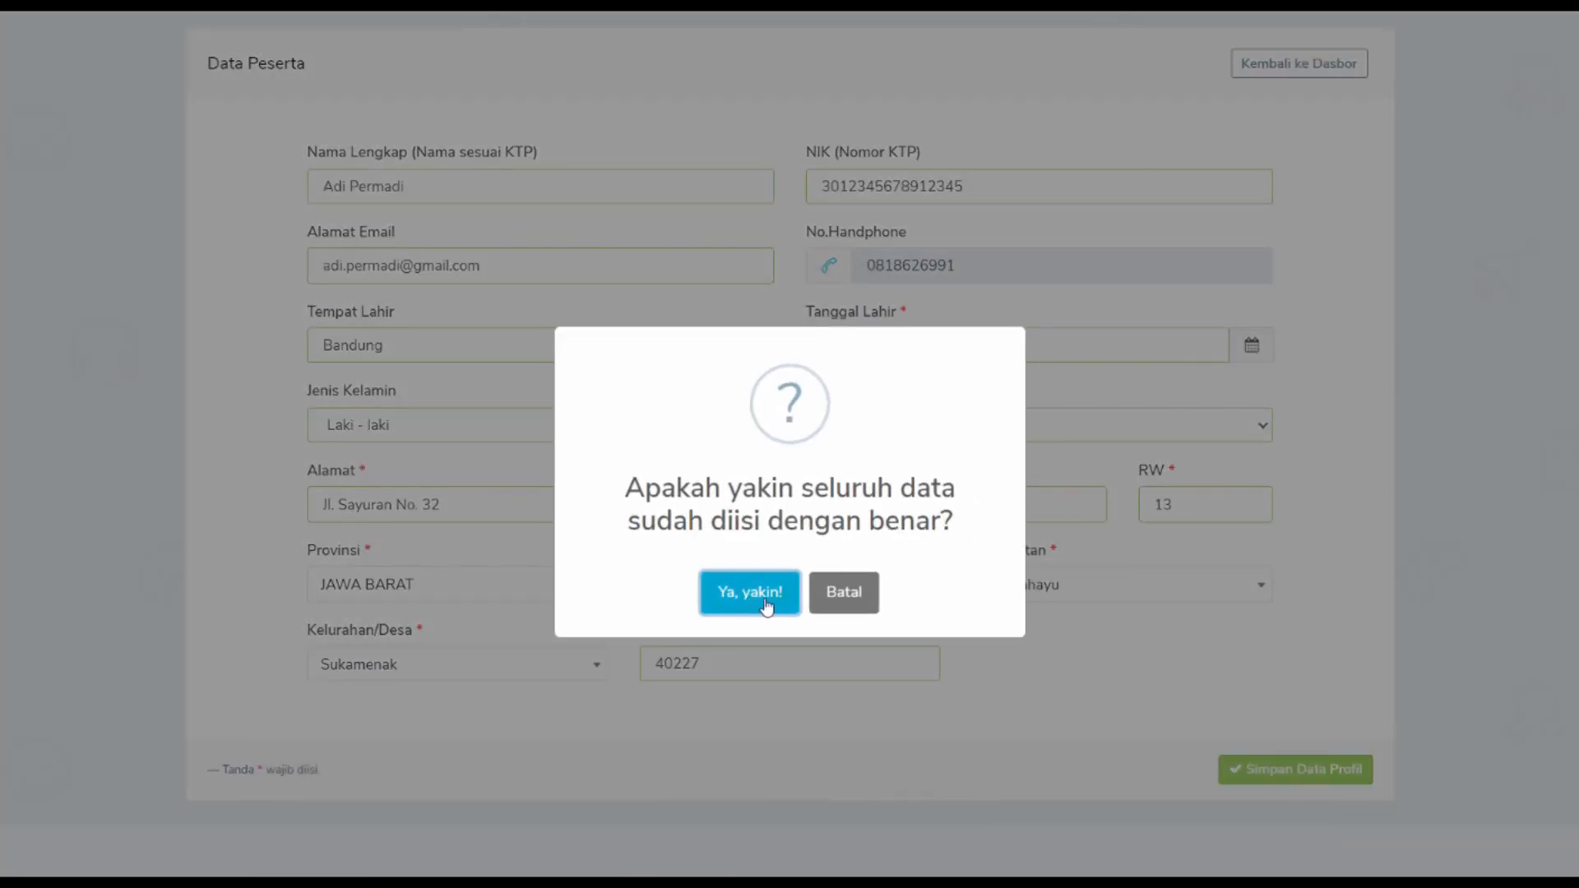
click(766, 606)
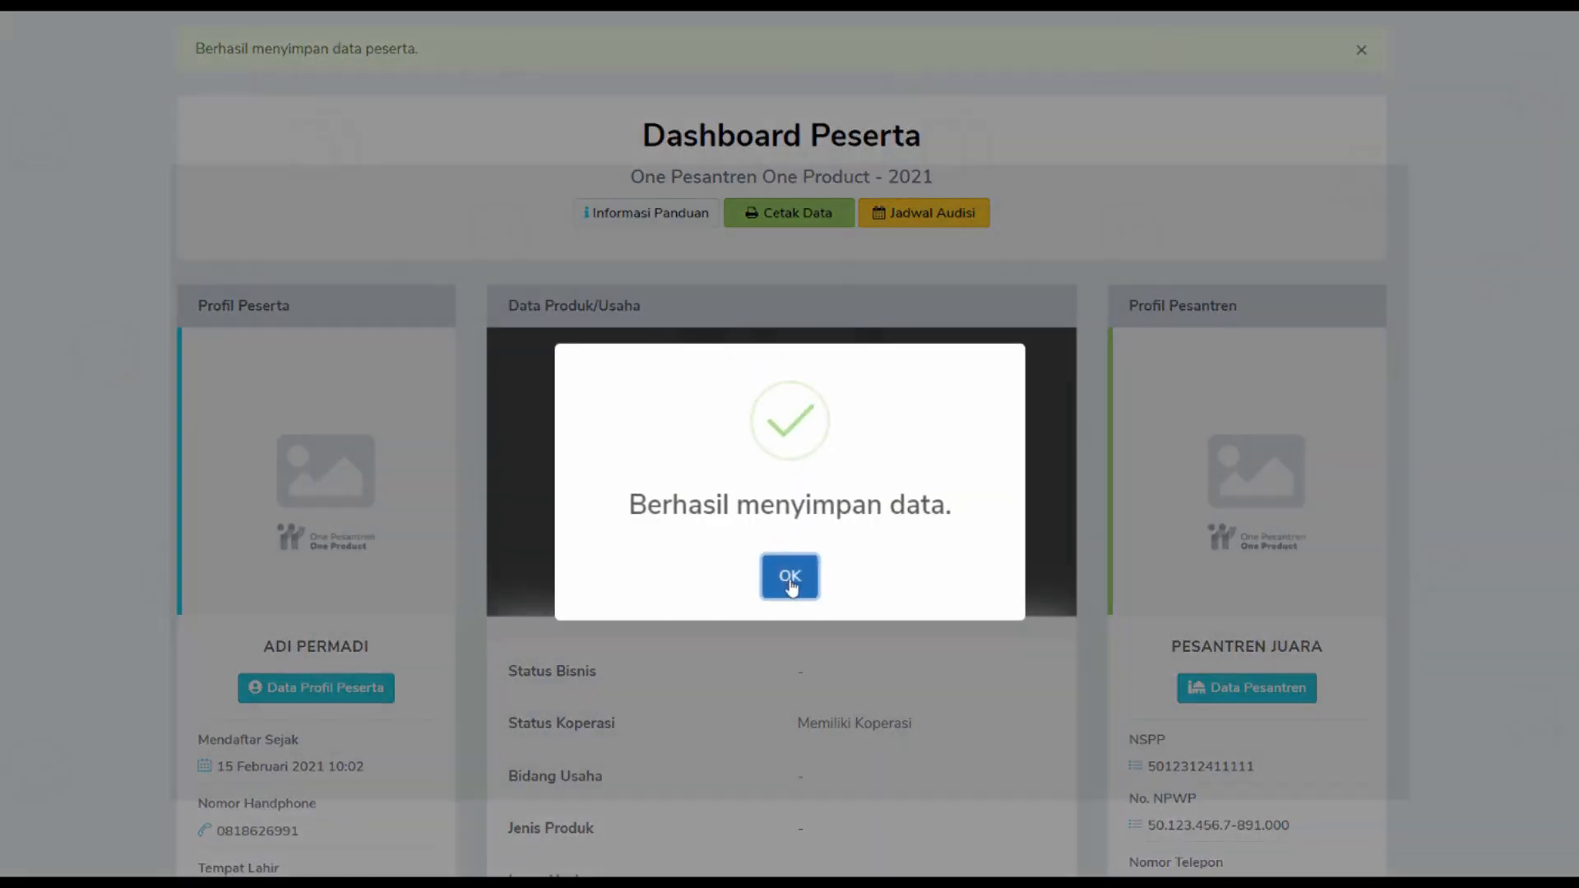
click(795, 584)
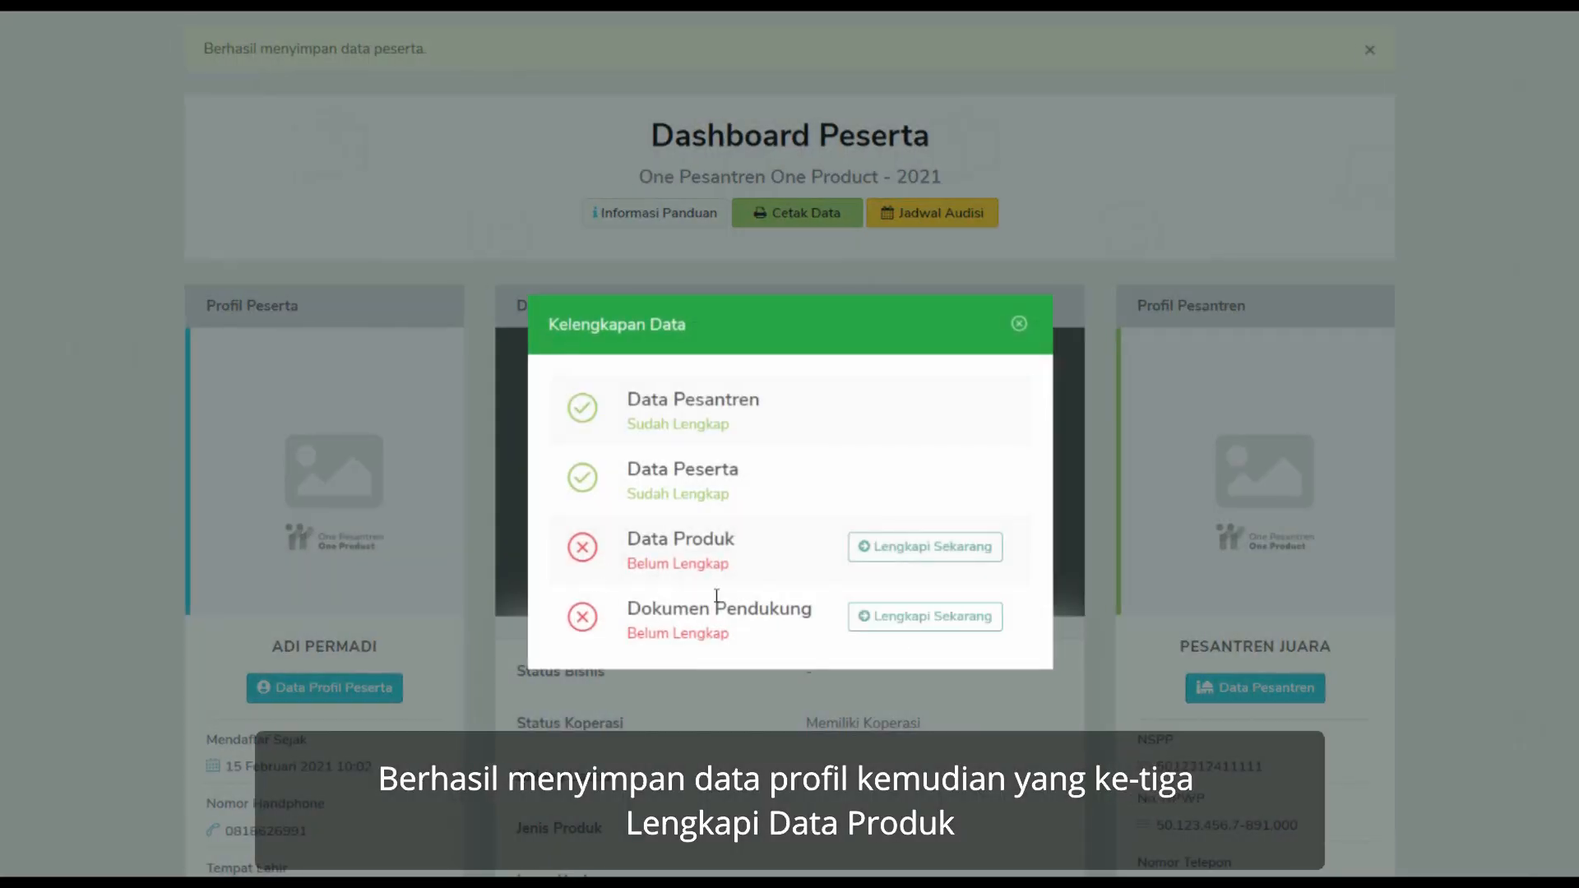
click(912, 549)
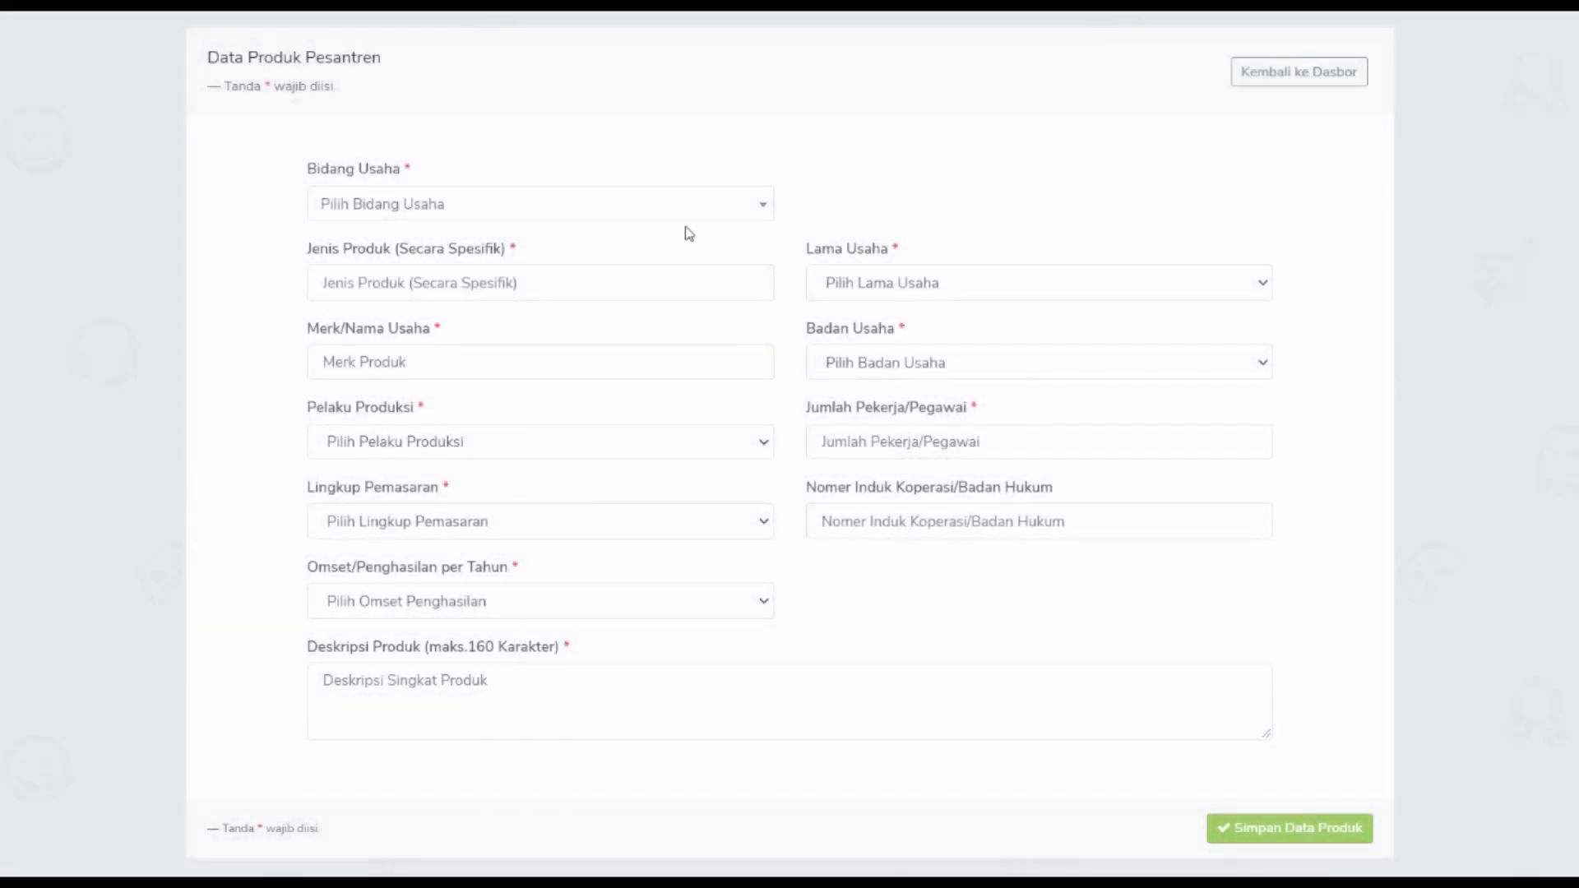
Step: Set the product's Bidang Usaha to Makanan after briefly trying Lainnya
click(641, 206)
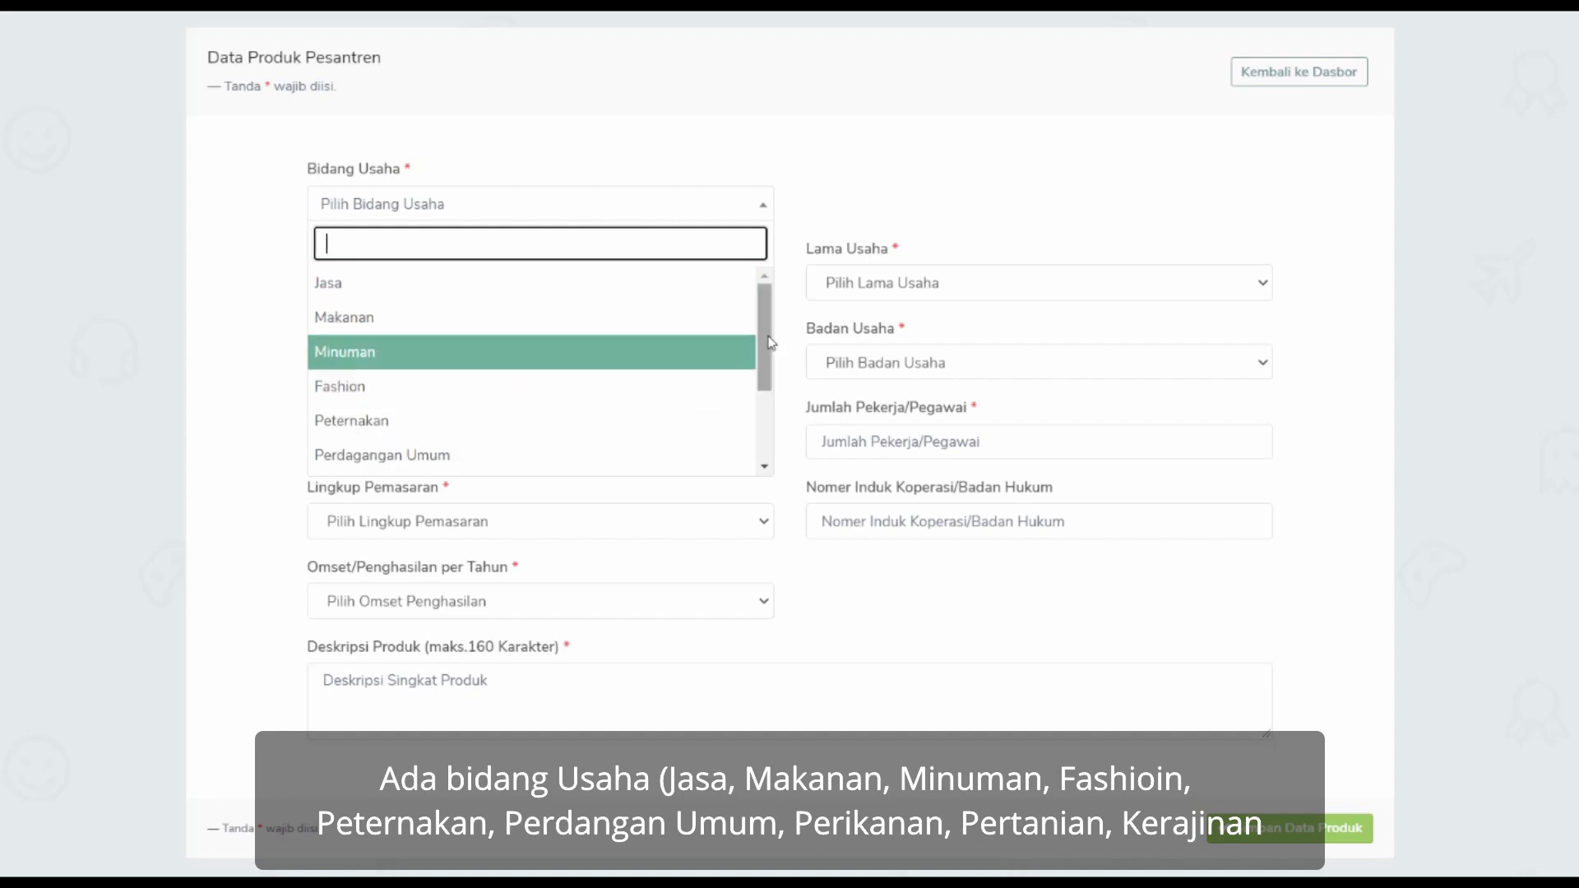
drag(769, 344, 769, 412)
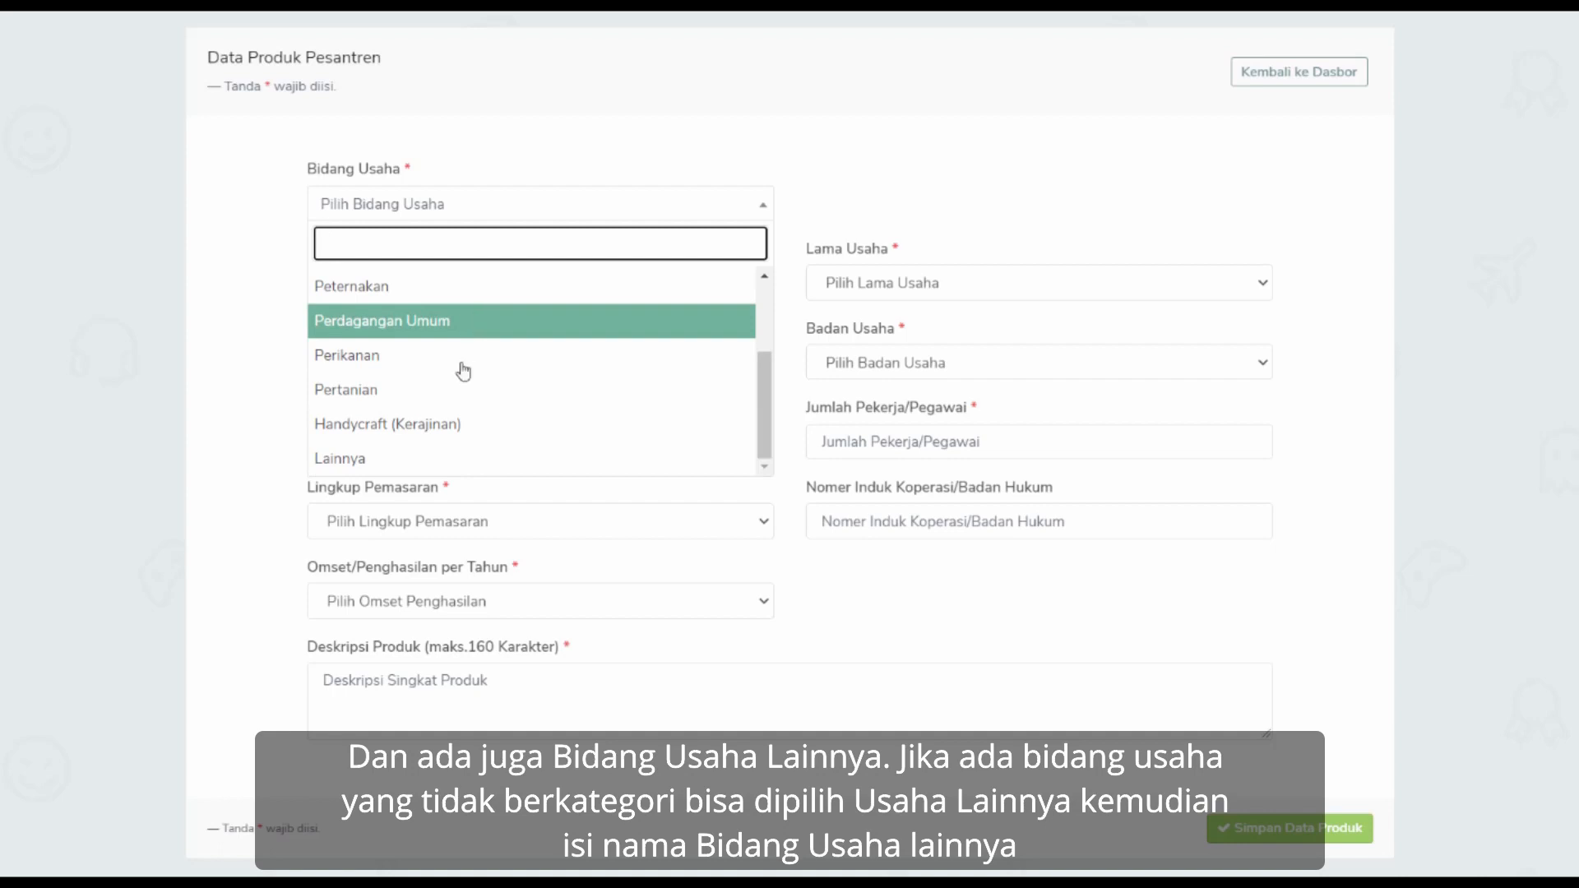
scroll(464, 402, up, 2)
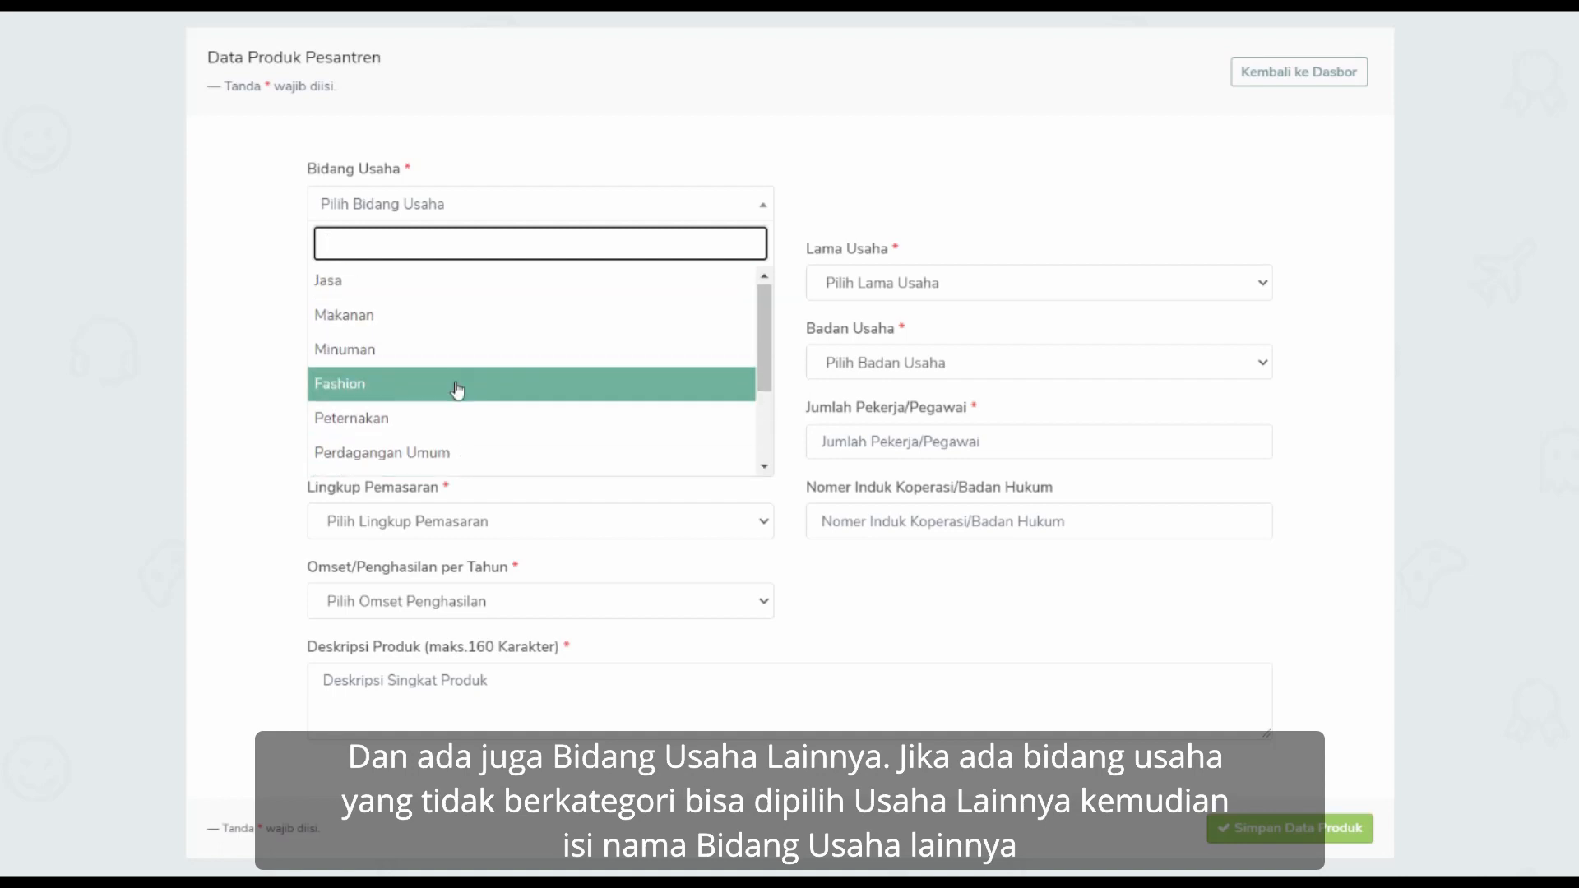
scroll(464, 411, down, 2)
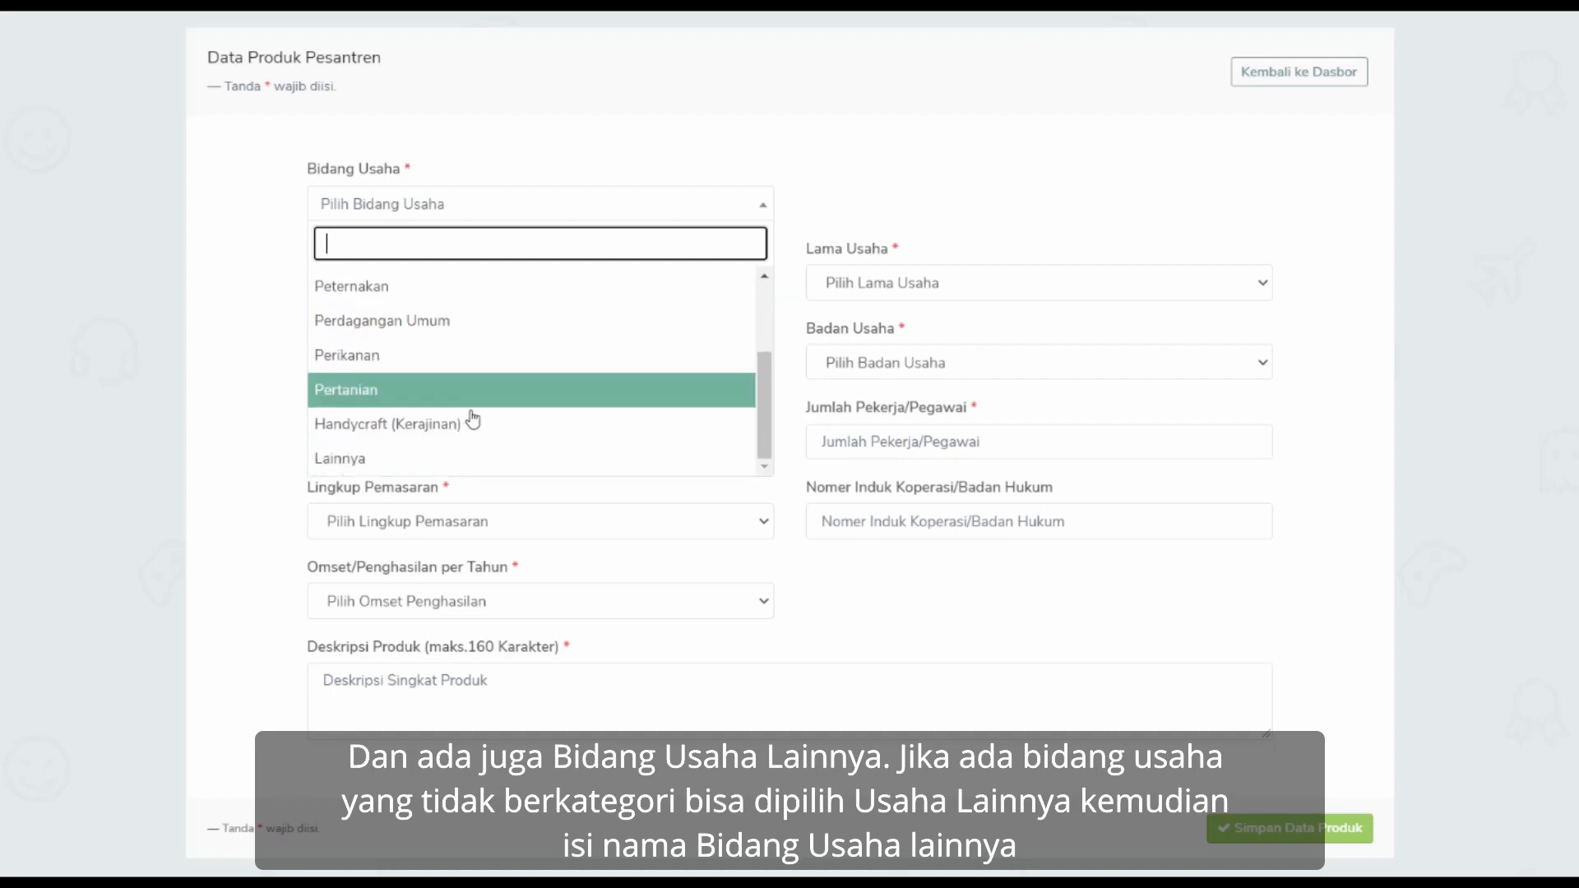
click(516, 461)
click(954, 203)
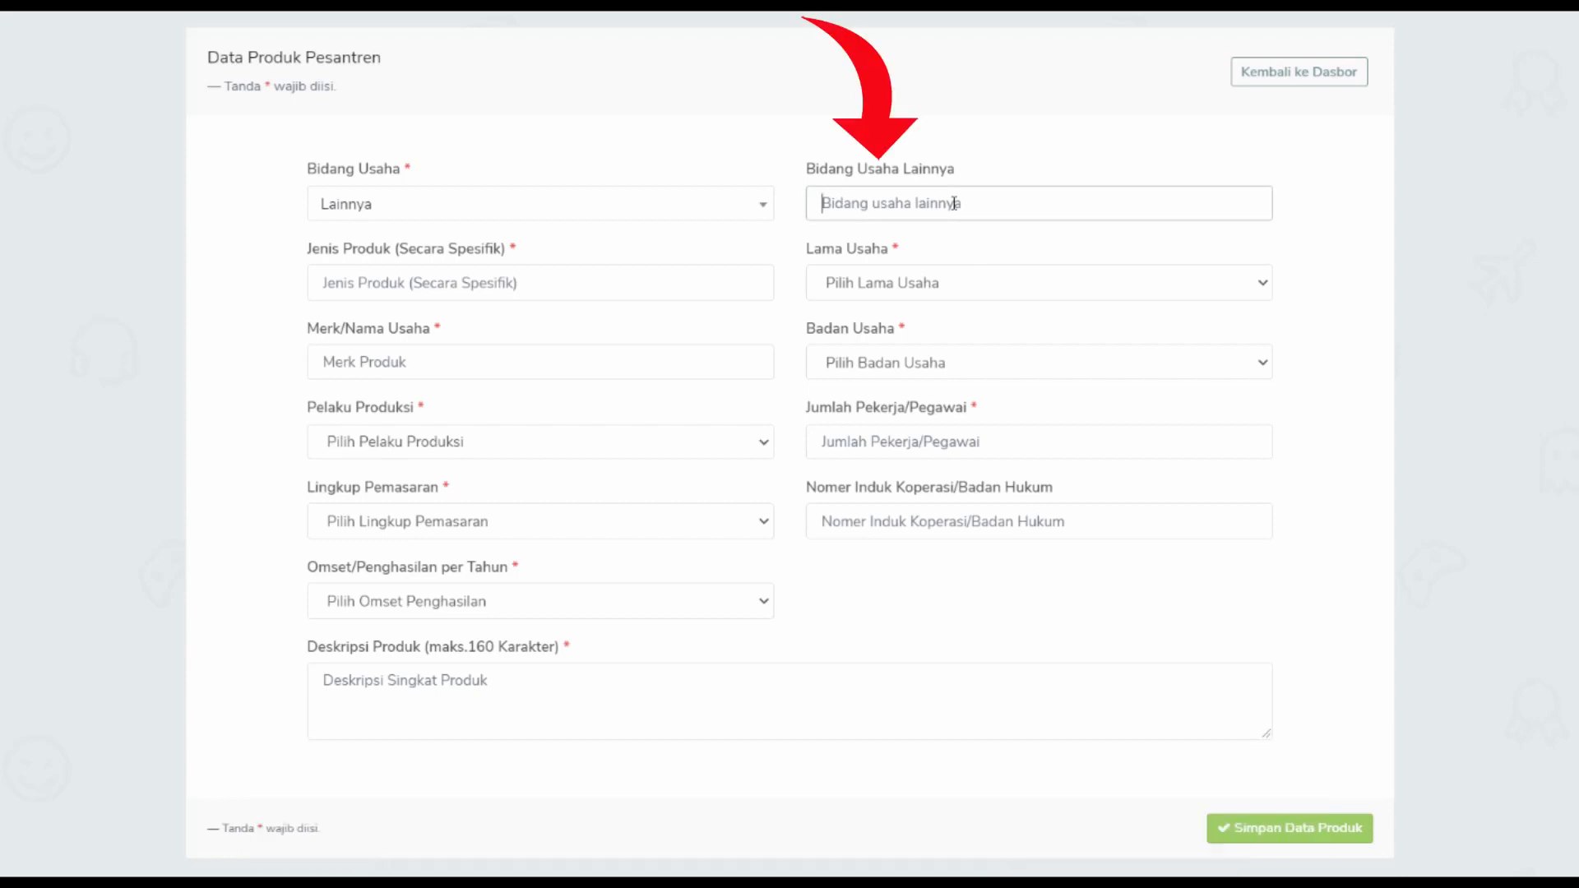
click(555, 210)
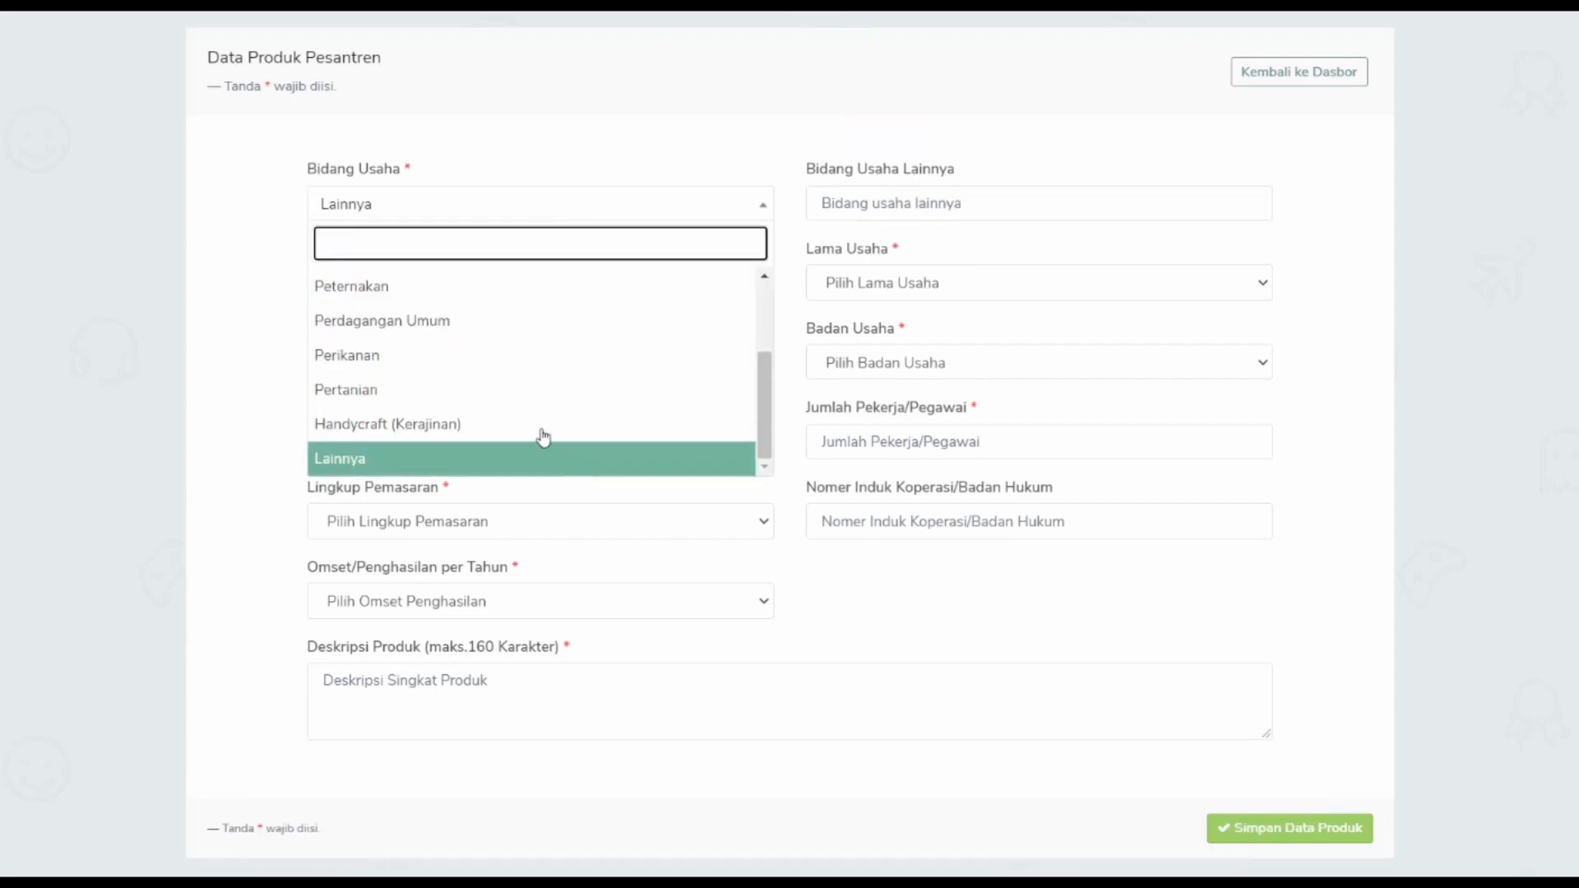
scroll(436, 331, up, 2)
click(476, 327)
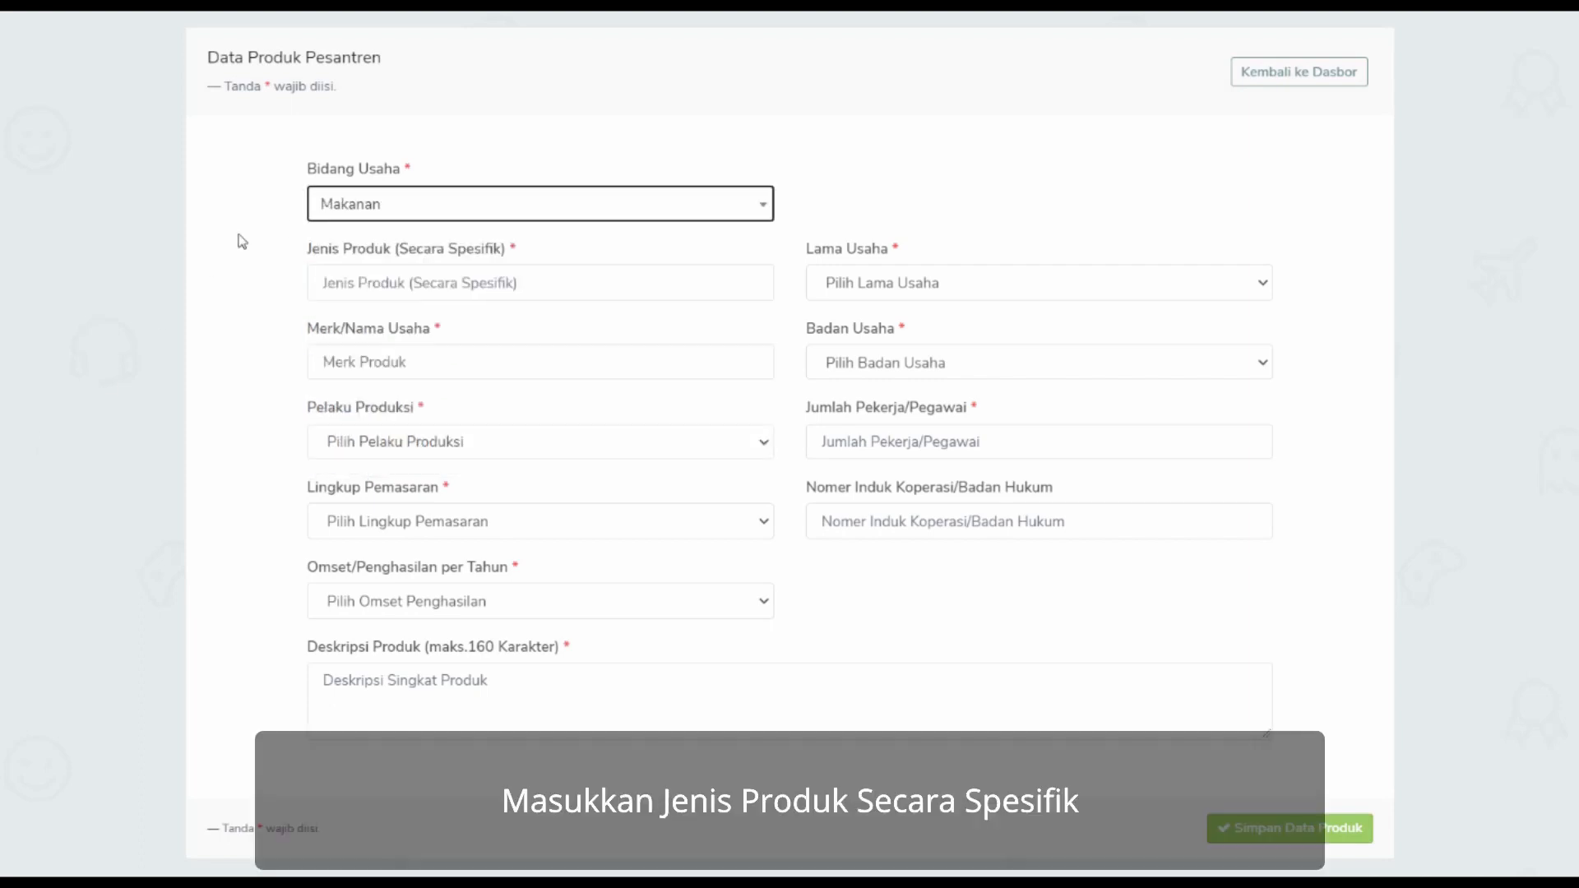
Step: Enter product type Kue Pandan Alami, brand Adi Pandan Kue, and producer Alumni Pesantren
click(428, 282)
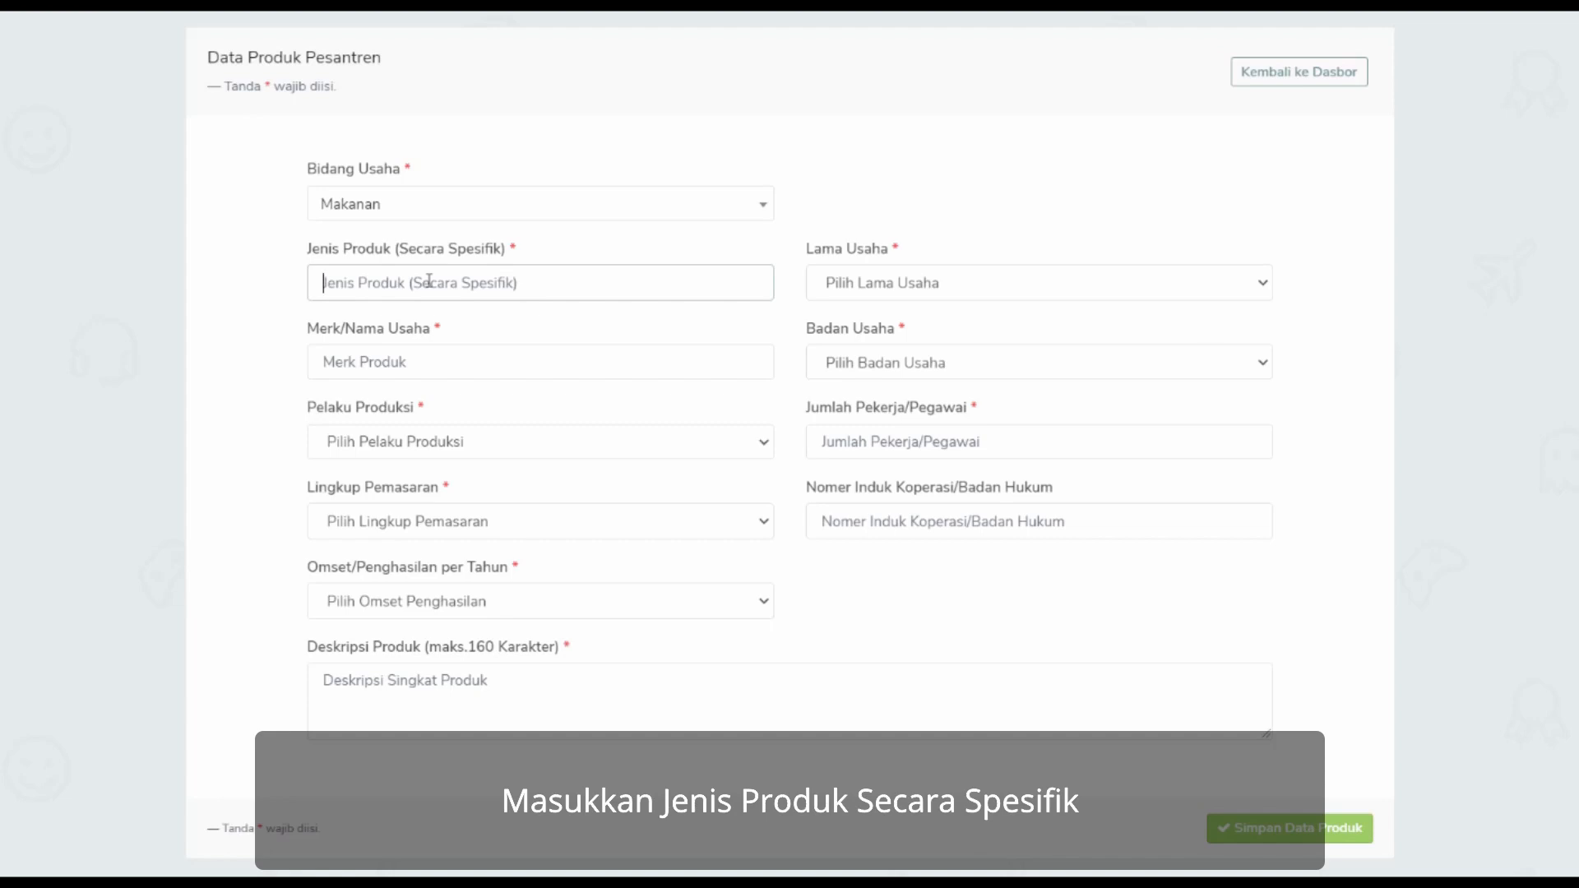
click(437, 358)
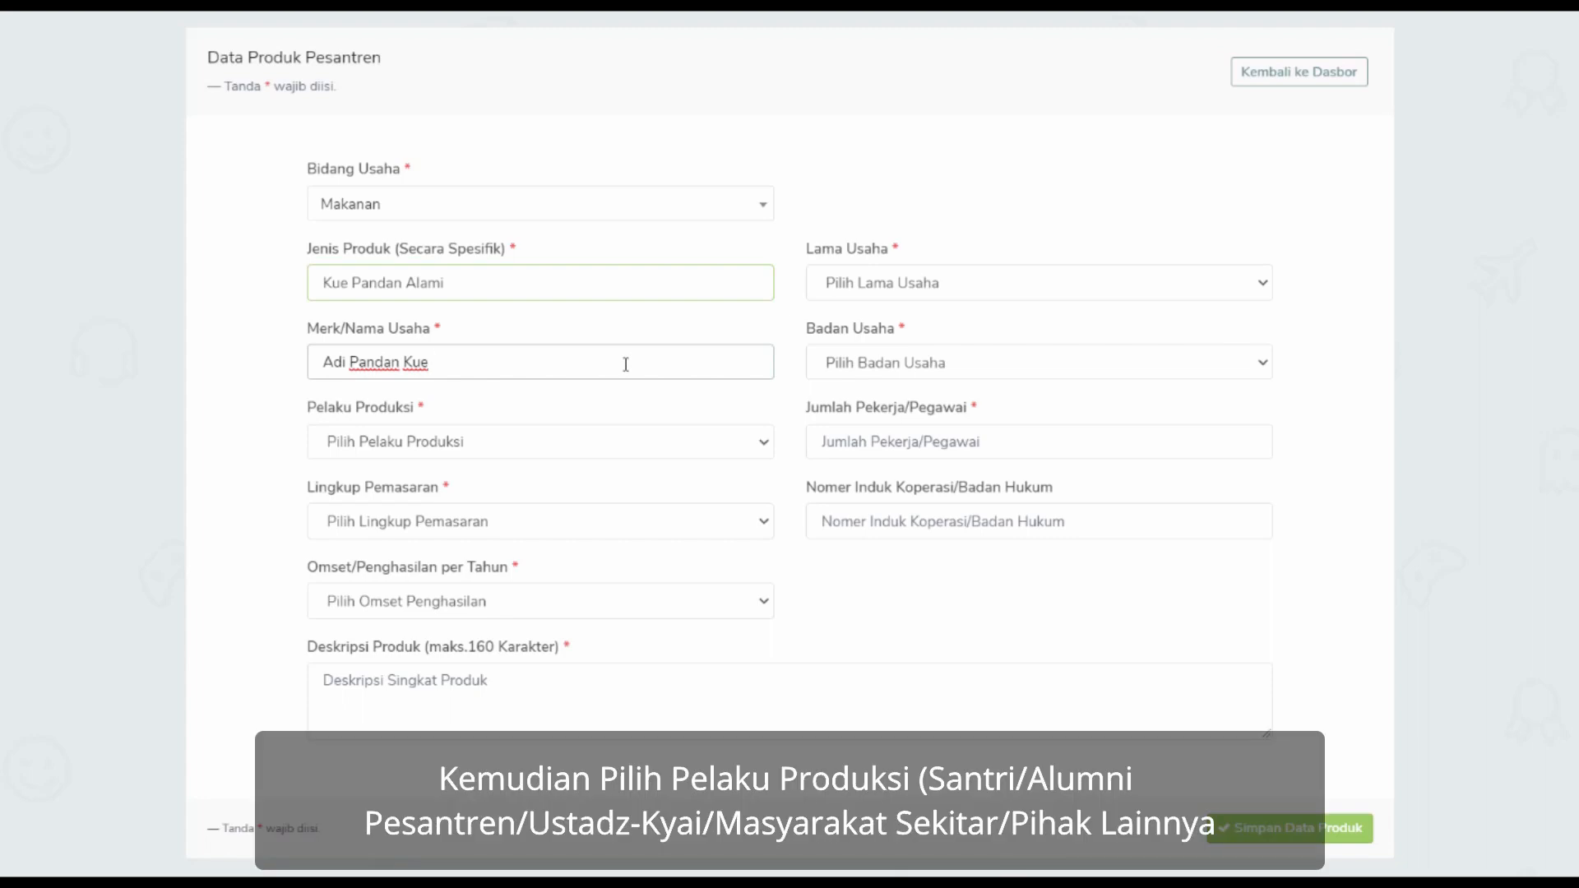
click(520, 449)
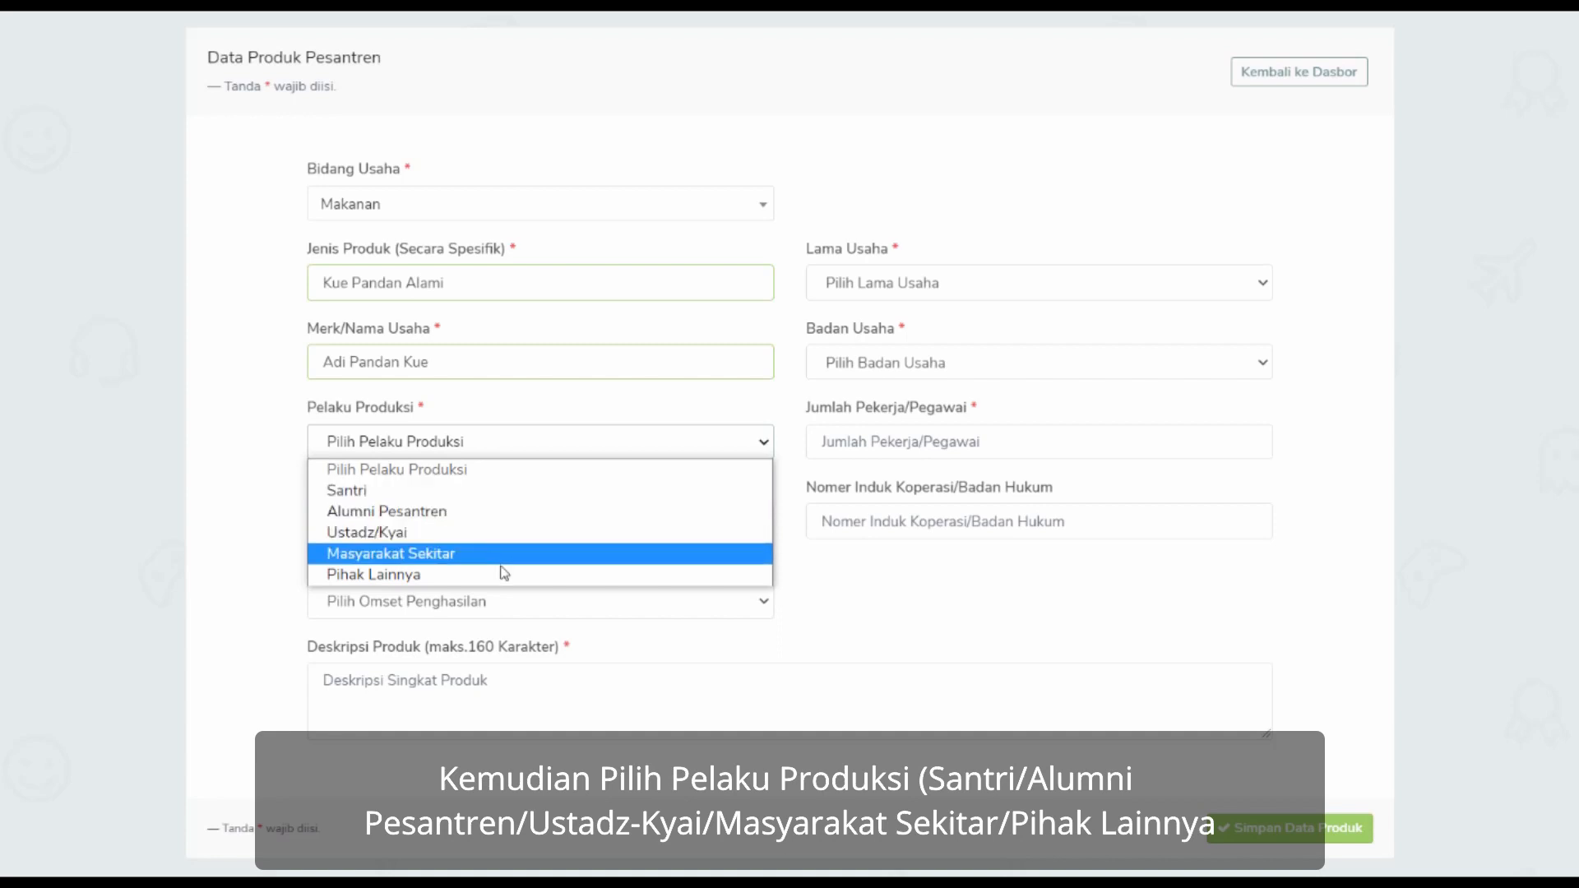
click(556, 512)
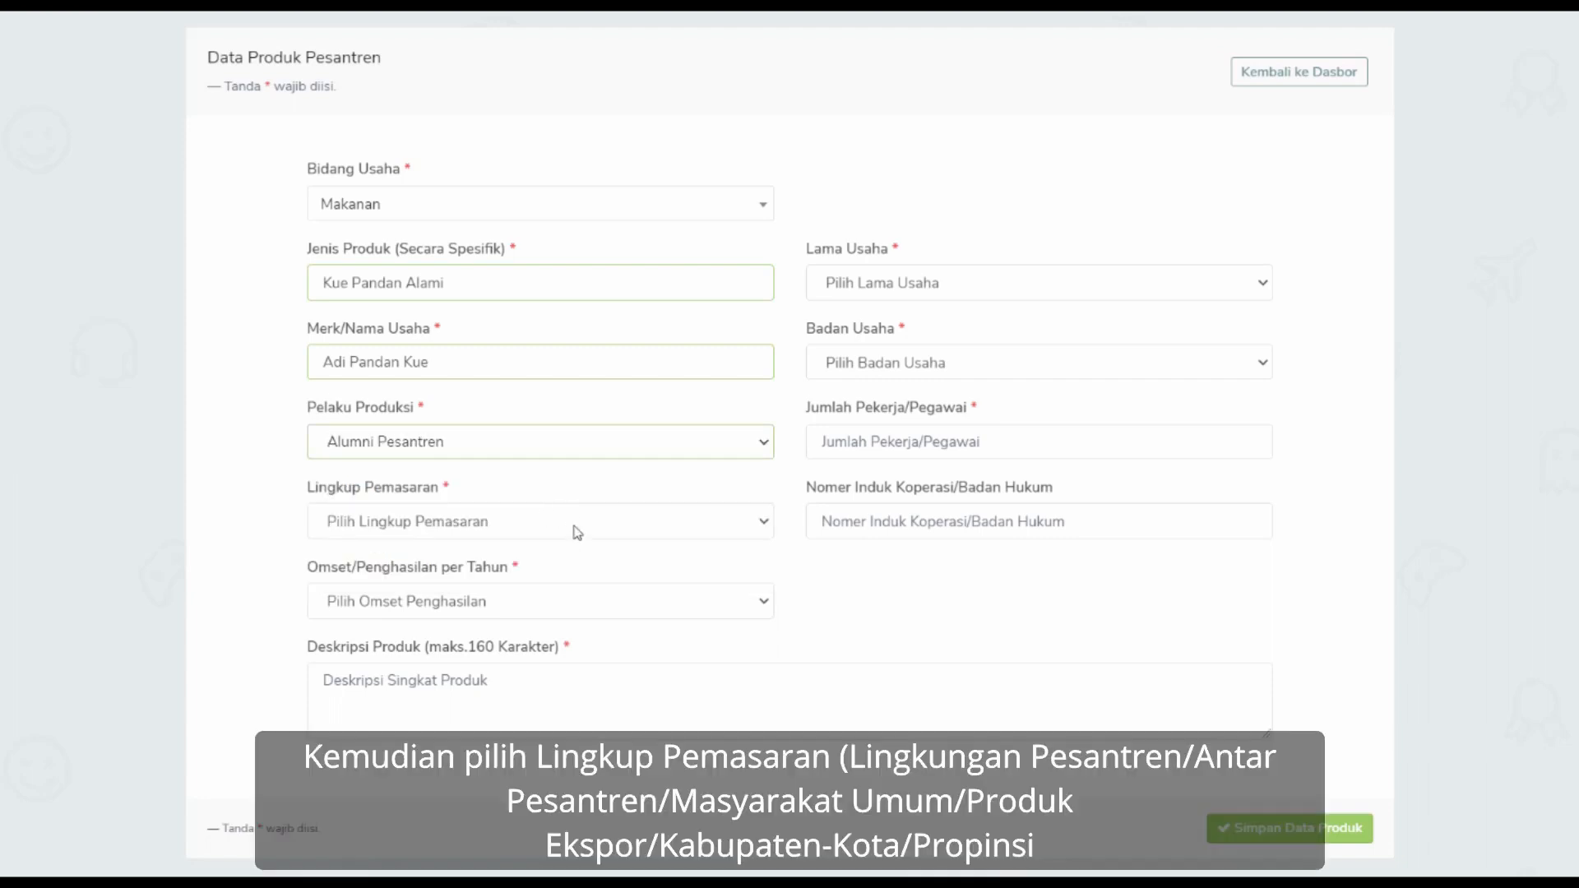
Step: Set marketing scope to Lingkungan Pesantren and annual turnover to Dibawah IDR 50.000.000
click(541, 530)
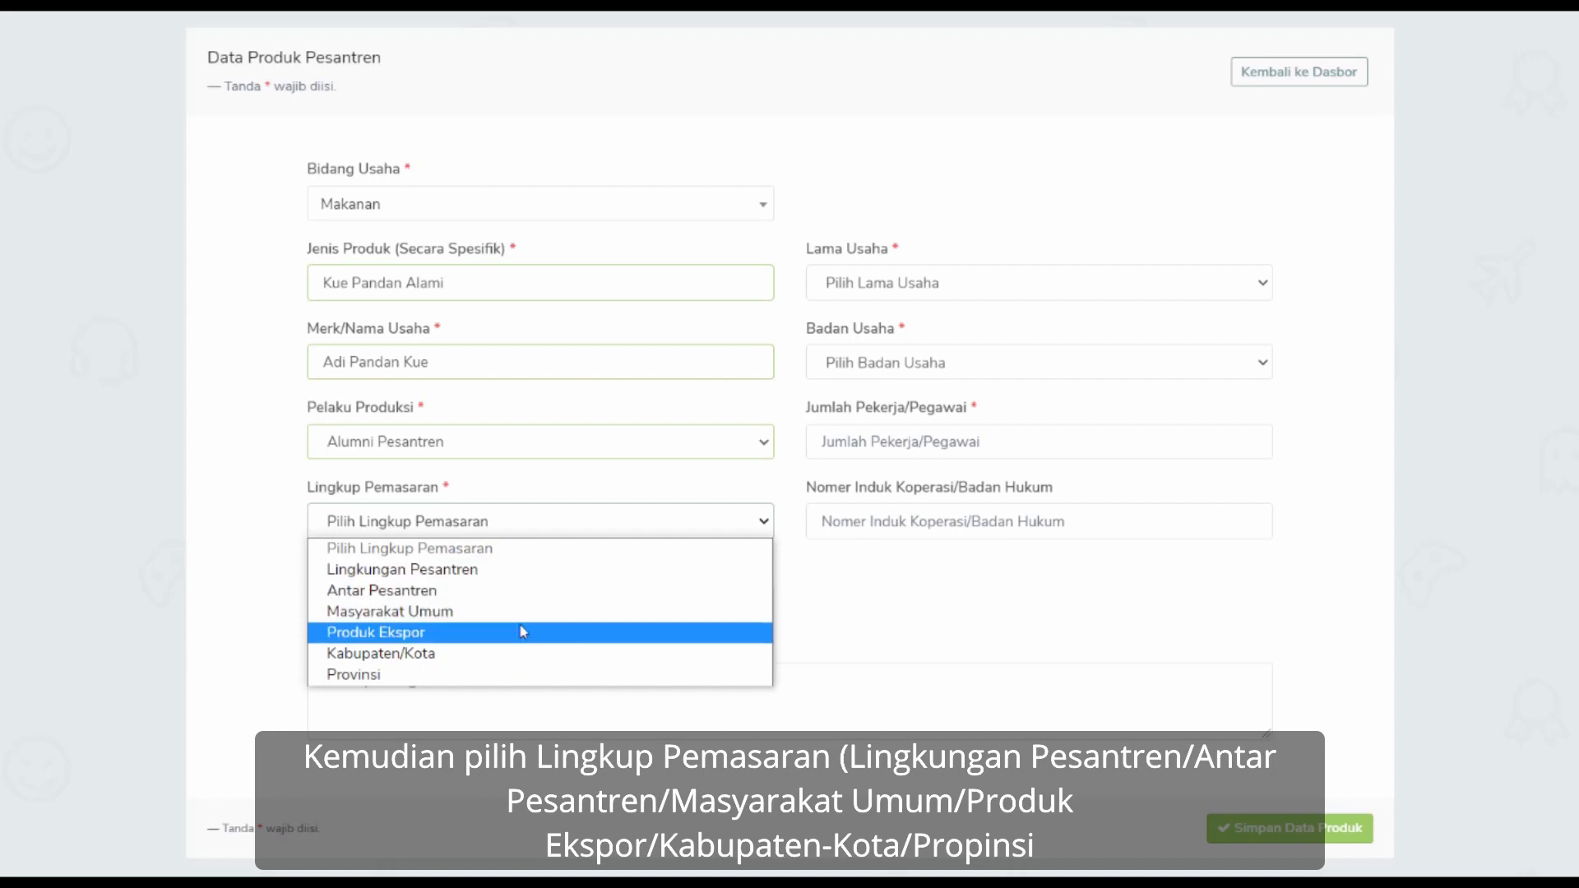
click(553, 572)
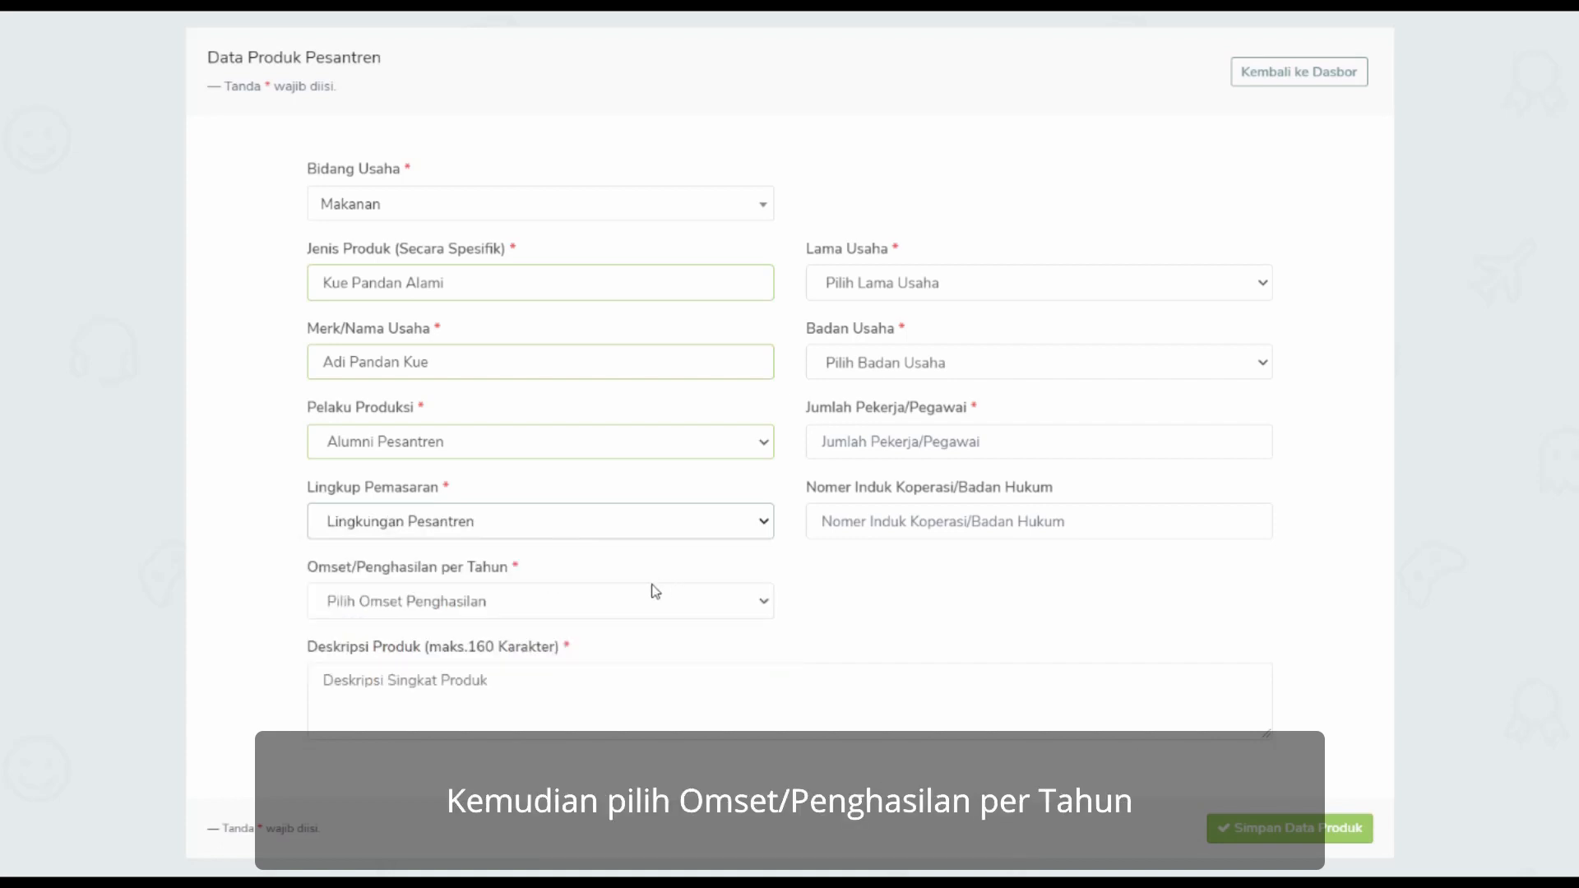
click(573, 607)
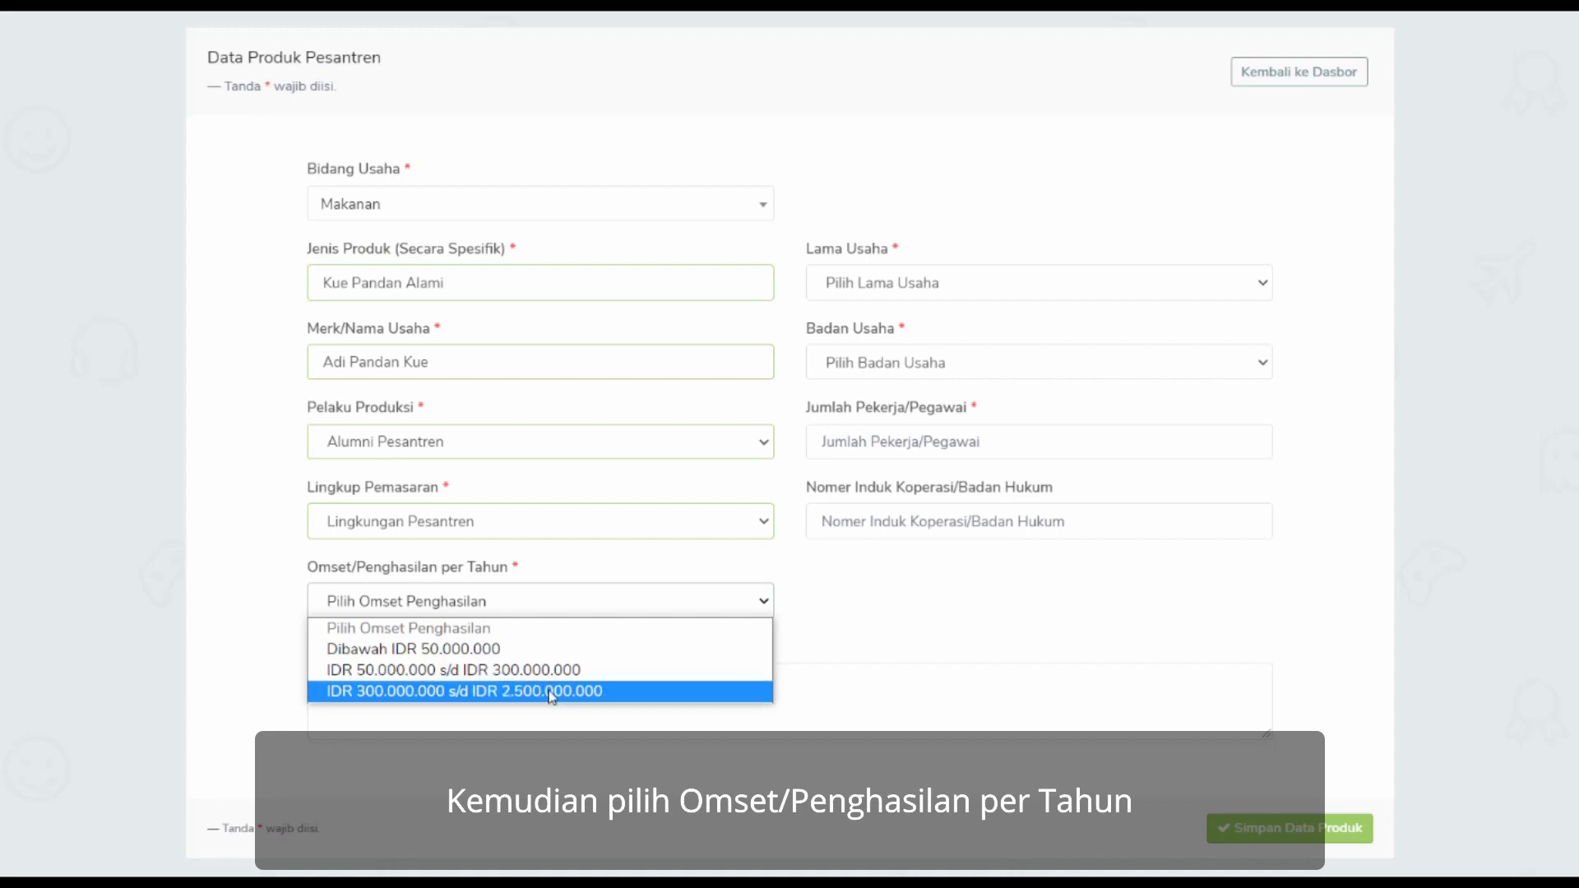
click(551, 648)
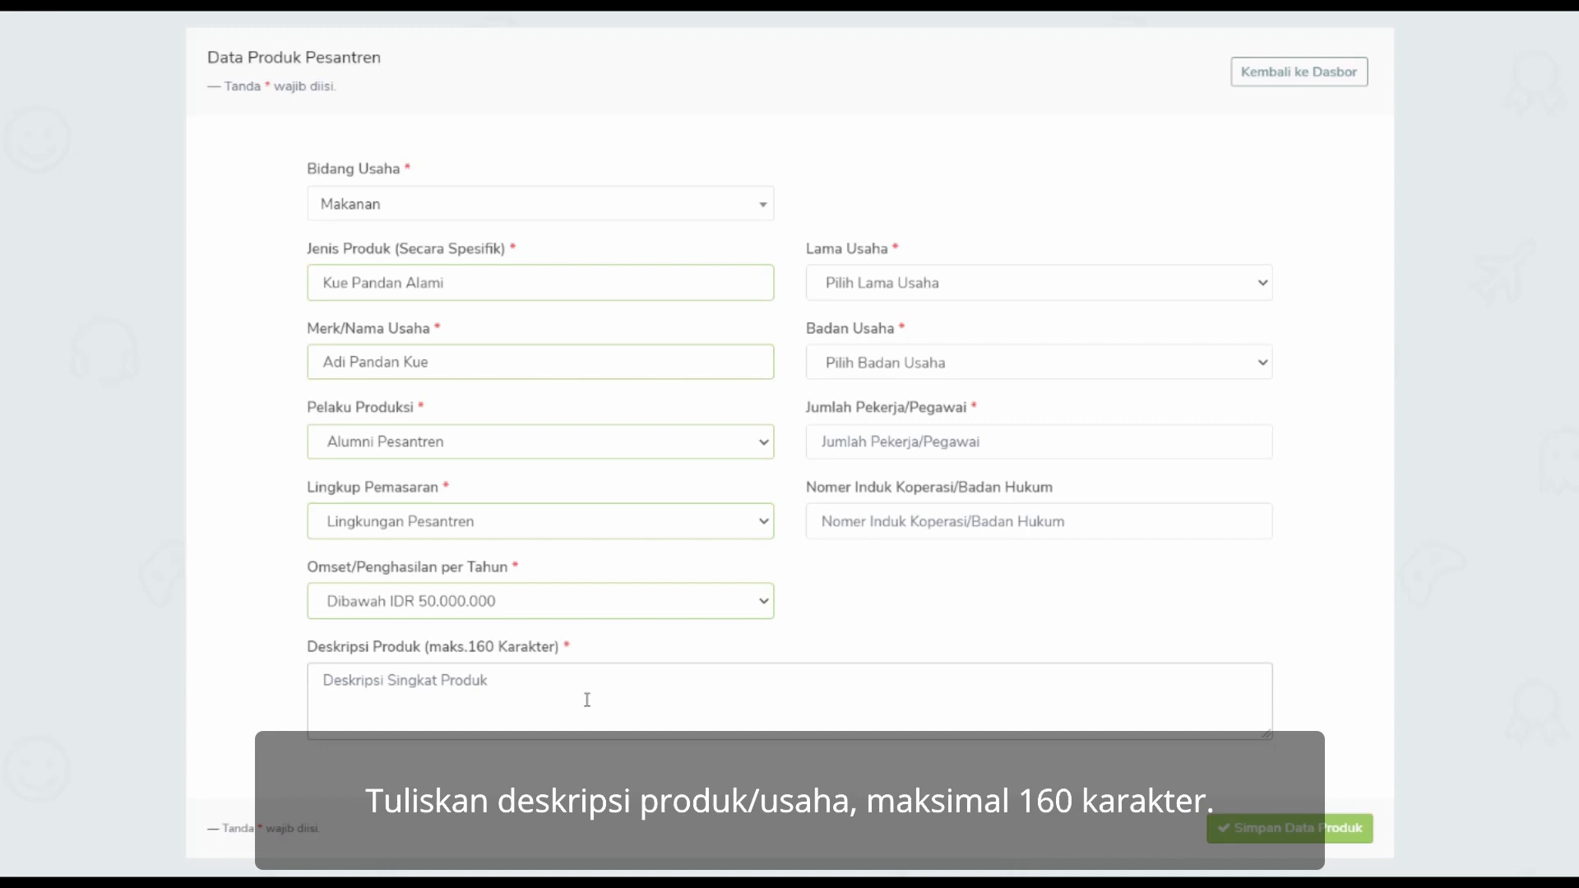
Step: Enter the Kue Pandan description, business age 0 - 1 Tahun and legal entity Tidak ada
text(Kue Pandan bahan alami nikmat untuk sarapan dan bergizi.)
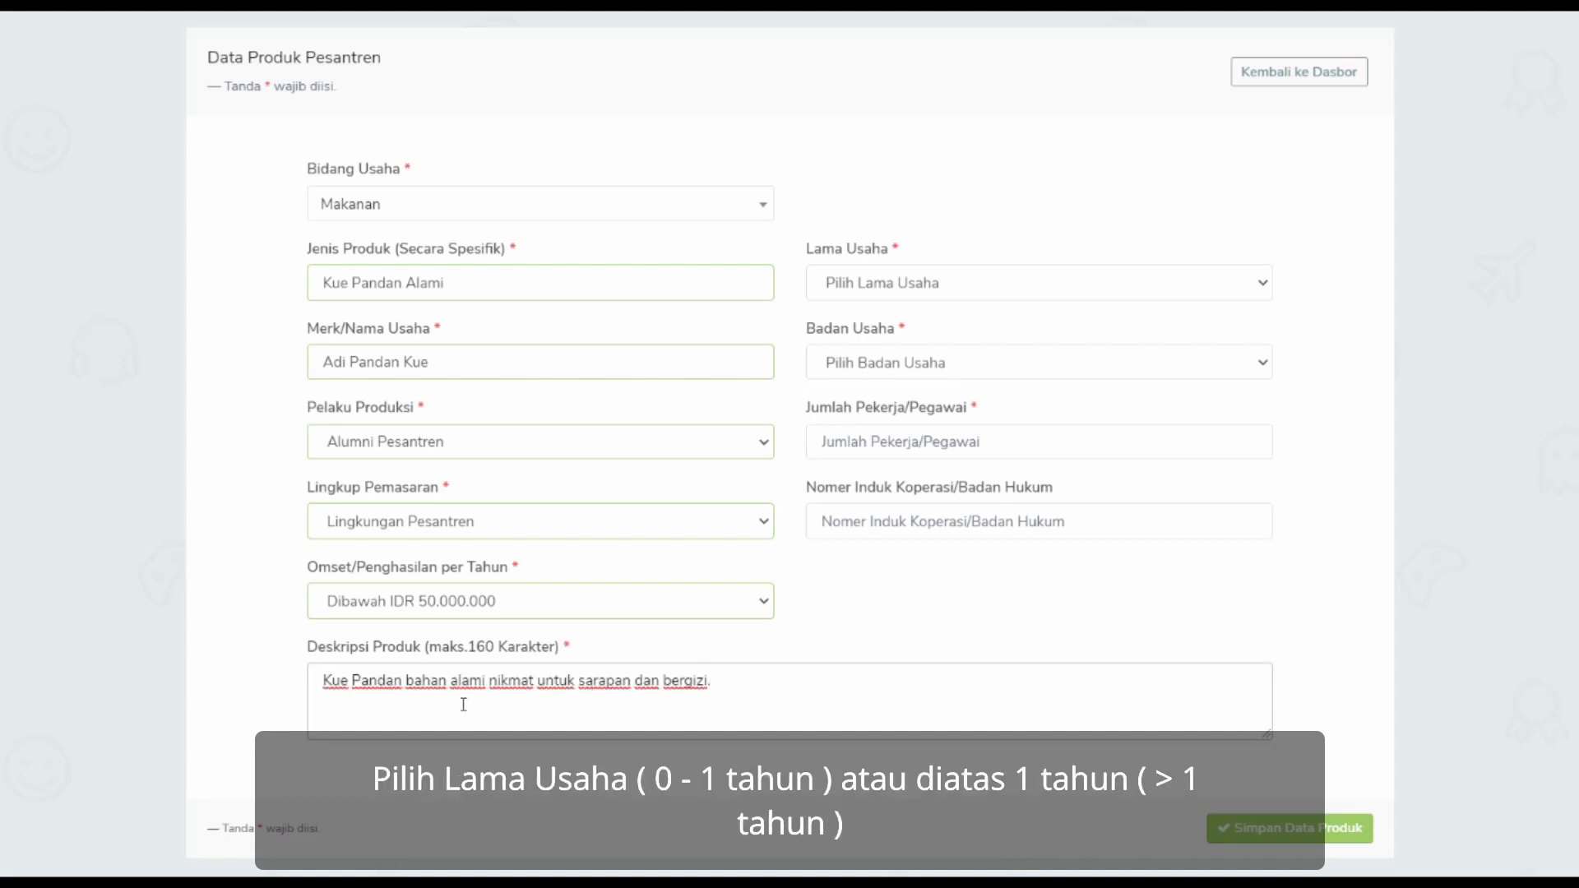
click(876, 280)
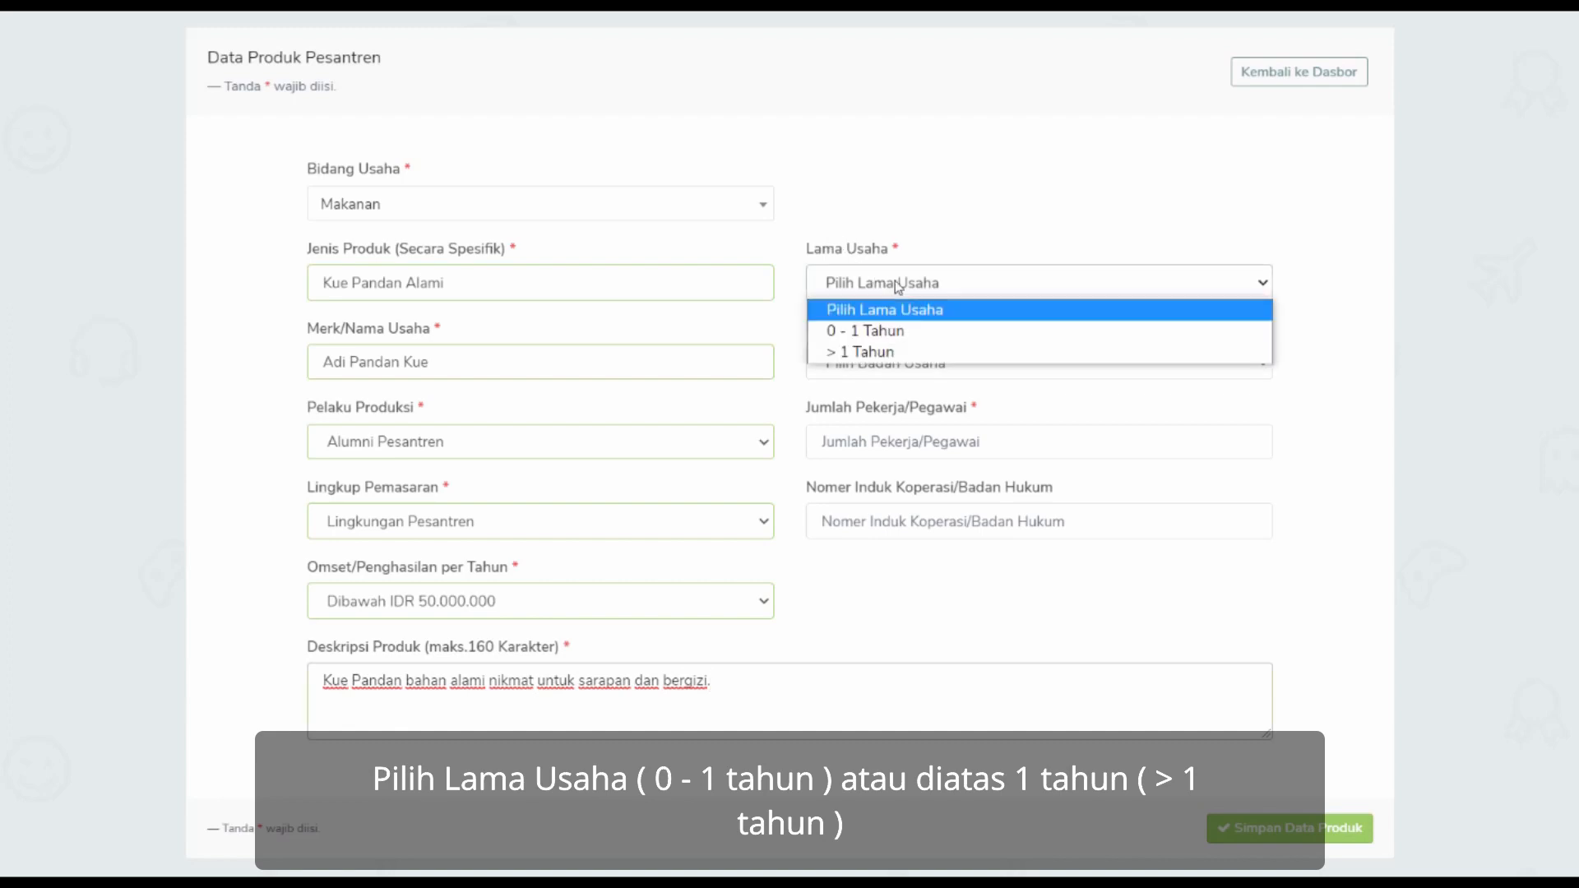
click(907, 330)
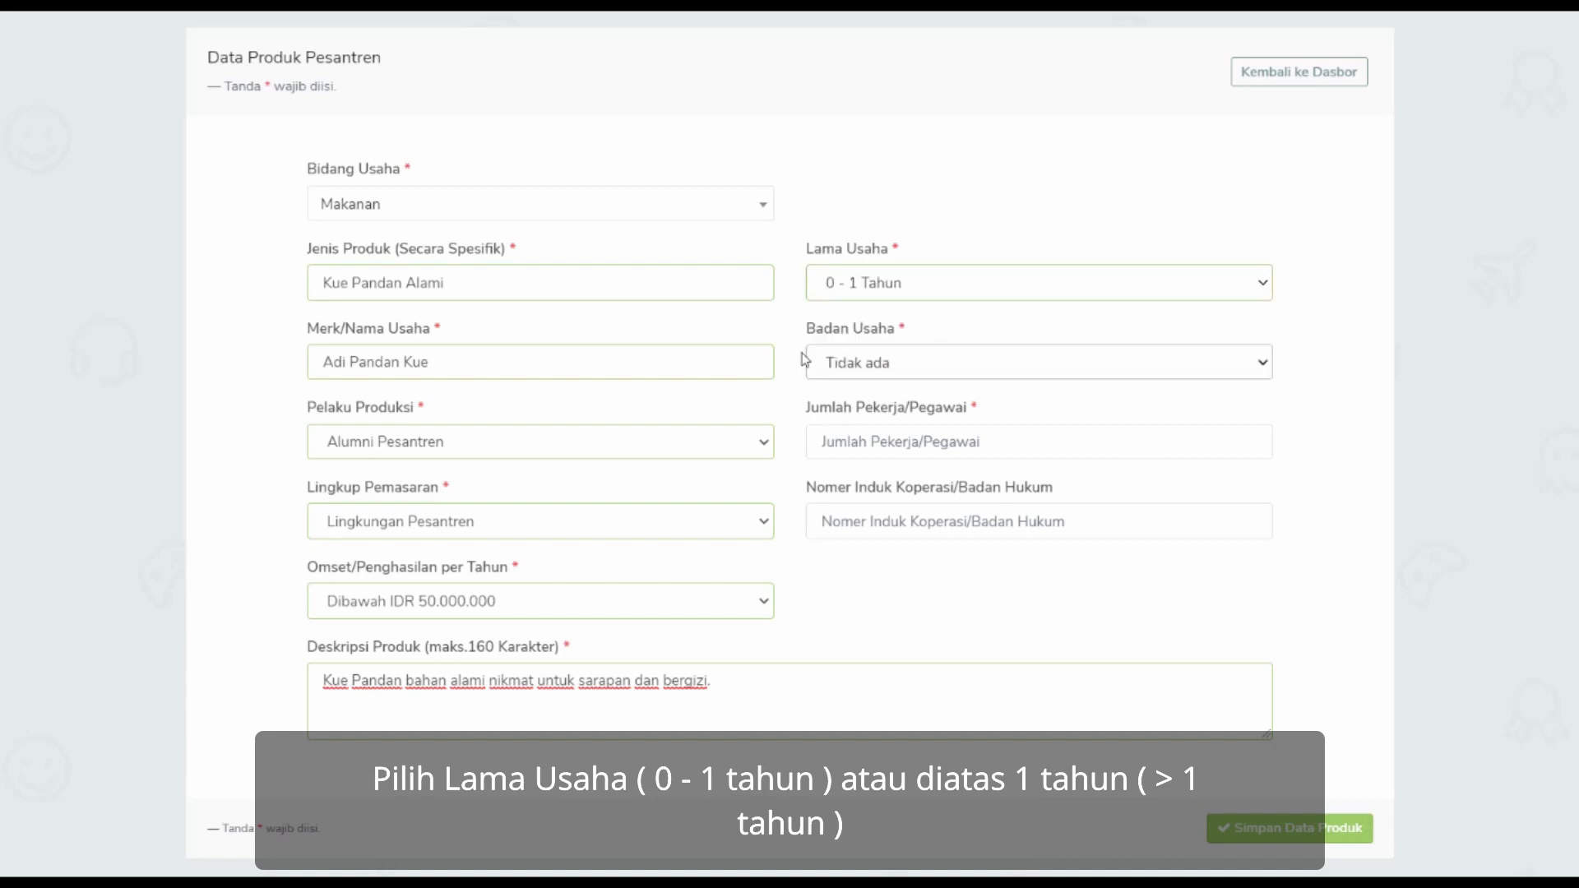
click(895, 374)
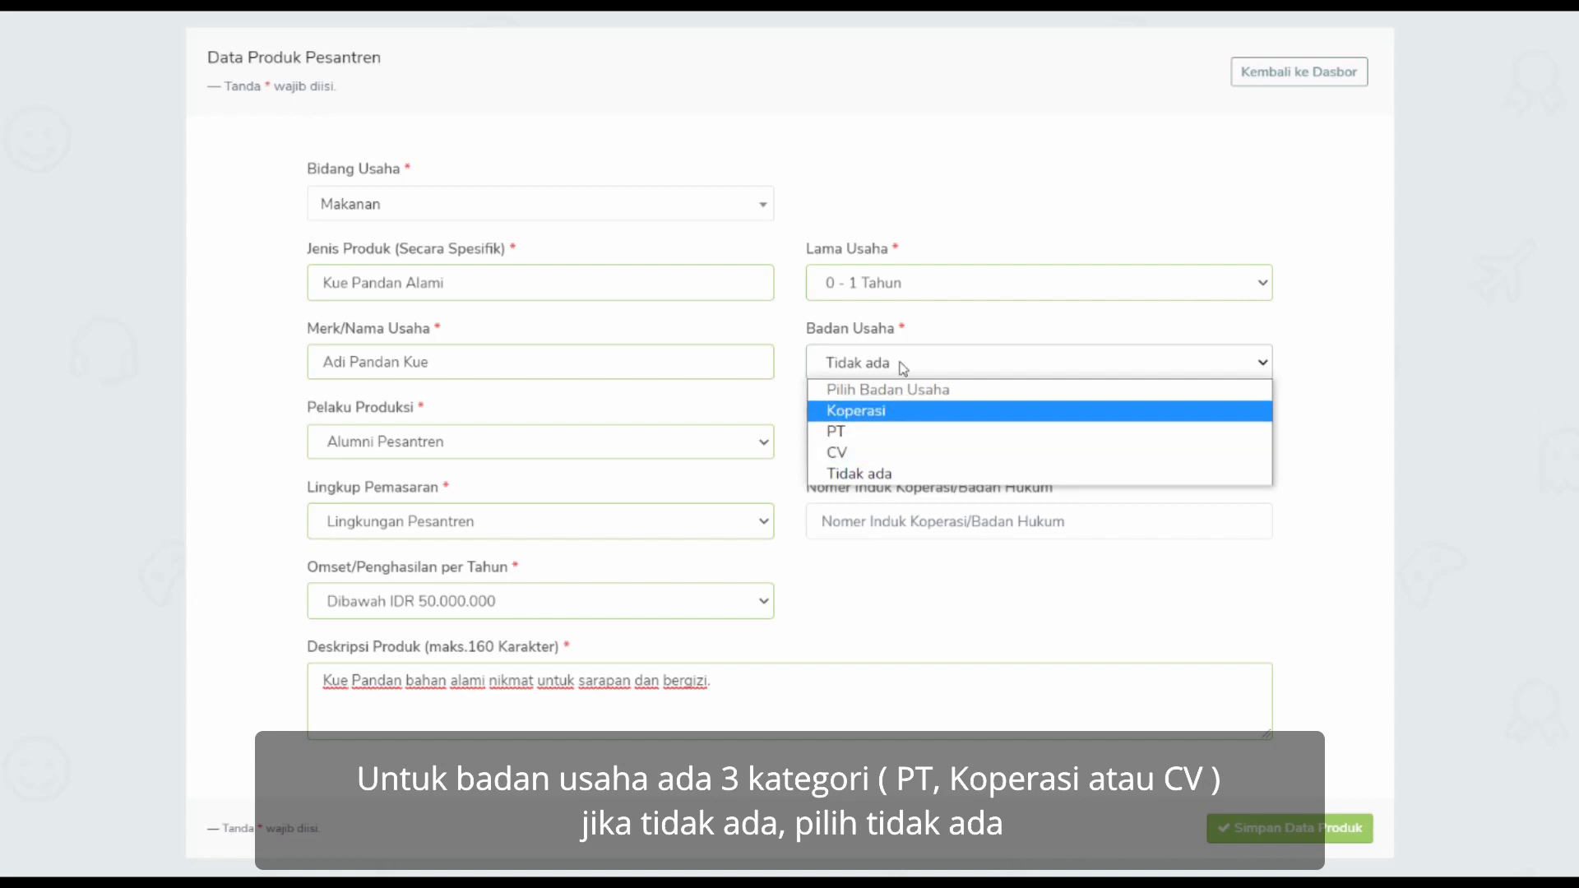
click(882, 476)
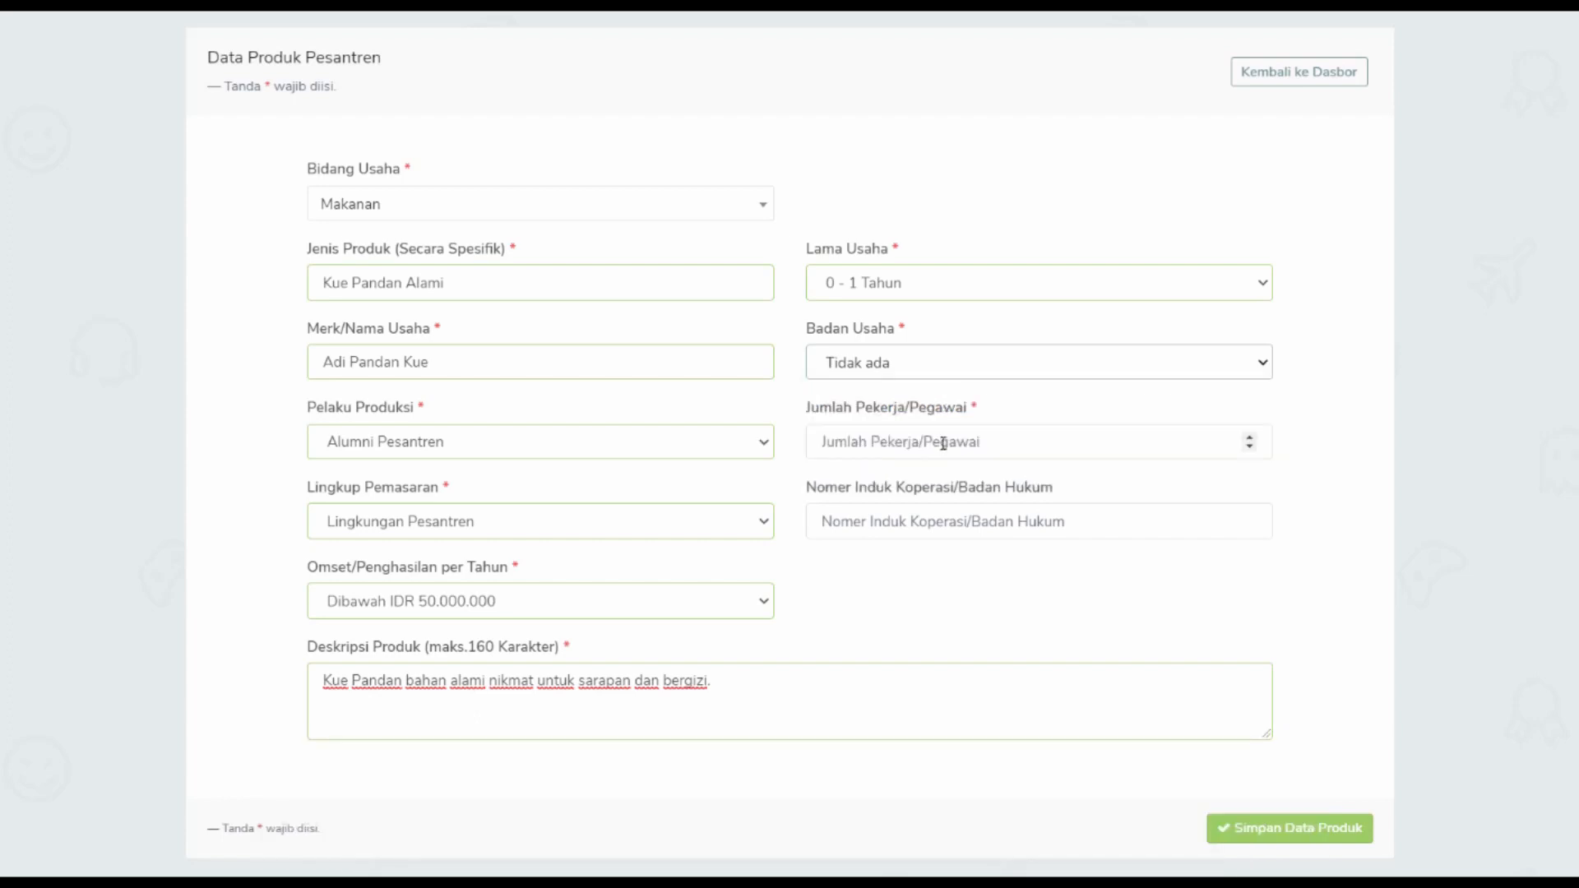
Step: Enter 10 workers, leave the cooperative registration number empty, and save the product data
click(943, 443)
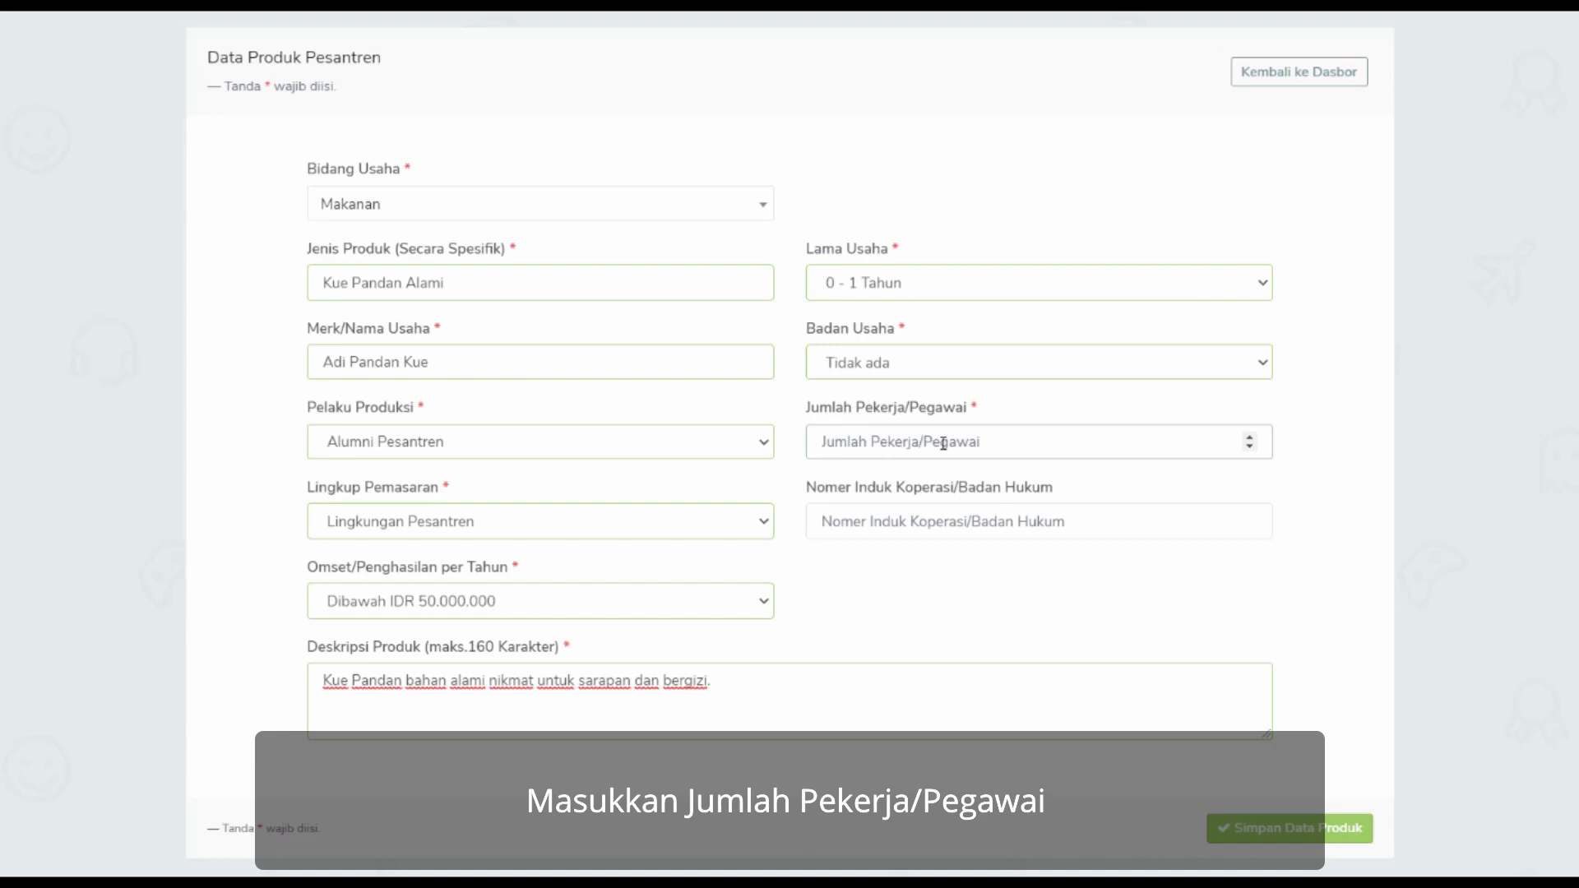
text(10)
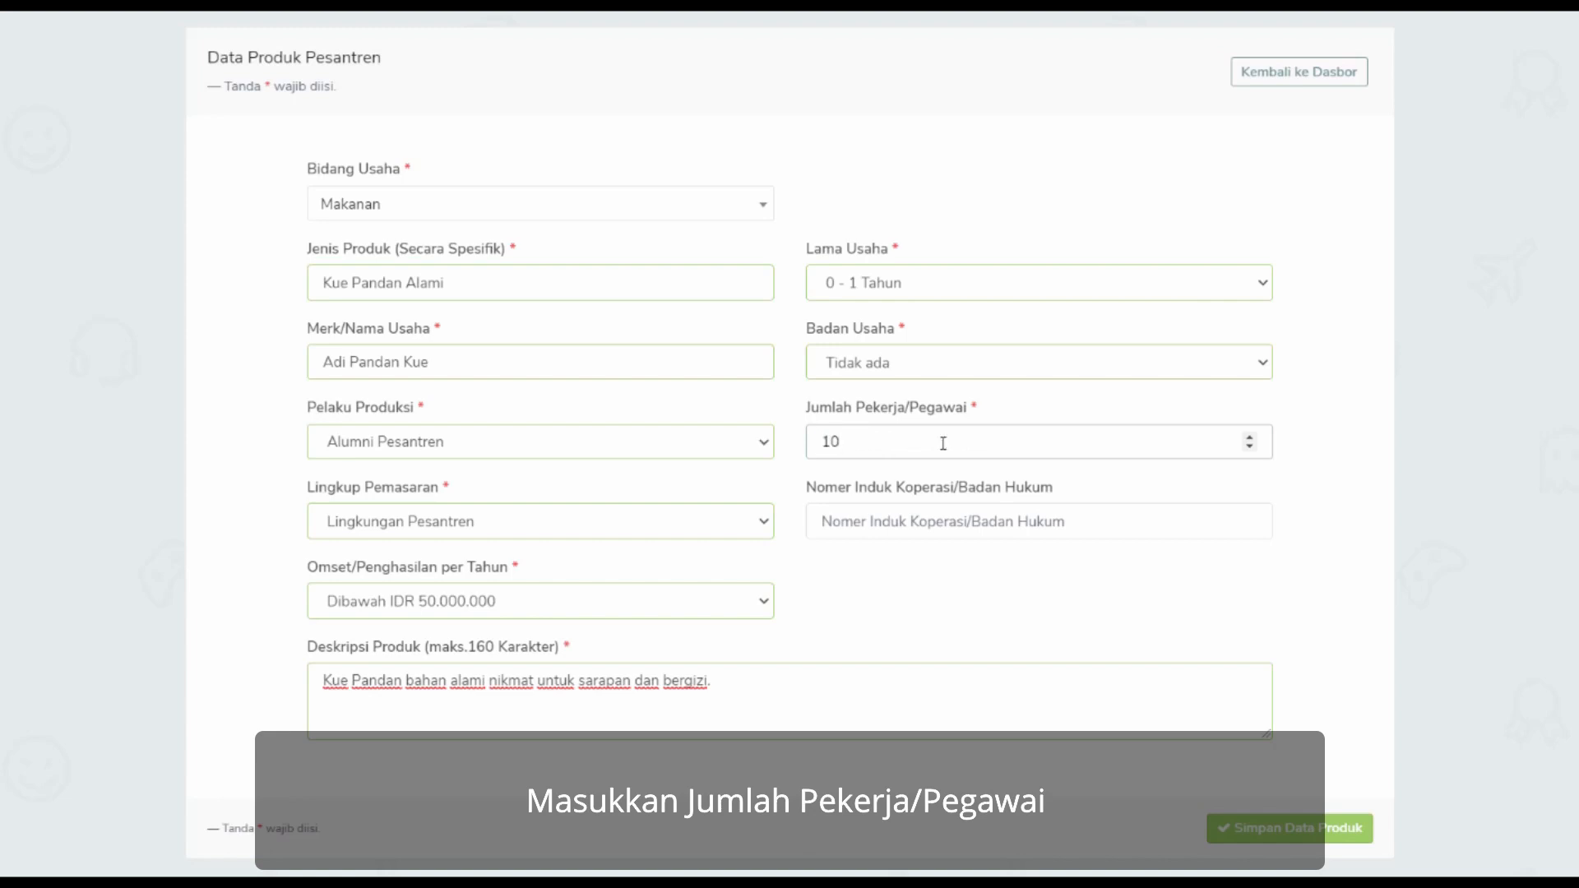
click(1013, 524)
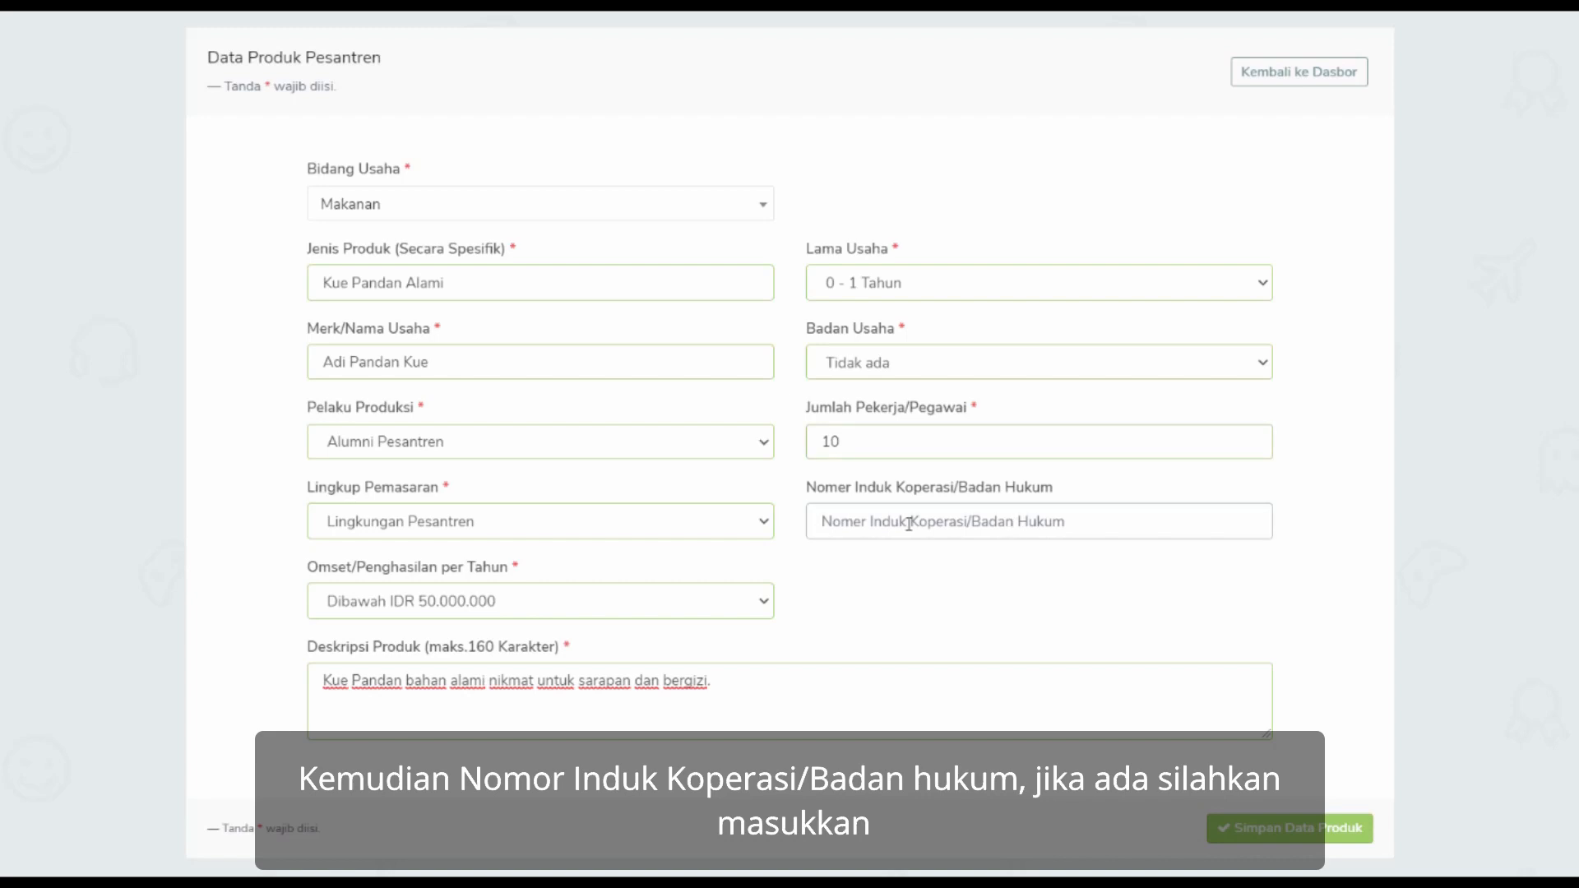
text(A10)
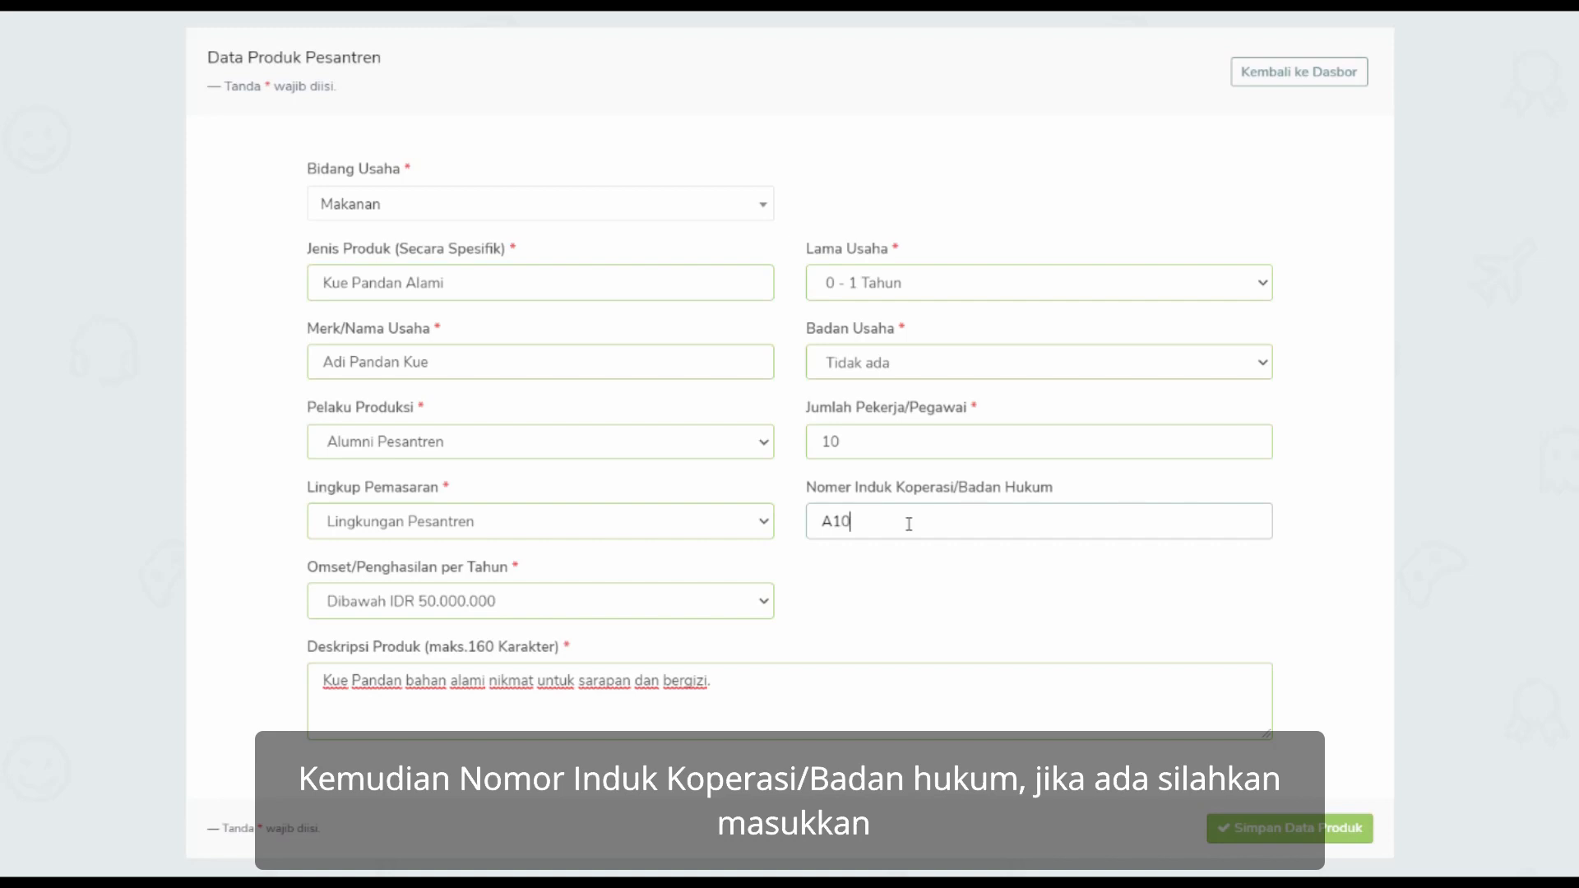
text(123456789)
key(ctrl+a)
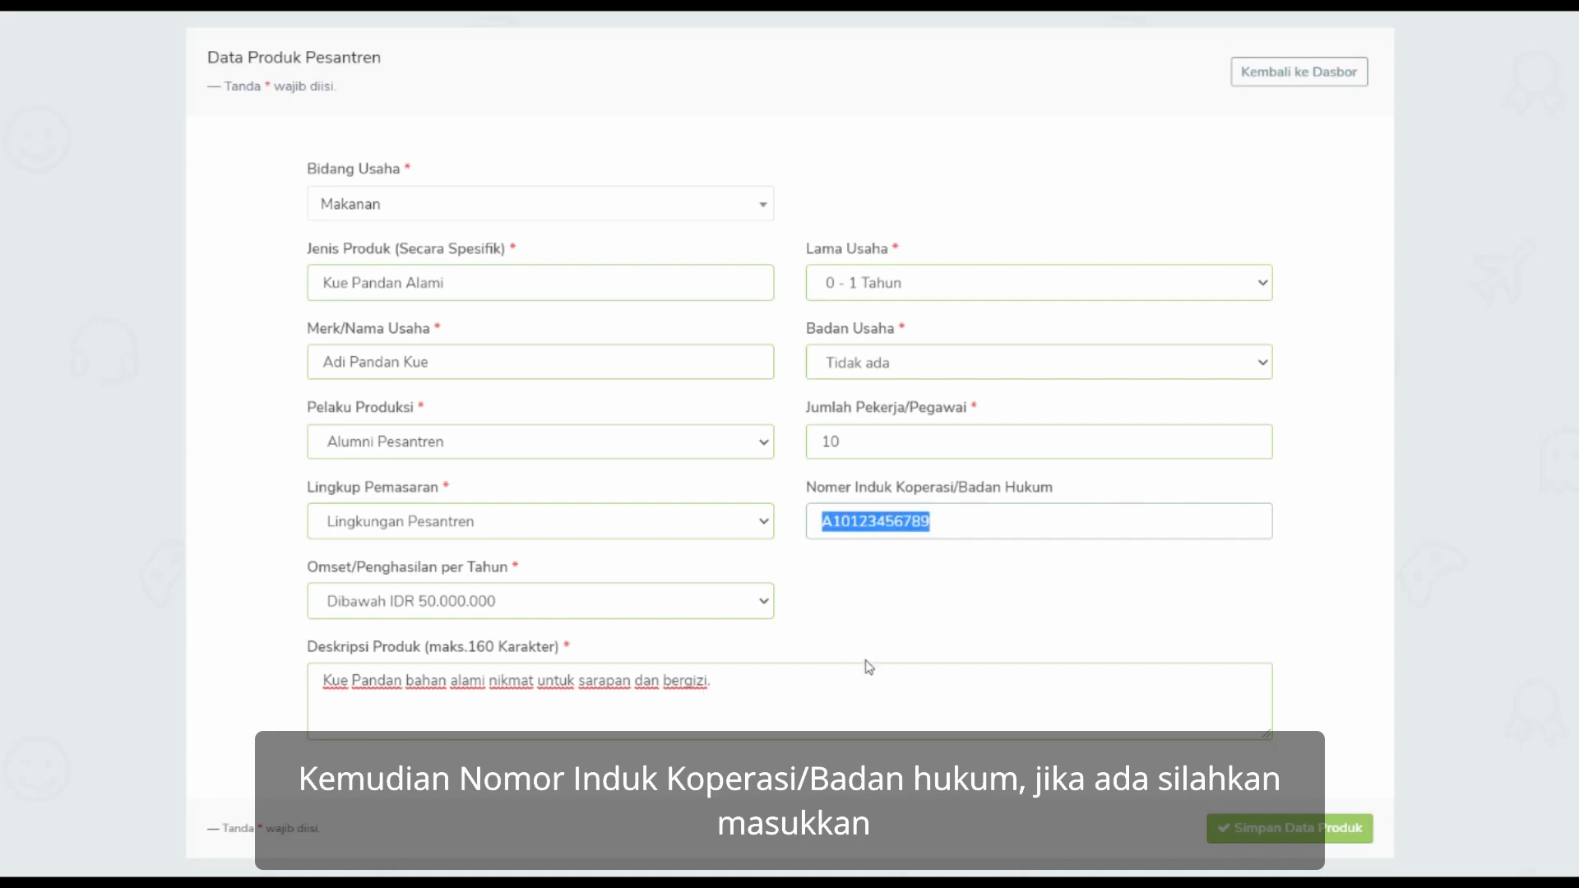
key(BackSpace)
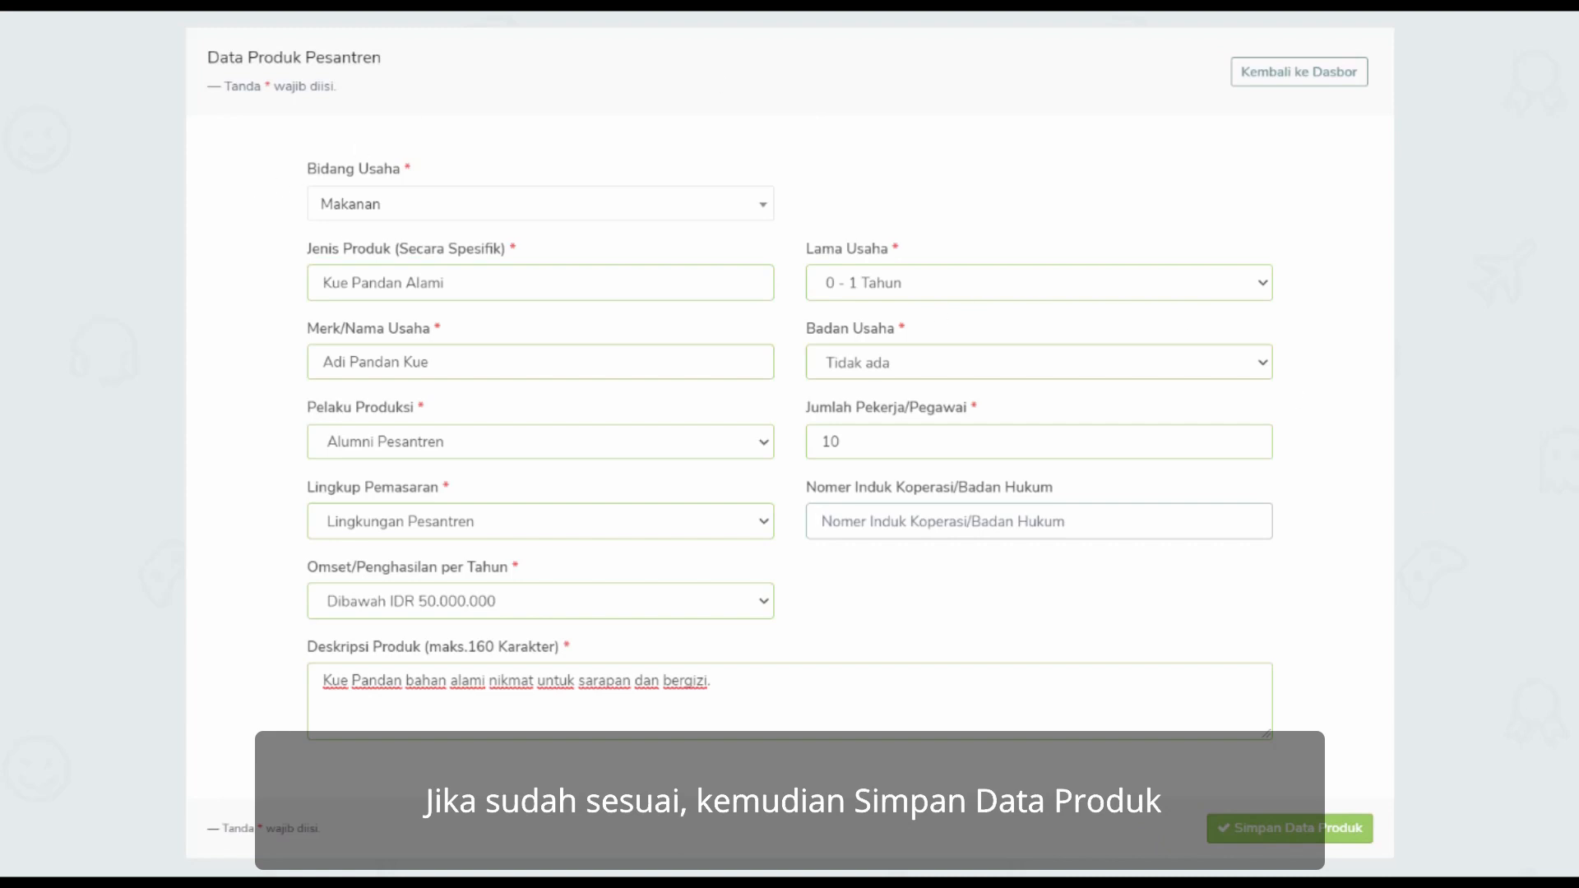
click(1304, 829)
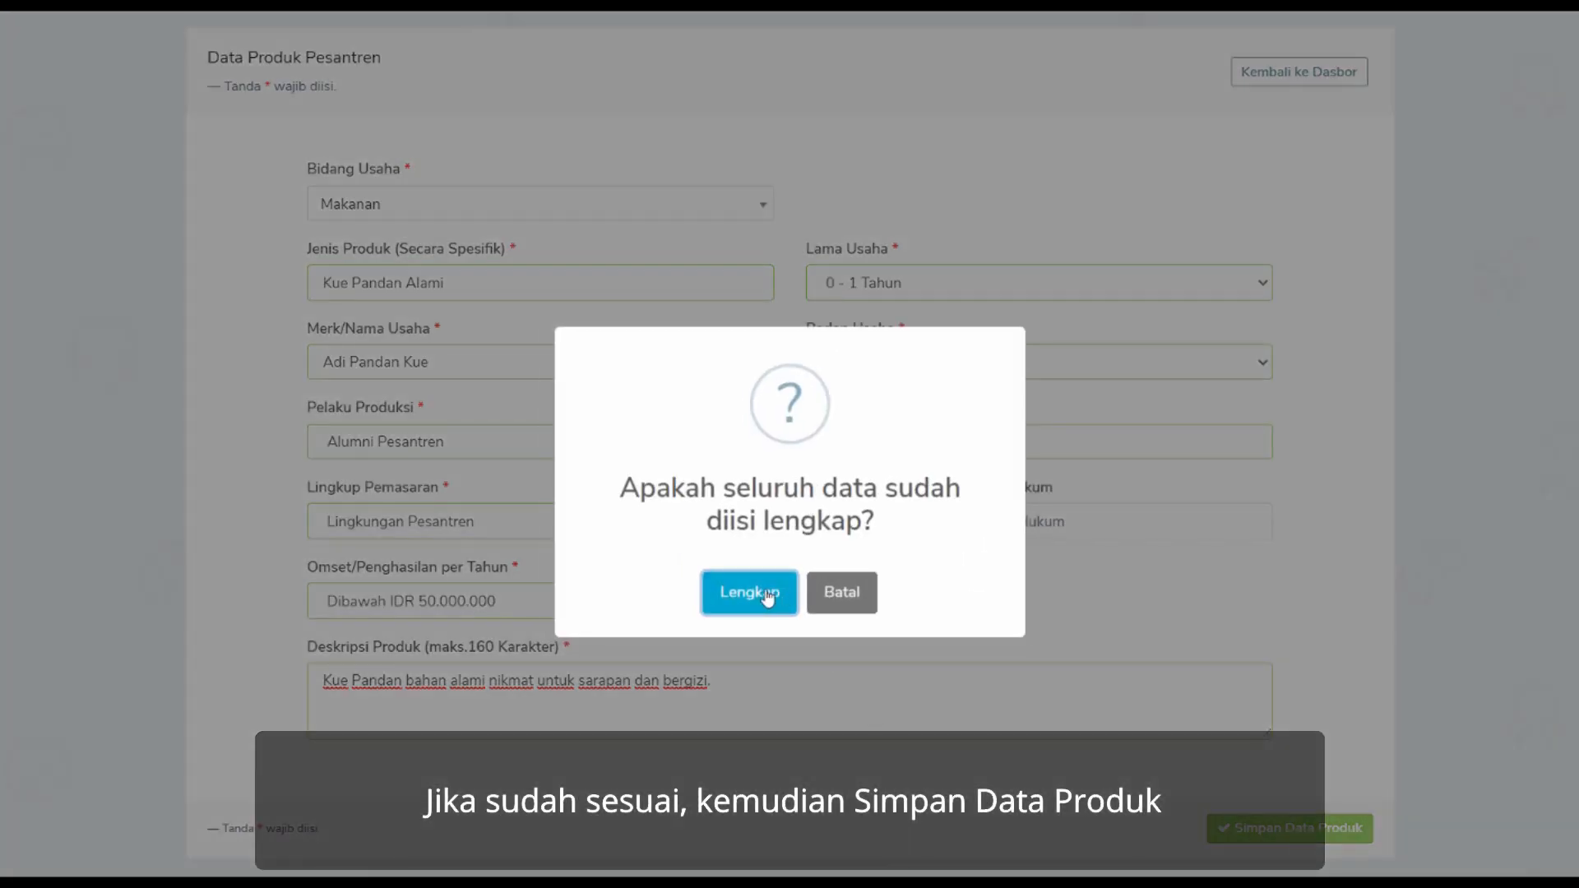
Step: Confirm the product data as Lengkap, dismiss the success message, and open Dokumen Pendukung uploads
click(767, 596)
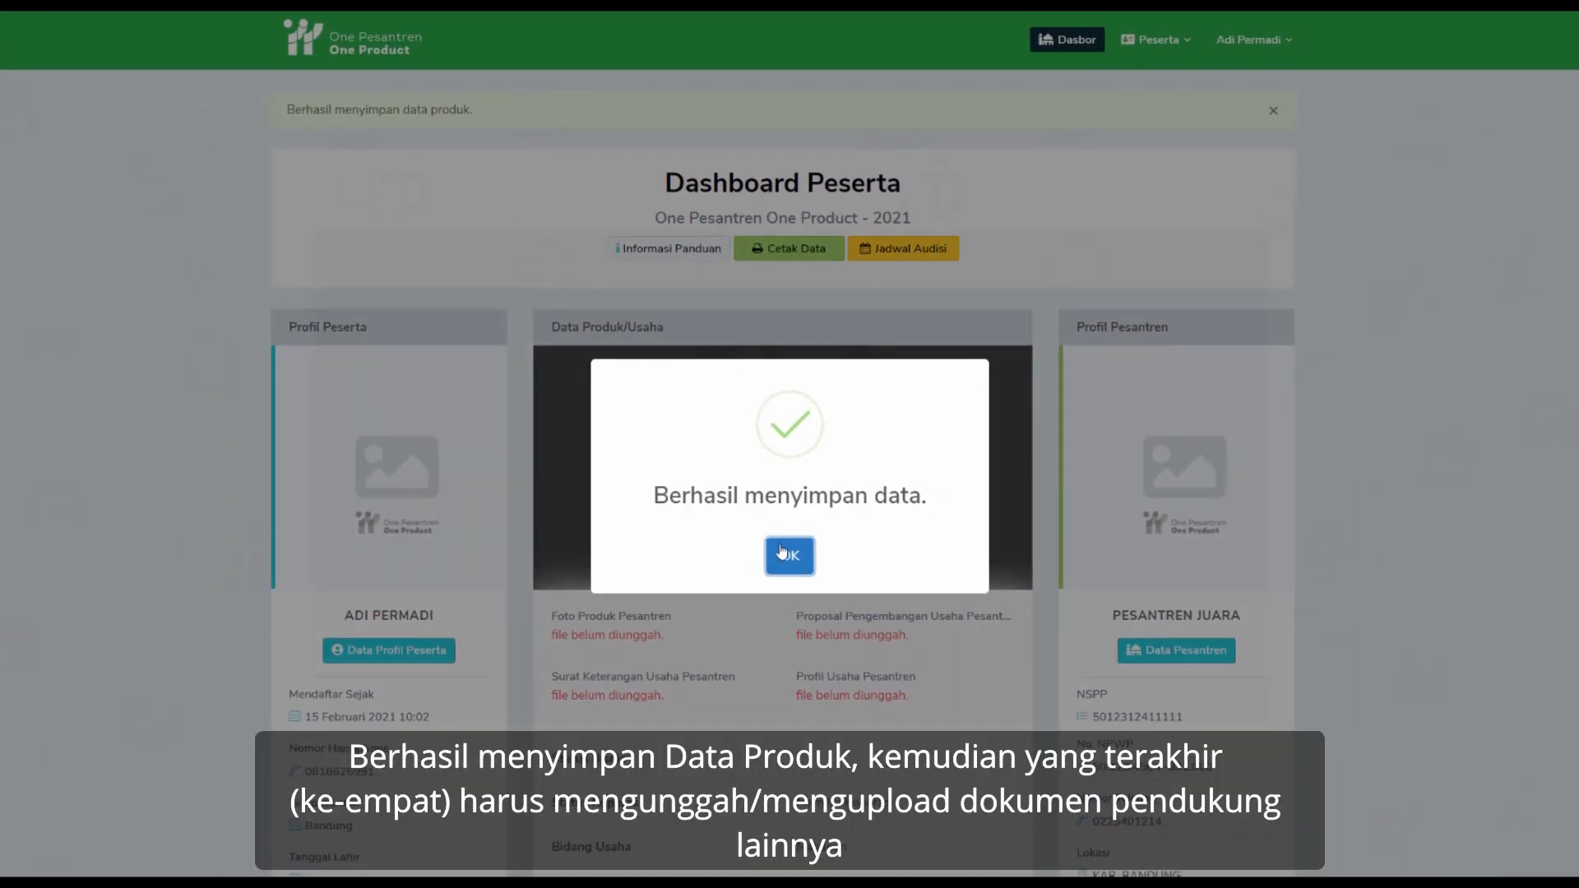
click(785, 555)
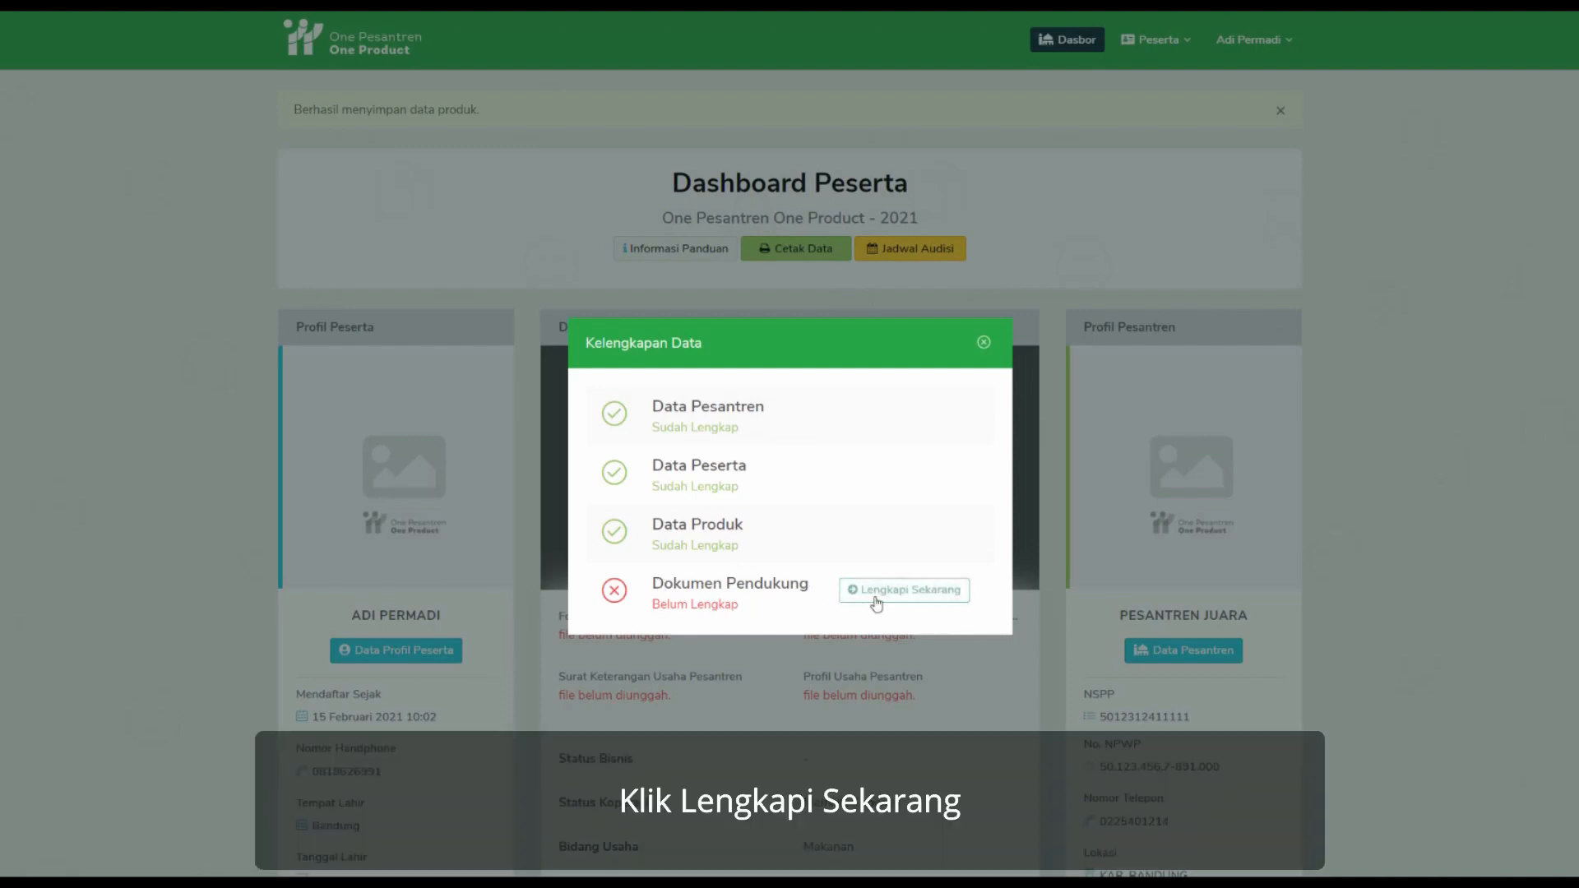
click(913, 600)
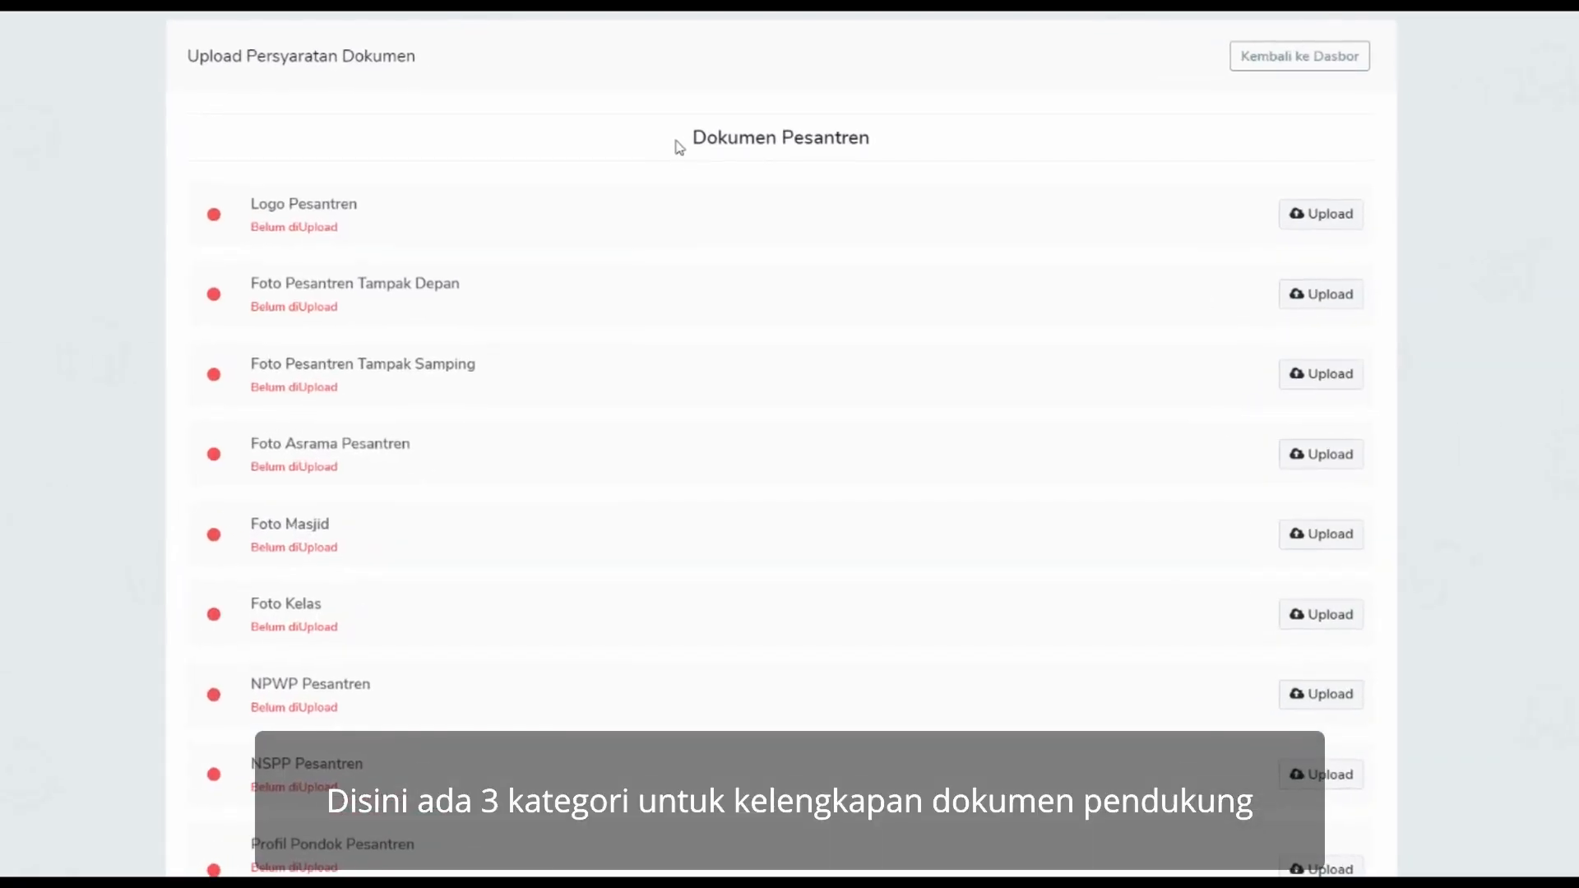
Step: Highlight the Dokumen Usaha Pesantren and Dokumen Peserta headings while scrolling the upload list
drag(678, 147, 1078, 154)
click(1078, 155)
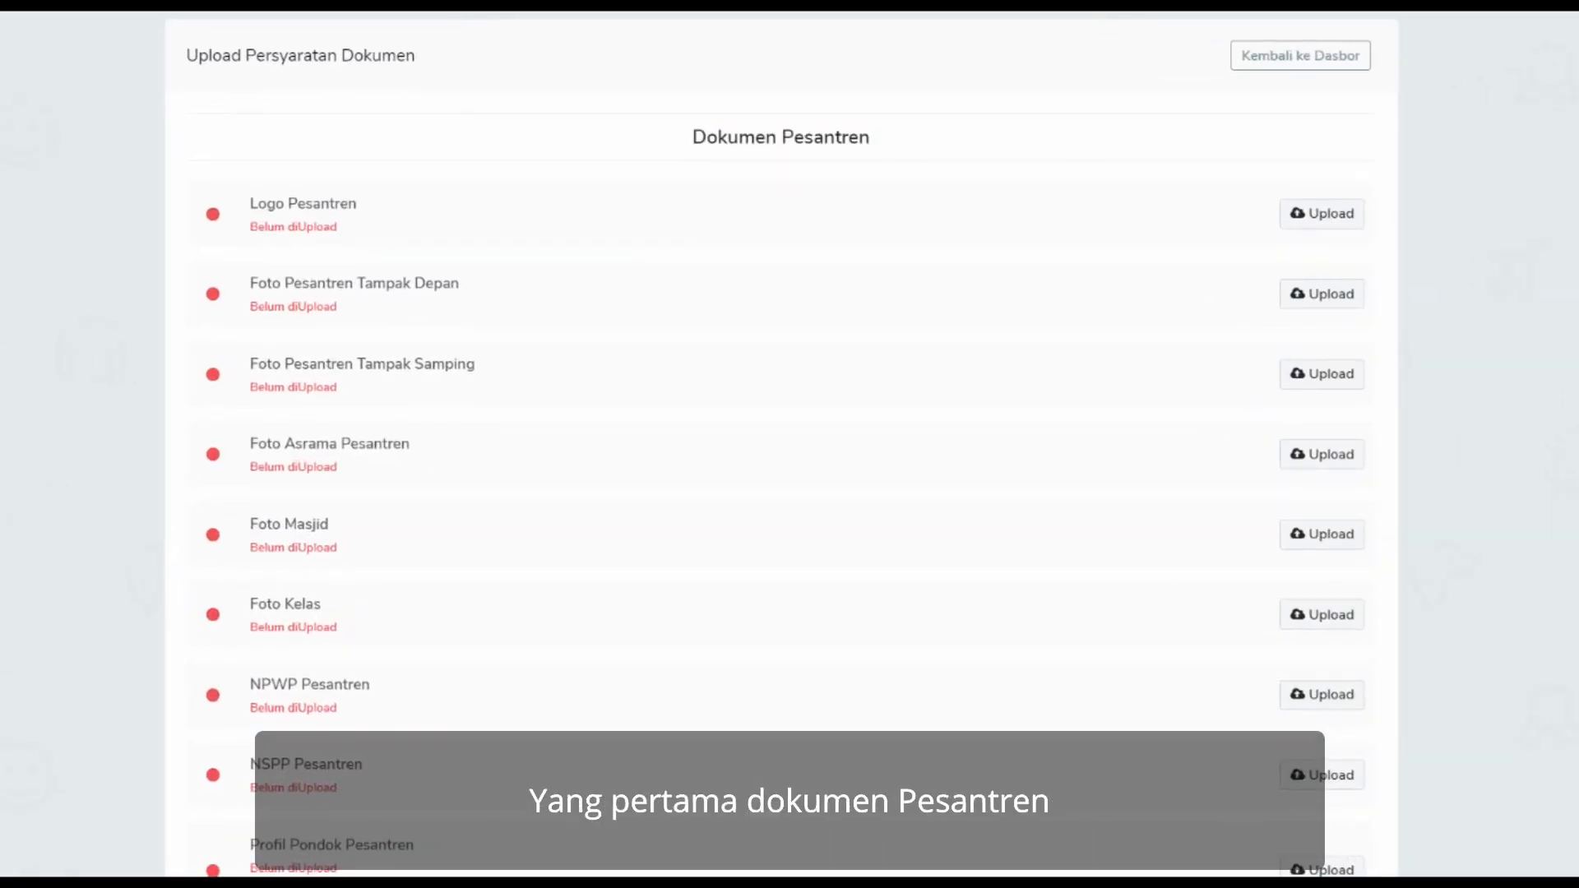
scroll(520, 260, down, 8)
drag(662, 263, 1039, 286)
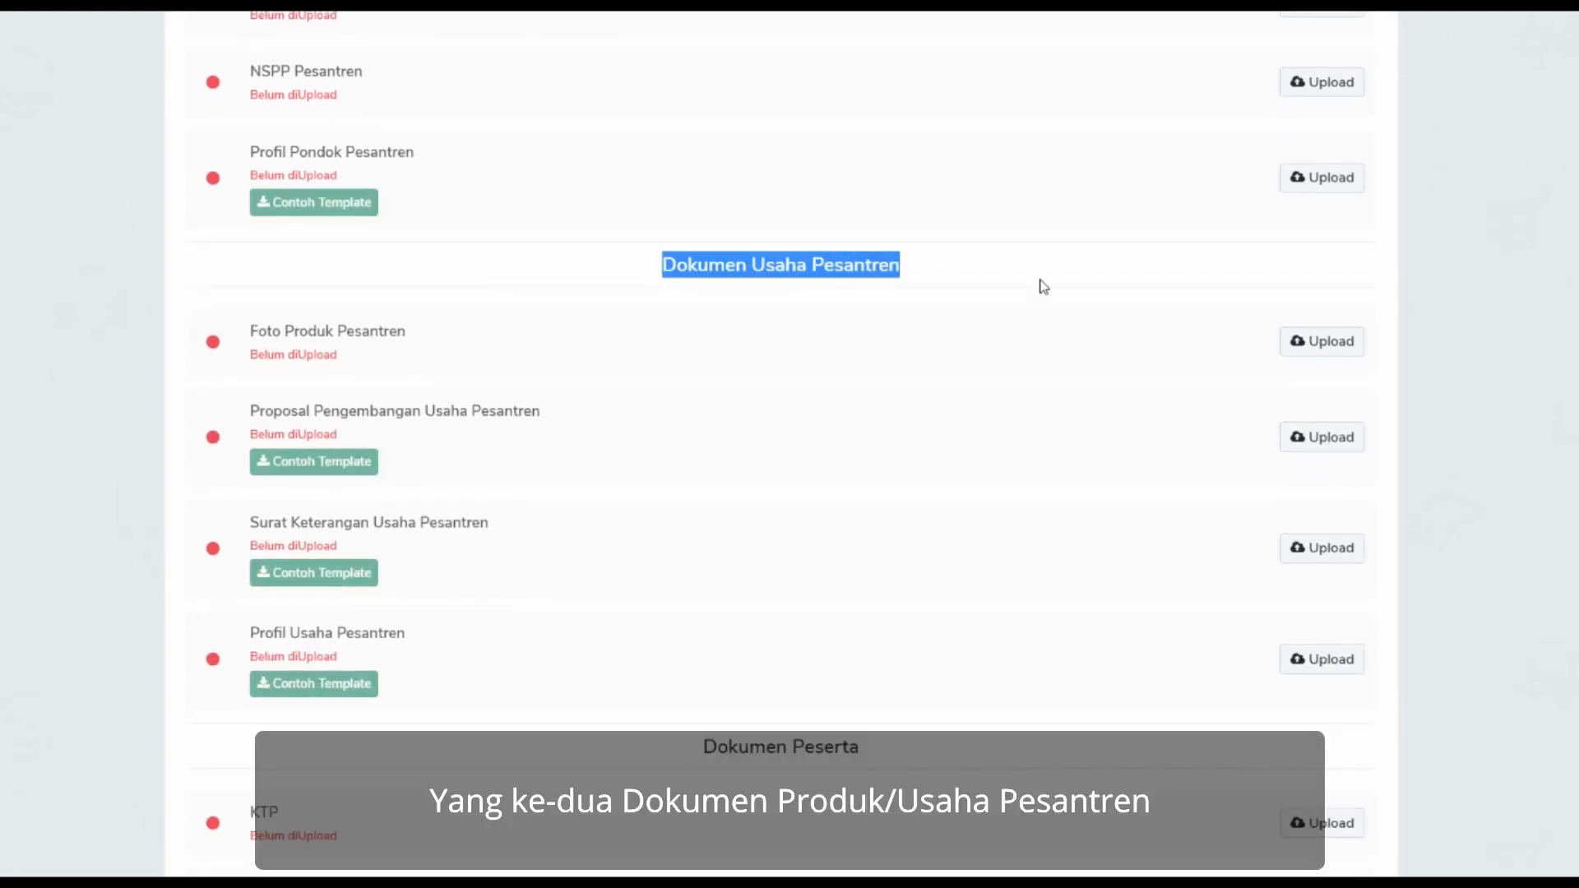
scroll(781, 444, down, 6)
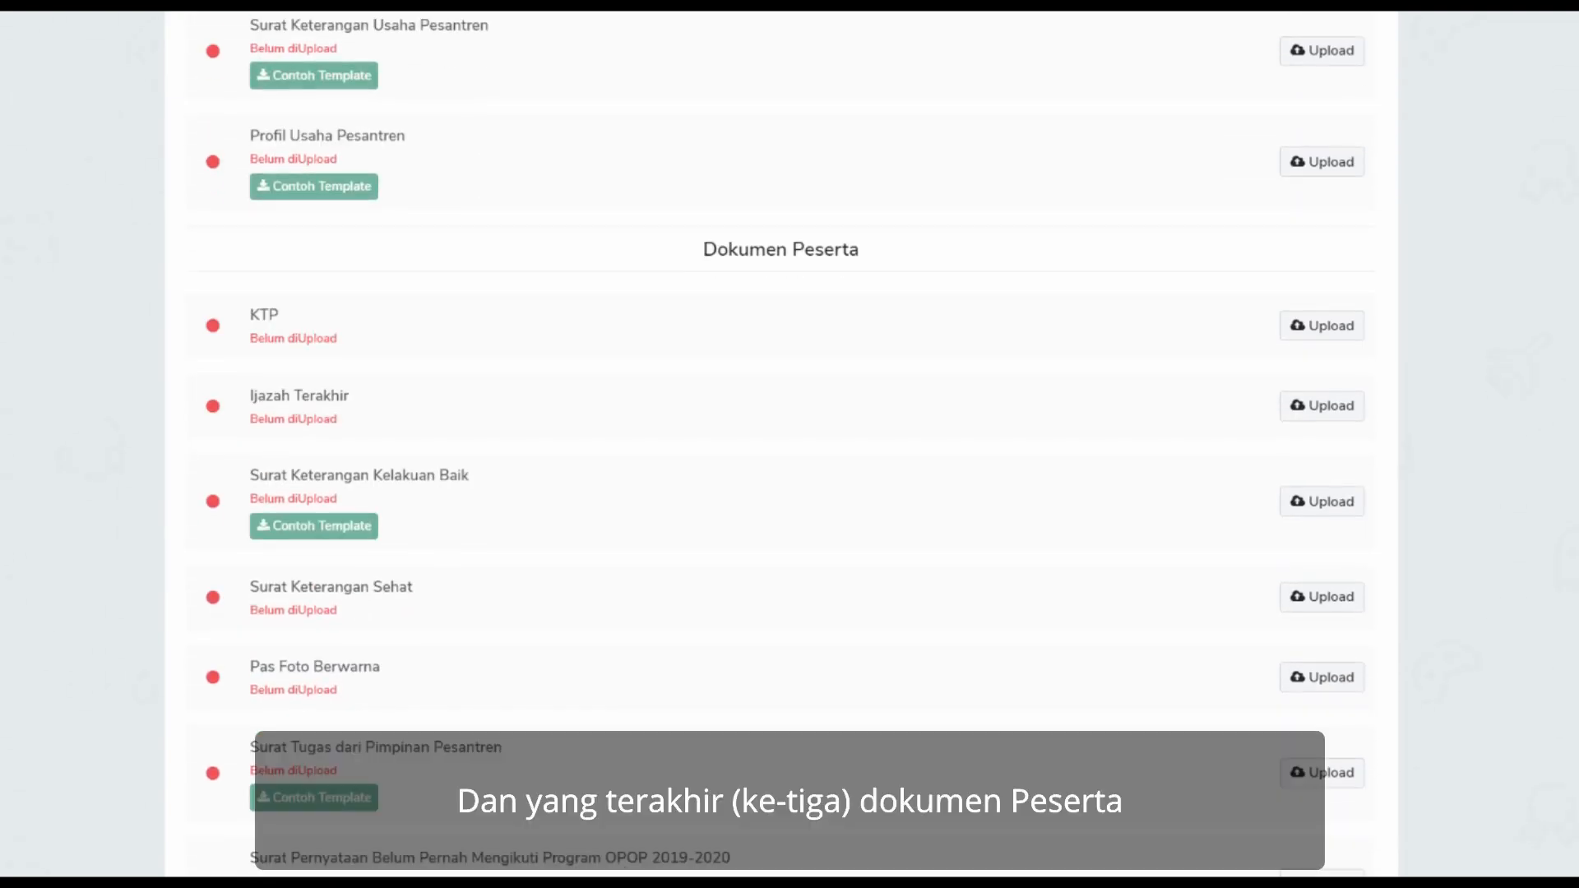
drag(673, 255, 1266, 310)
click(1379, 323)
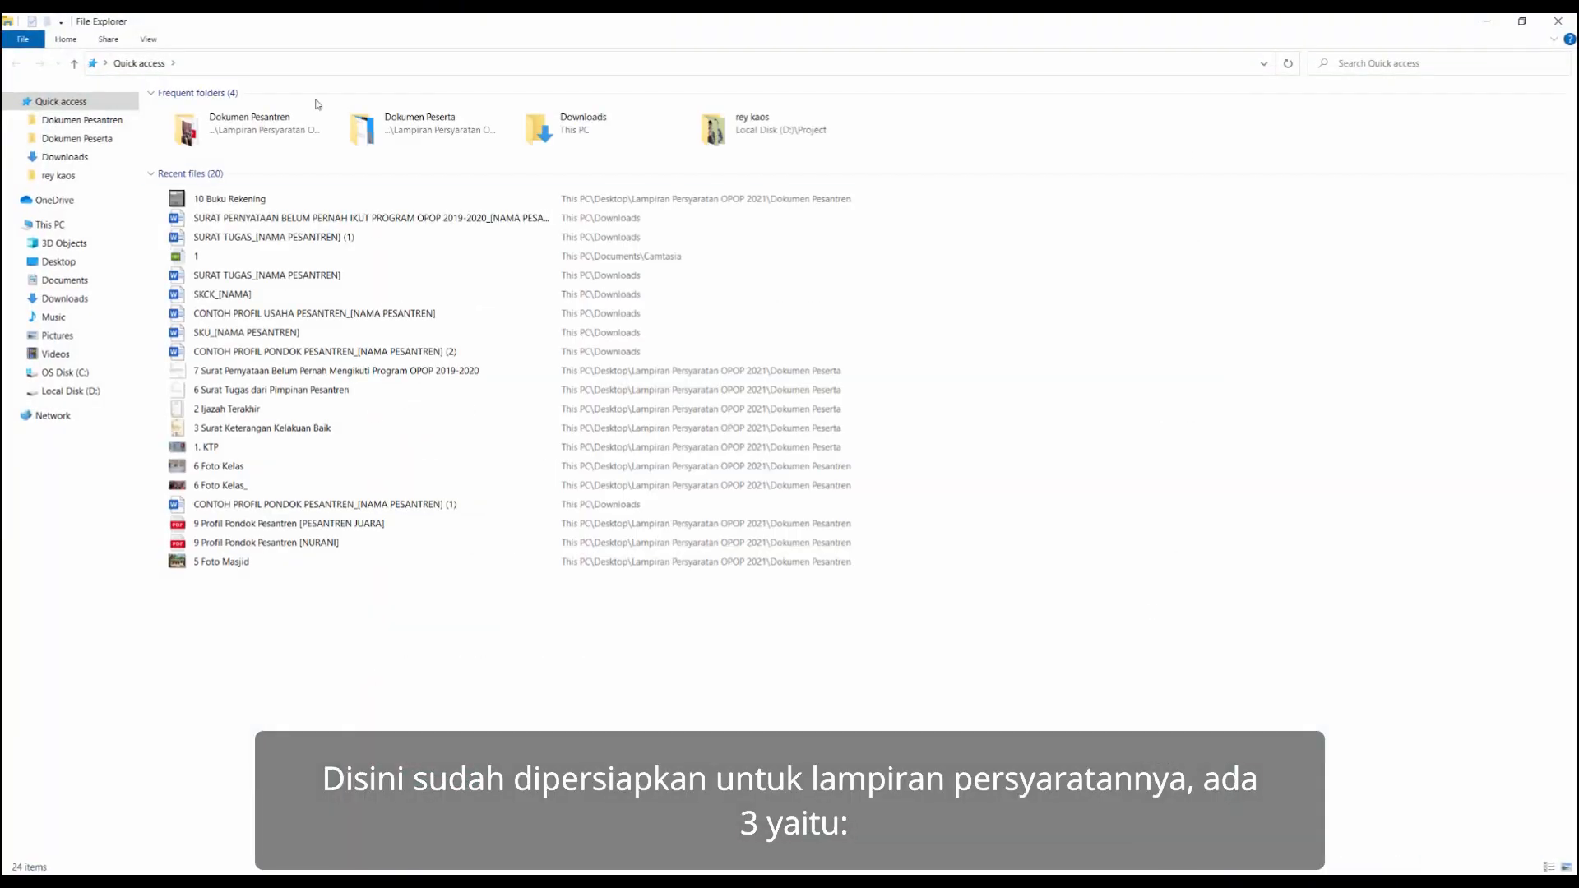
Step: Open Lampiran Persyaratan OPOP 2021 from the Desktop and point out its three Dokumen subfolders
click(72, 282)
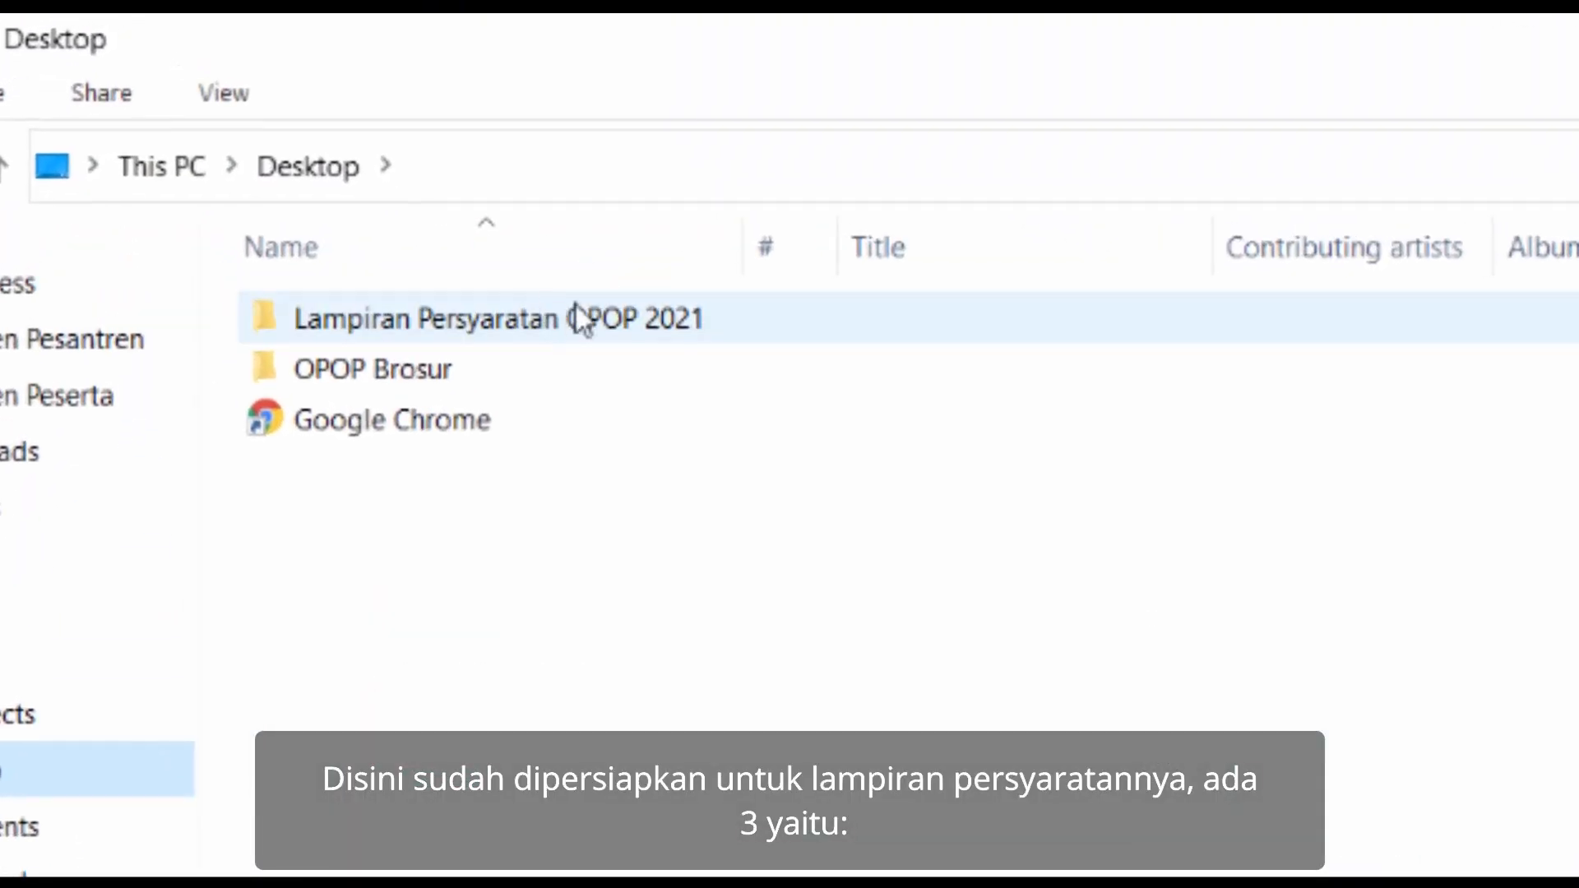
double_click(262, 120)
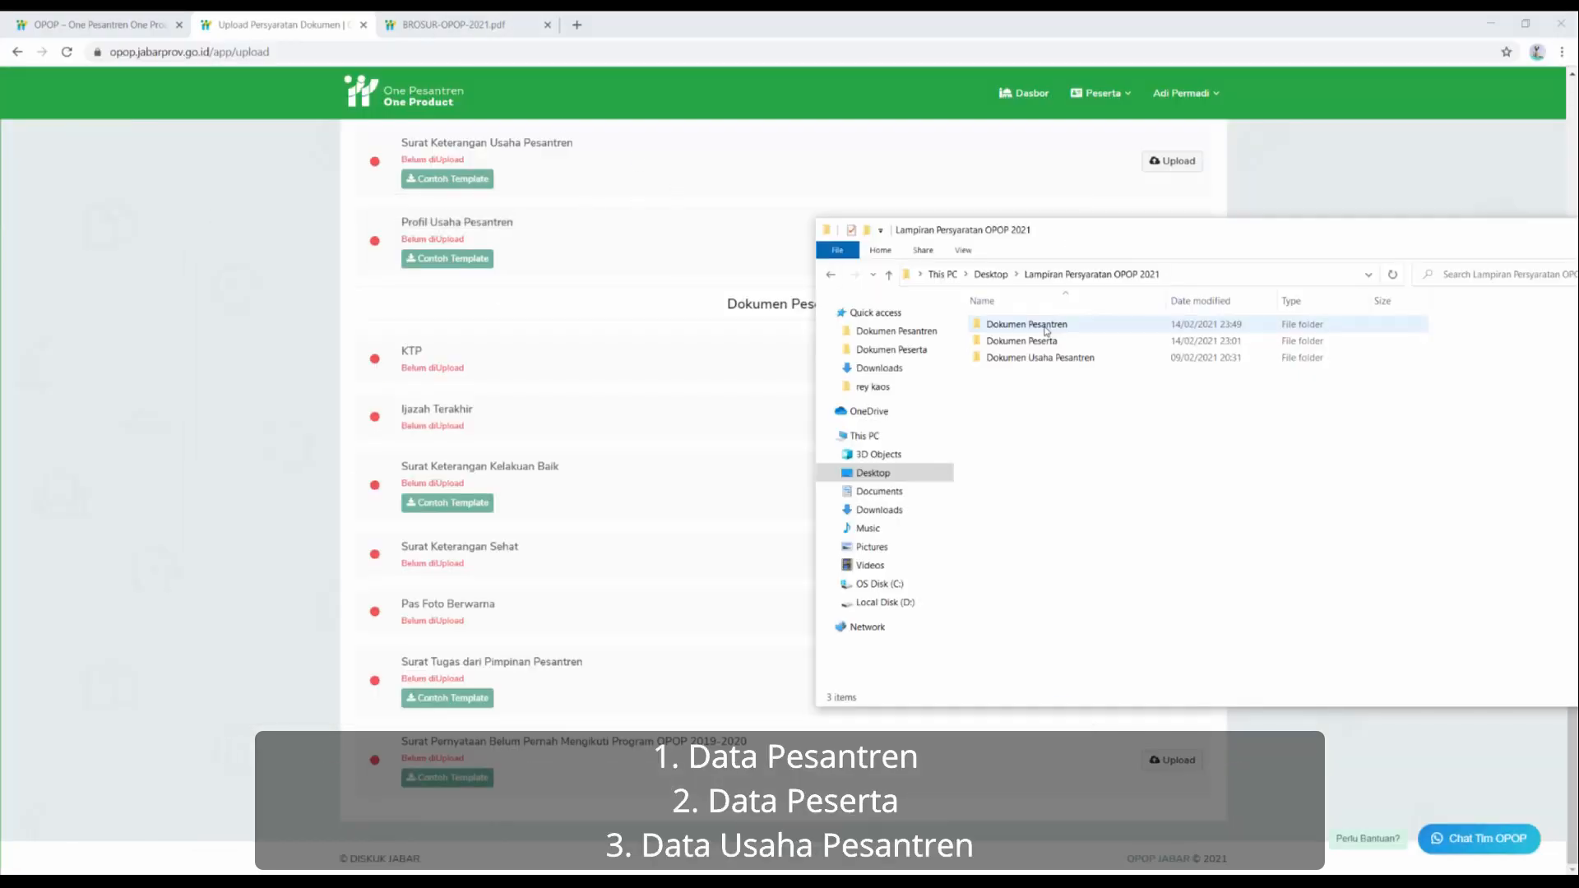
click(1047, 331)
click(1052, 340)
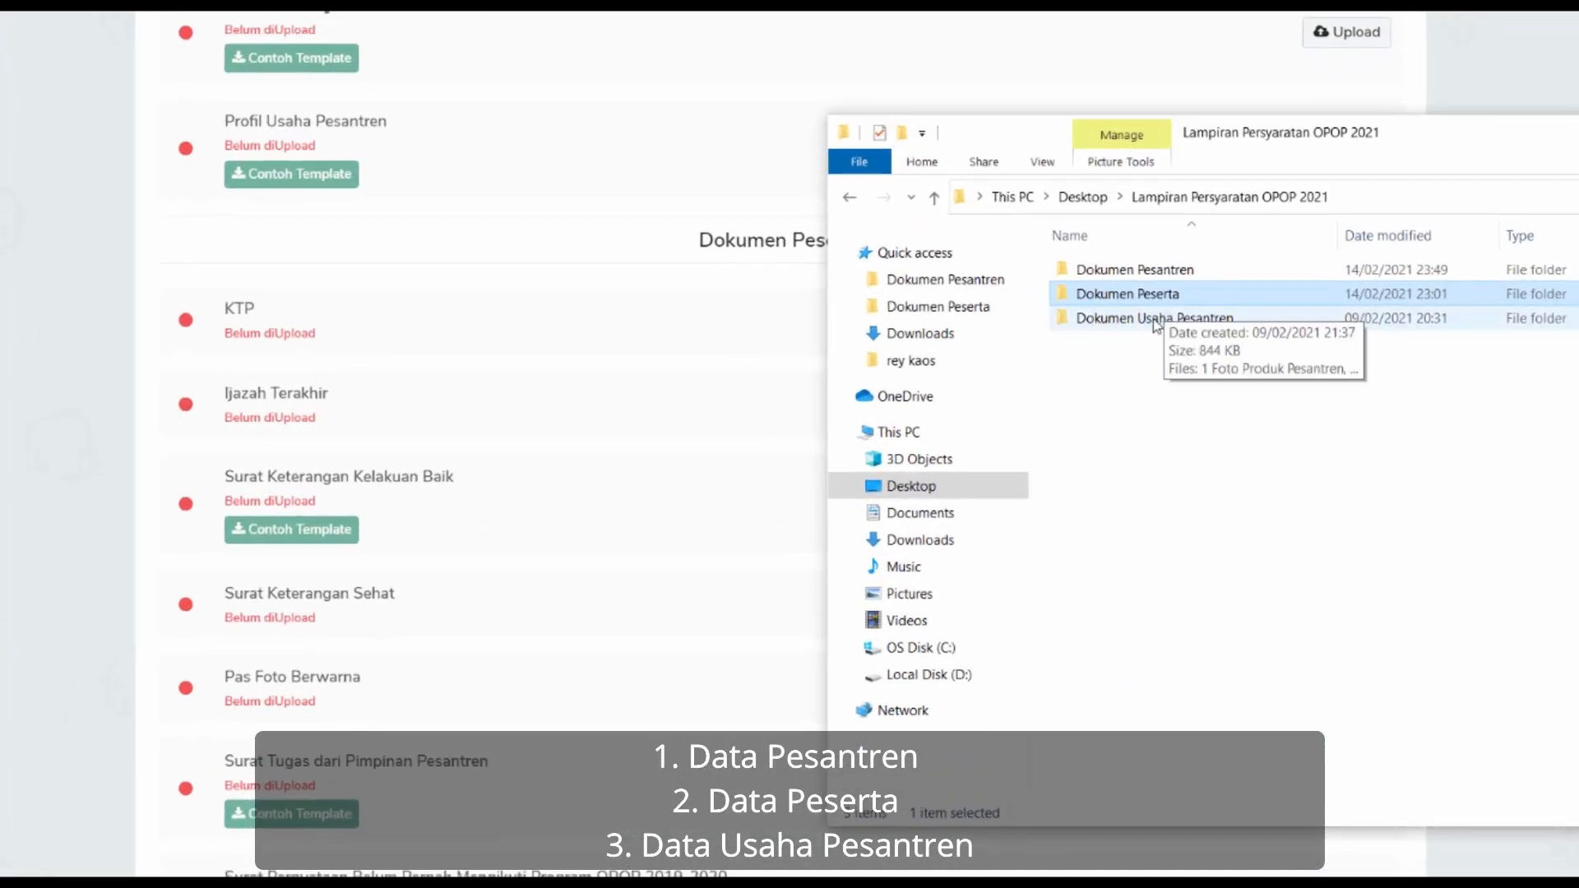
click(1157, 324)
click(1185, 422)
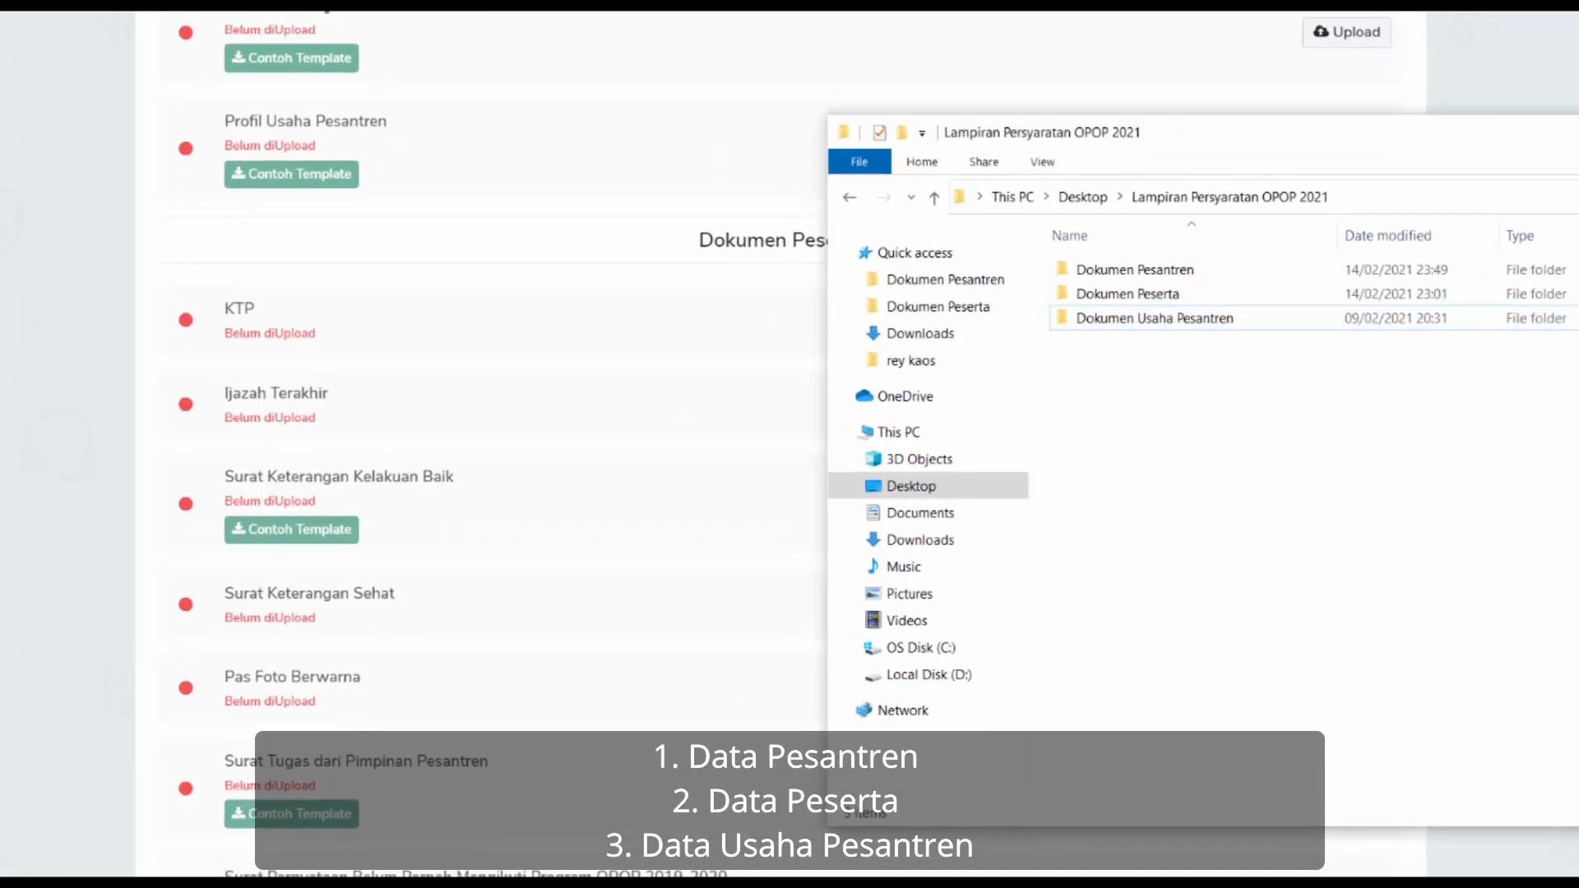
scroll(493, 444, up, 11)
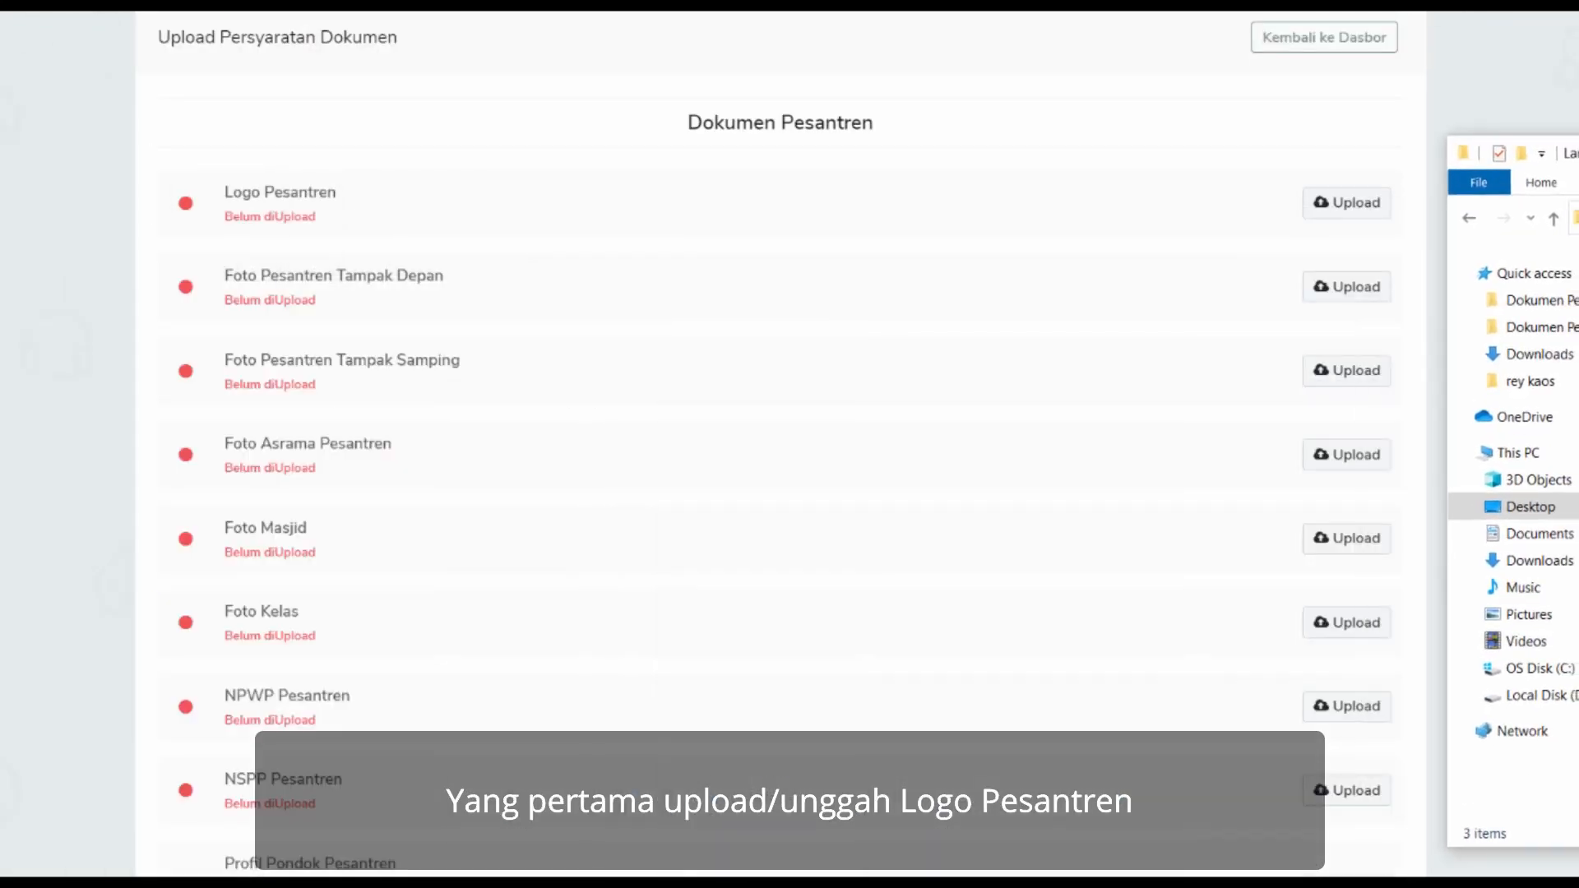
Step: Upload the 3 Foto Pesantren Tampak Samping image by dragging it from the Dokumen Pesantren folder
click(1355, 205)
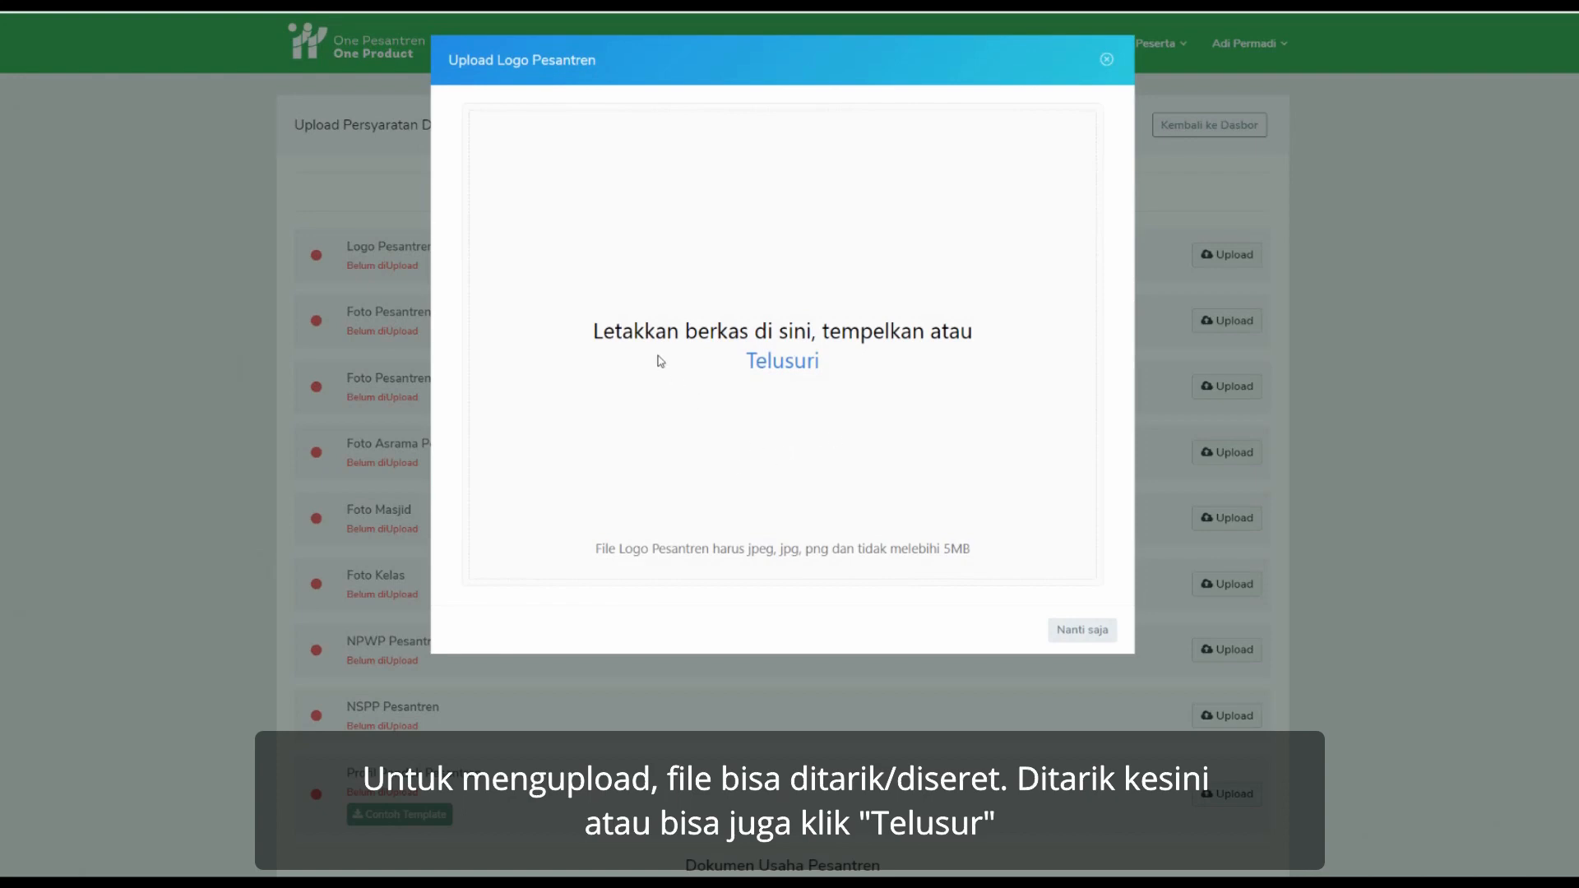
key(alt+Tab)
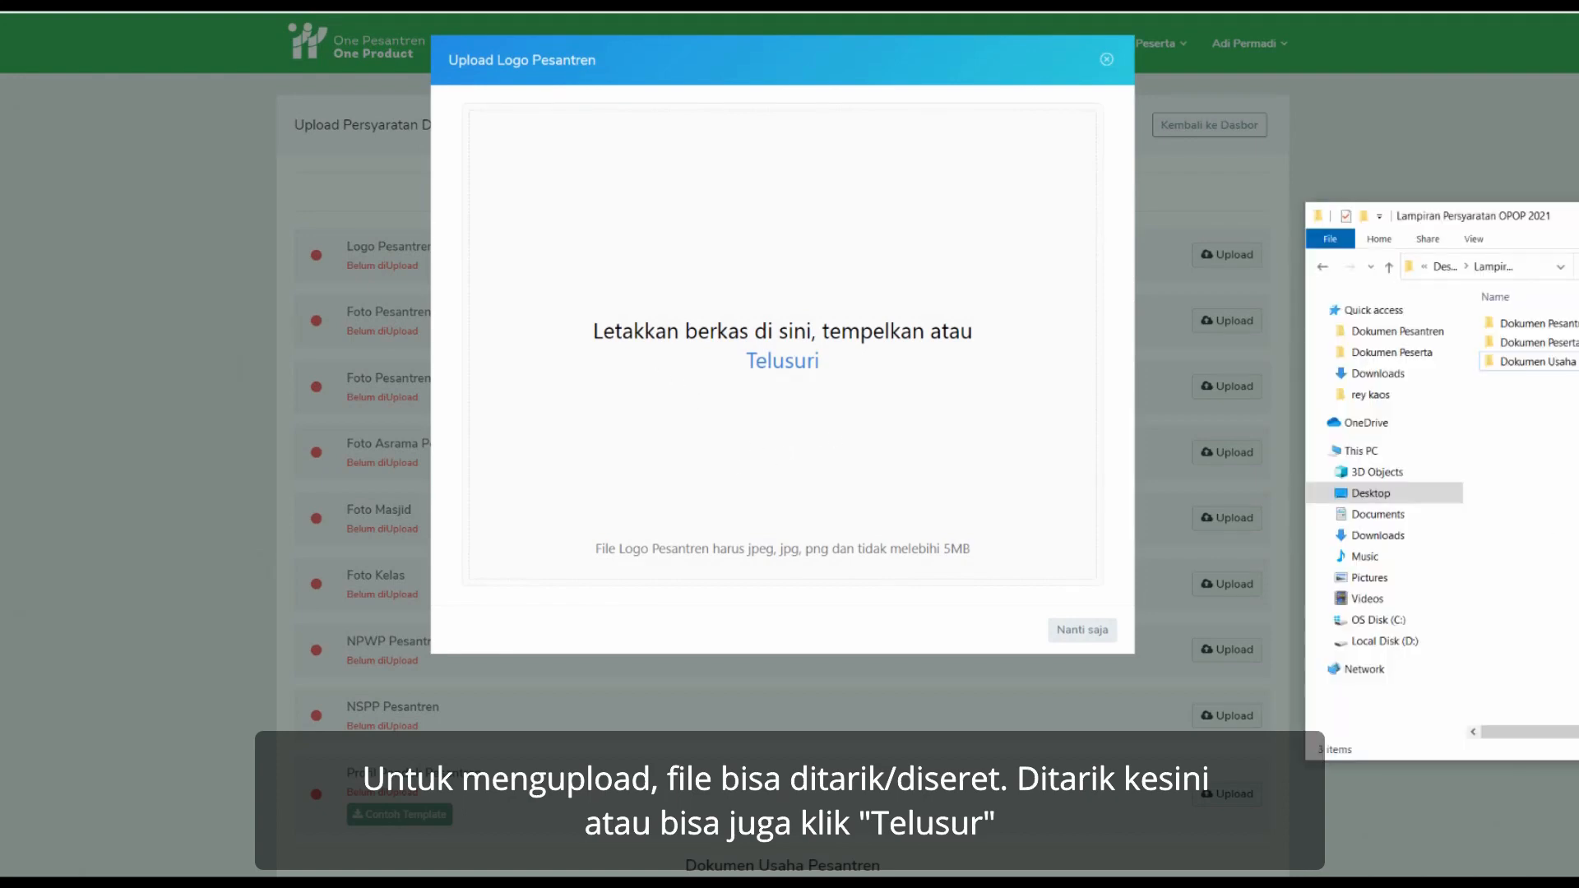
double_click(1534, 324)
drag(1540, 321, 1476, 362)
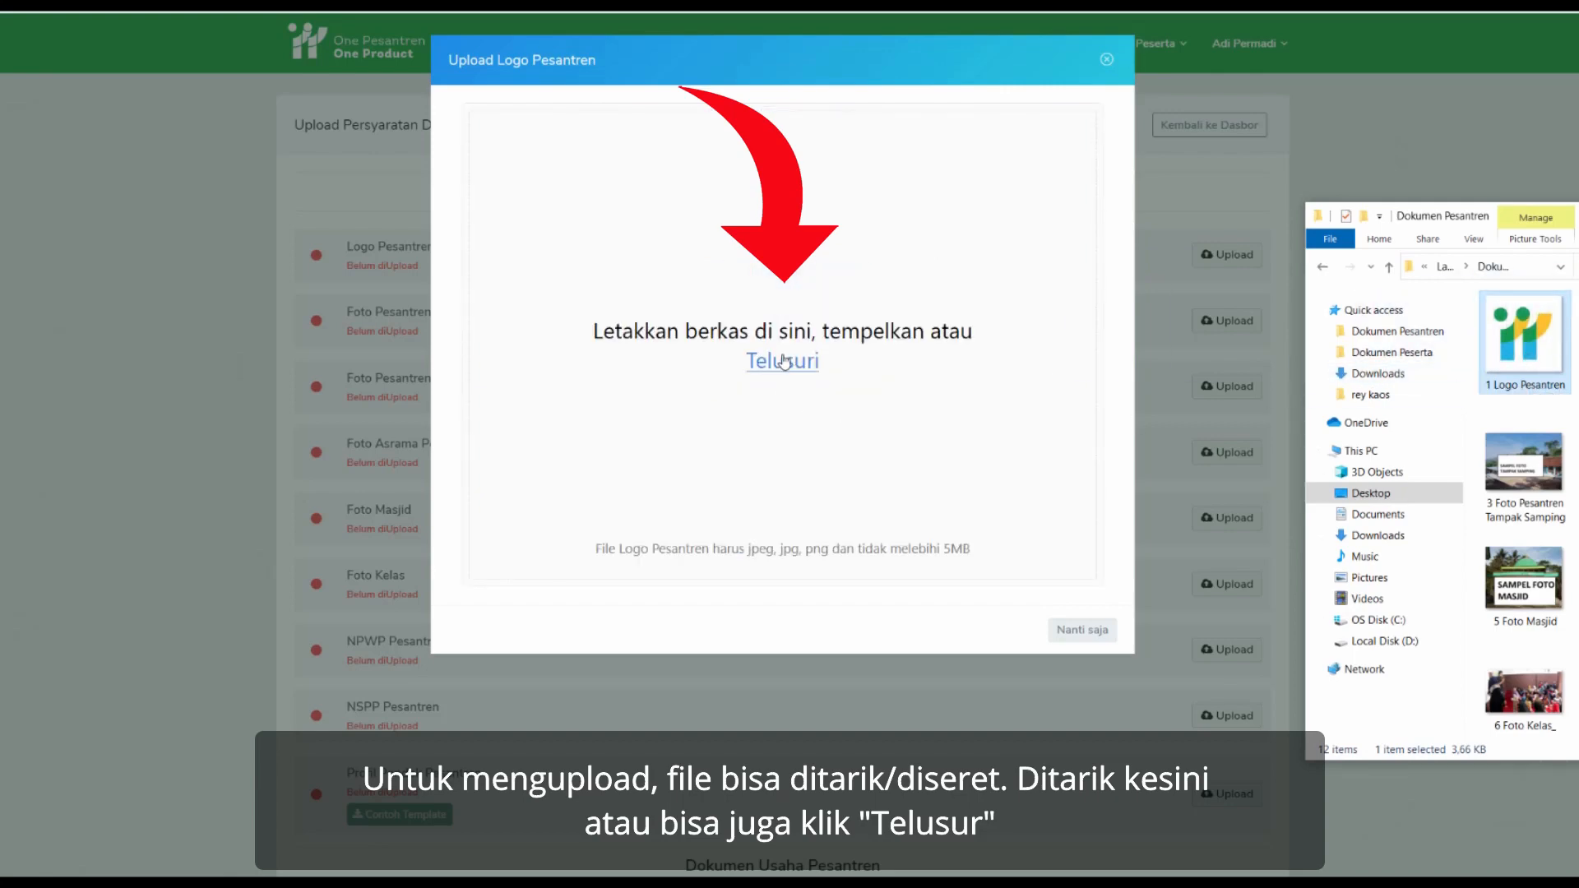
click(806, 370)
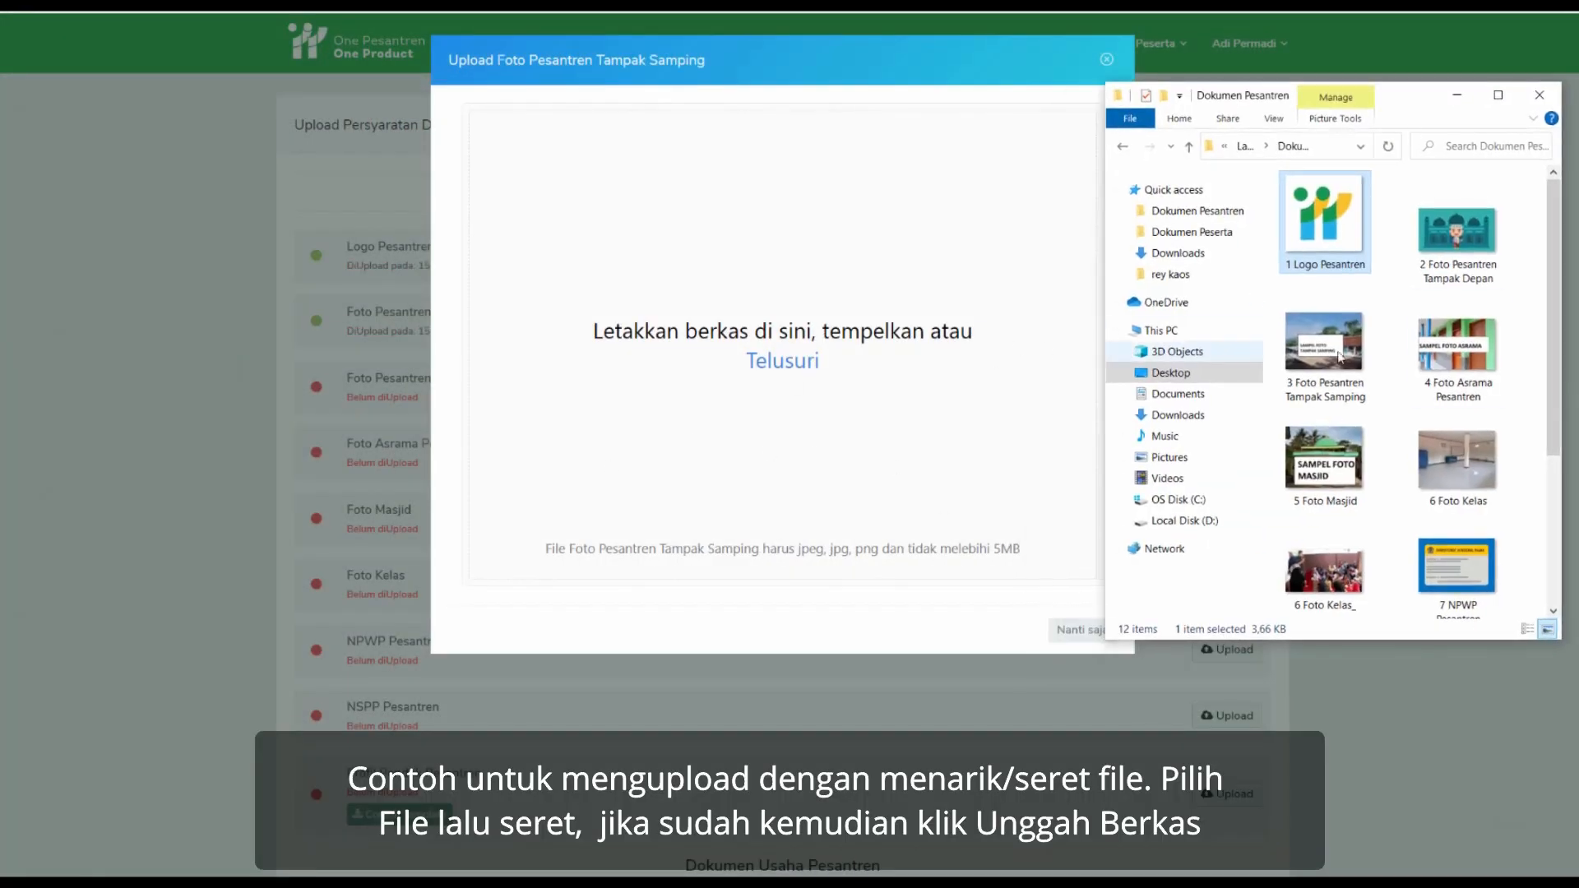
click(1473, 341)
click(1337, 342)
drag(1337, 342, 761, 383)
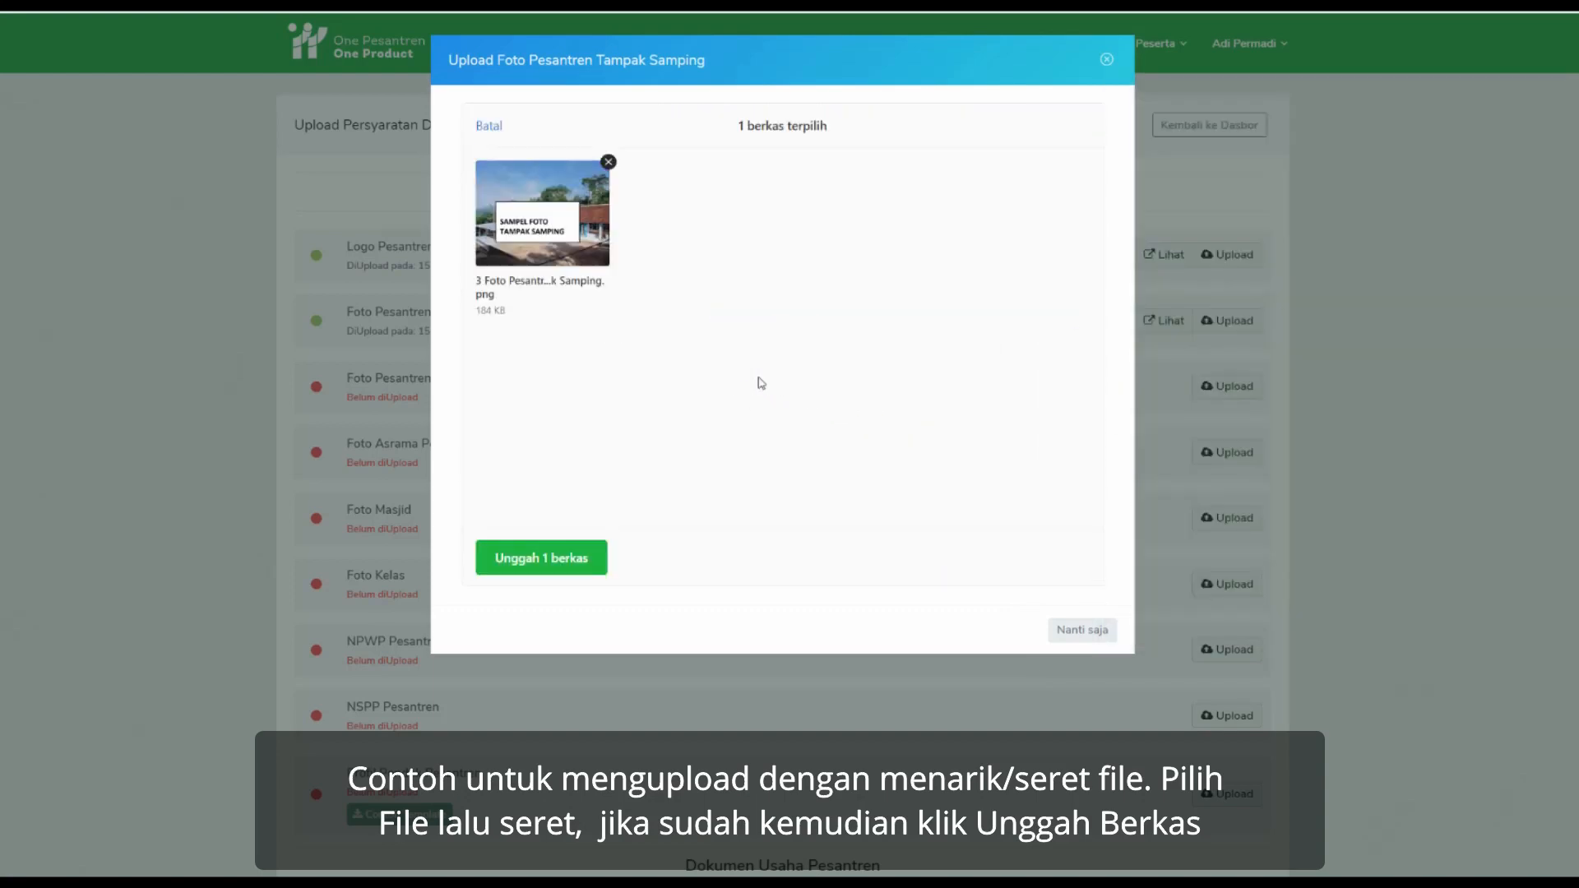
click(533, 564)
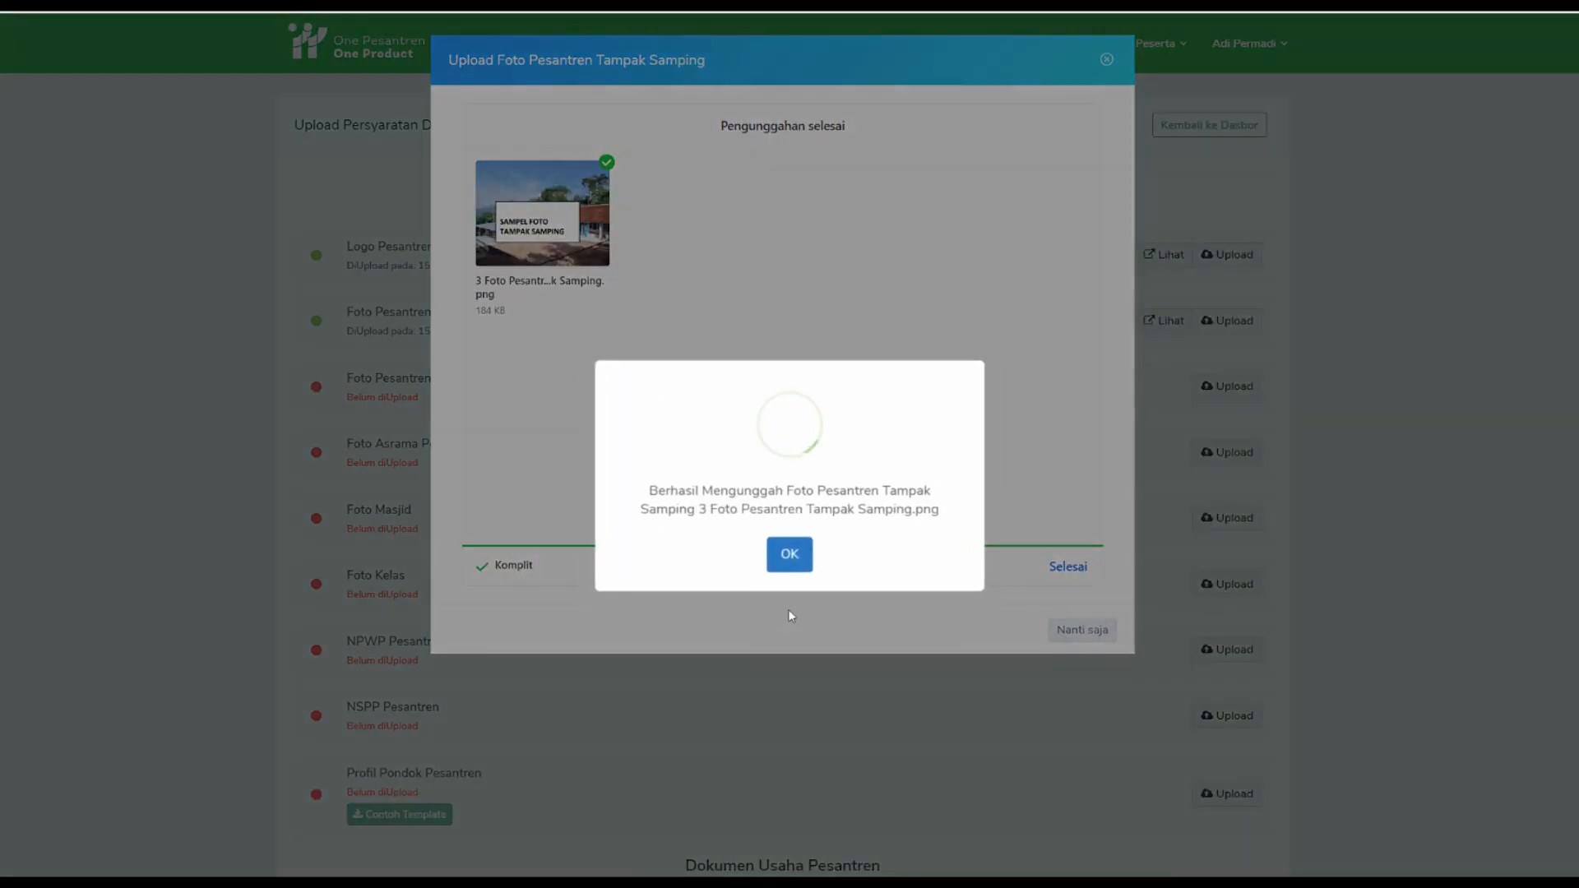
click(773, 554)
Step: Upload the 4 Foto Asrama Pesantren photo to its document row
click(1226, 452)
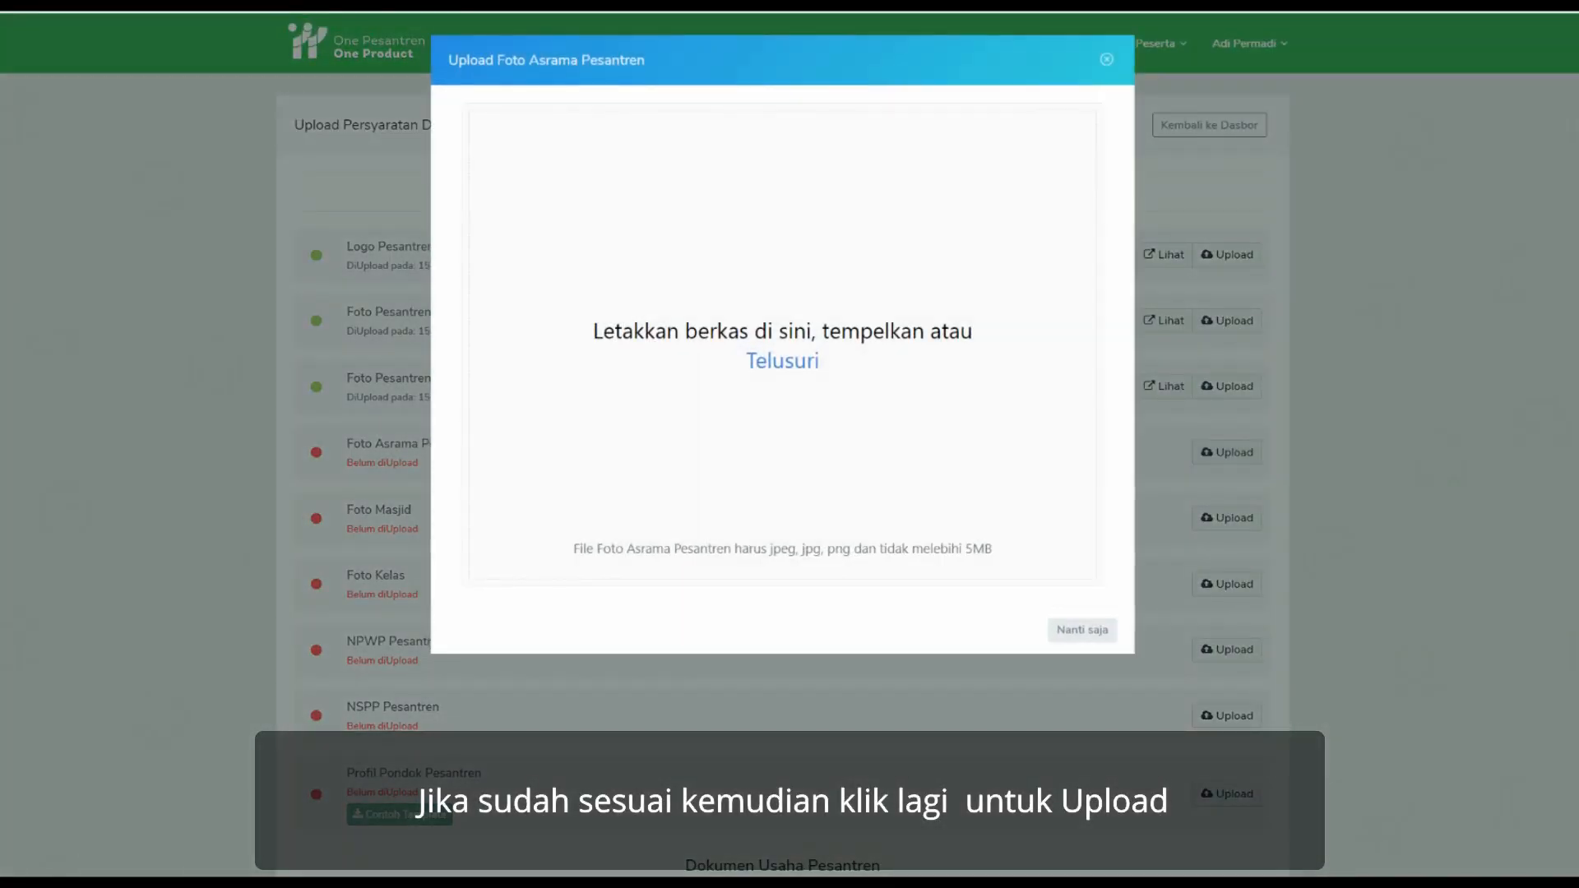
mouse_move(39, 884)
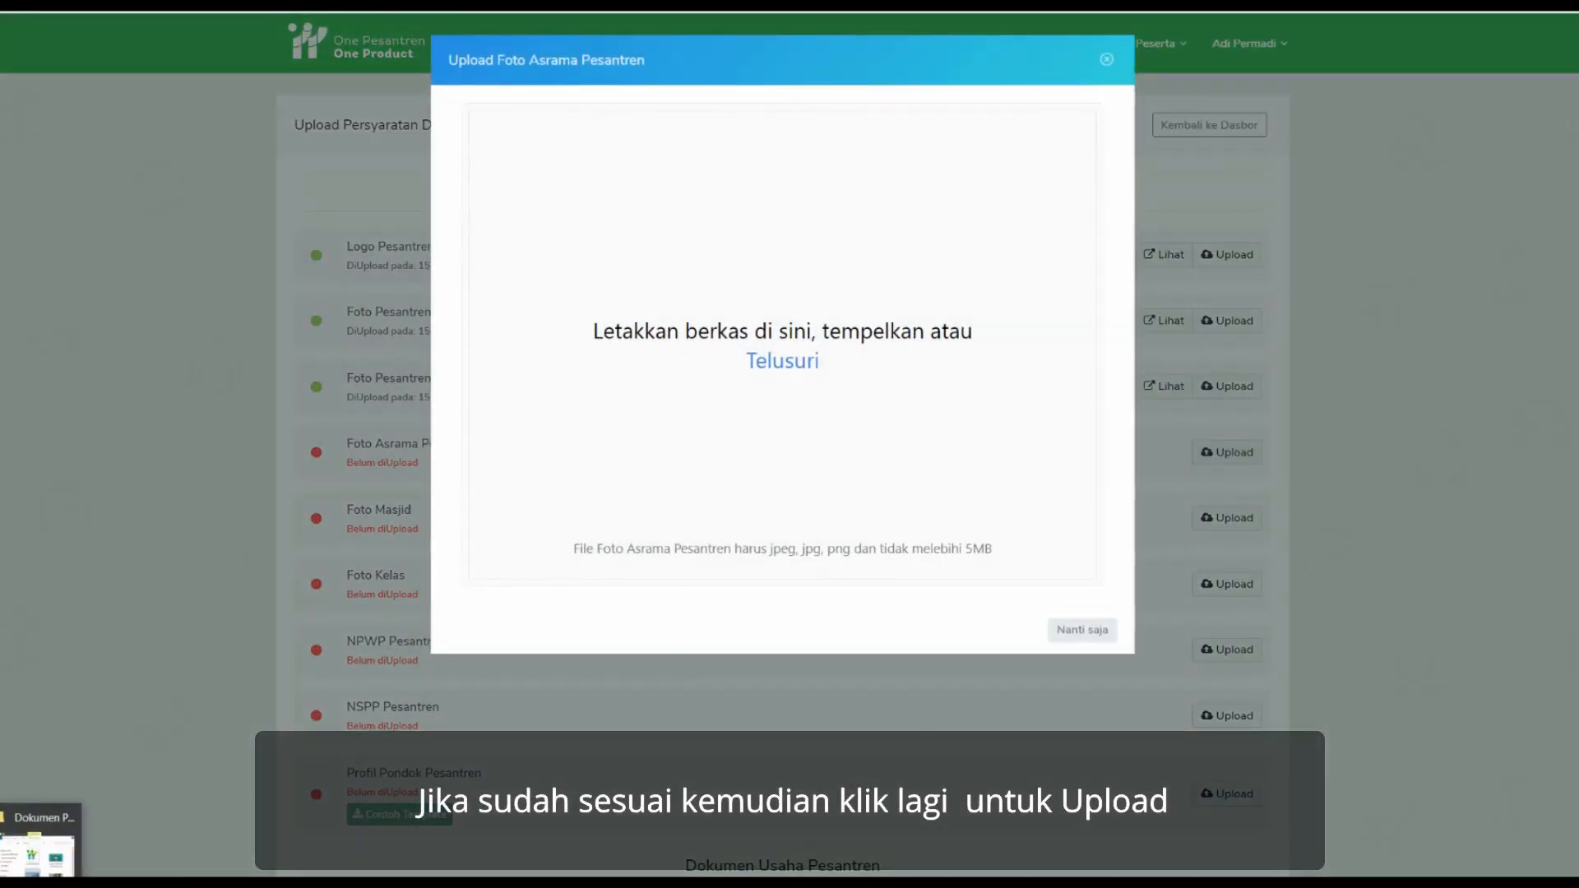
click(42, 841)
drag(1457, 350, 777, 383)
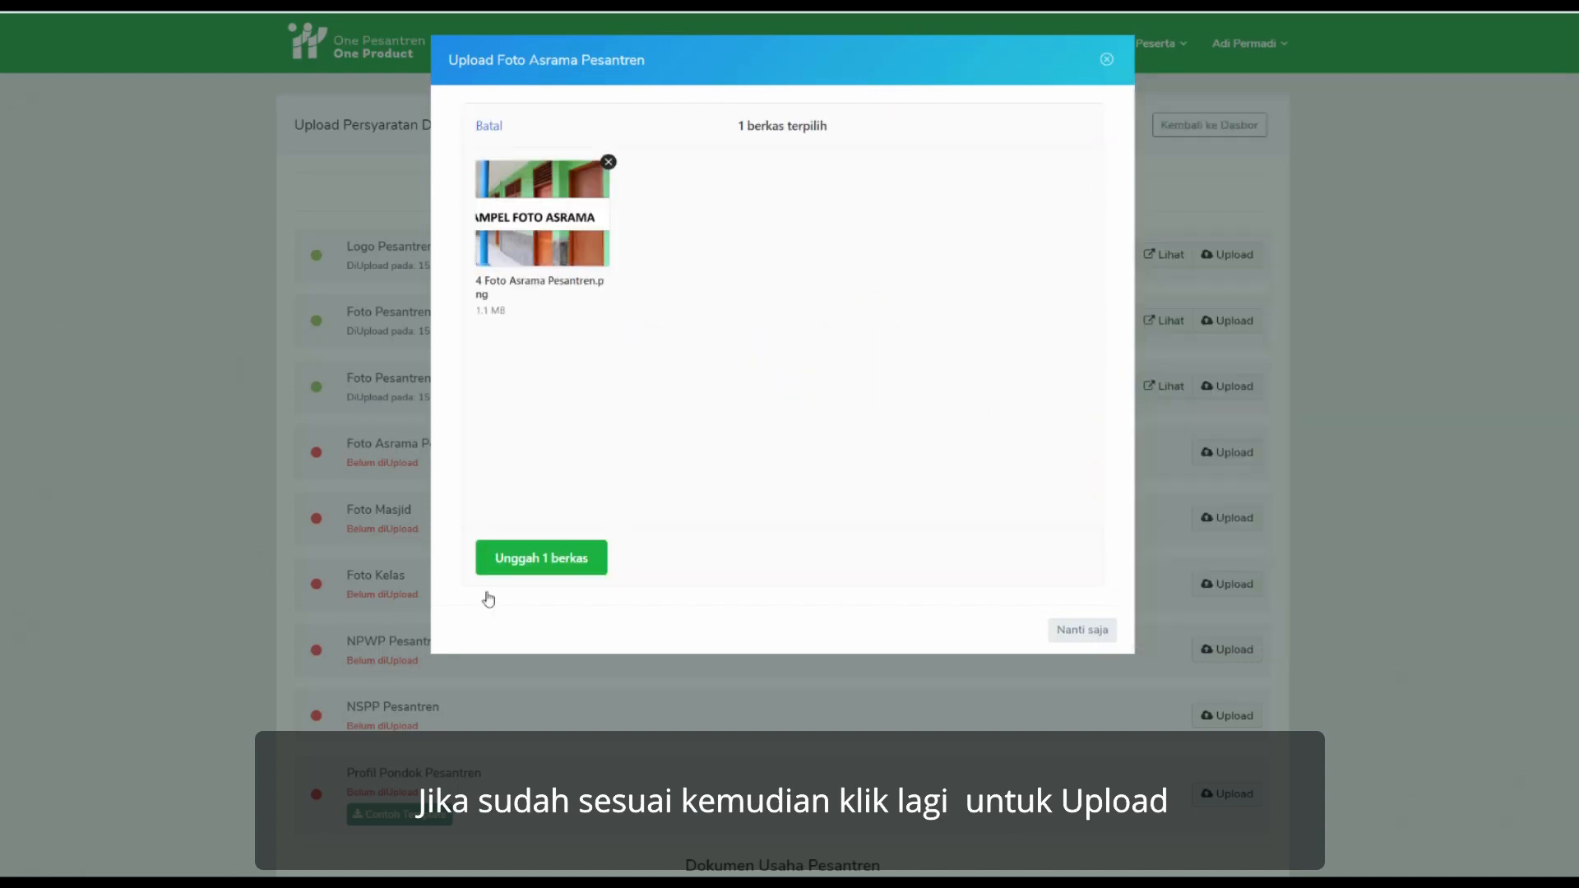
click(575, 578)
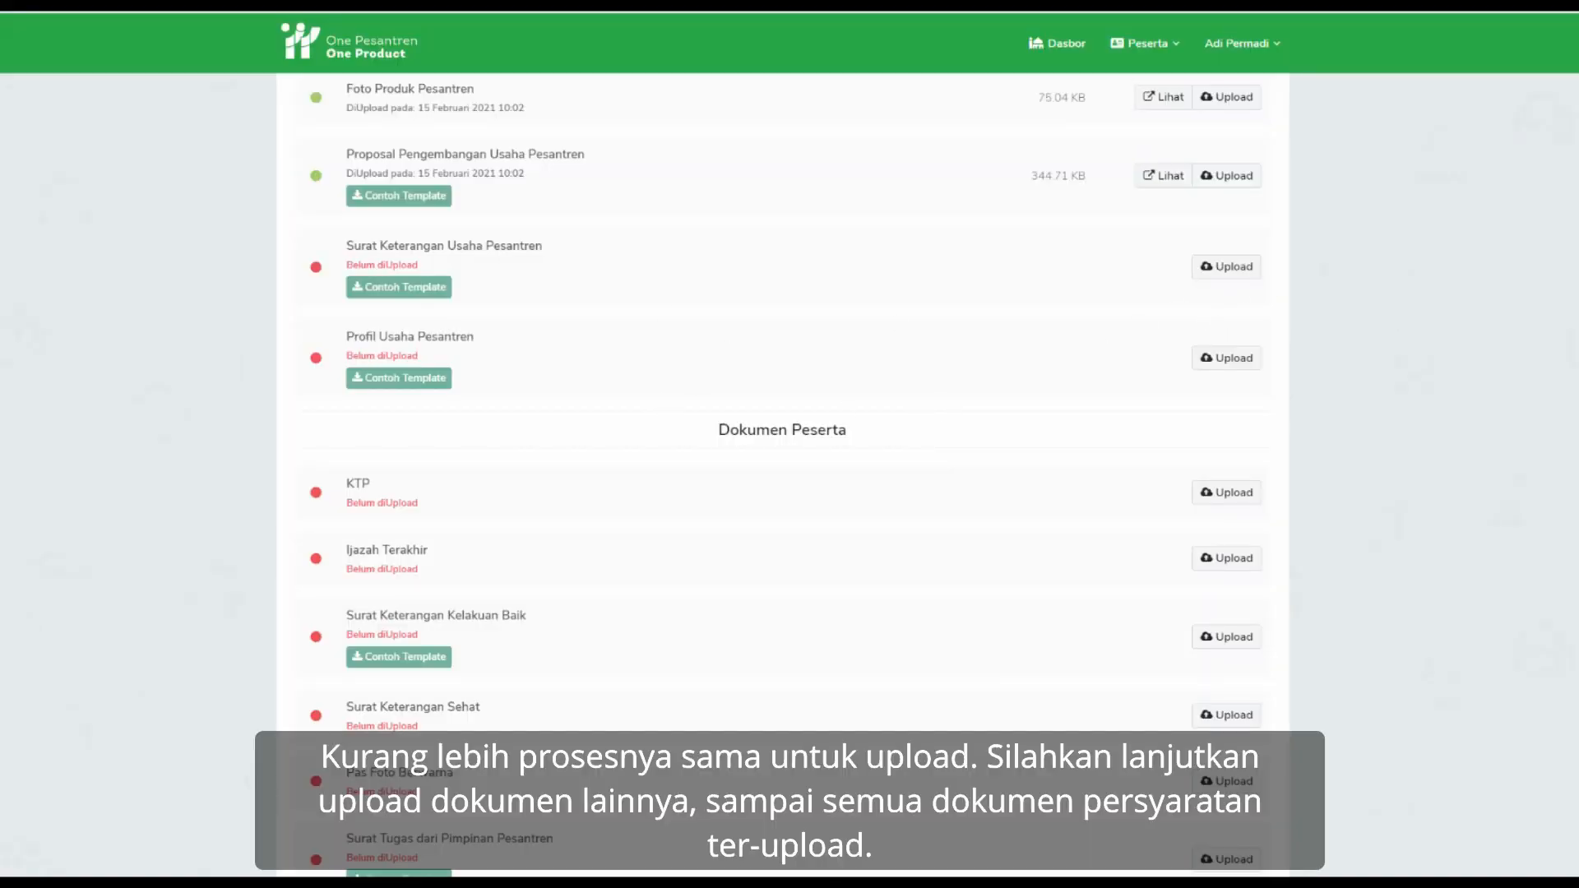
scroll(785, 477, down, 2)
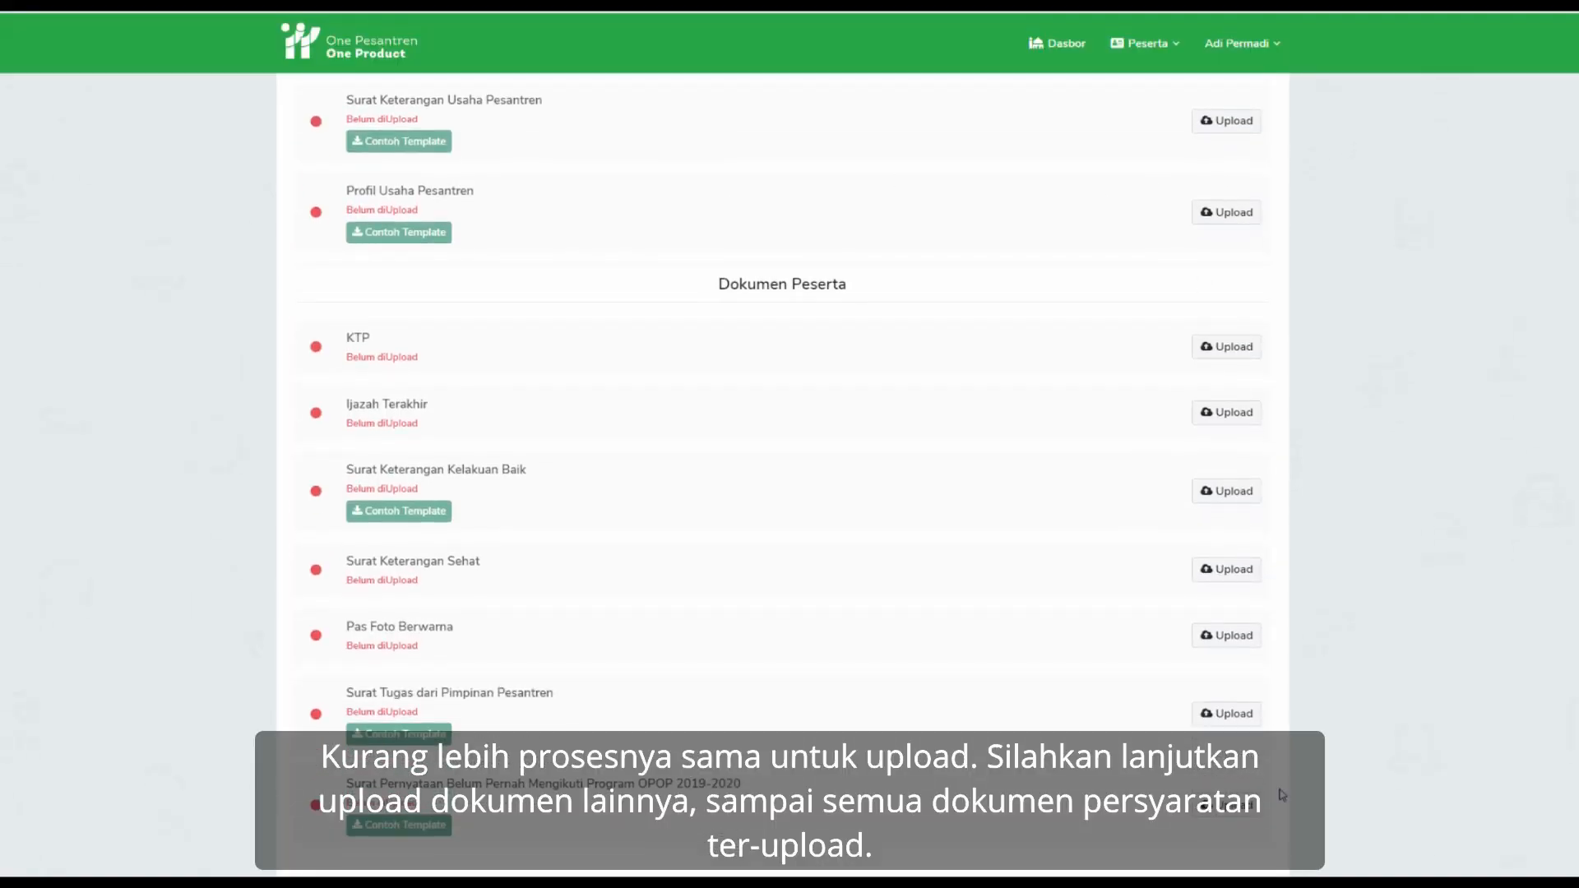
scroll(785, 477, up, 4)
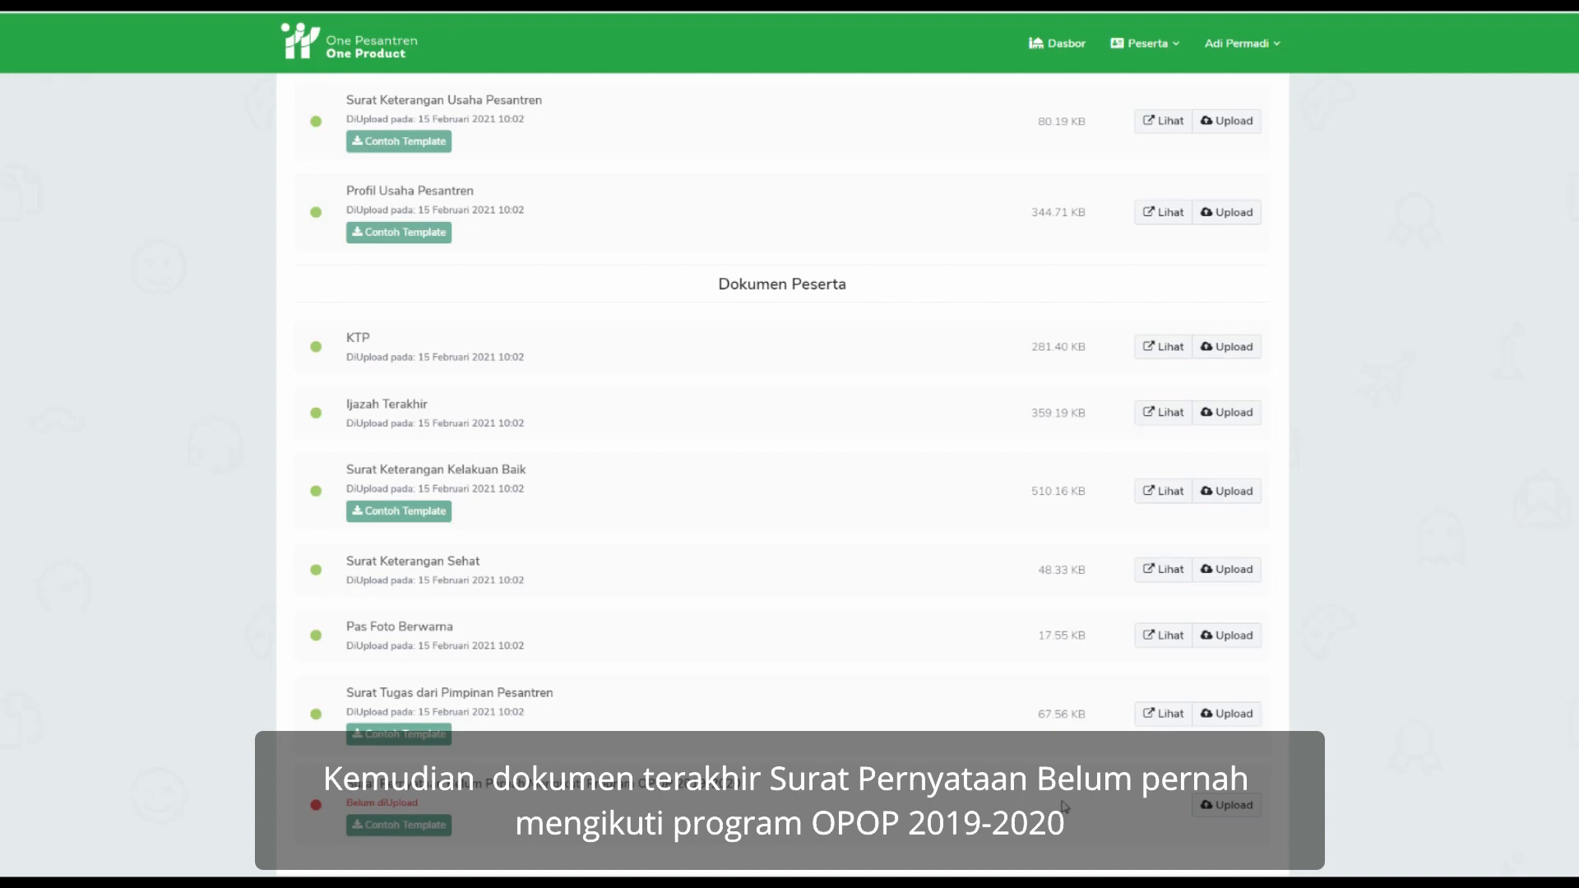
Step: Upload the signed Surat Pernyataan statement file and acknowledge the success message
click(1227, 805)
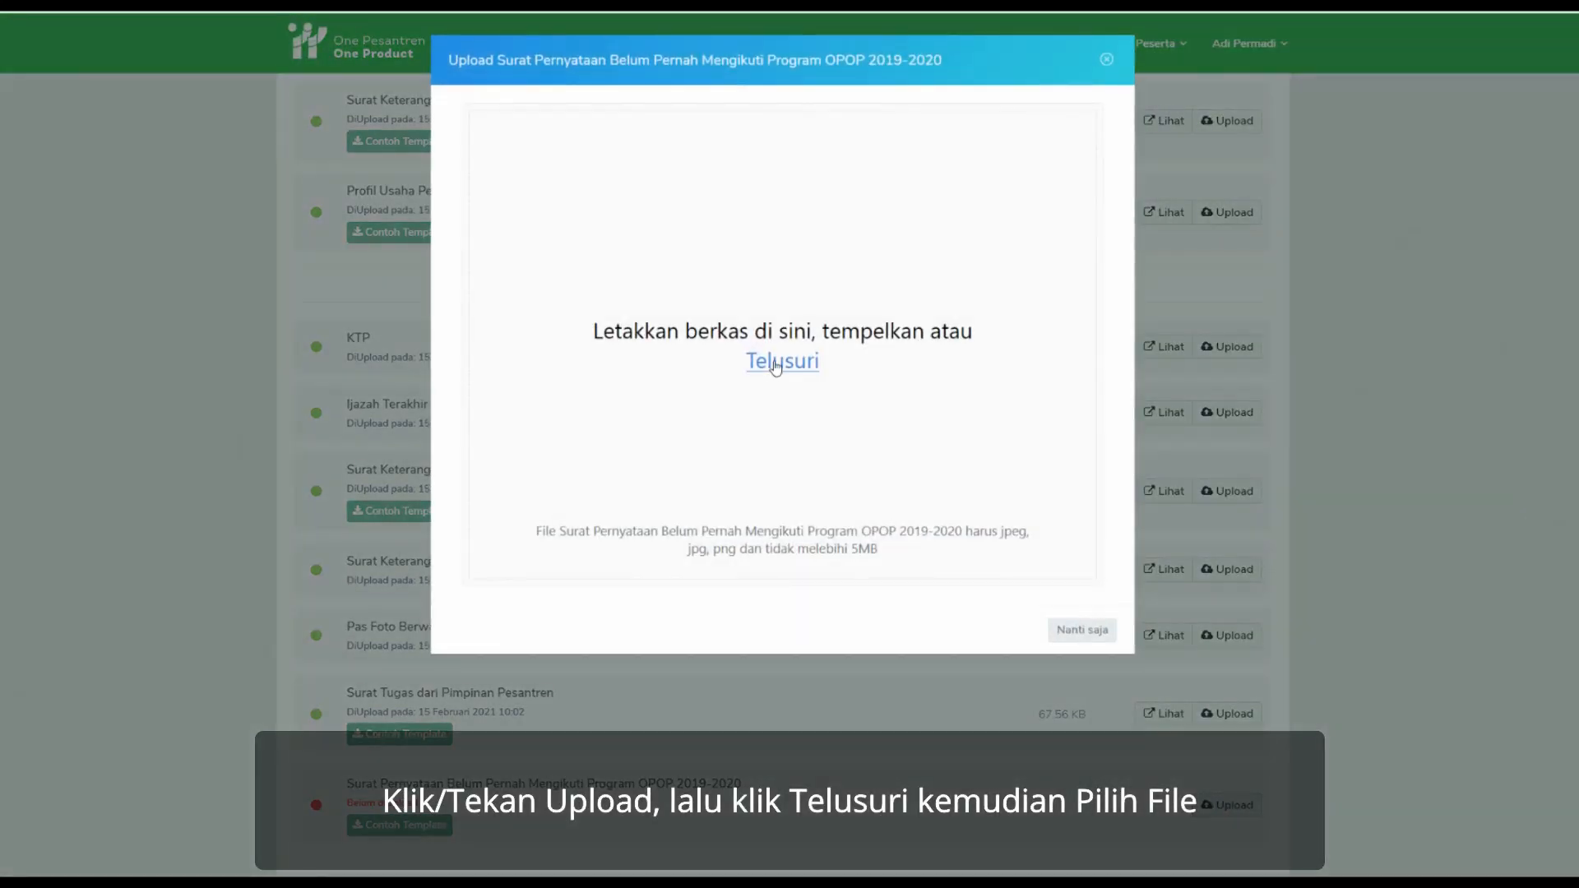
click(776, 363)
click(859, 119)
double_click(859, 120)
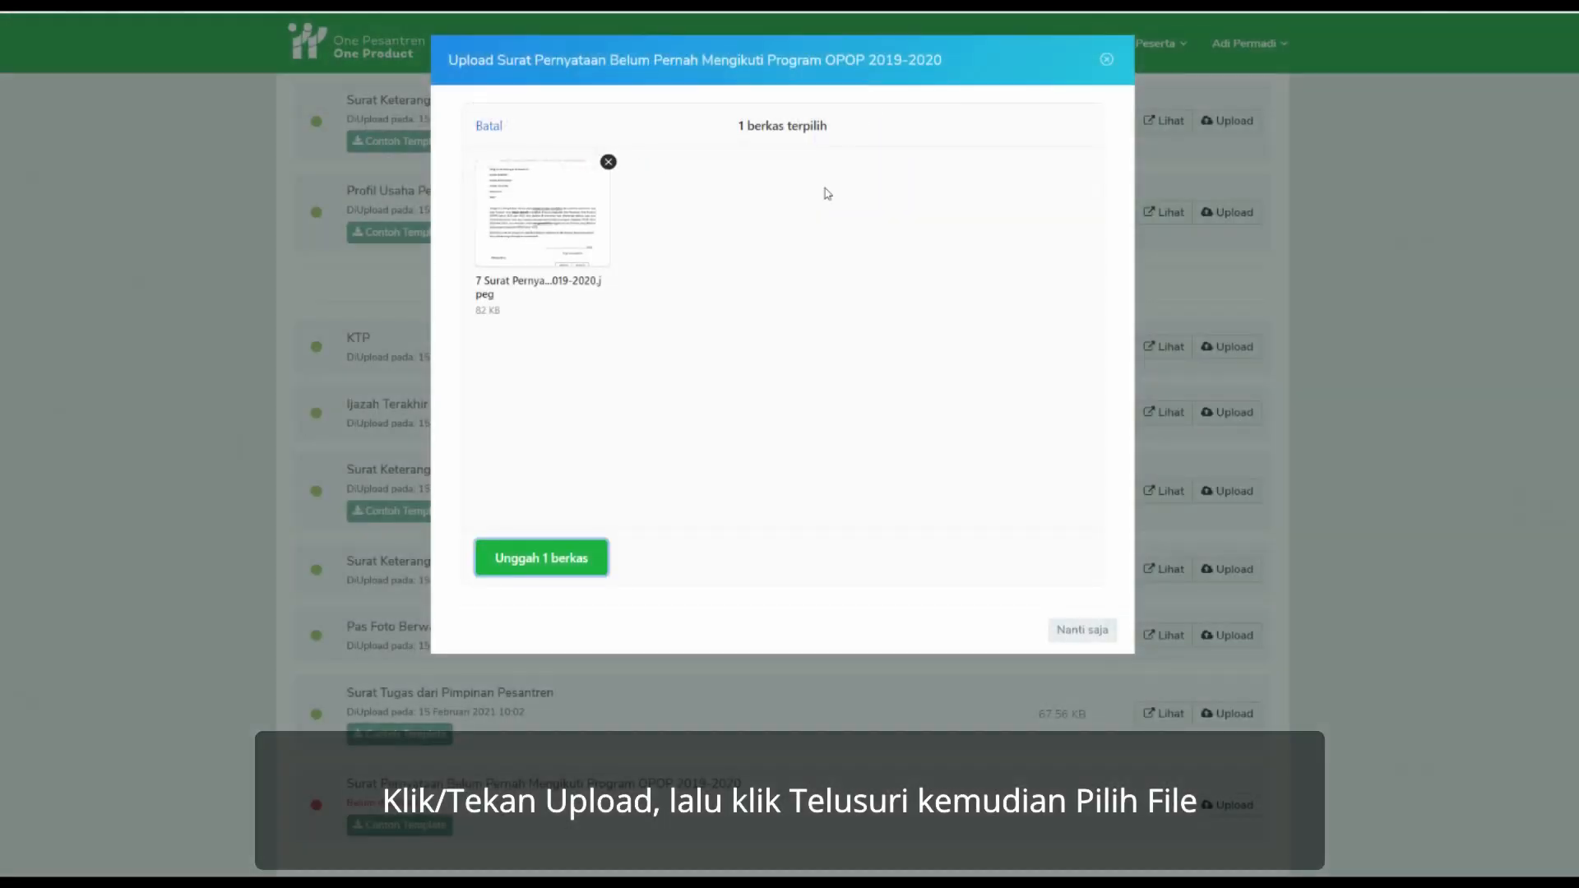
click(576, 559)
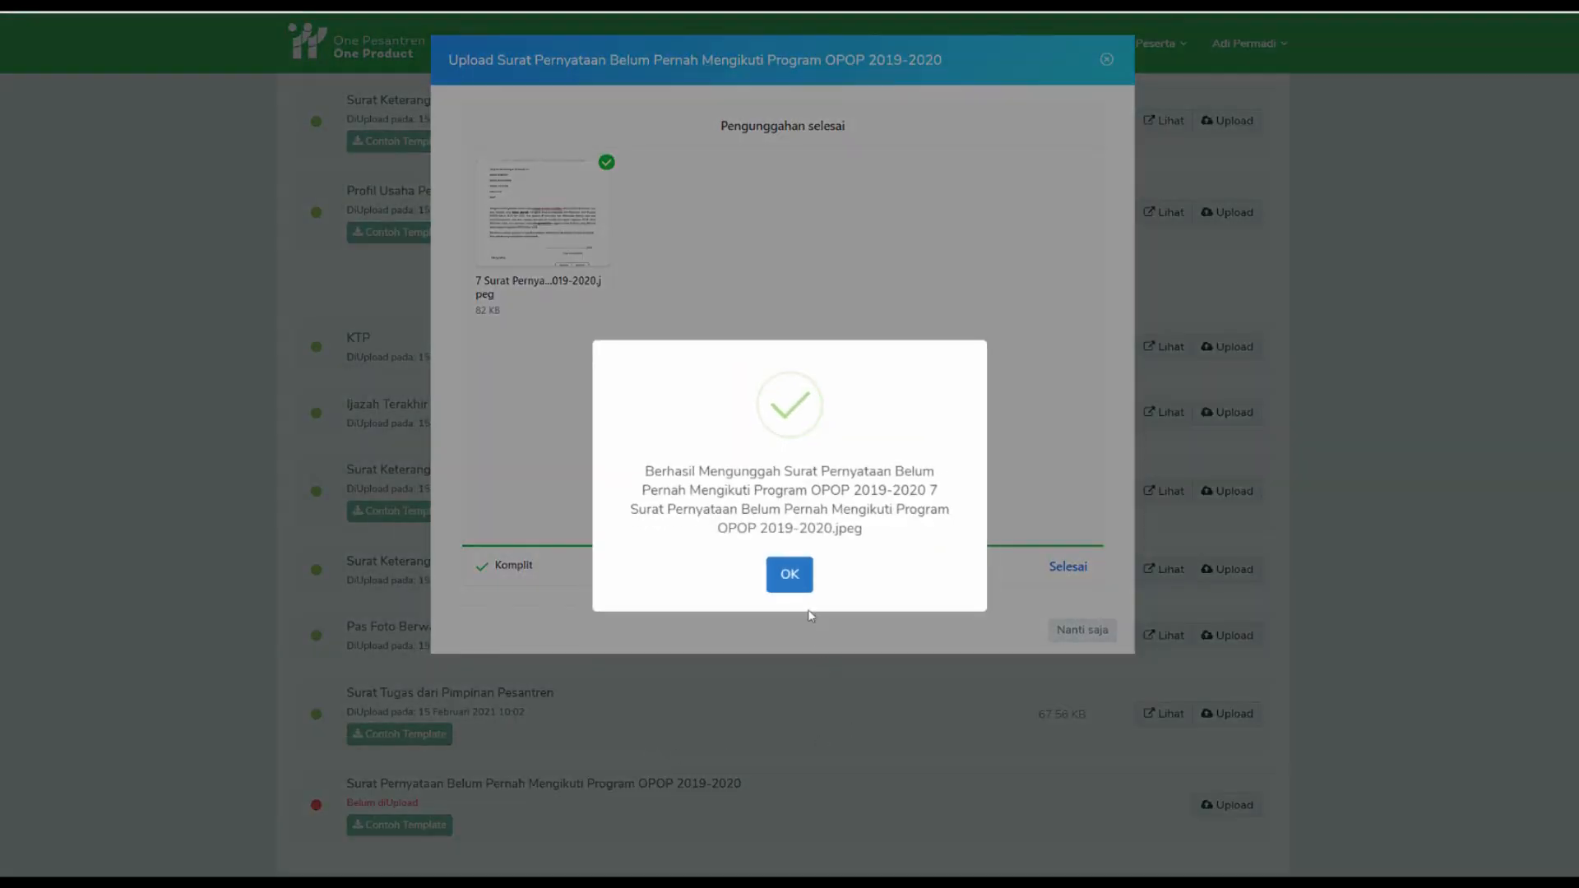
click(791, 576)
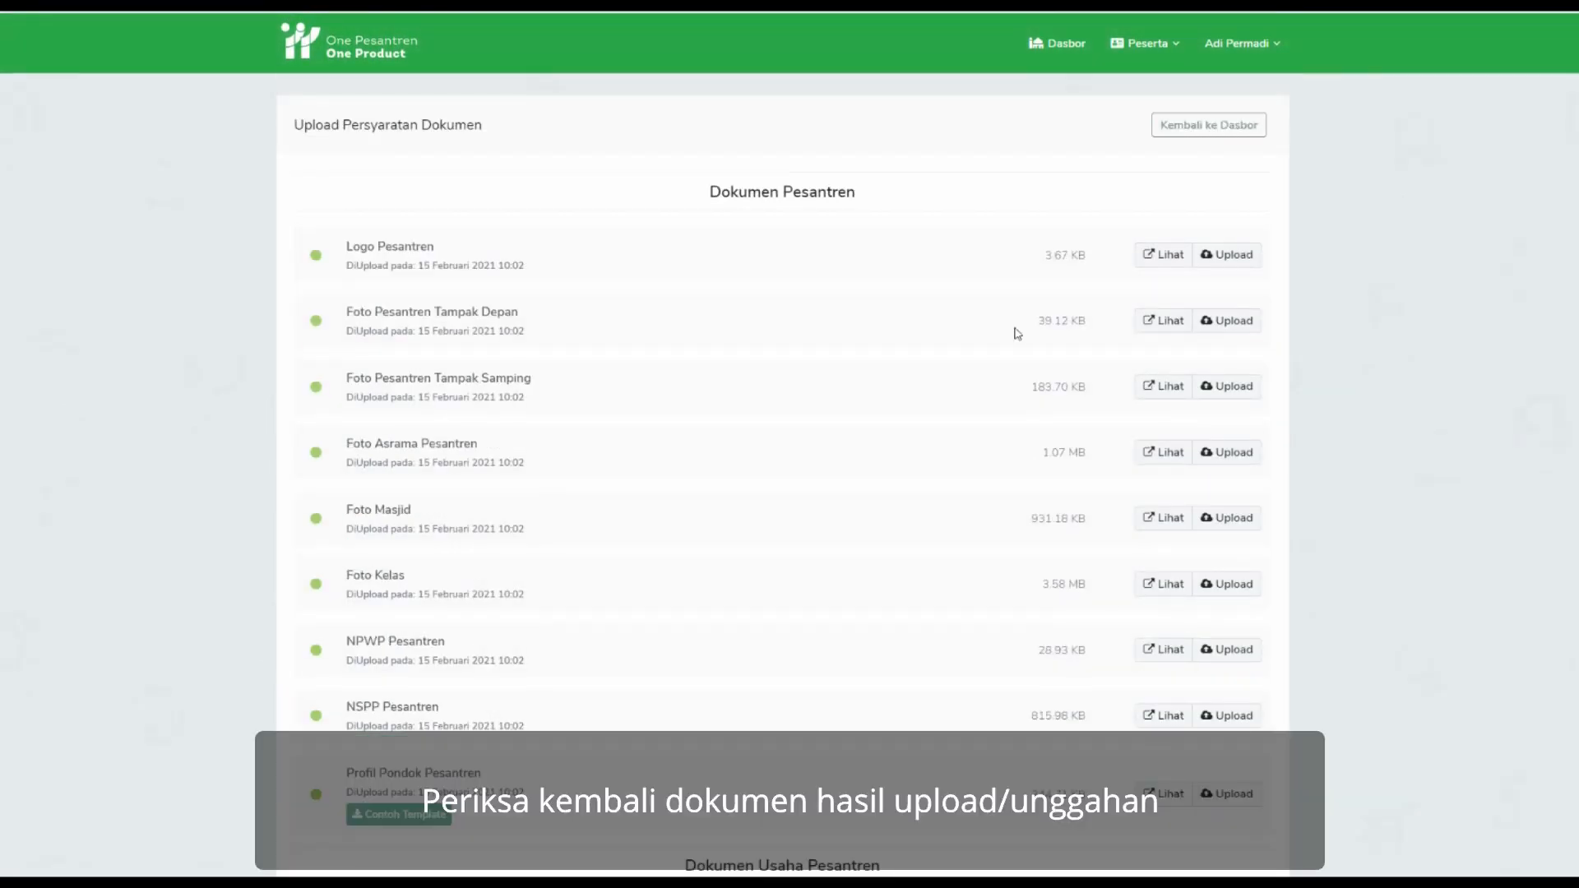
Step: Scroll the Data Produk/Usaha upload list to confirm every document shows as uploaded
scroll(782, 476, down, 6)
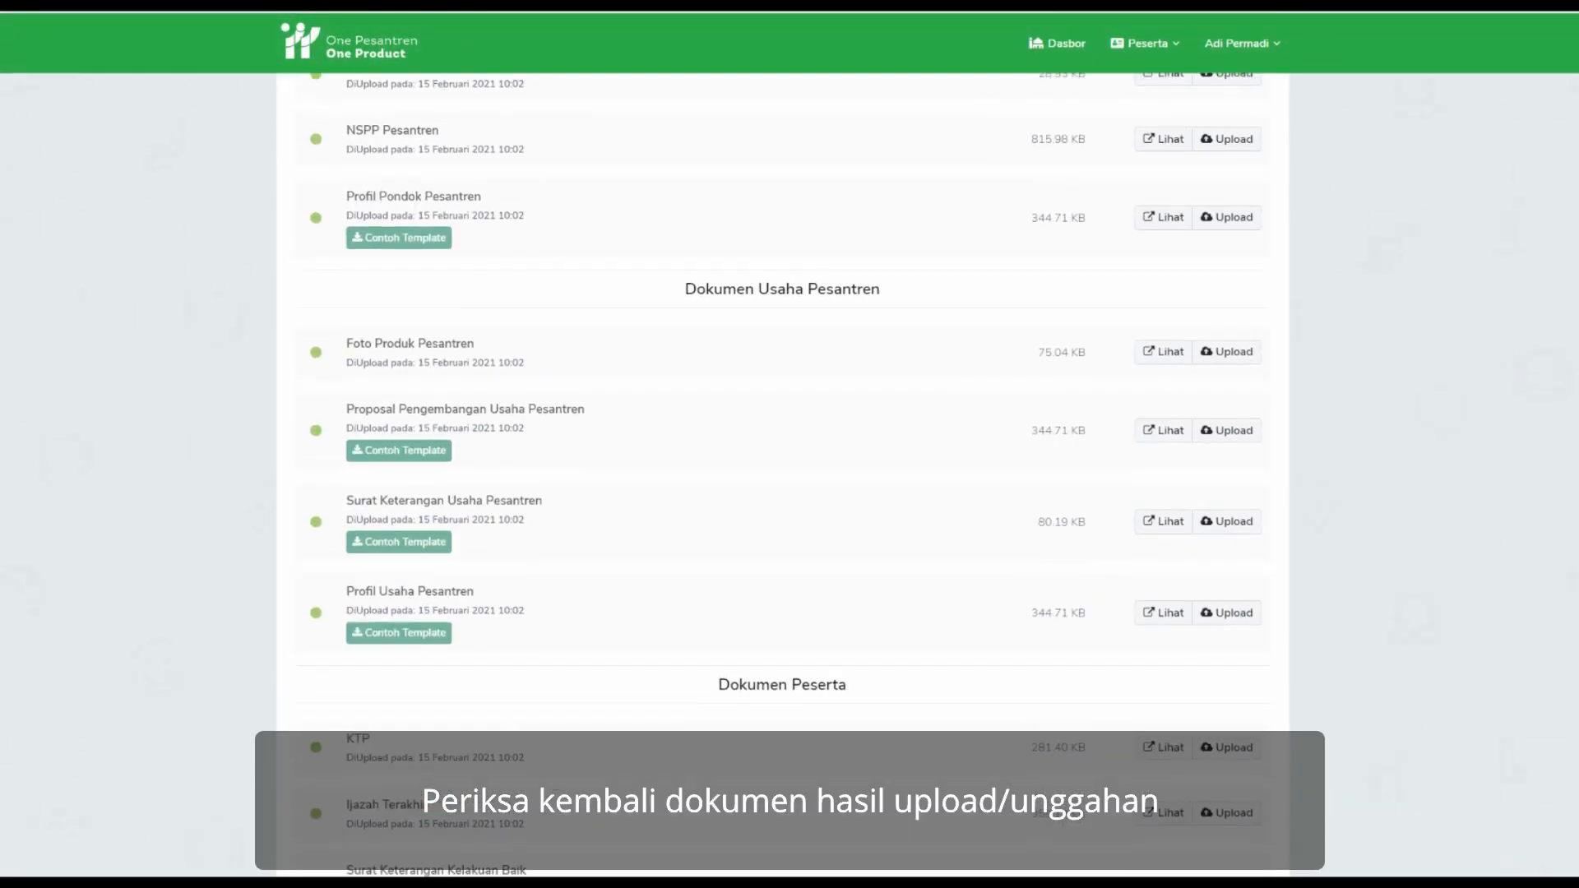
scroll(782, 476, up, 4)
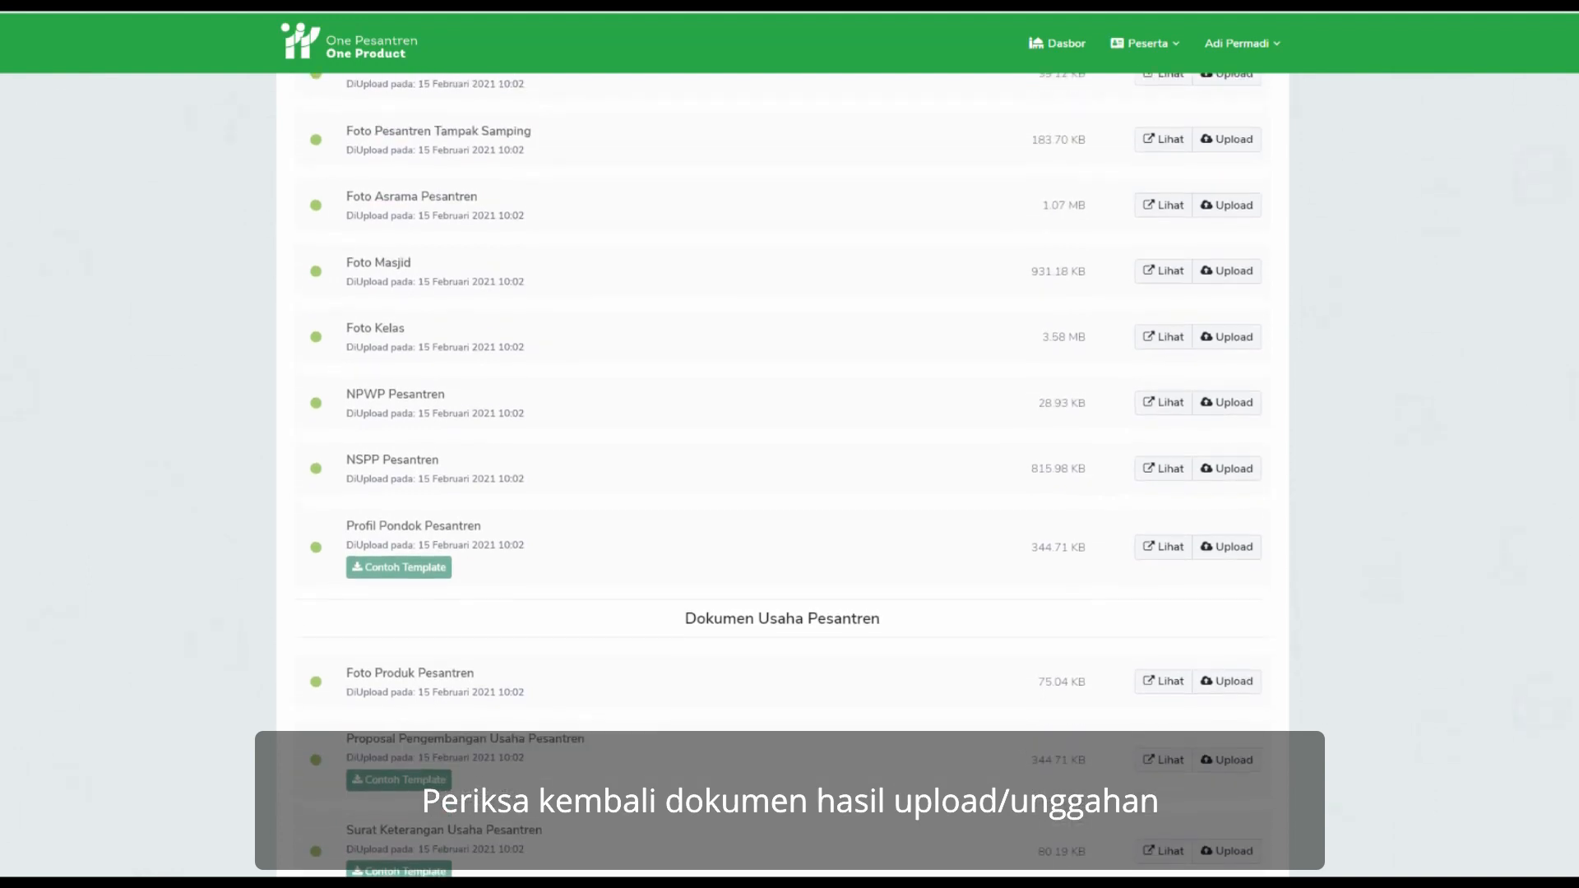
scroll(782, 475, up, 3)
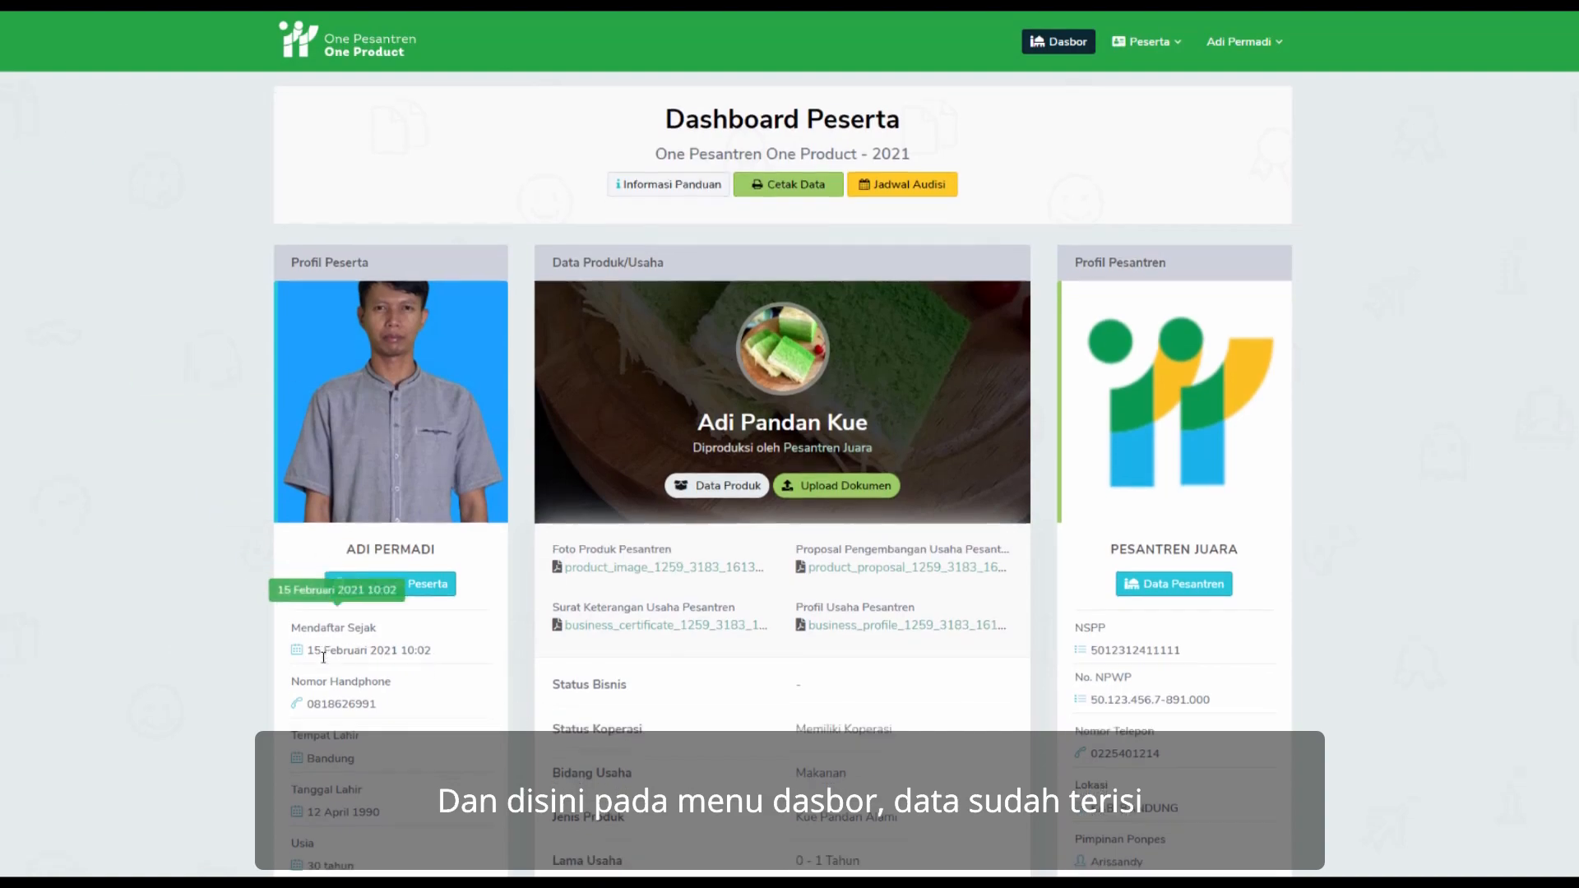
Step: Review the saved pesantren registration data from the Peserta menu
scroll(370, 479, down, 2)
scroll(634, 539, down, 2)
scroll(634, 539, up, 5)
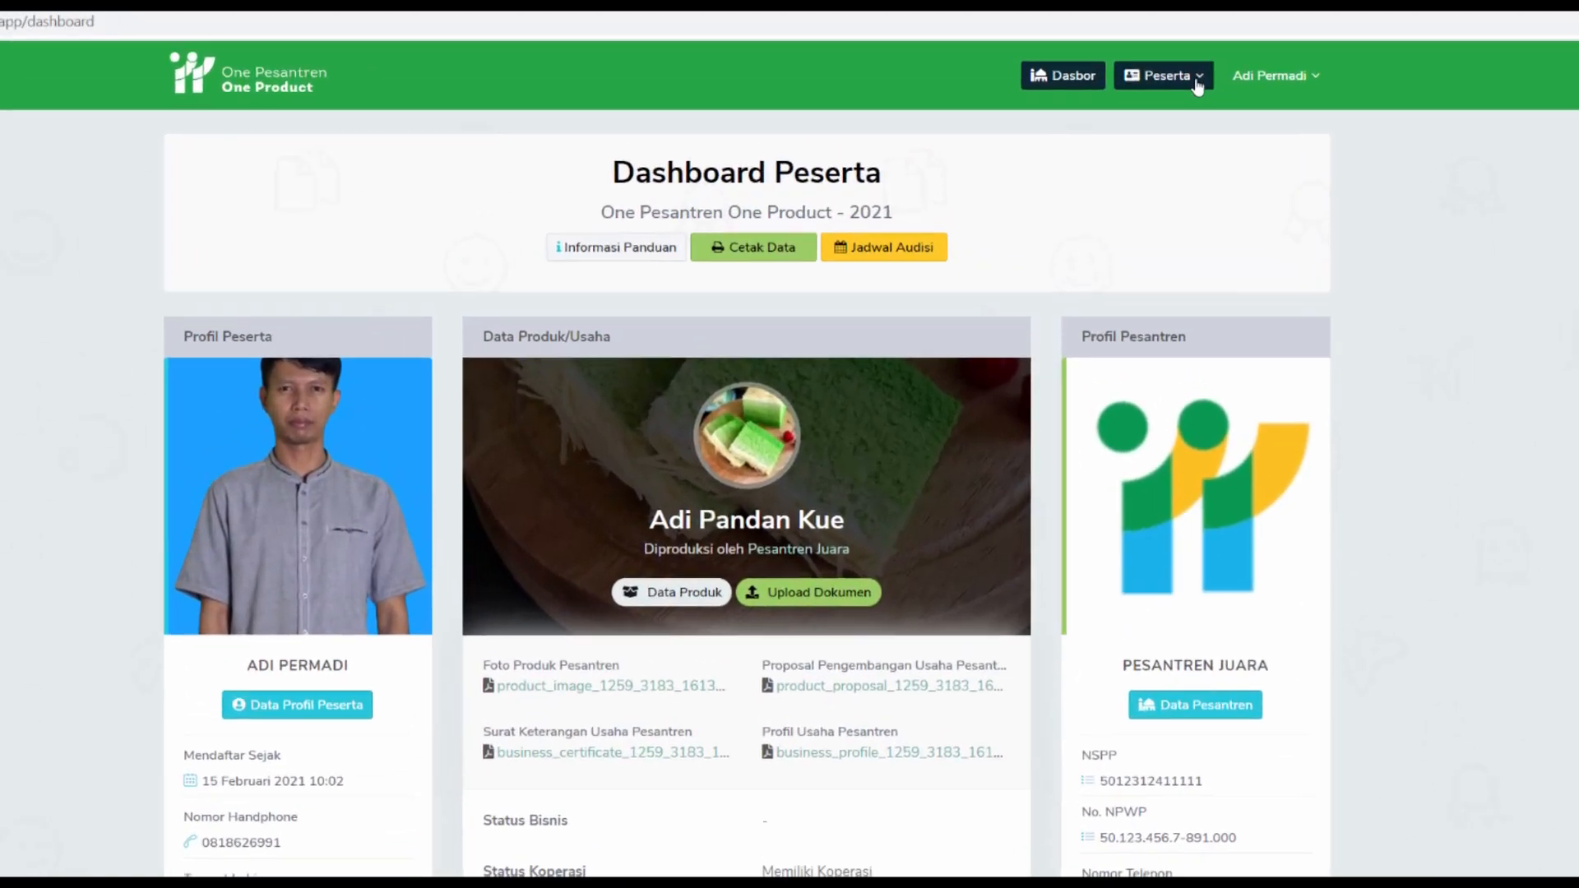
click(1163, 49)
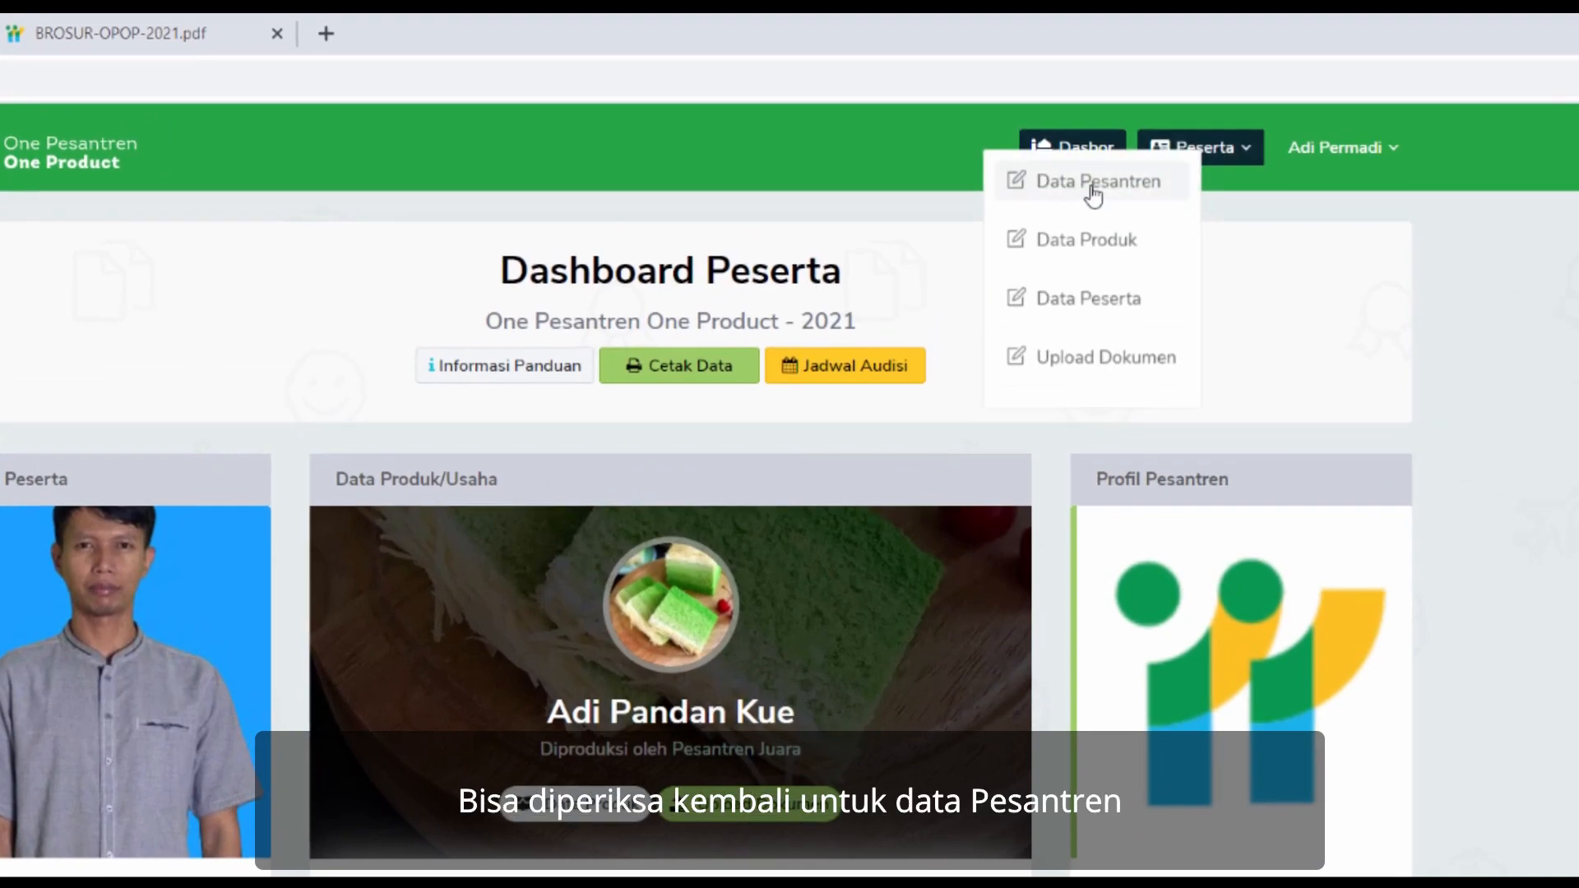
click(1098, 185)
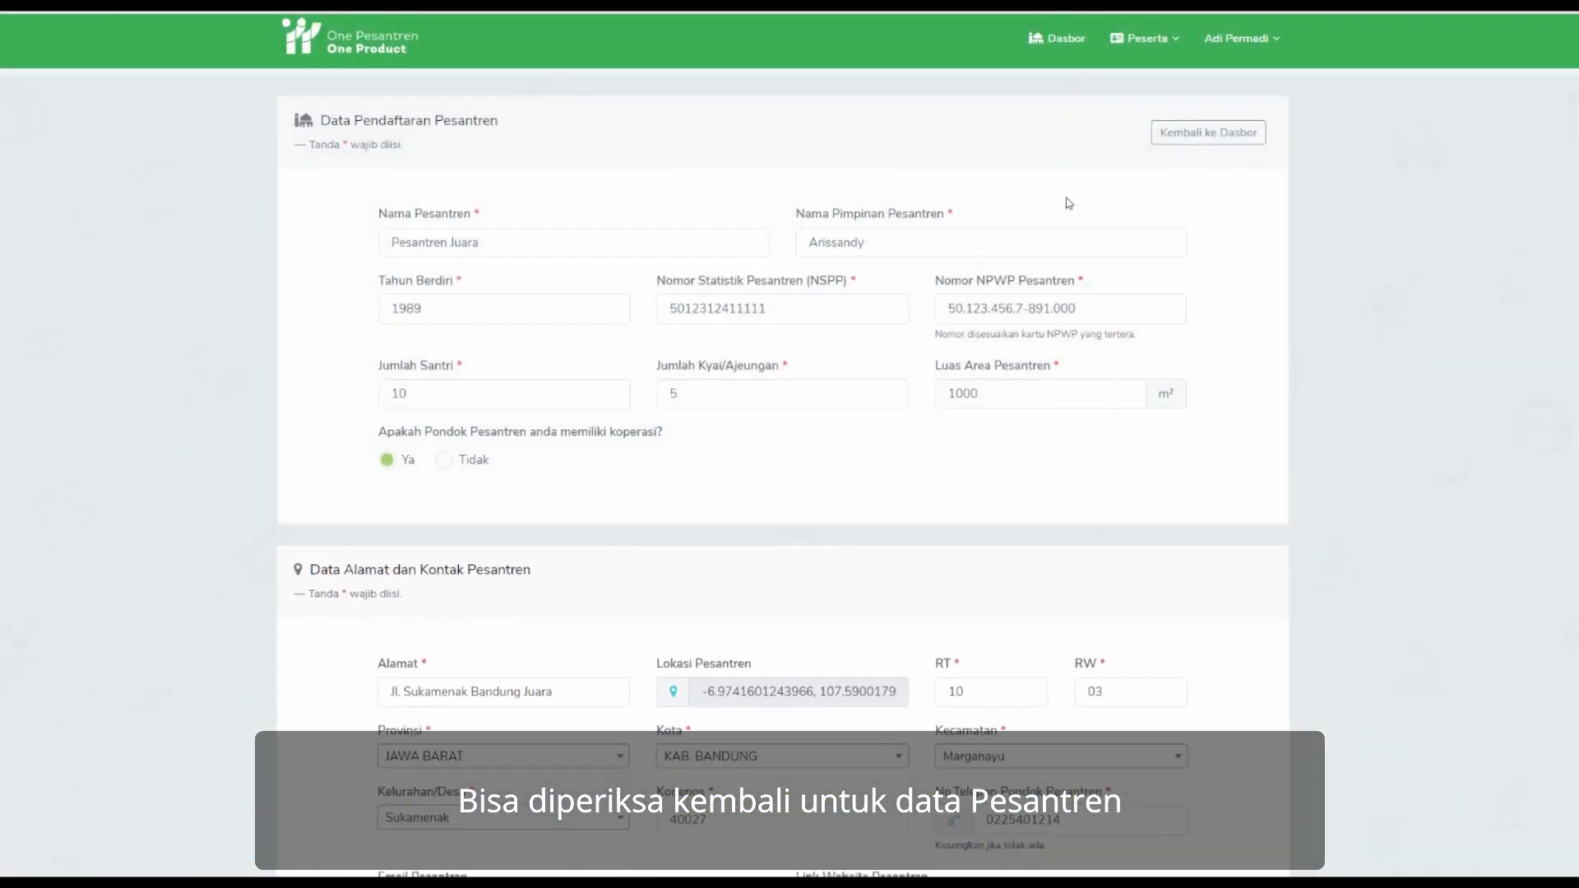
scroll(805, 448, down, 9)
scroll(814, 439, up, 9)
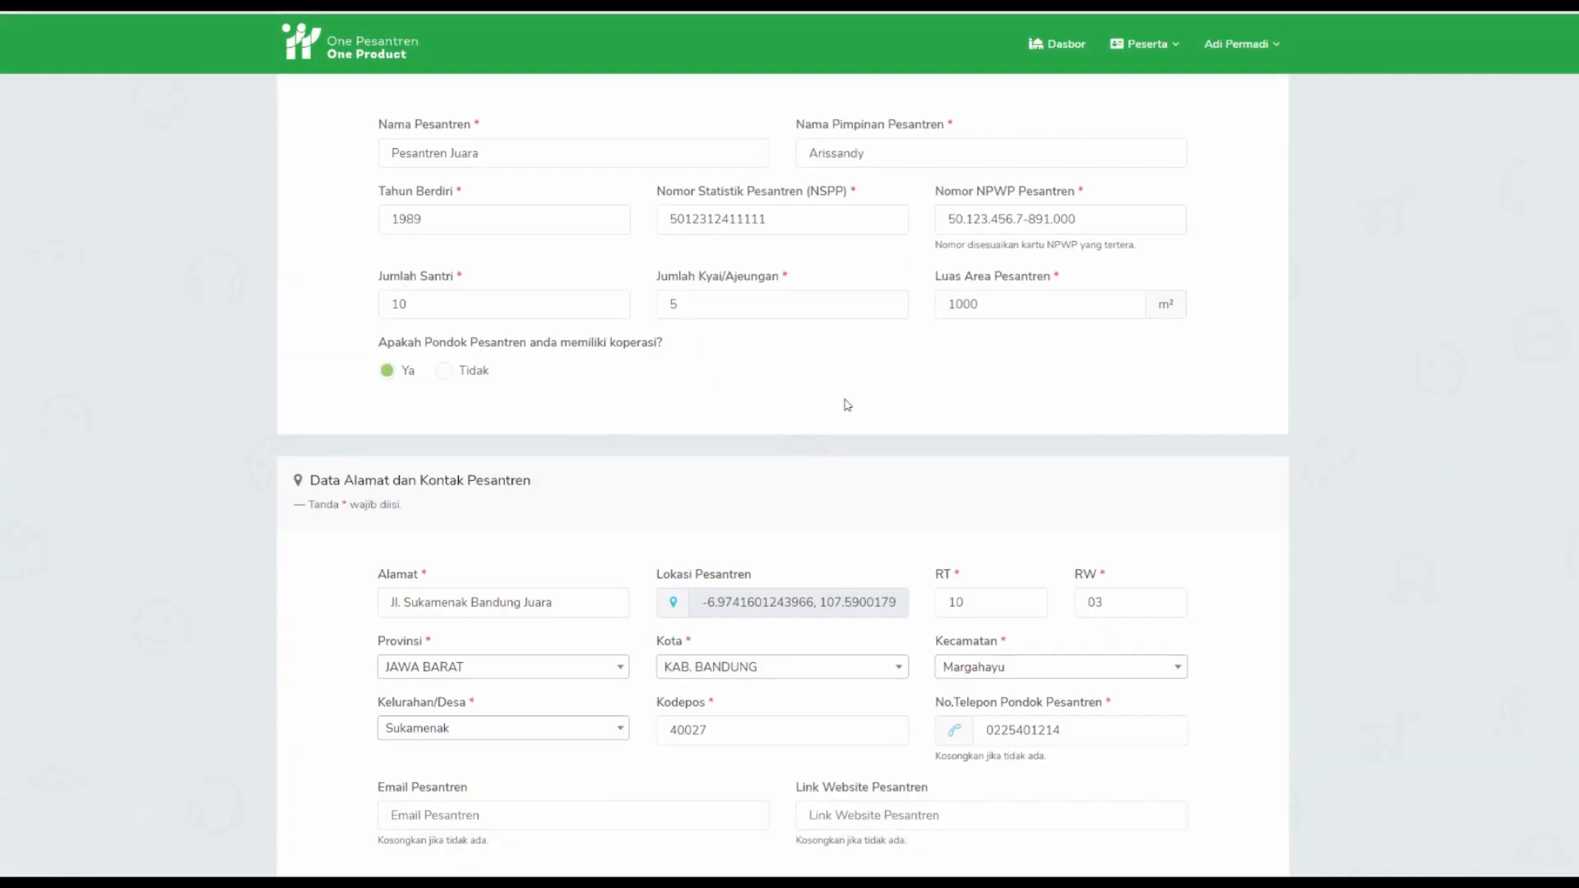
Step: Check the Data Produk and Data Peserta forms, then go back to the Dasbor
click(1146, 44)
click(1083, 109)
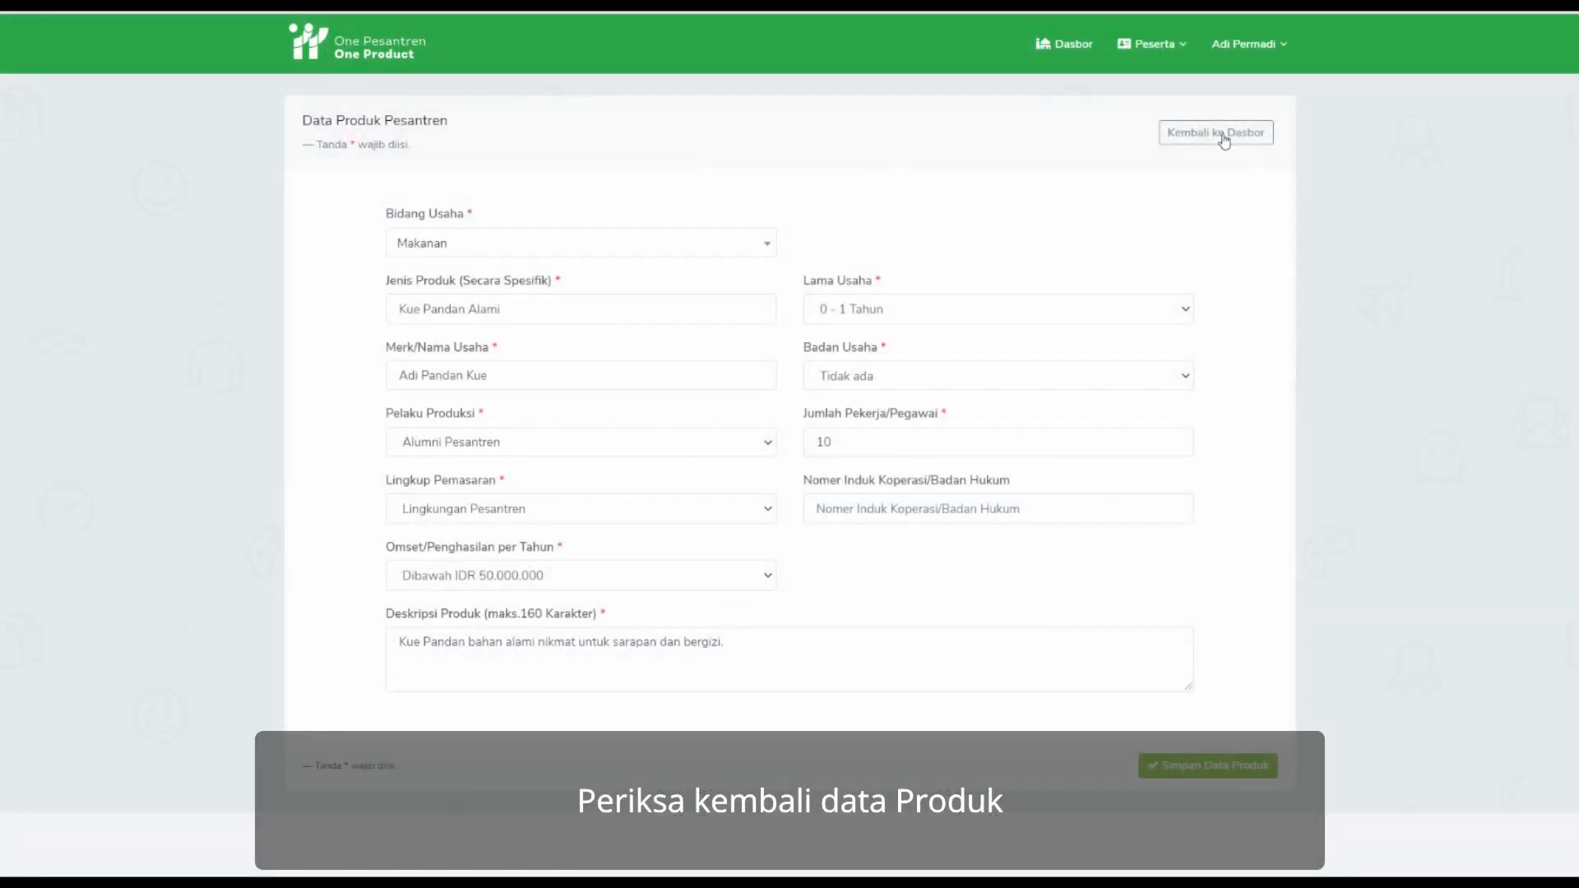
click(1155, 43)
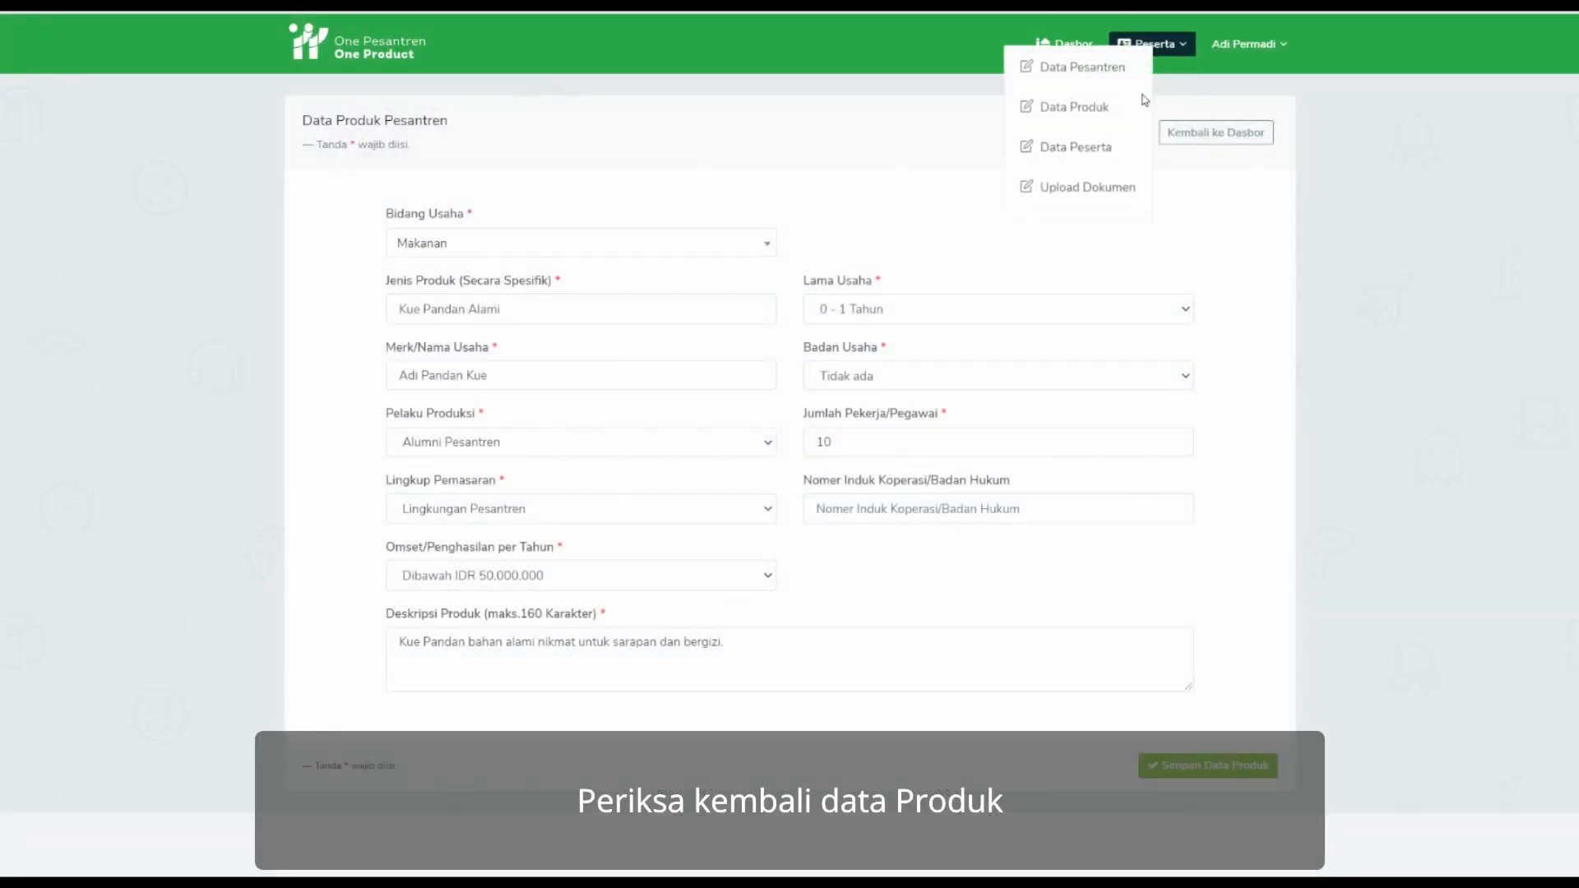
click(1093, 150)
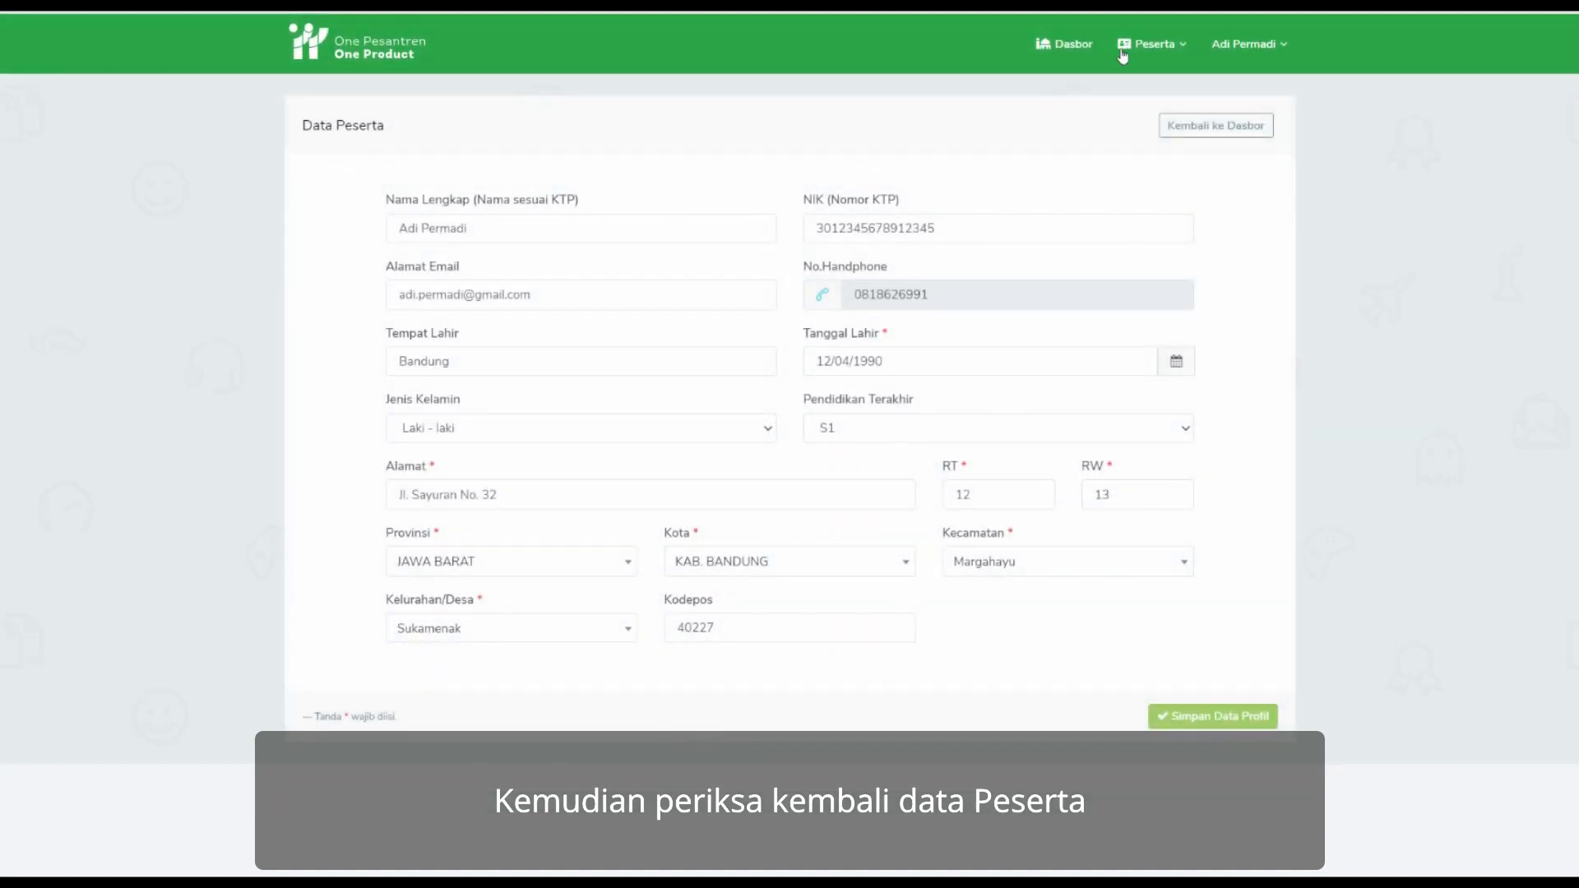
click(1063, 43)
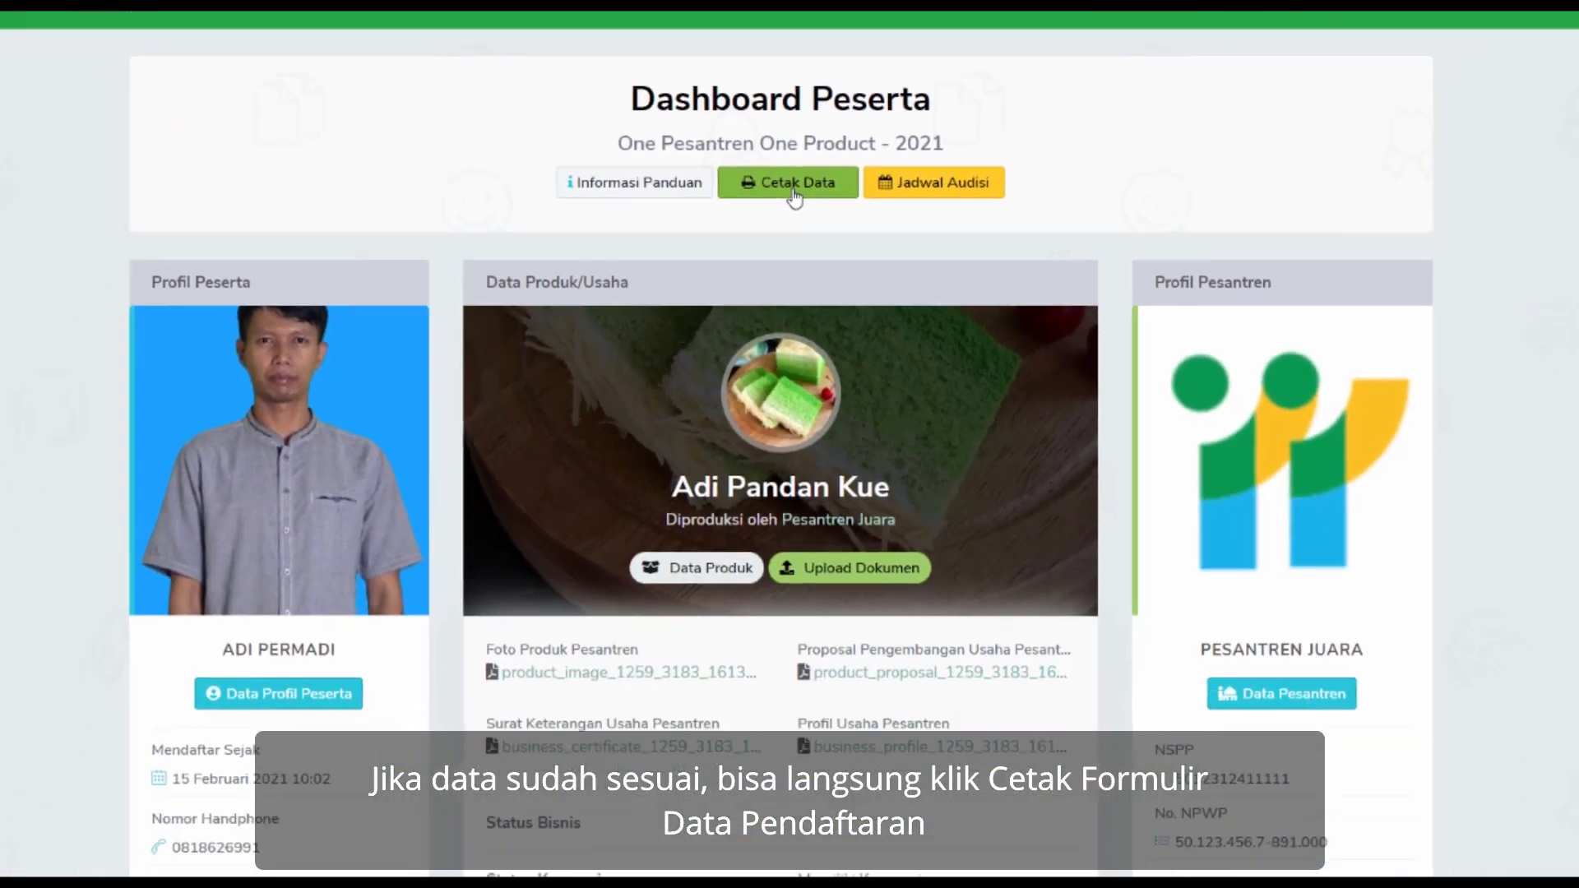
Step: Download the registration proof PDF through Cetak Data in the Cetak Pendaftaran dialog
click(798, 449)
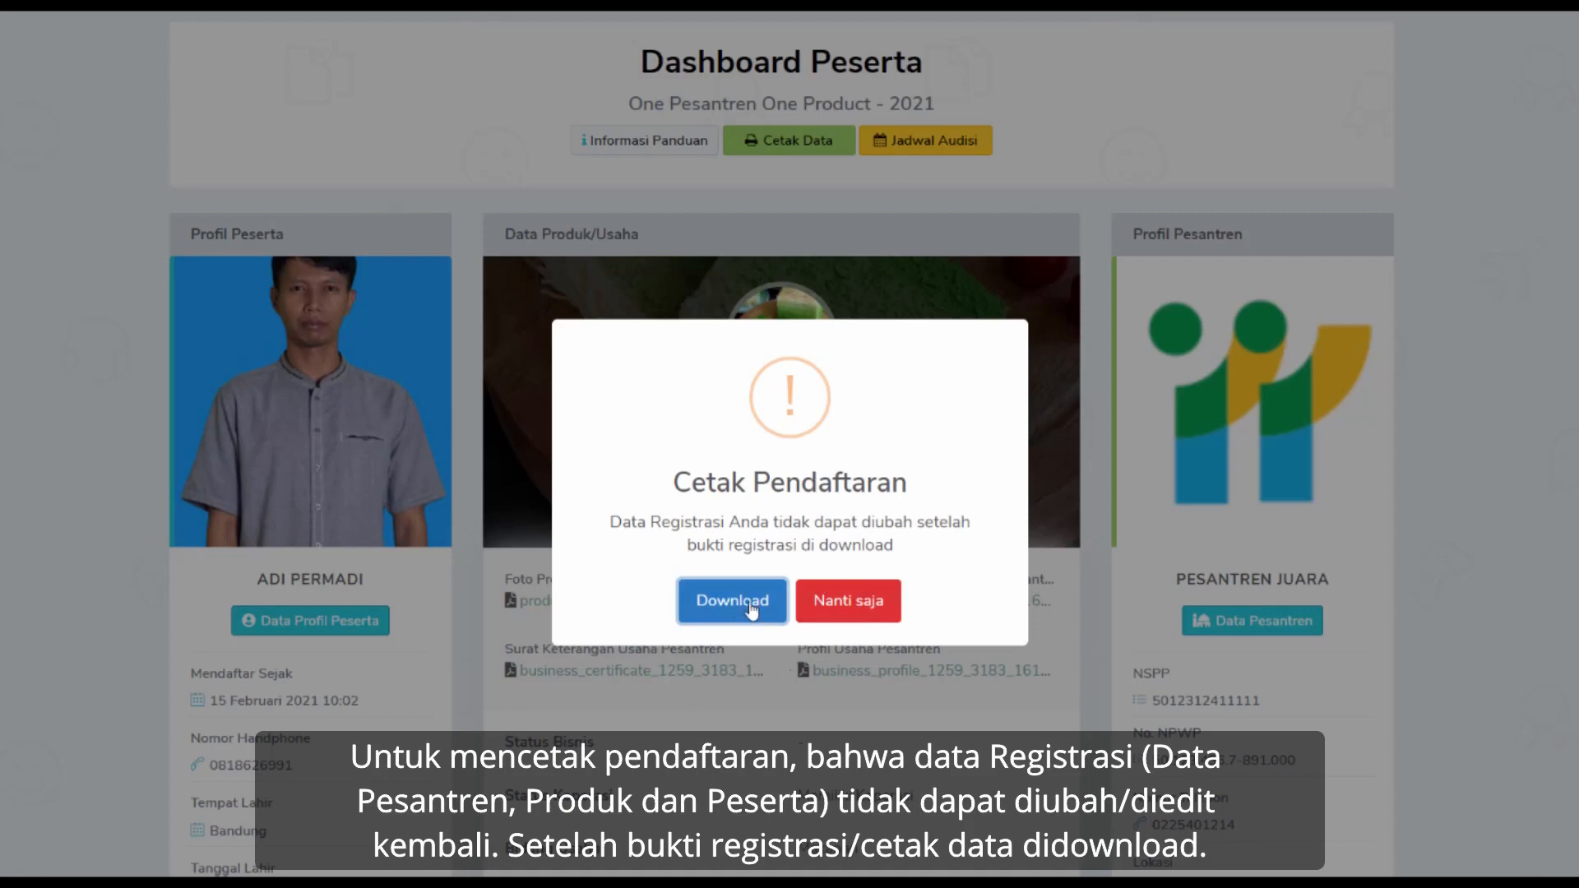
click(744, 604)
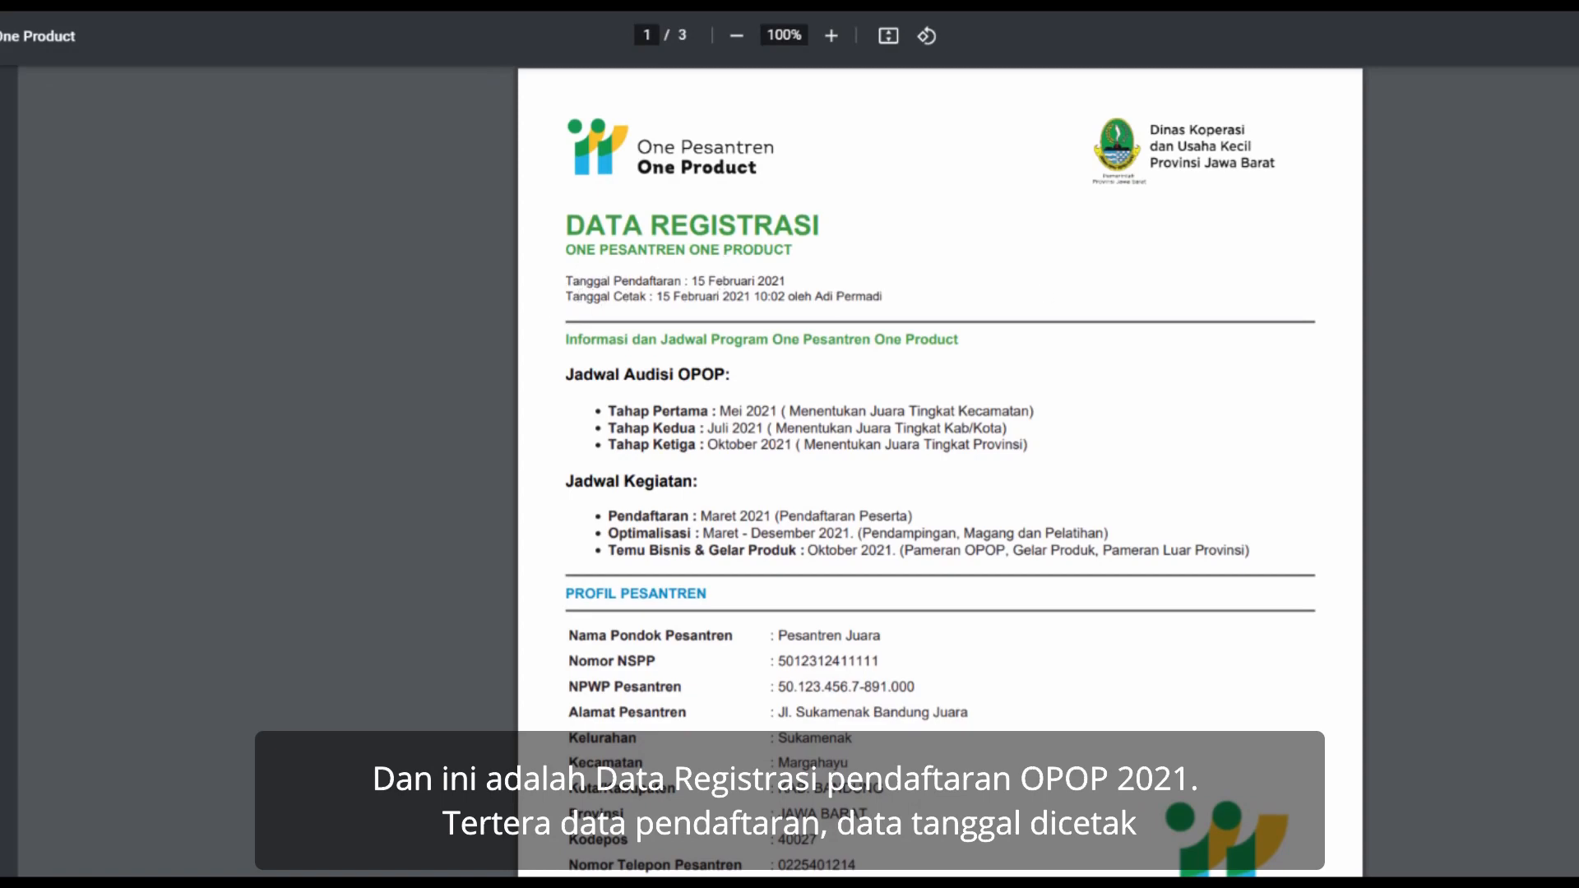
Step: Read through the 3-page DATA REGISTRASI PDF down to the product-profile page
scroll(1350, 332, down, 3)
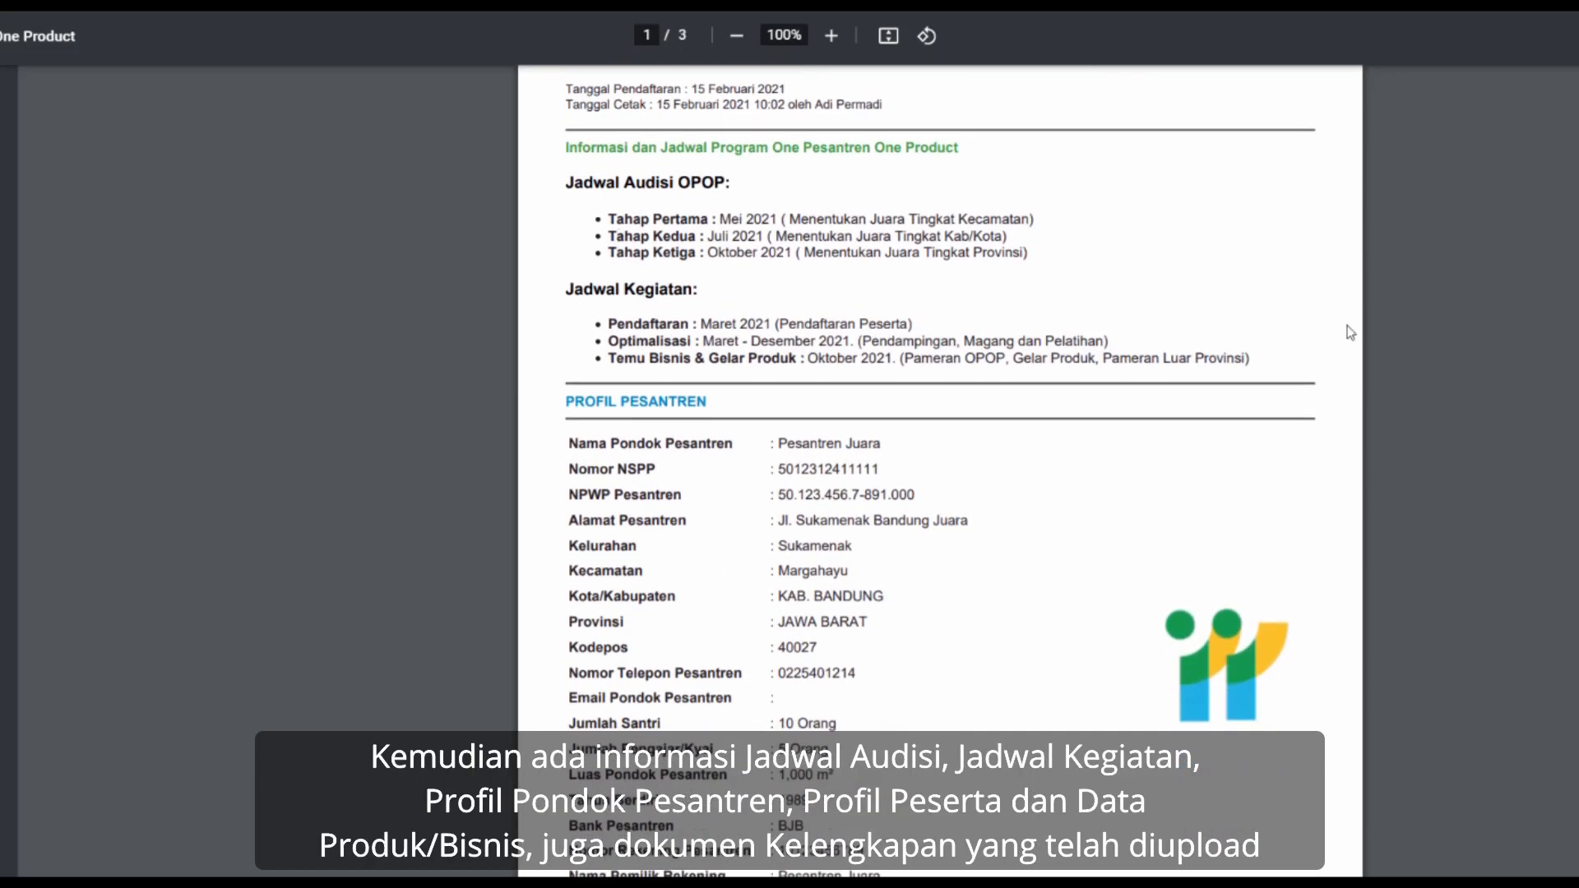
scroll(940, 469, down, 3)
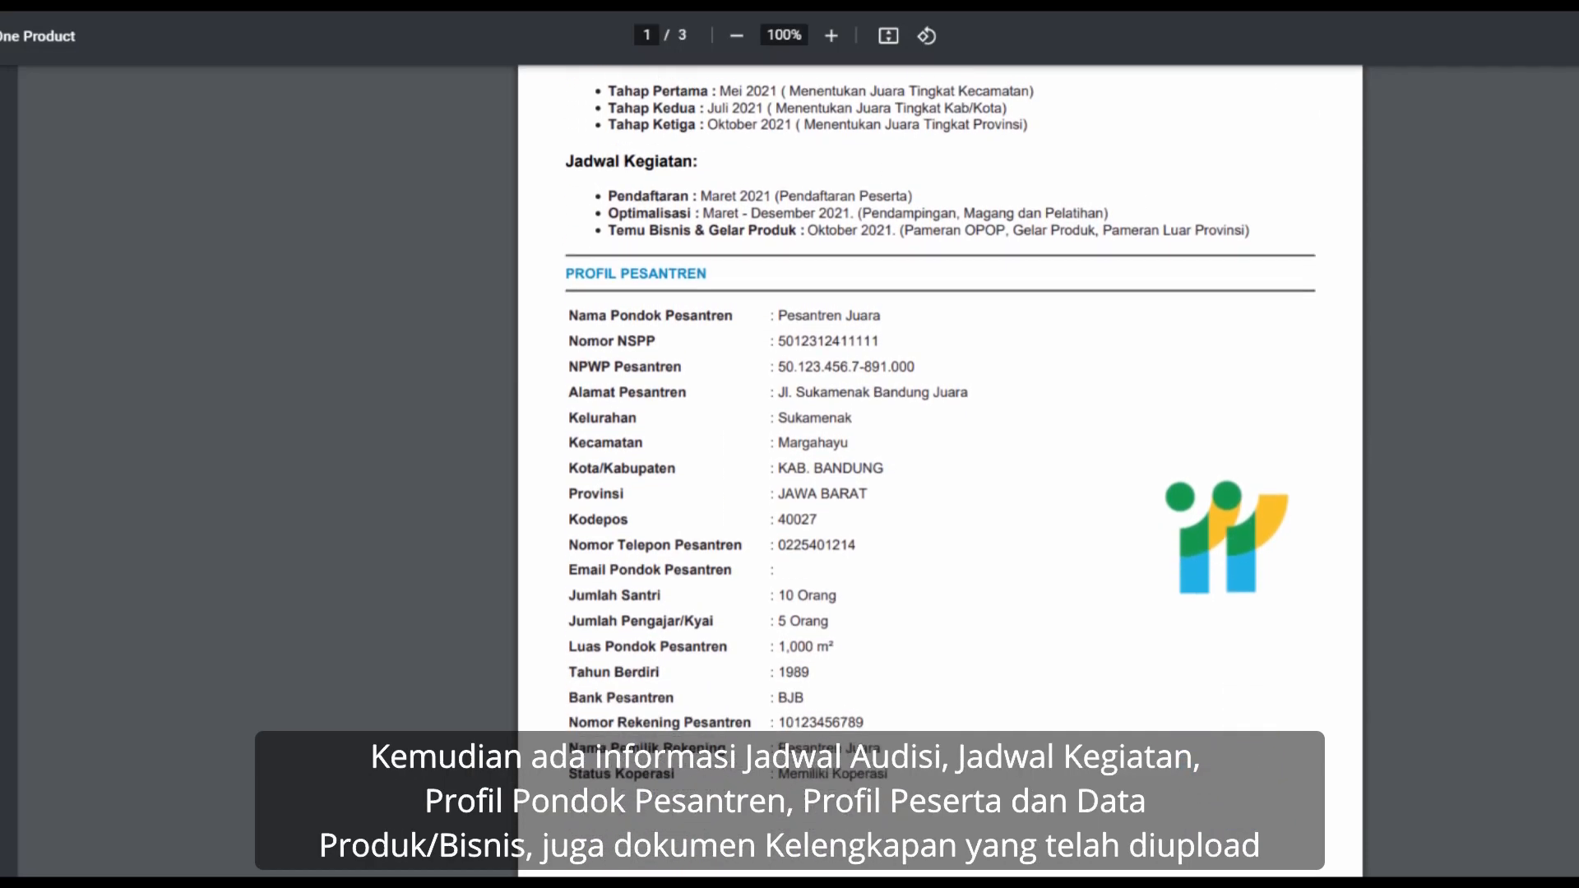
scroll(940, 469, down, 1)
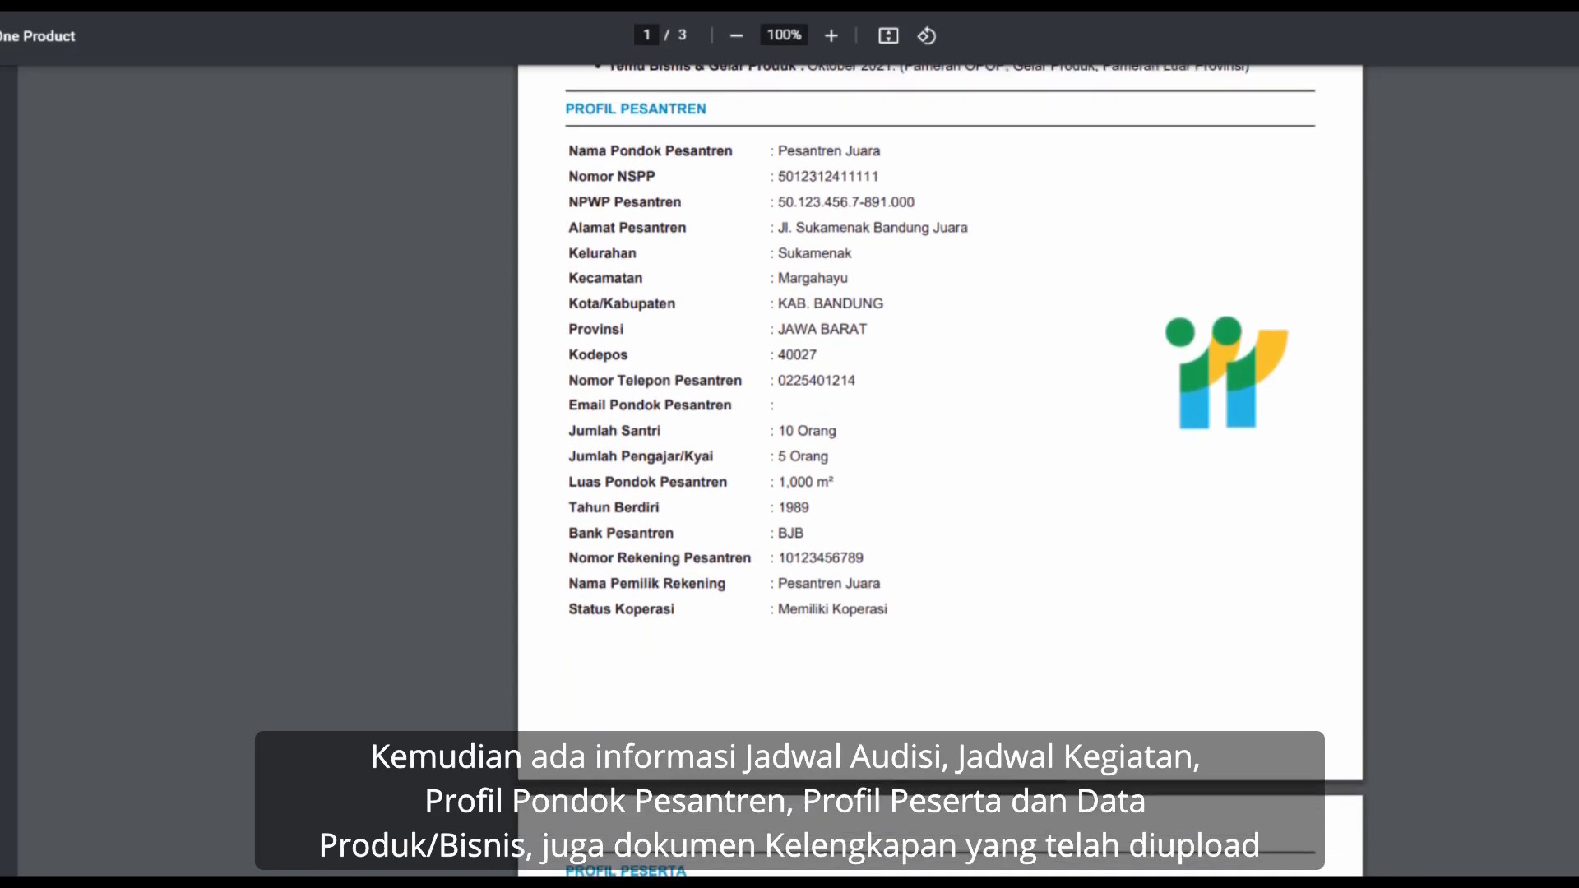
scroll(940, 469, down, 9)
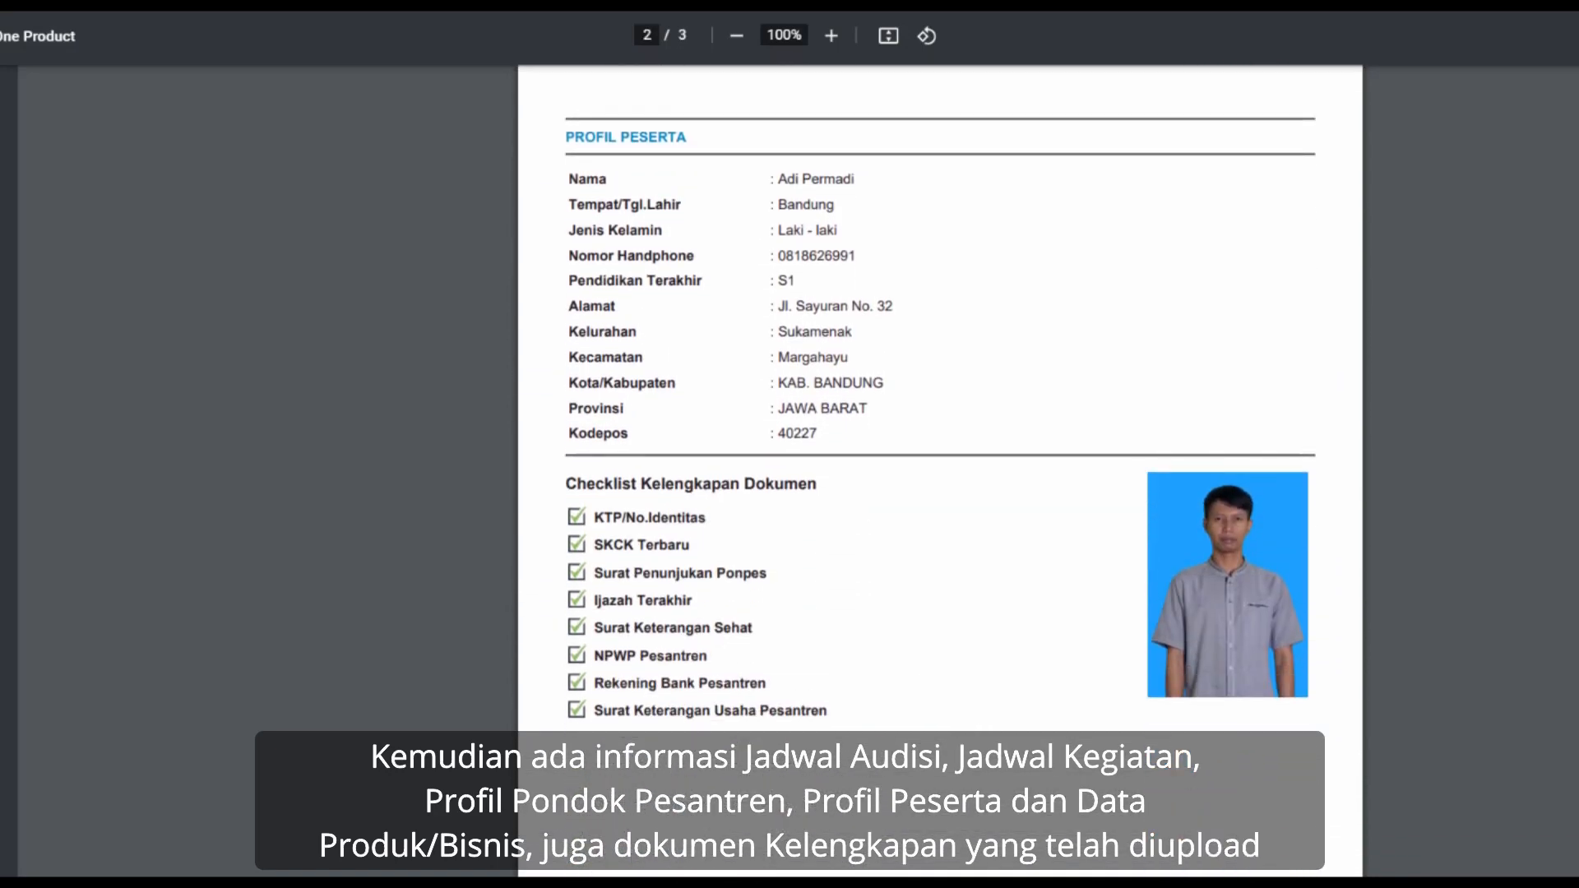
scroll(940, 469, down, 7)
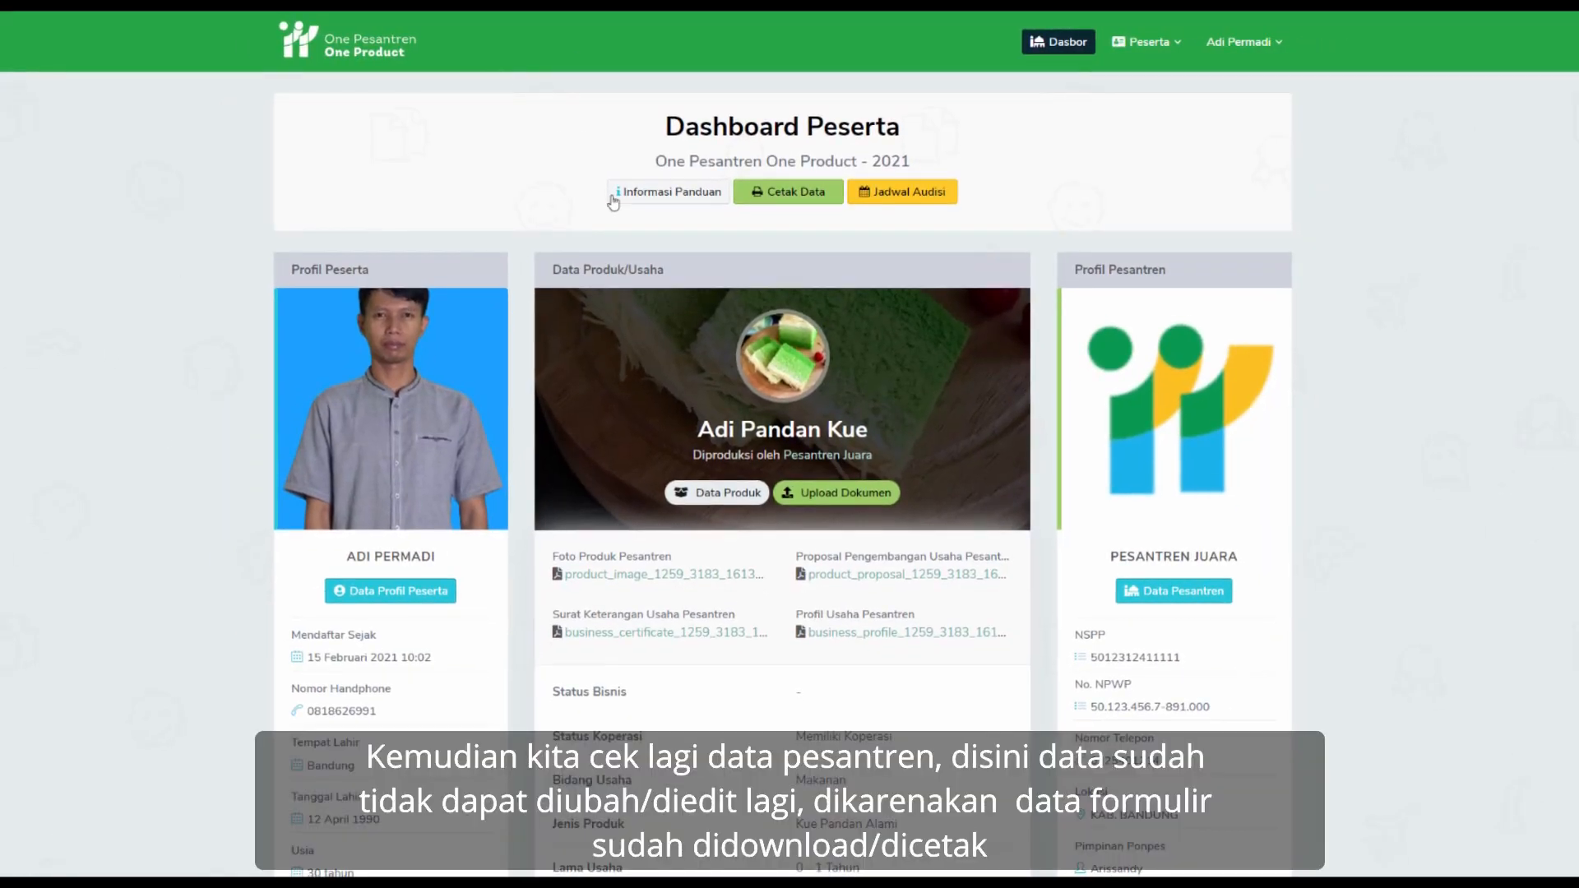
click(1164, 51)
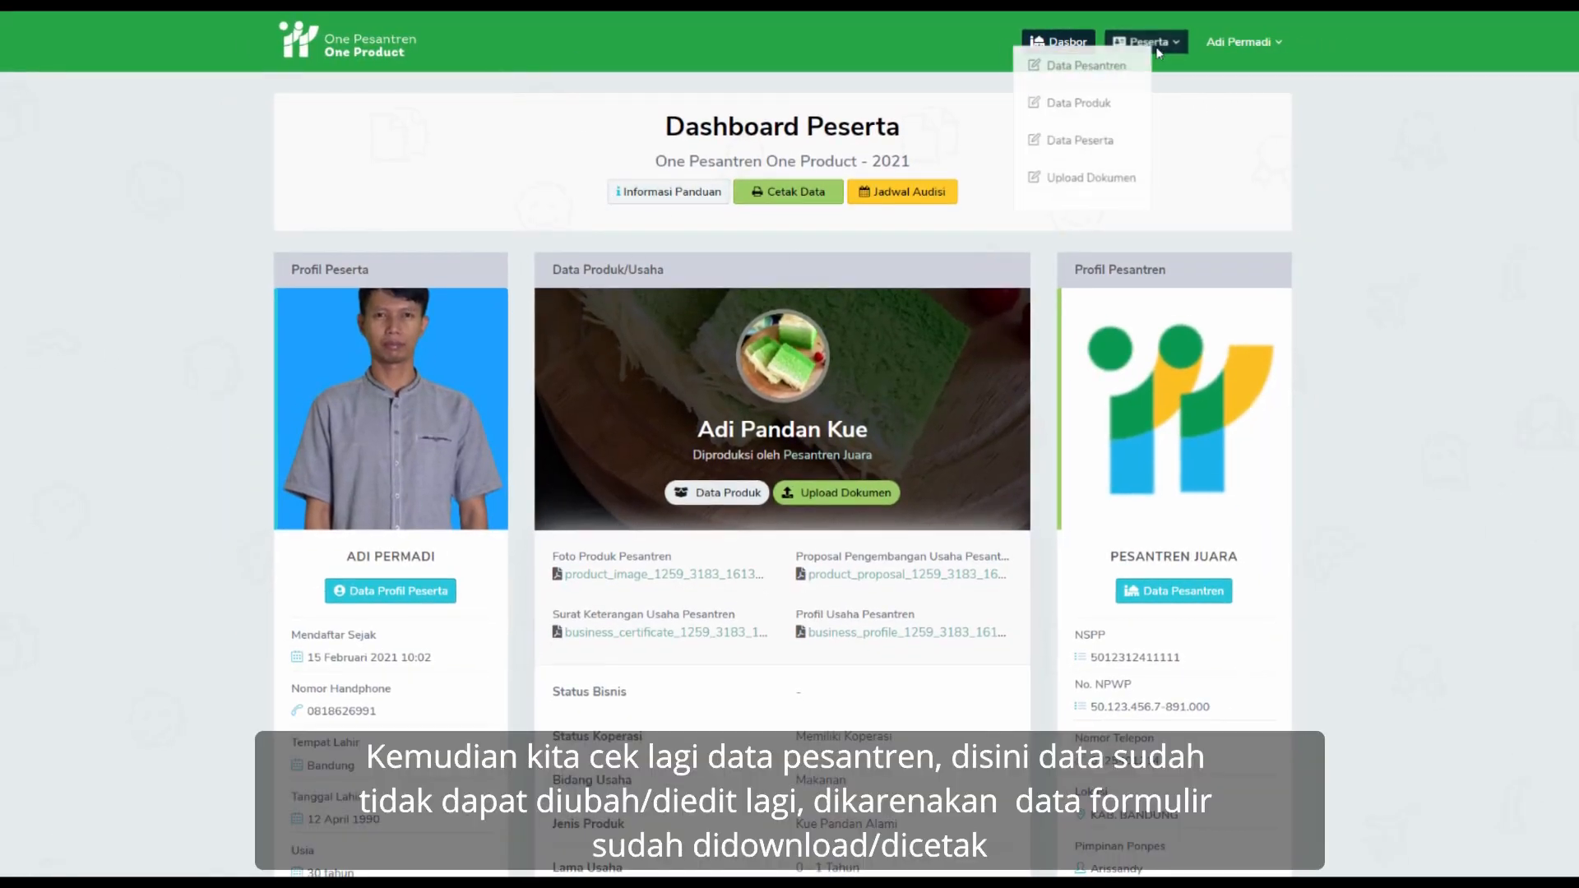
click(1099, 64)
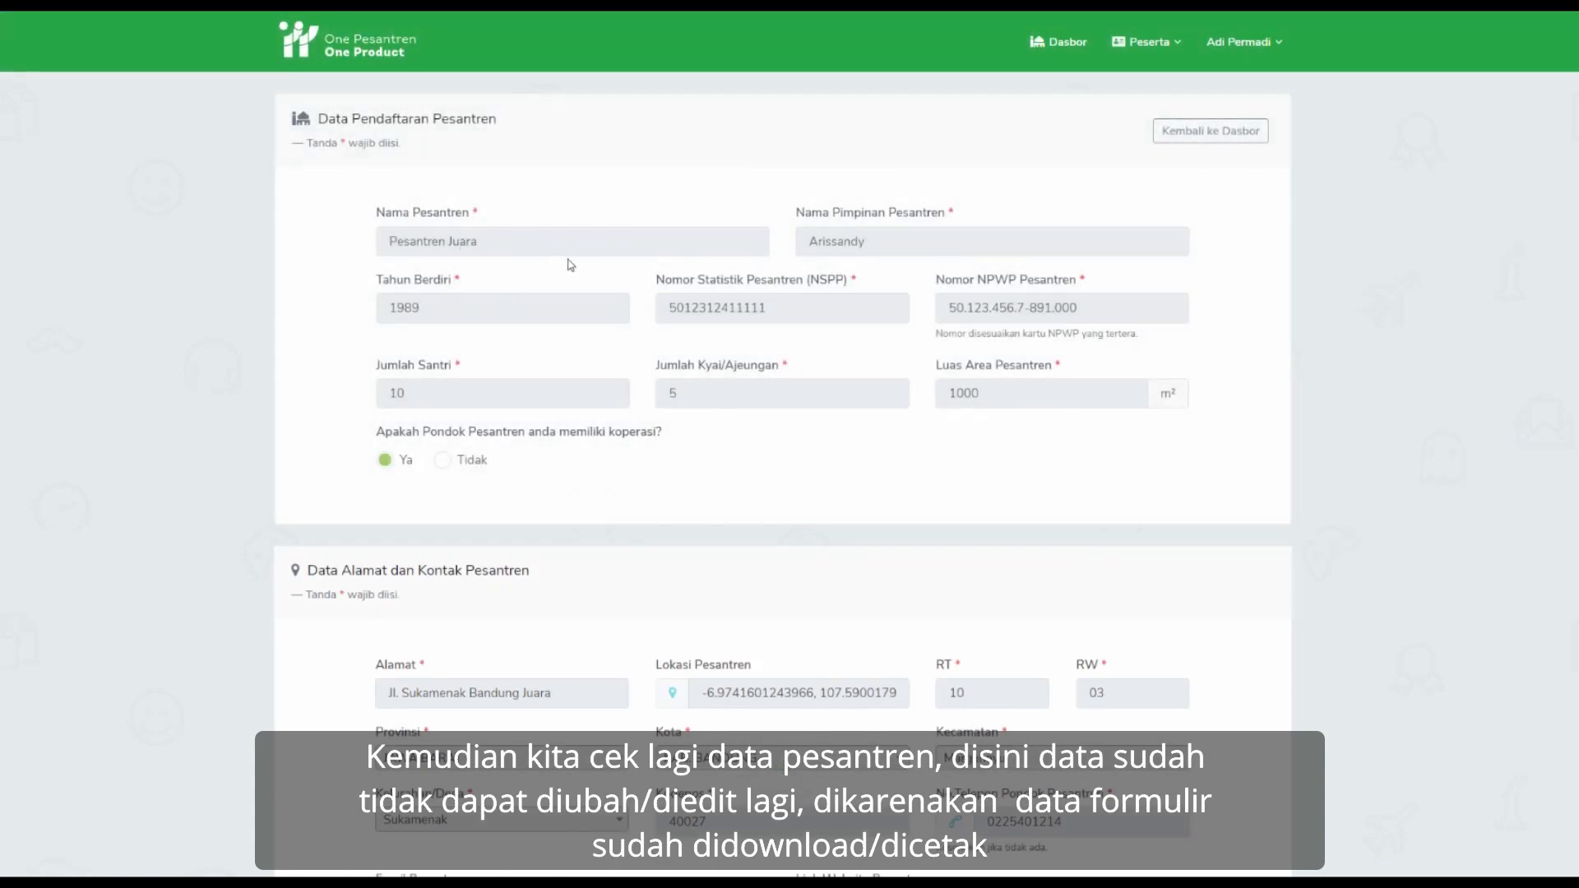
scroll(571, 264, down, 3)
scroll(485, 452, down, 3)
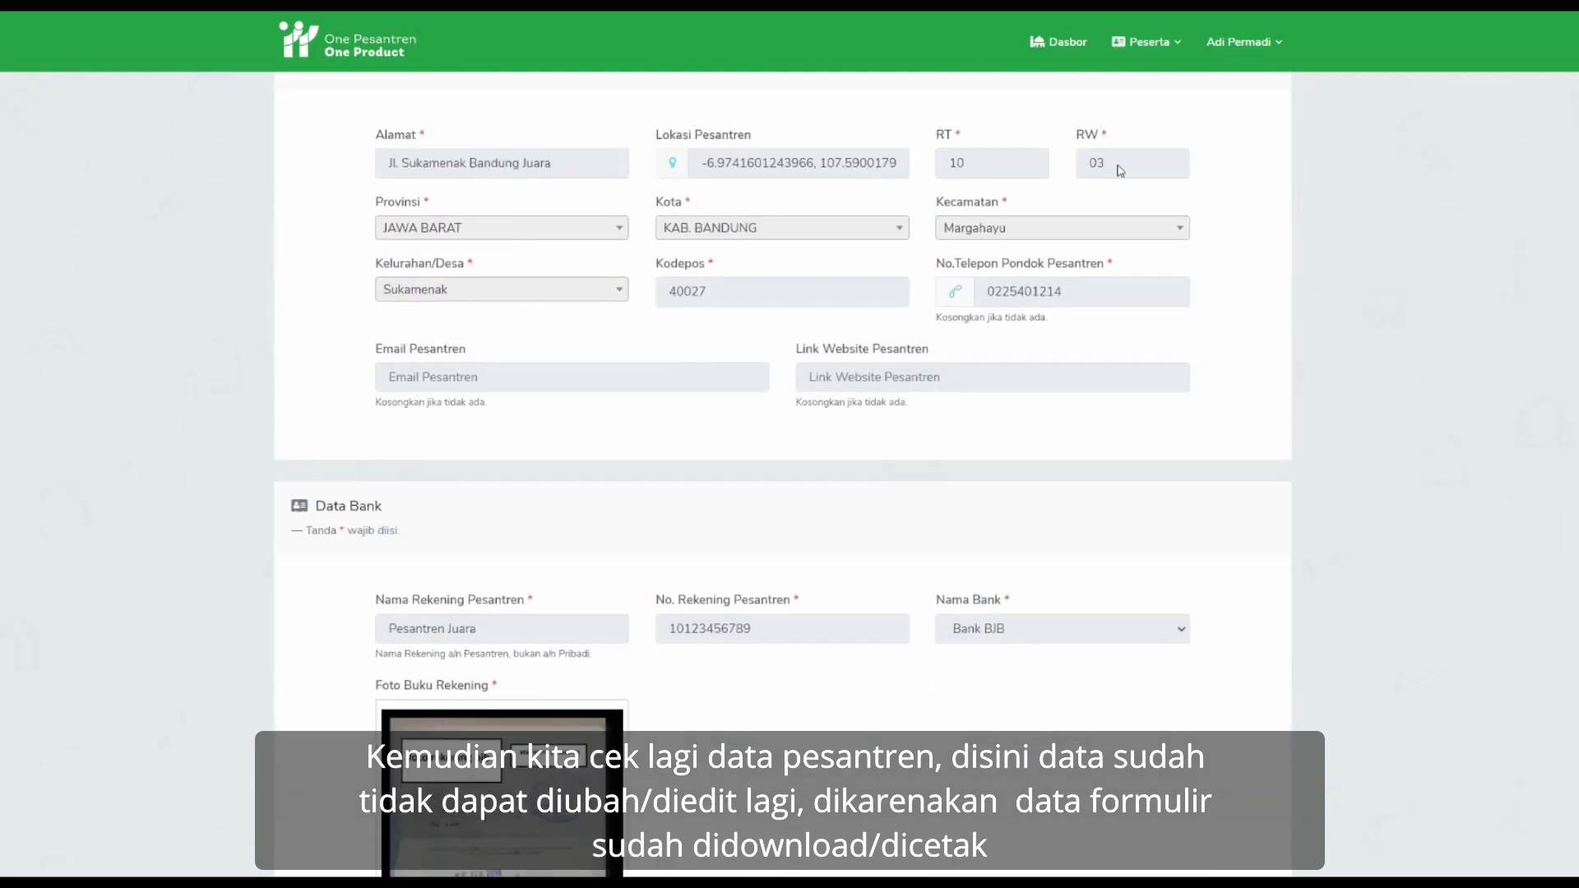
scroll(499, 382, down, 1)
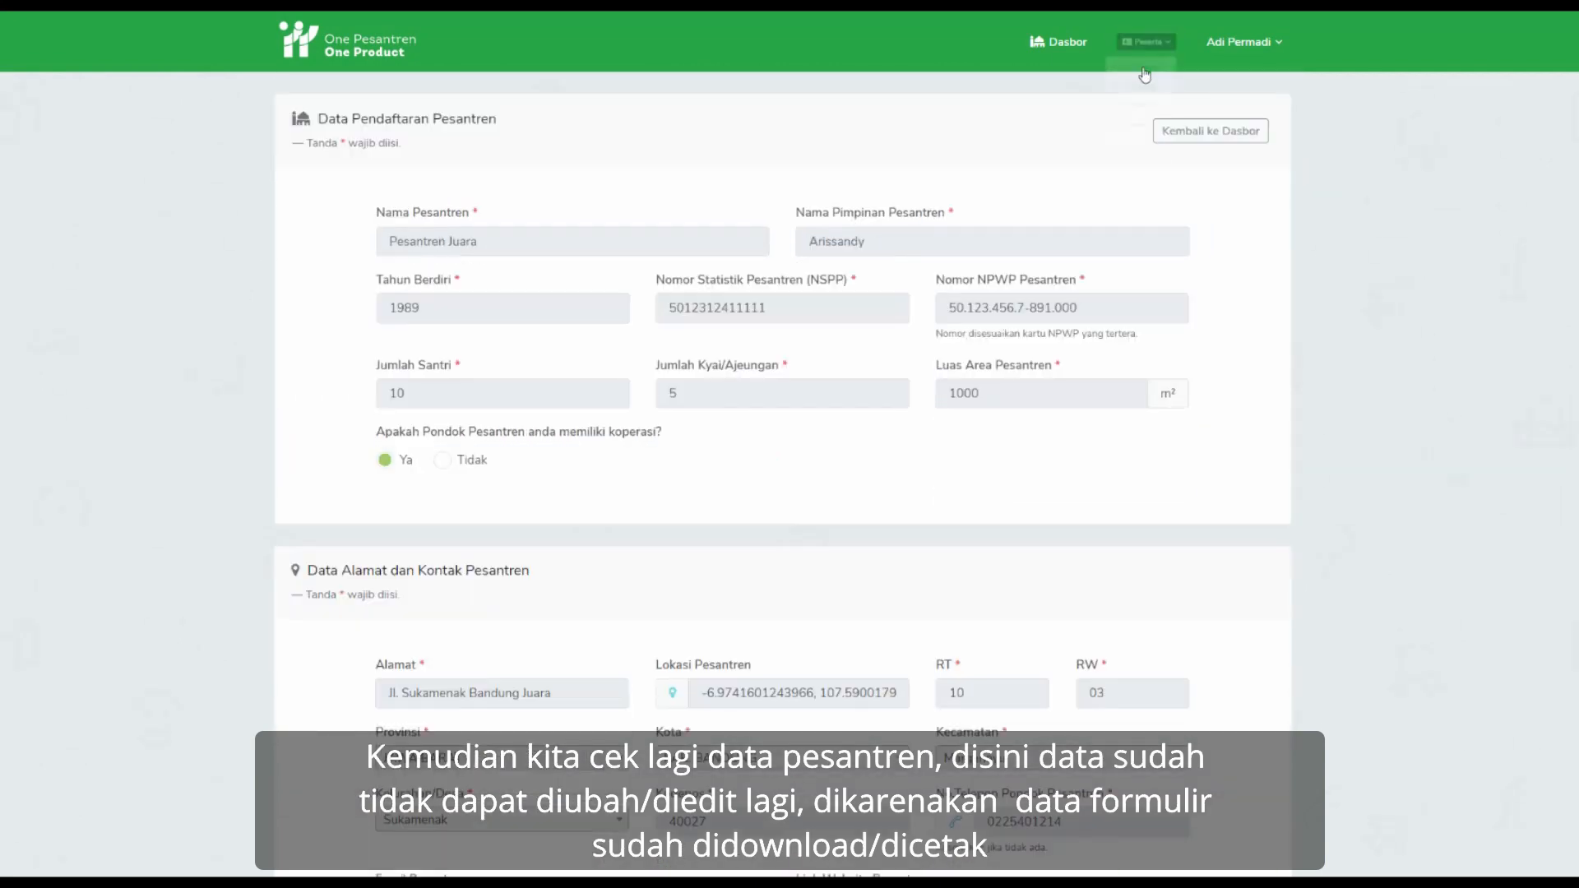
click(1147, 41)
click(1093, 103)
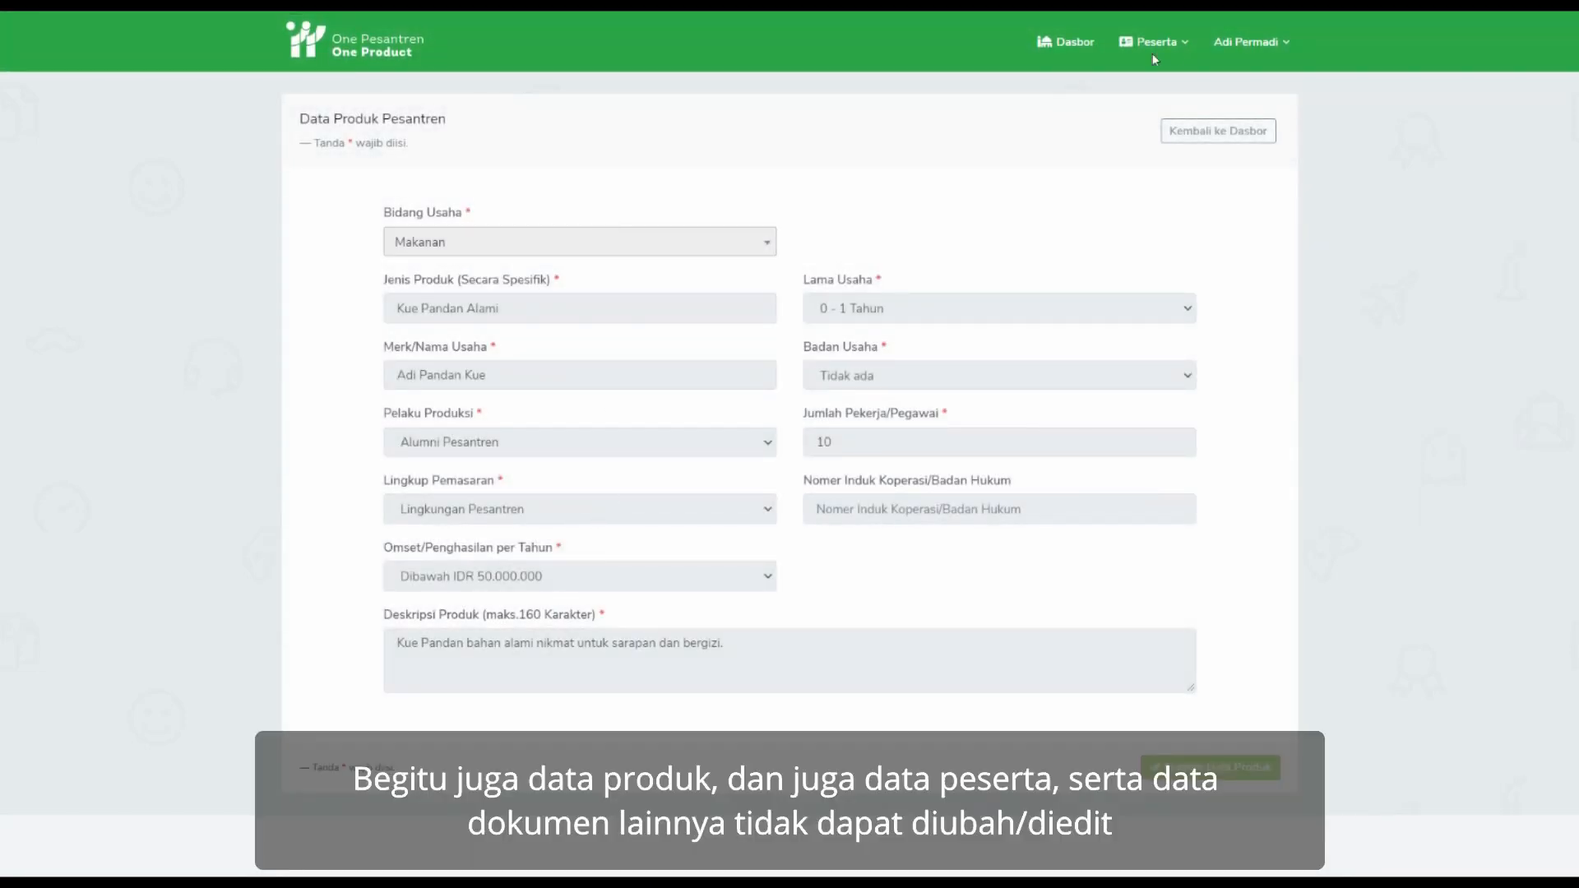
click(1177, 44)
click(1084, 152)
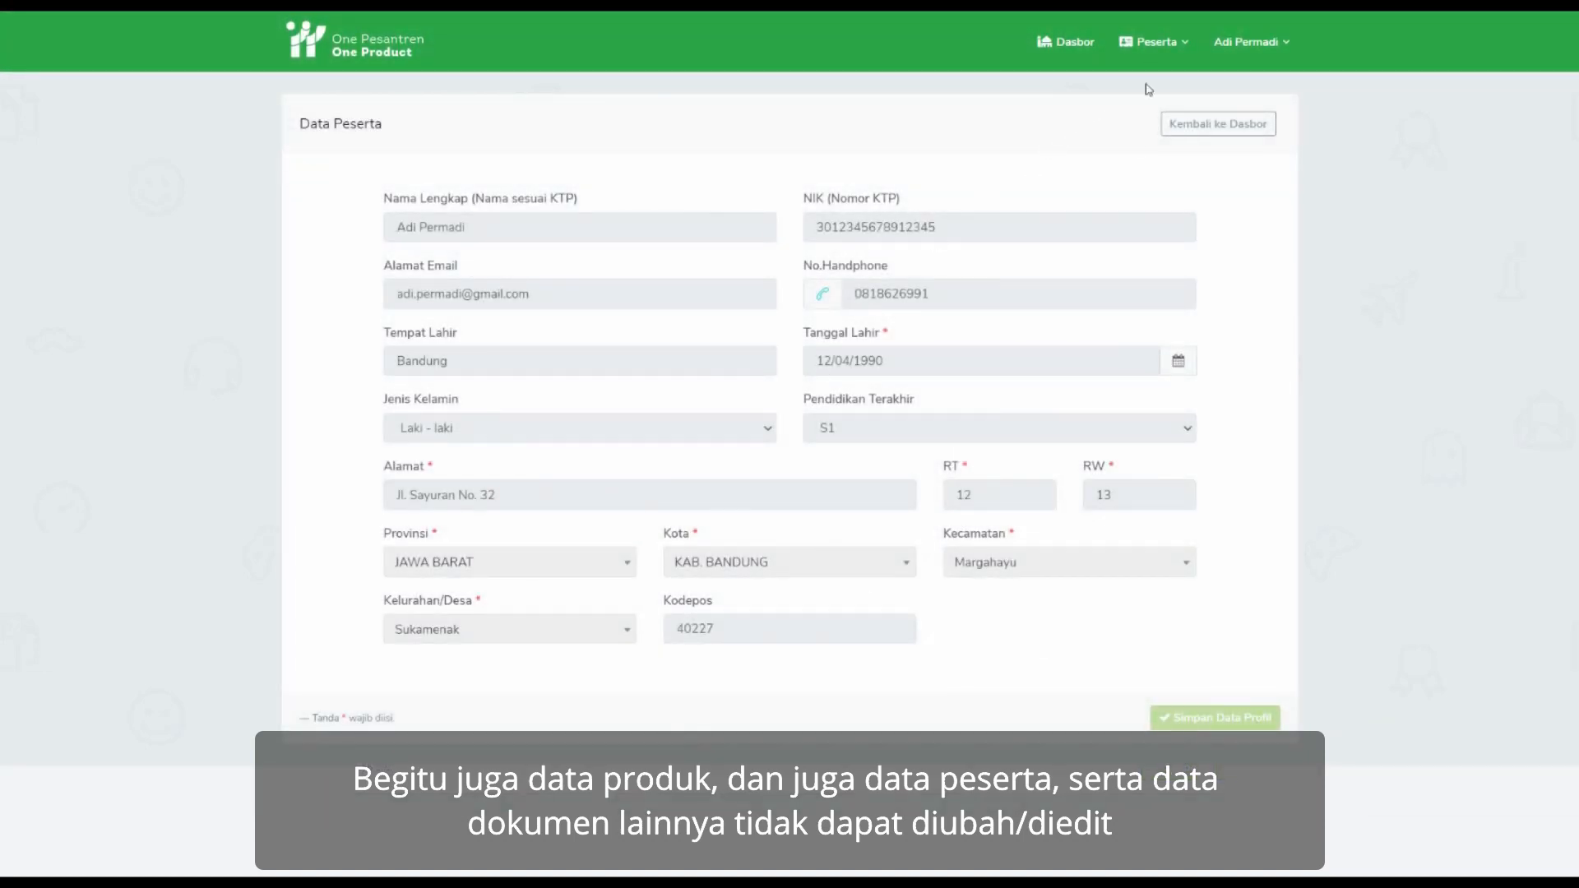
click(1170, 47)
click(1091, 184)
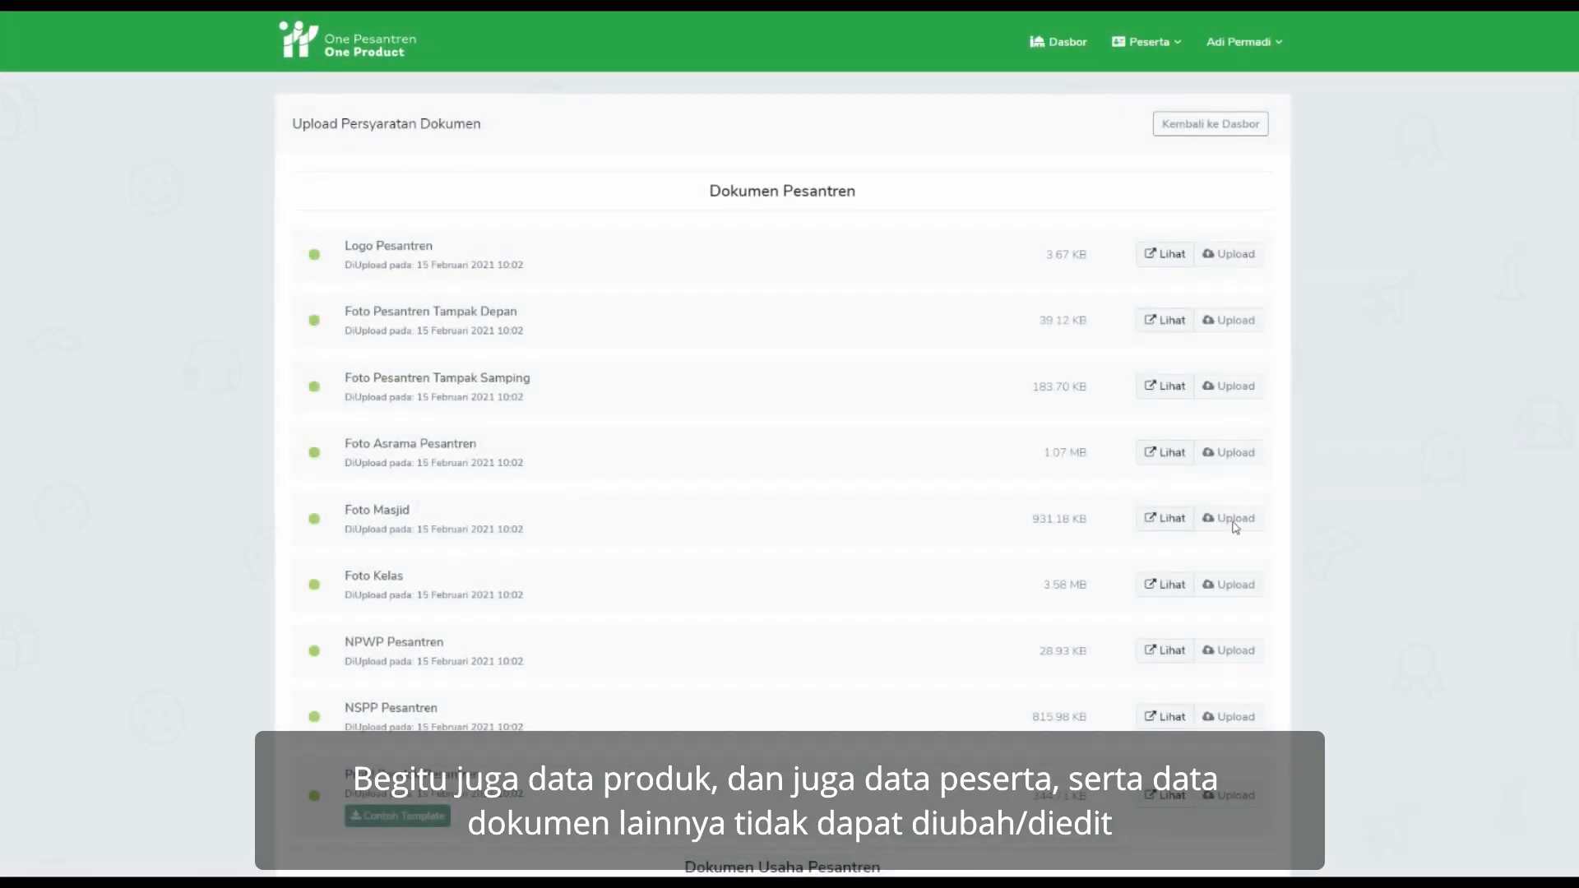
click(1065, 52)
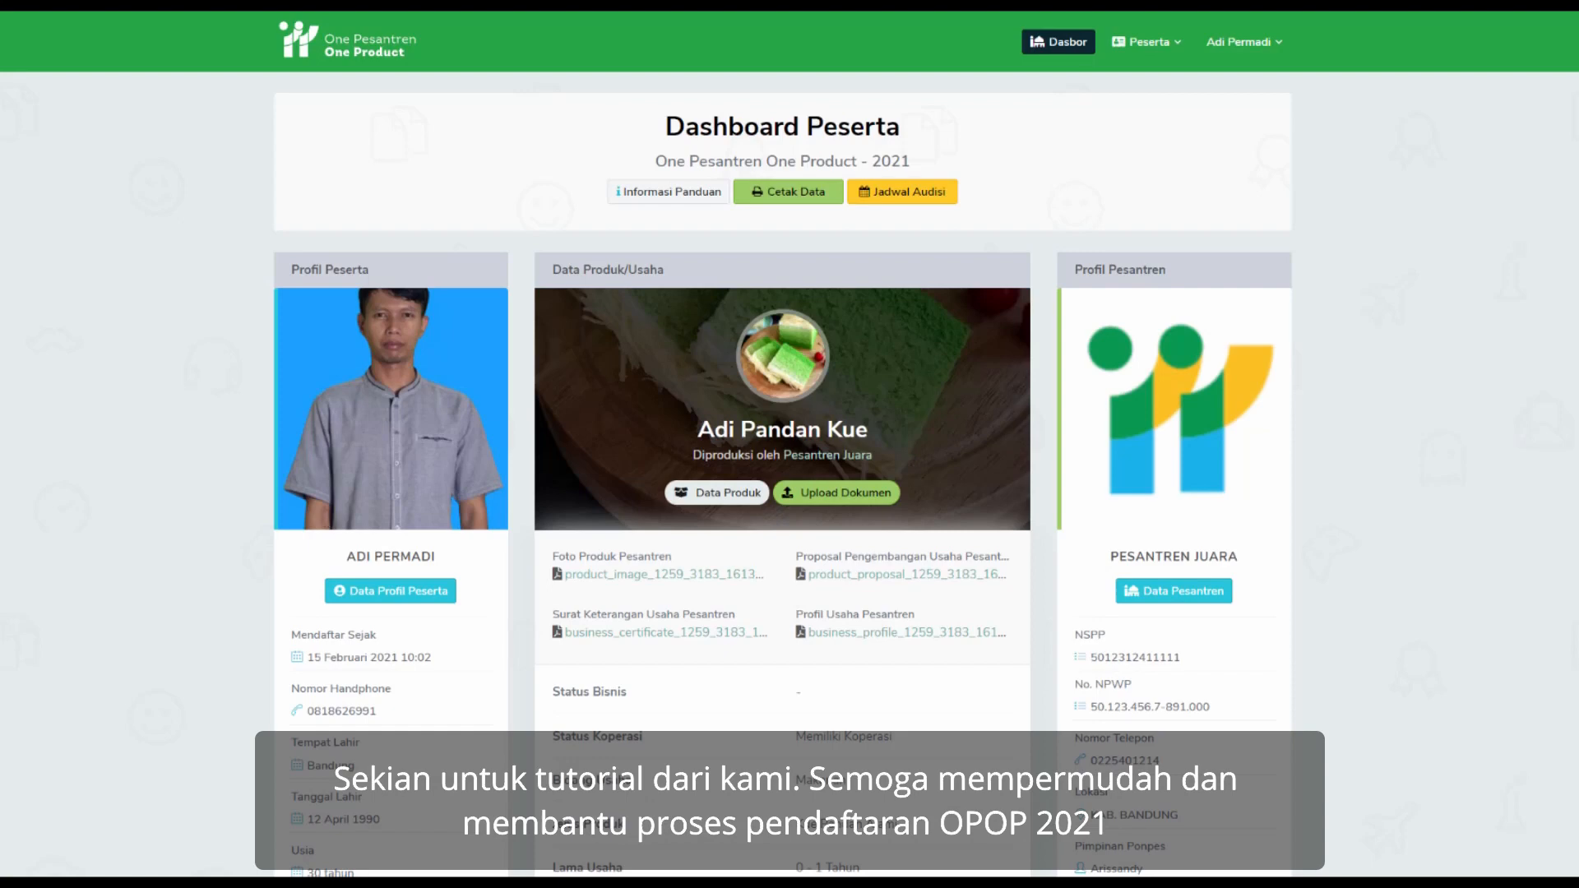
Step: Start a Chat Tim OPOP conversation with a registration technician and write 'halo saya perlu bantuan'
scroll(1281, 820, down, 5)
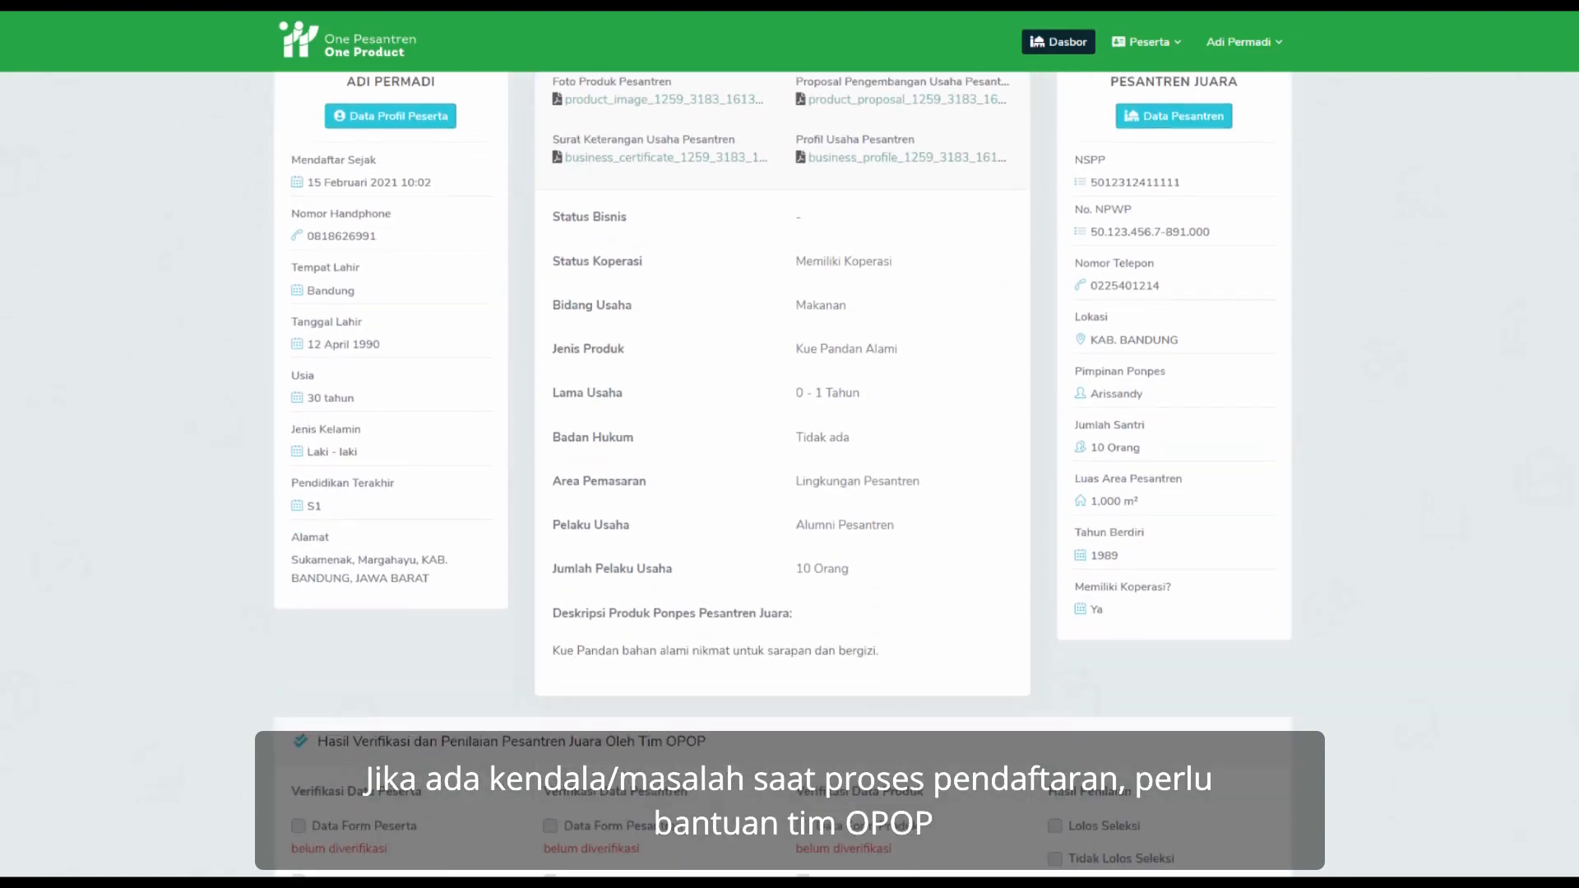
scroll(1281, 820, up, 5)
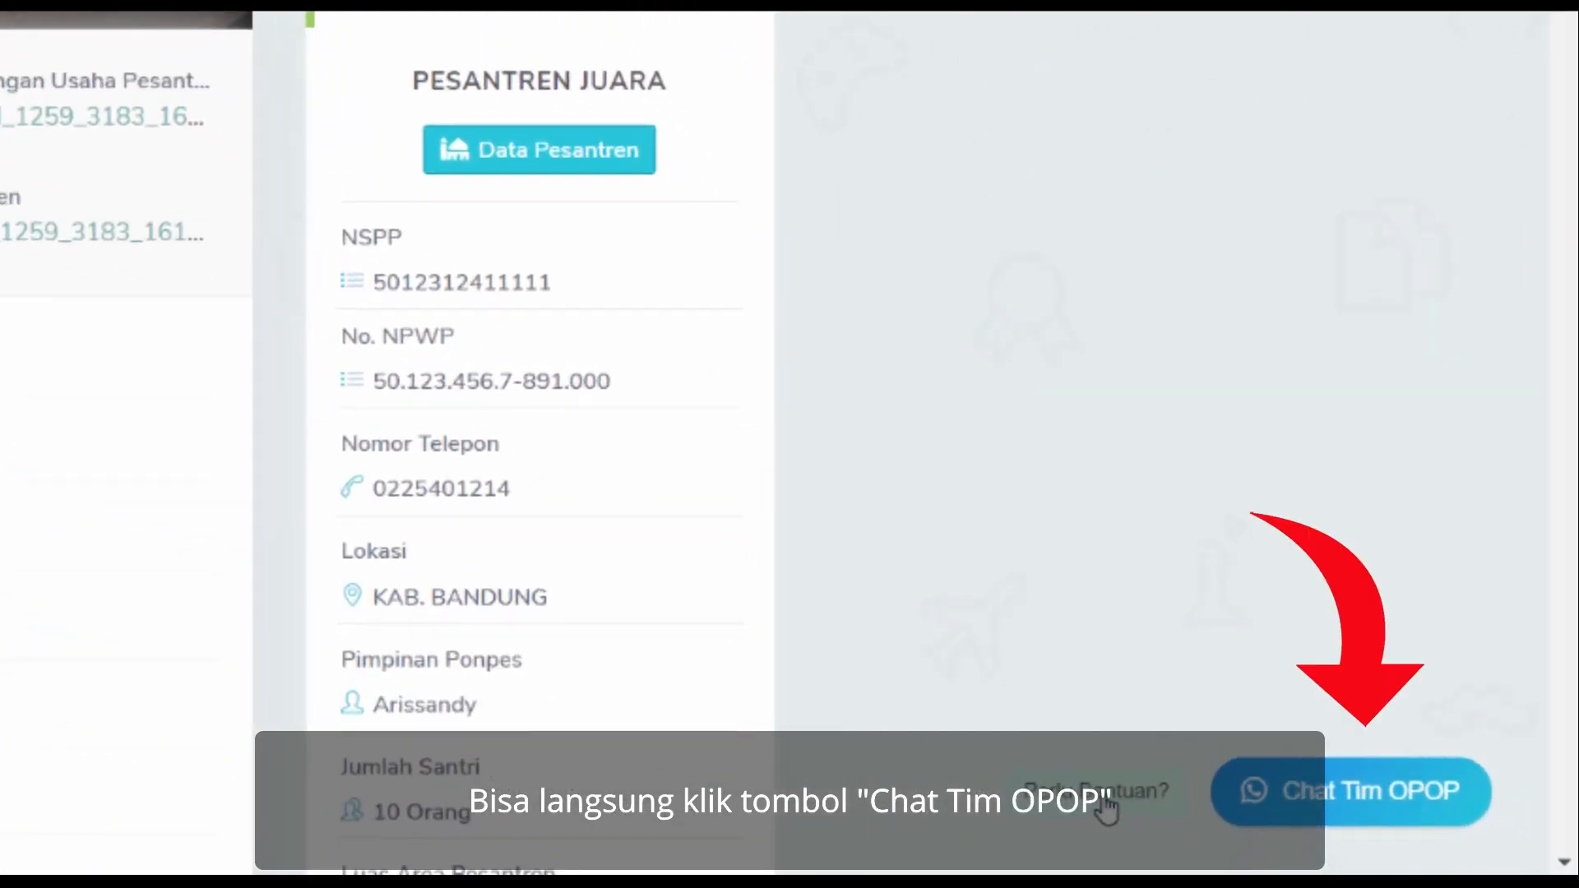
click(1348, 810)
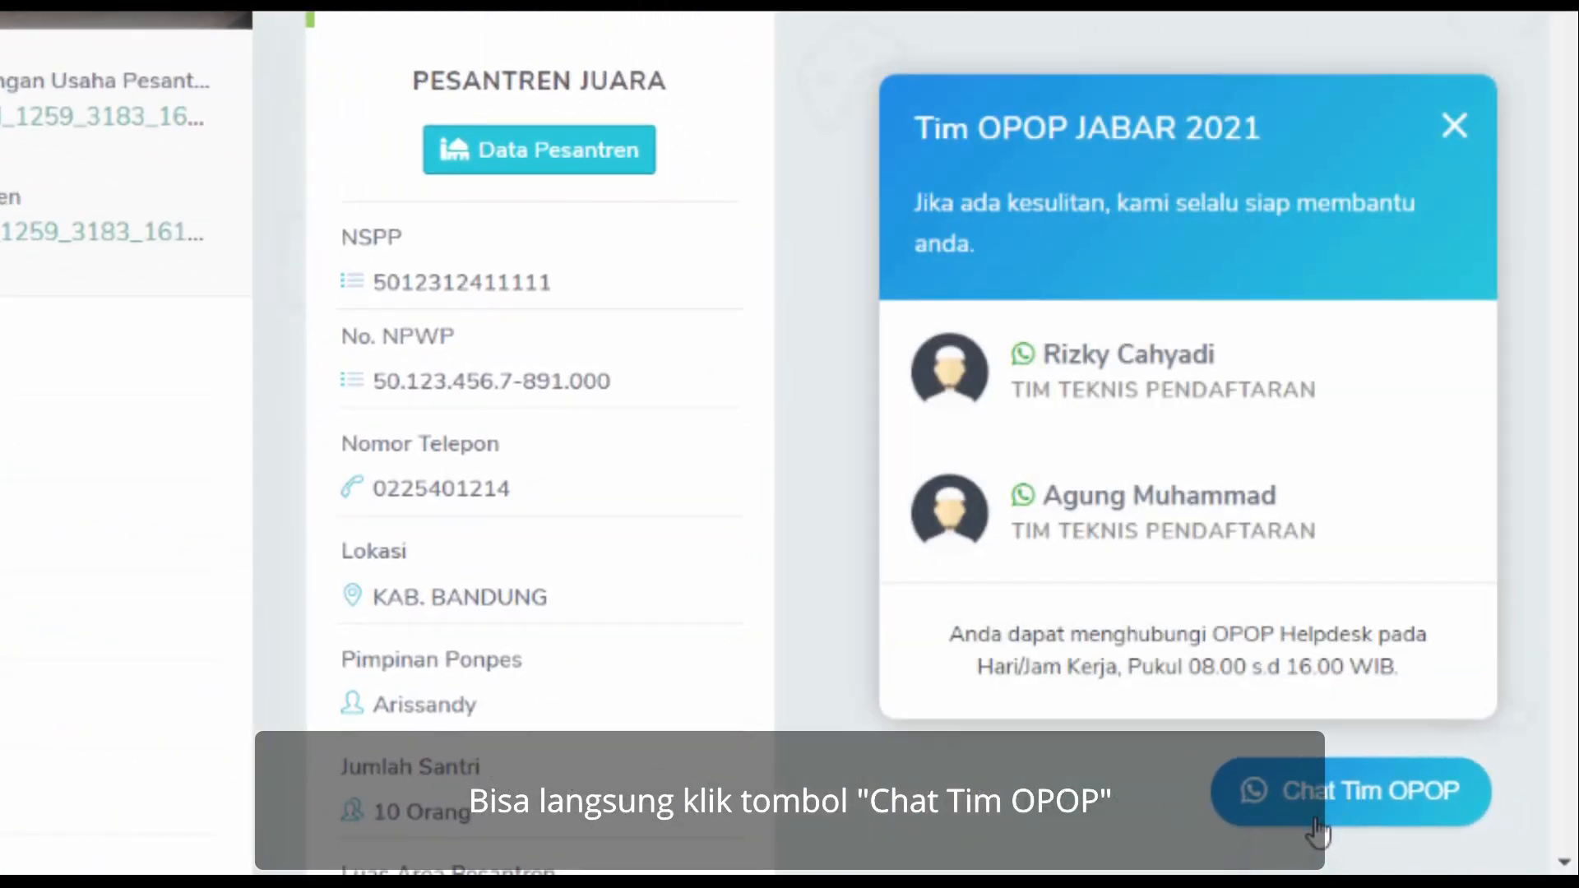
click(1208, 387)
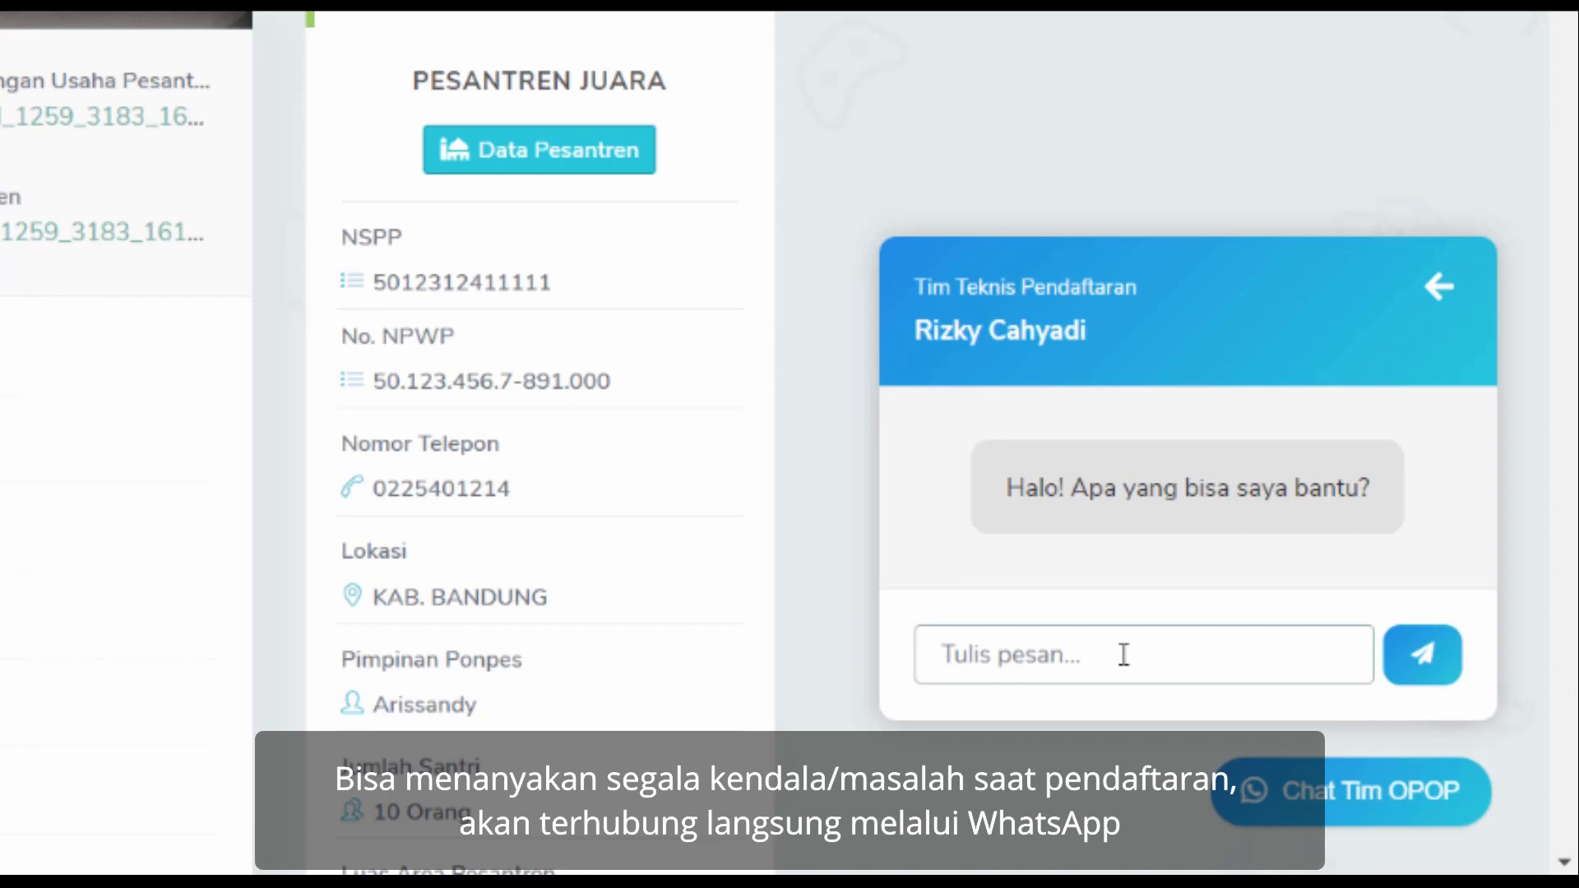
click(1123, 654)
text(halo saya perlu bantuan)
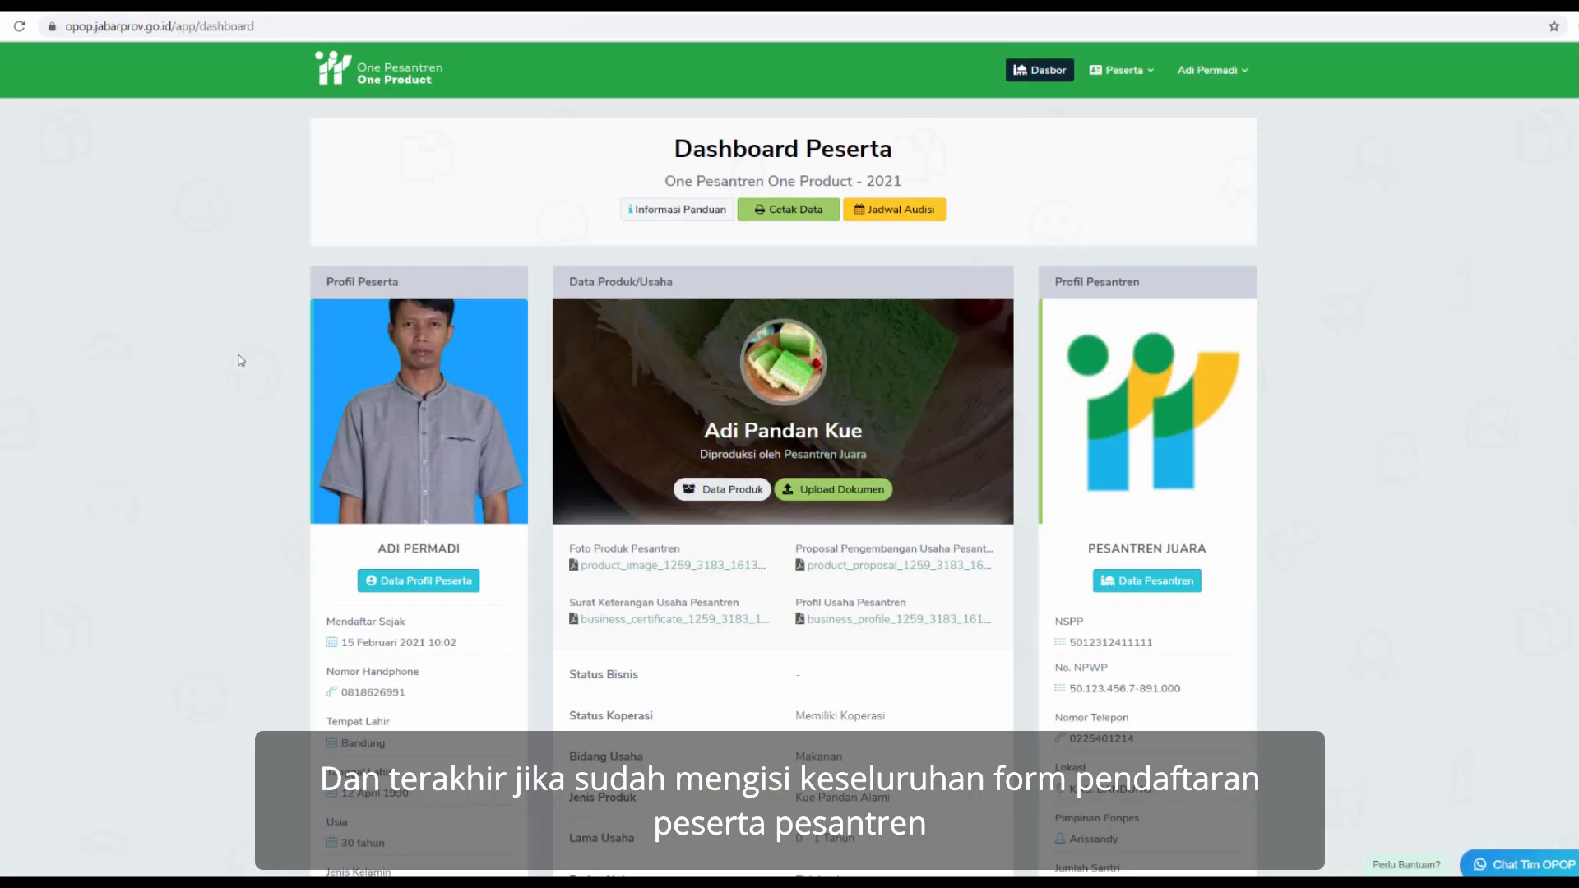